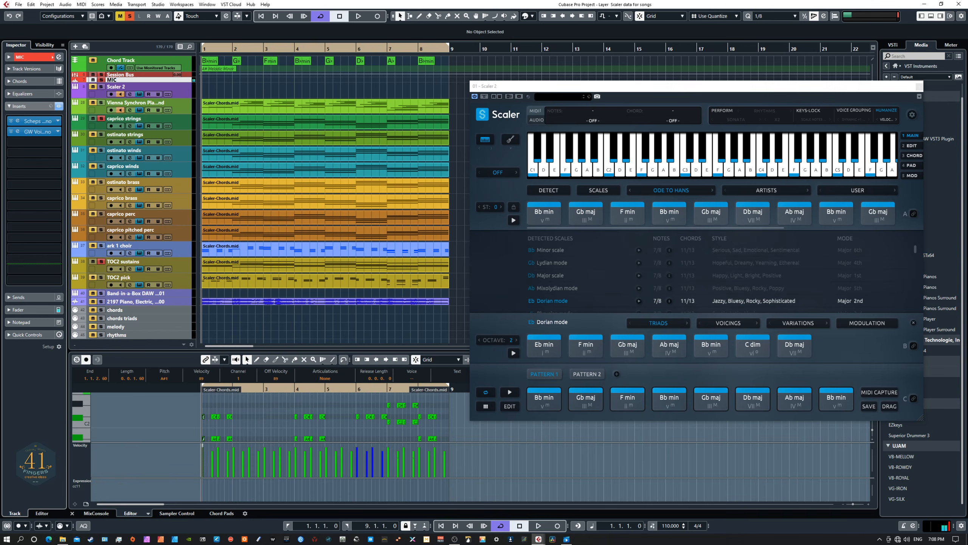
Step: Review the caprico strings, TOC2 sustains, ostinato strings and ark 1 choir instruments, and close all of them except ostinato strings
click(130, 126)
drag(15, 85, 246, 68)
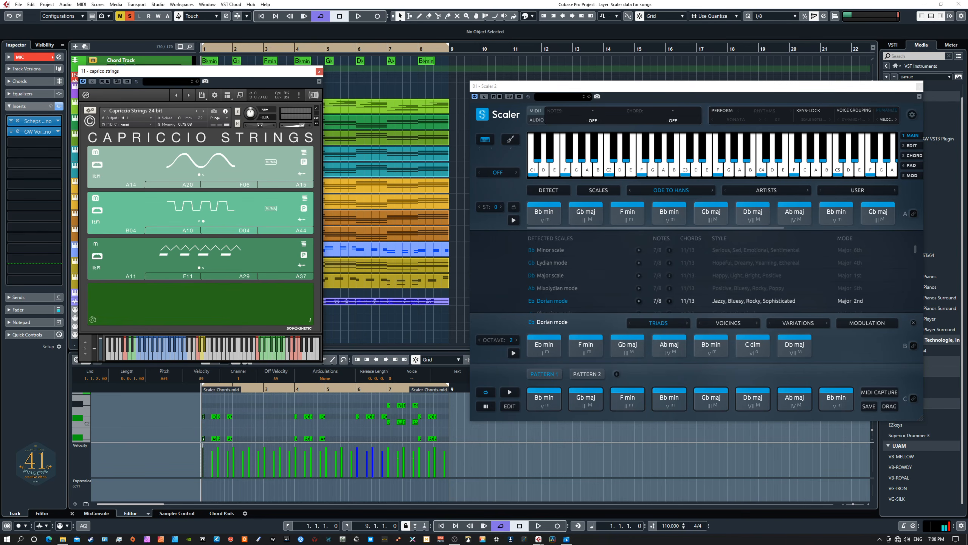
drag(1, 149, 264, 157)
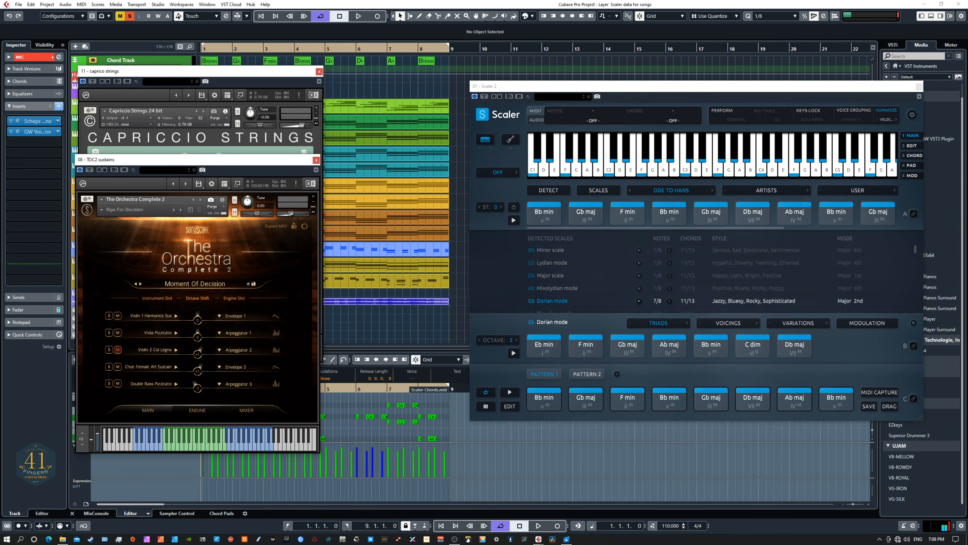
drag(705, 104, 703, 130)
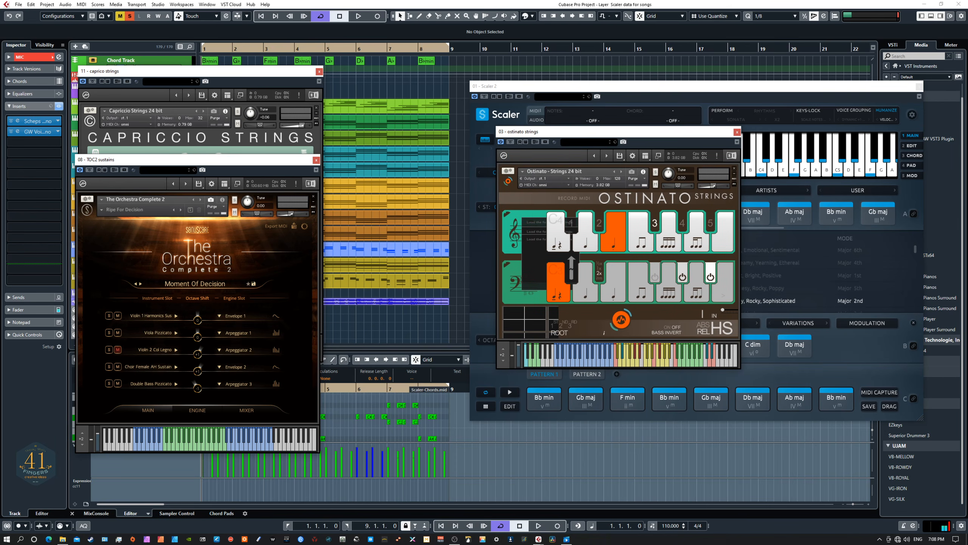
drag(962, 322, 543, 240)
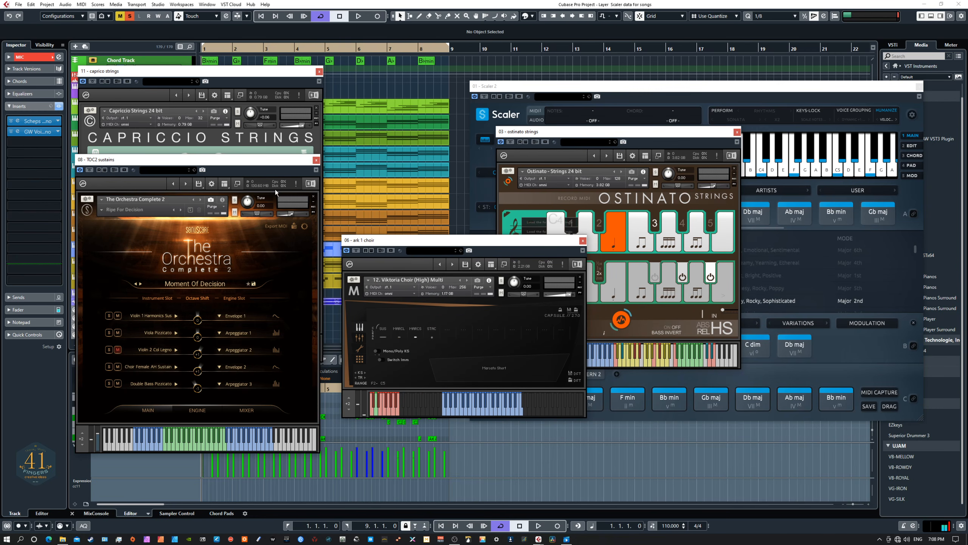
drag(266, 160, 264, 168)
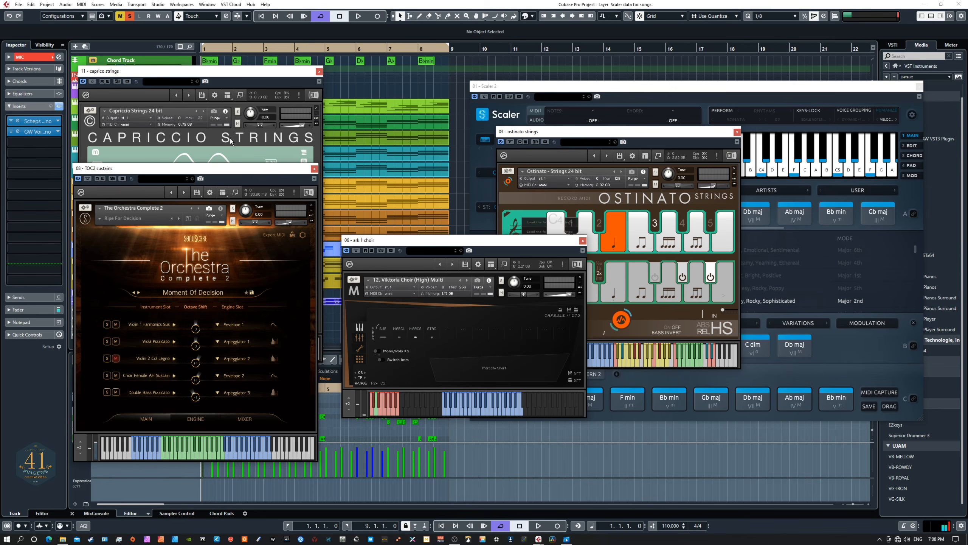
drag(206, 168, 169, 201)
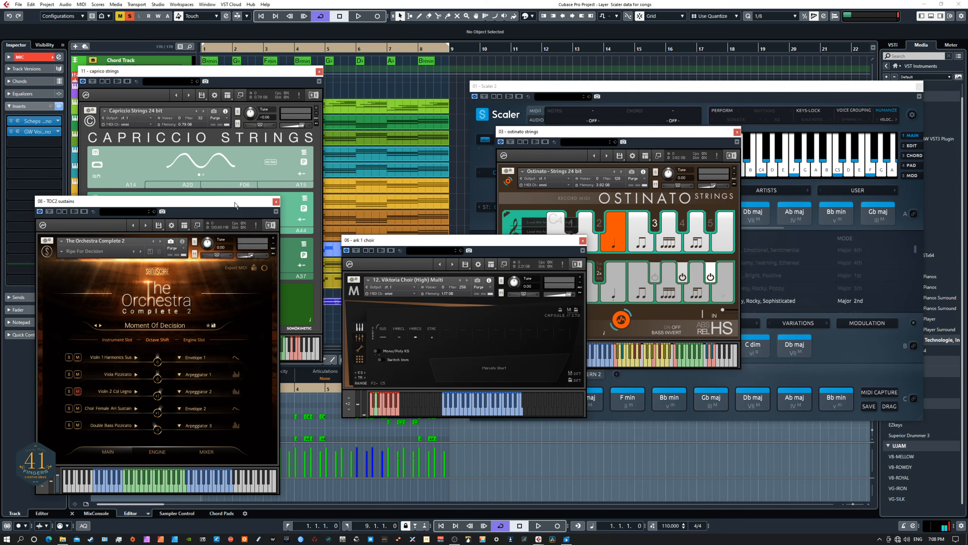
click(277, 201)
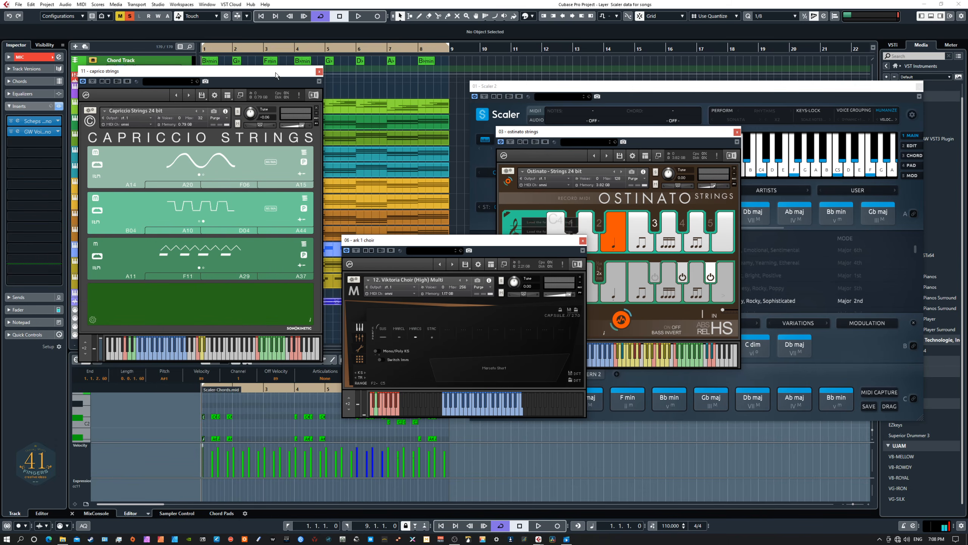
click(320, 71)
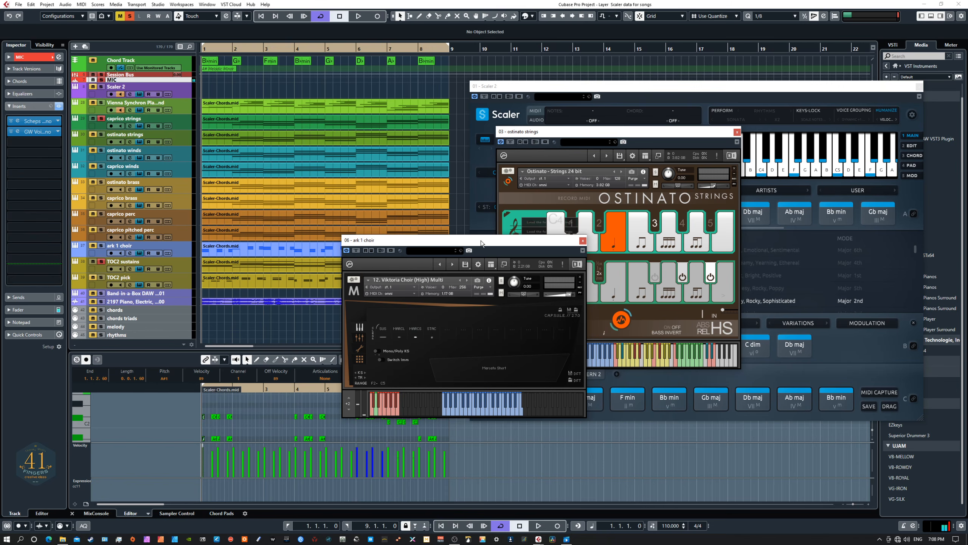
click(583, 240)
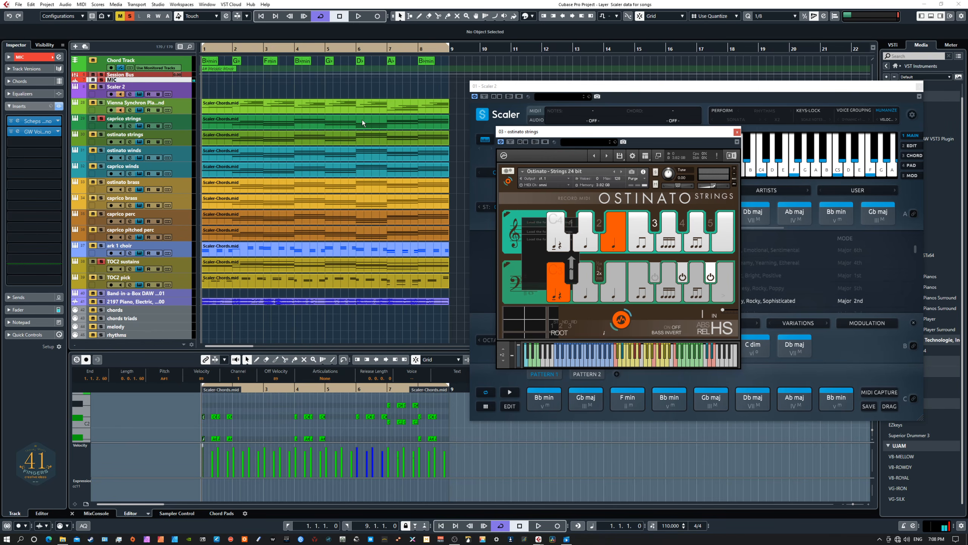
Step: Examine the chord chart in the Band-in-a-Box DAW plugin on its track, and bring Scaler 2 back into view
click(177, 293)
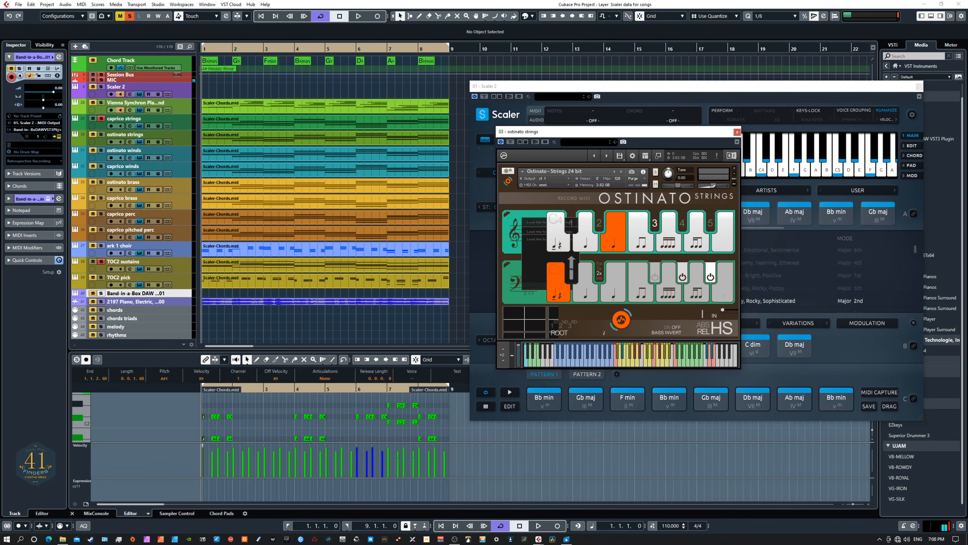
drag(0, 135, 389, 120)
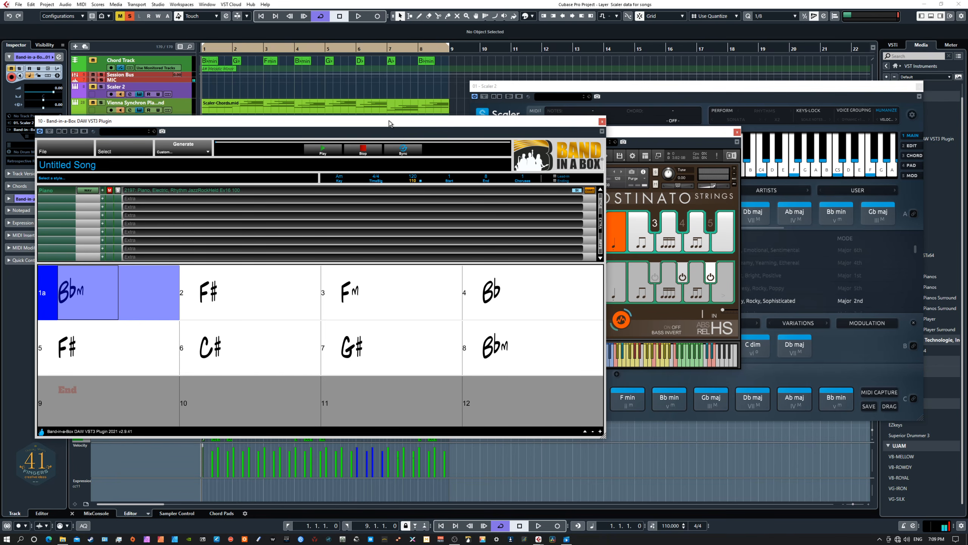
drag(389, 121, 0, 120)
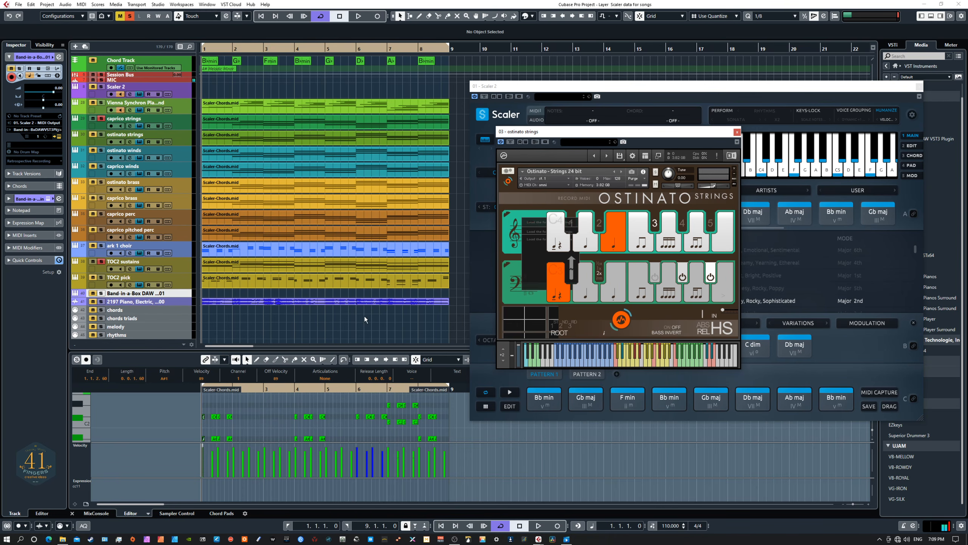
click(534, 87)
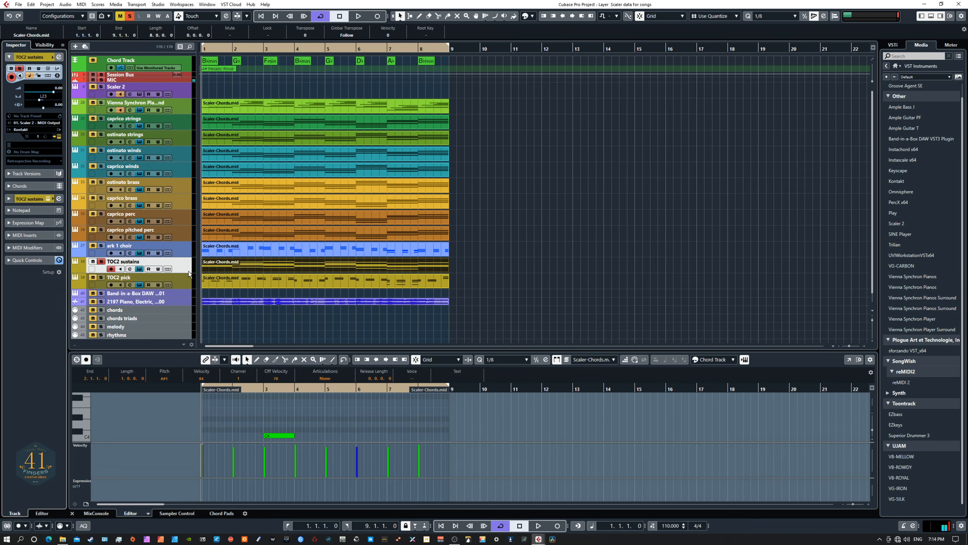
Step: Play the loop with the caprico strings track soloed, and mute the first two phrase layers in Capriccio Strings
key(space)
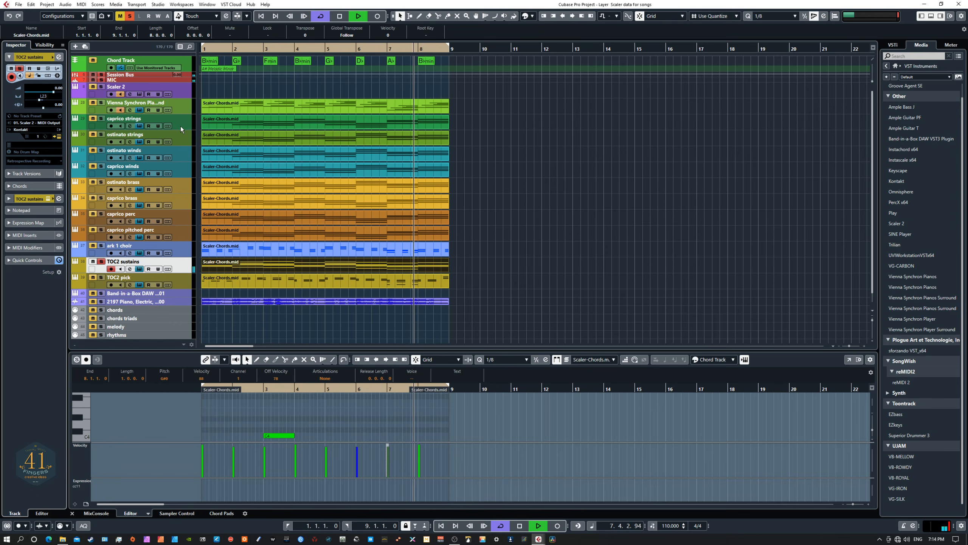
click(103, 121)
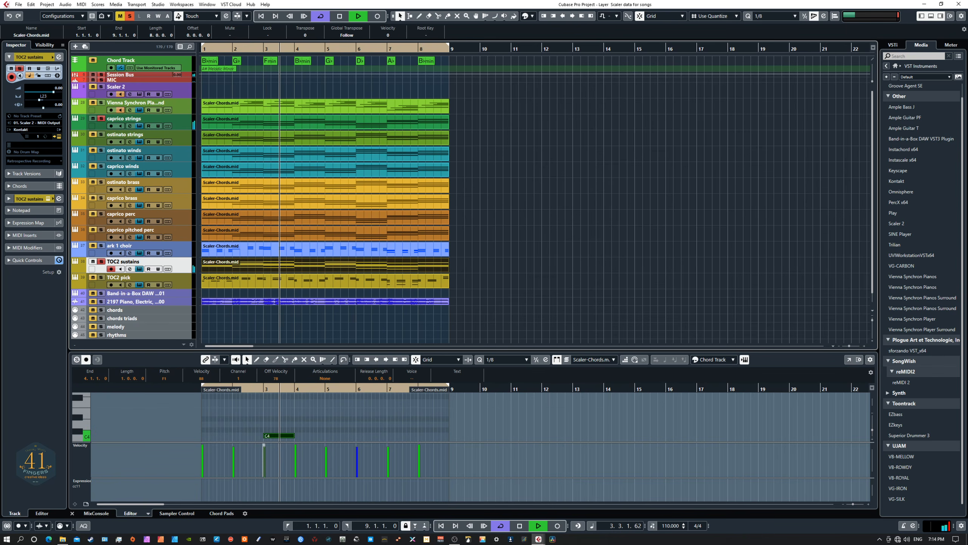
click(130, 126)
drag(354, 239, 732, 111)
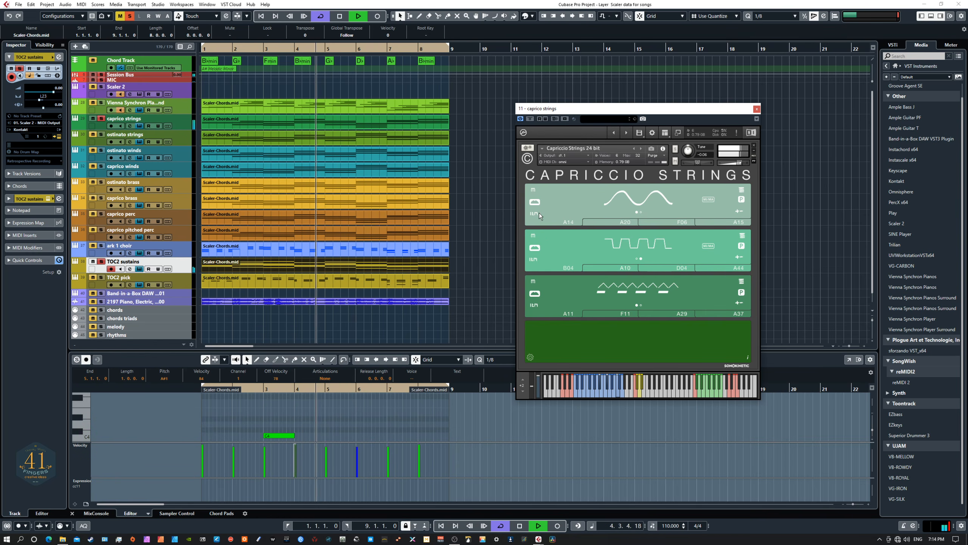
click(533, 190)
click(533, 233)
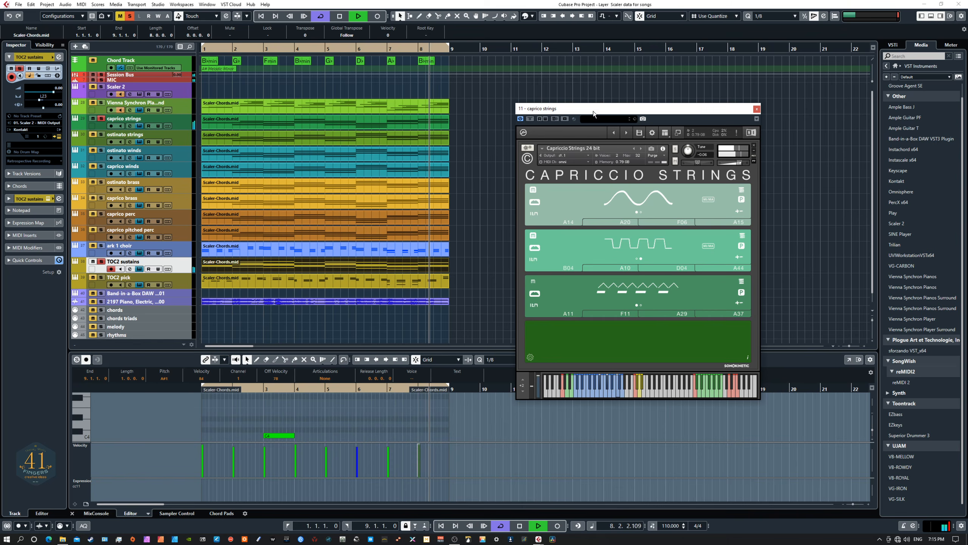
drag(593, 111, 0, 173)
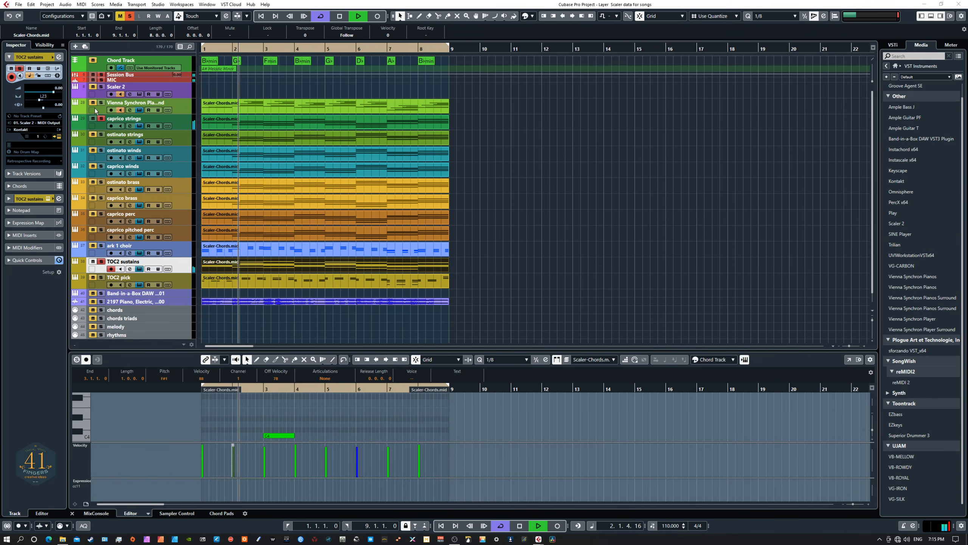
Step: Solo the ostinato strings and ostinato winds tracks, and switch off the middle of the three bass power switches in Ostinato Strings
click(101, 135)
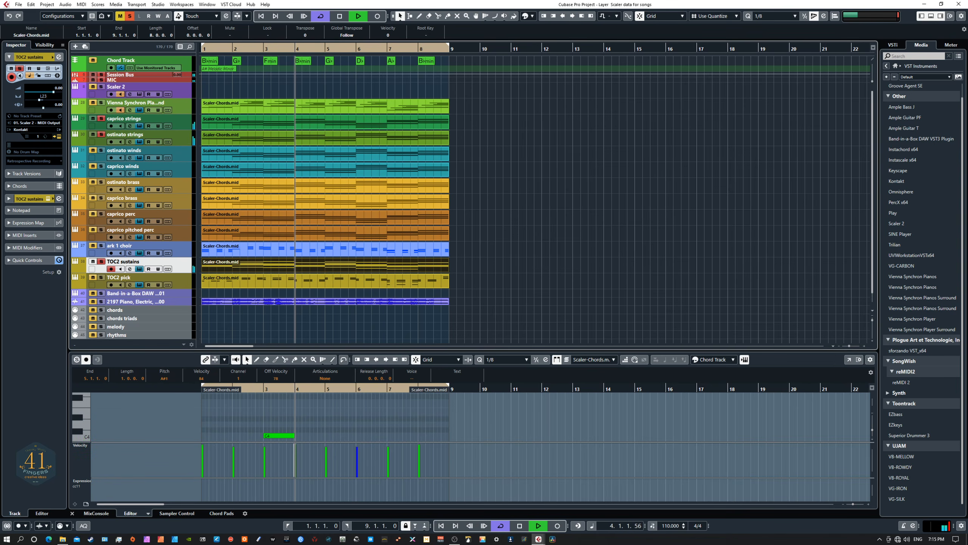
drag(60, 252, 701, 115)
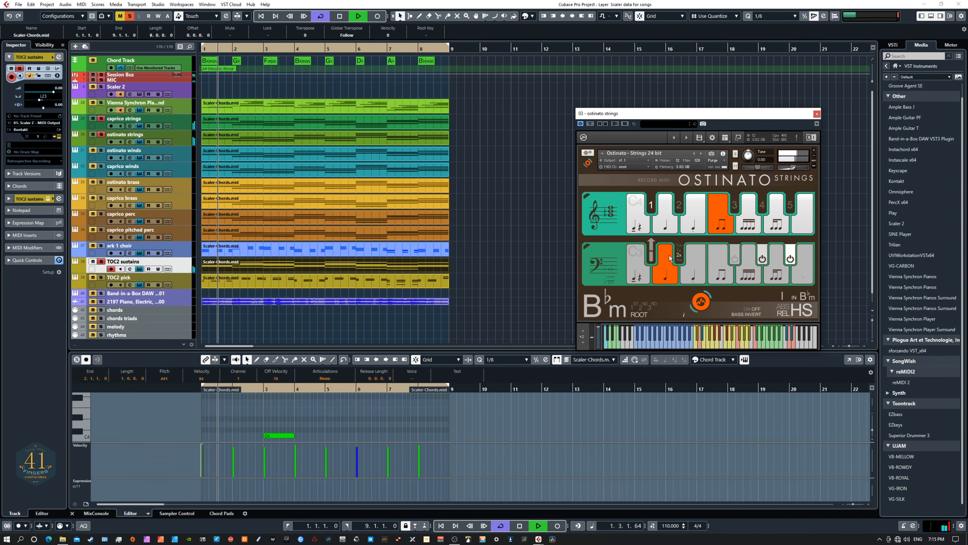
click(764, 261)
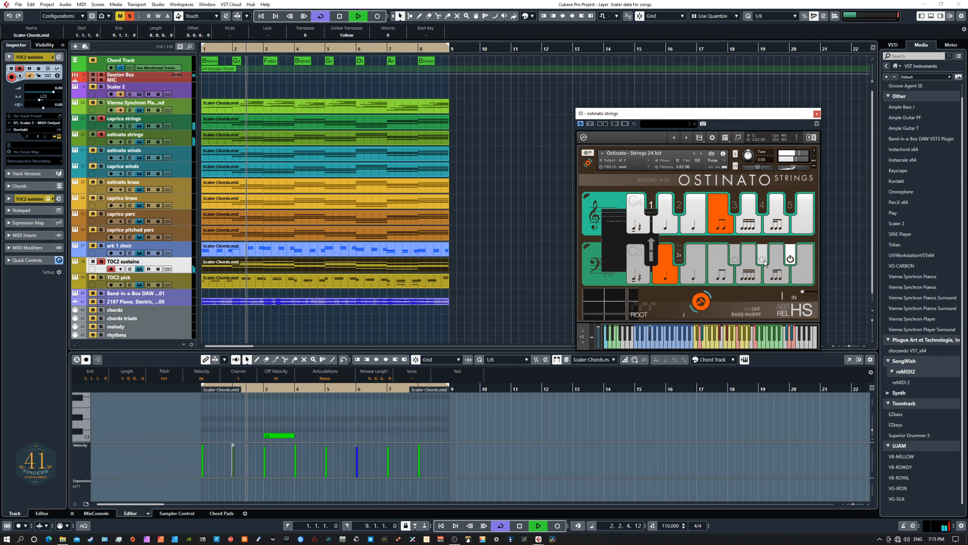
click(738, 261)
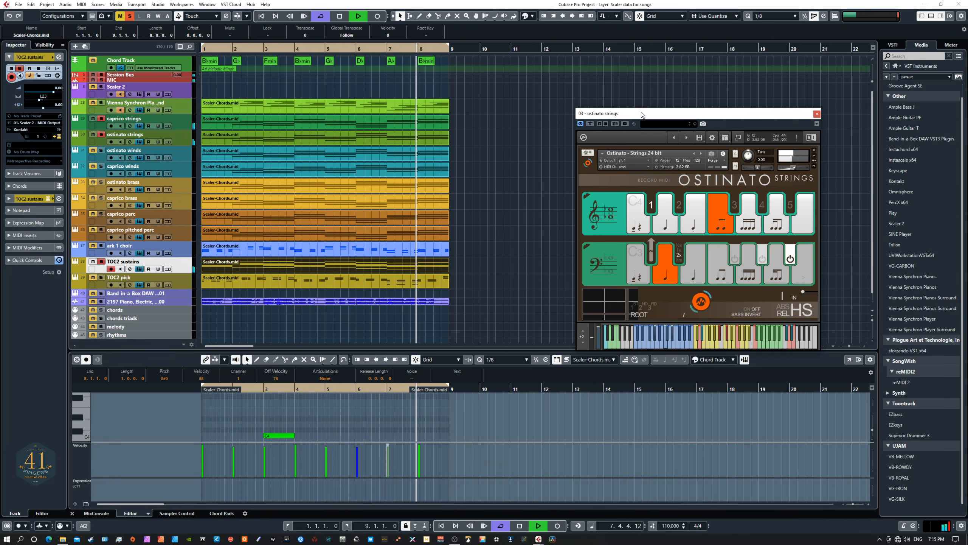
drag(643, 115, 0, 192)
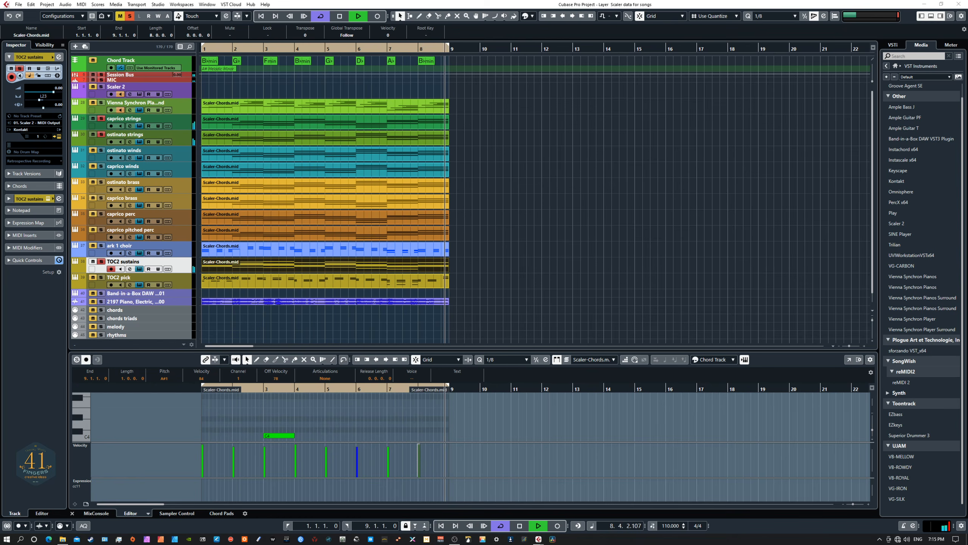
click(101, 151)
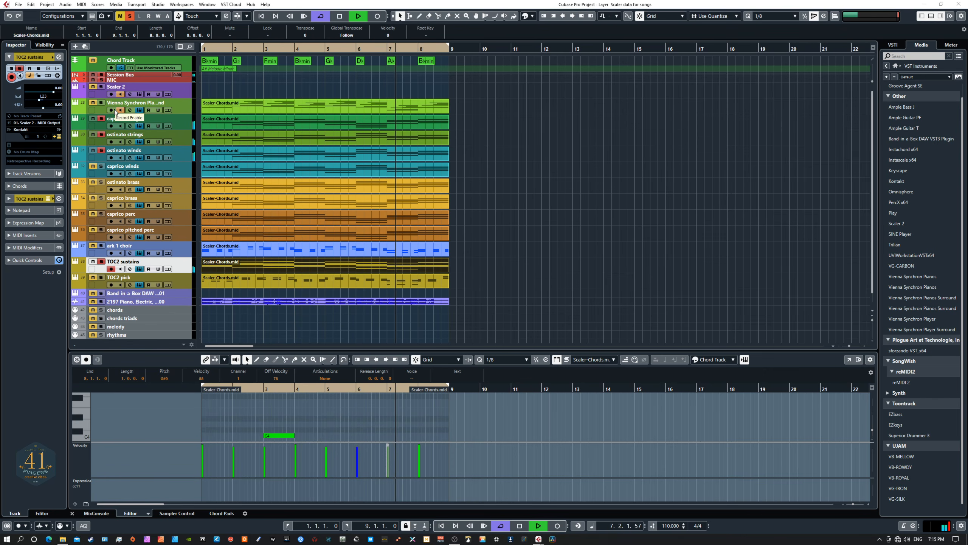
Step: Solo the Vienna Synchron Player track and slightly raise the Master Volume in its instrument
click(177, 104)
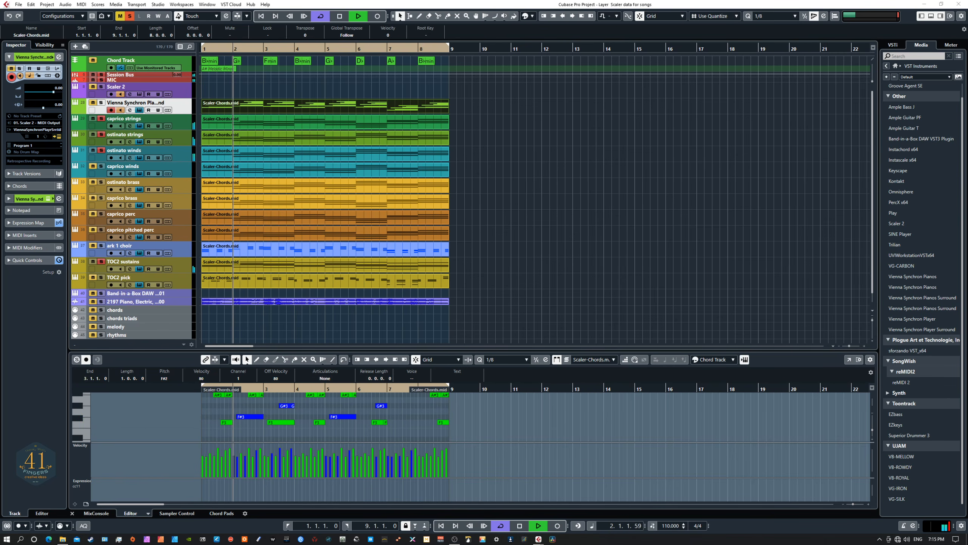
click(139, 110)
drag(389, 170, 794, 85)
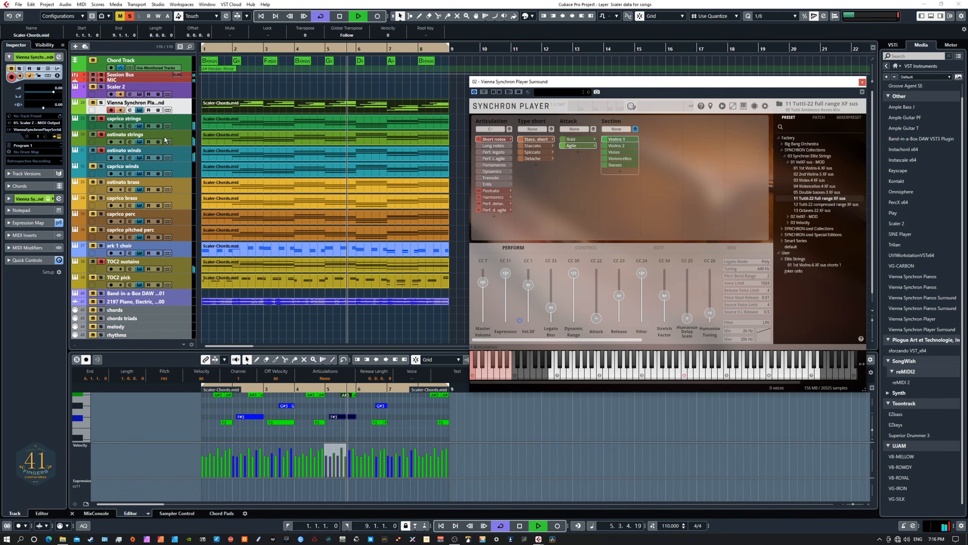
click(102, 103)
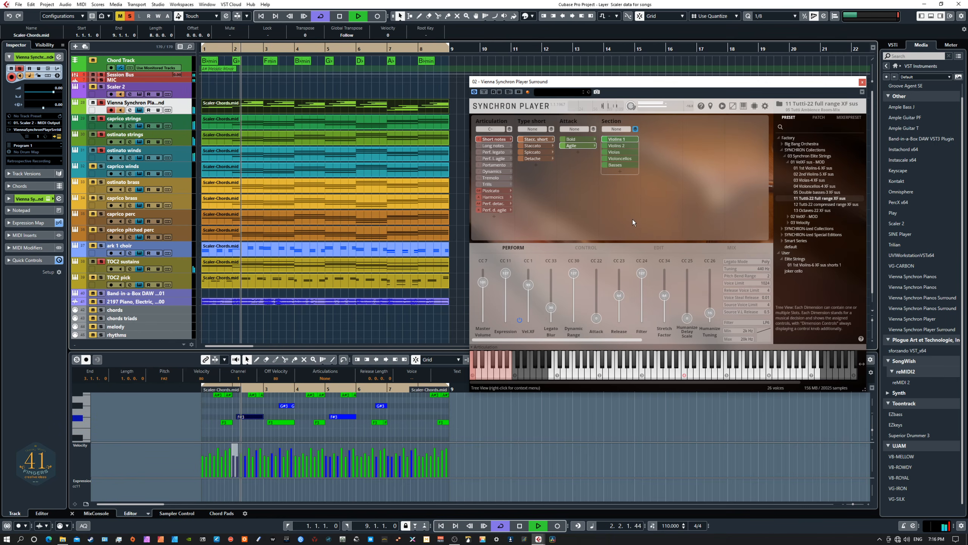
drag(484, 284, 484, 282)
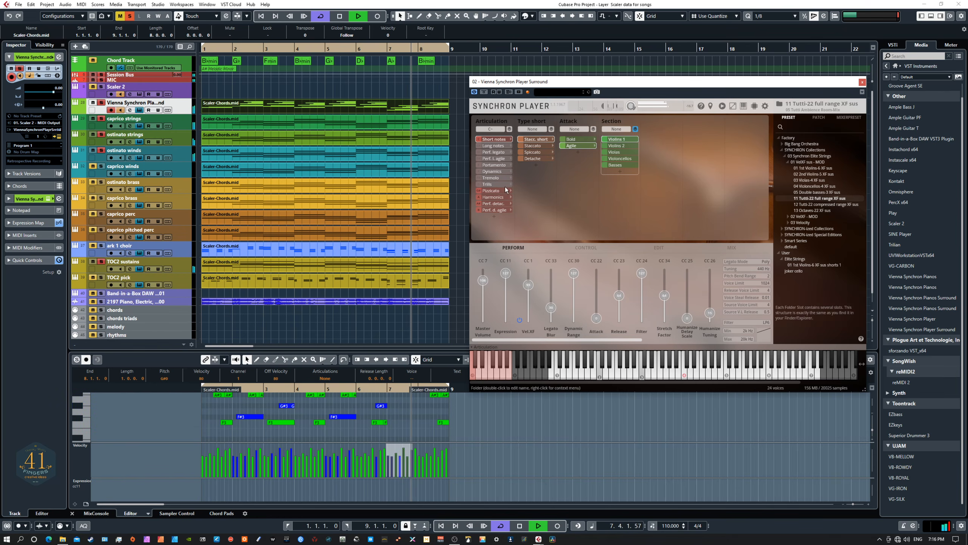
Step: Audition the Spiccato and Detache short-note types in Synchron Player, restore Stacc. short and close the instrument
click(534, 152)
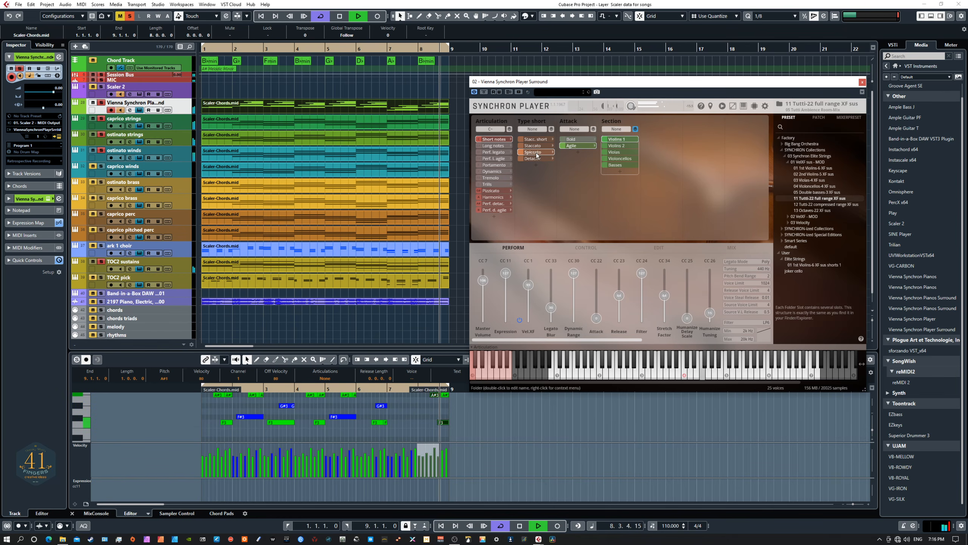
click(532, 159)
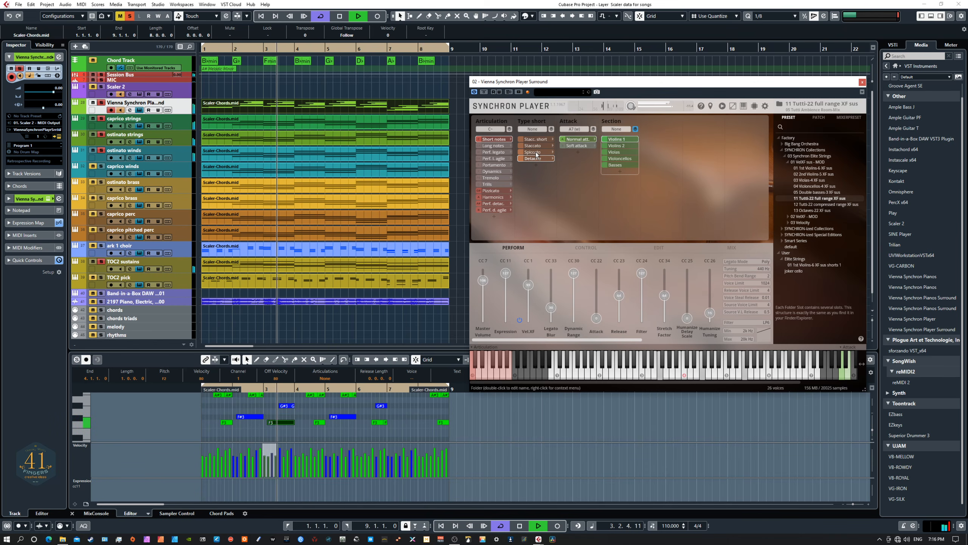
click(535, 152)
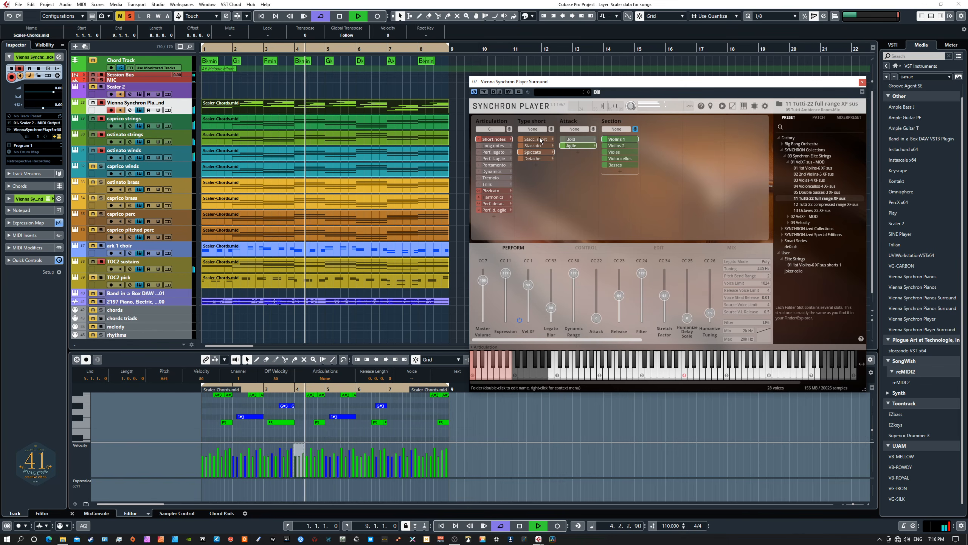
click(539, 138)
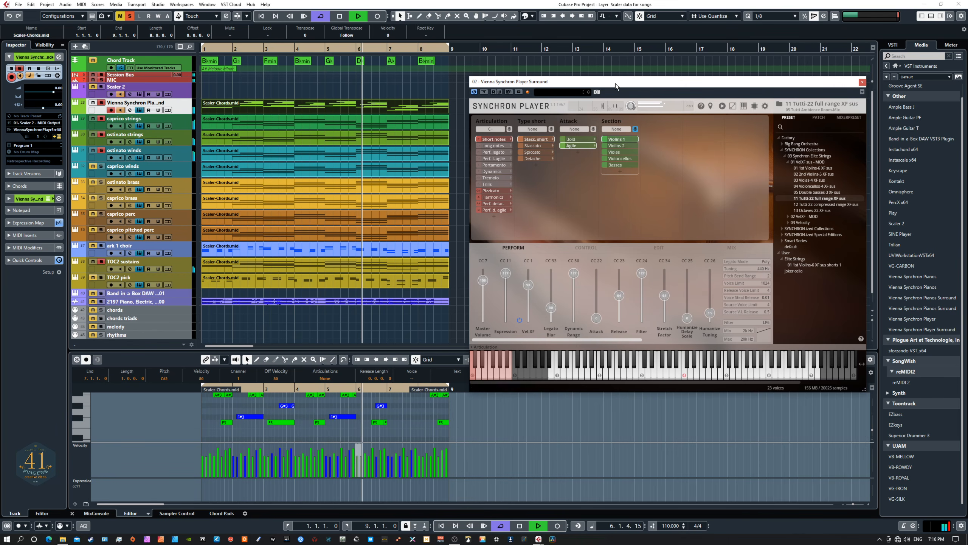
drag(622, 83, 0, 53)
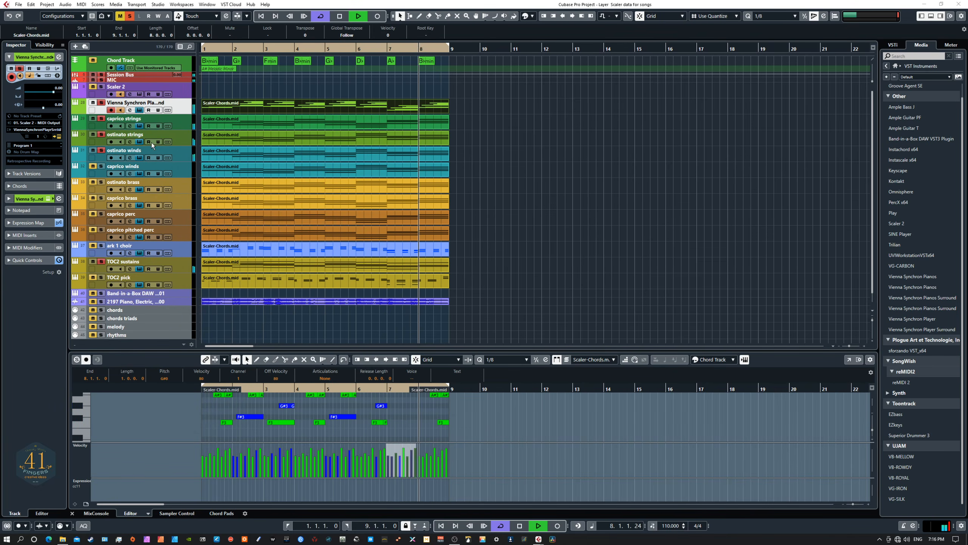
Step: Solo the caprico winds track so it joins the layers already playing
click(101, 166)
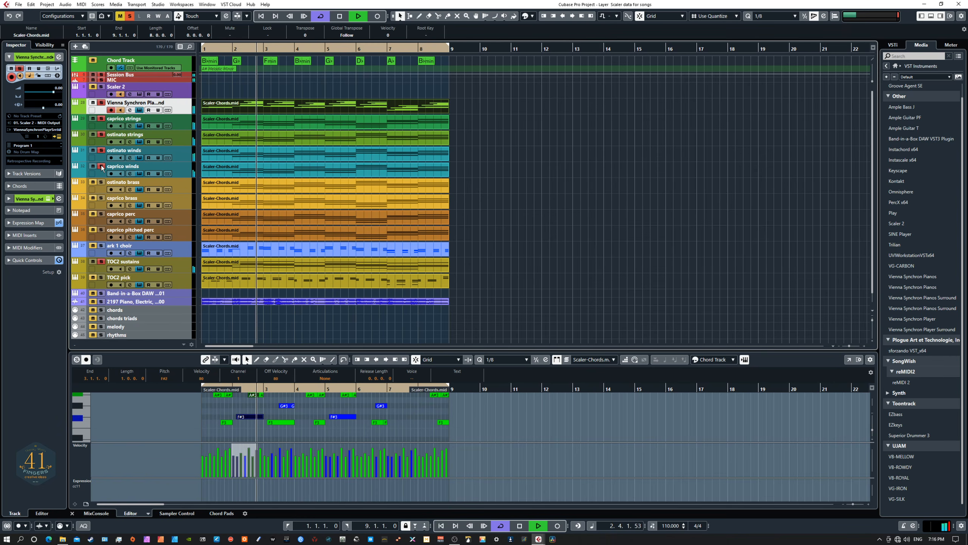
click(101, 166)
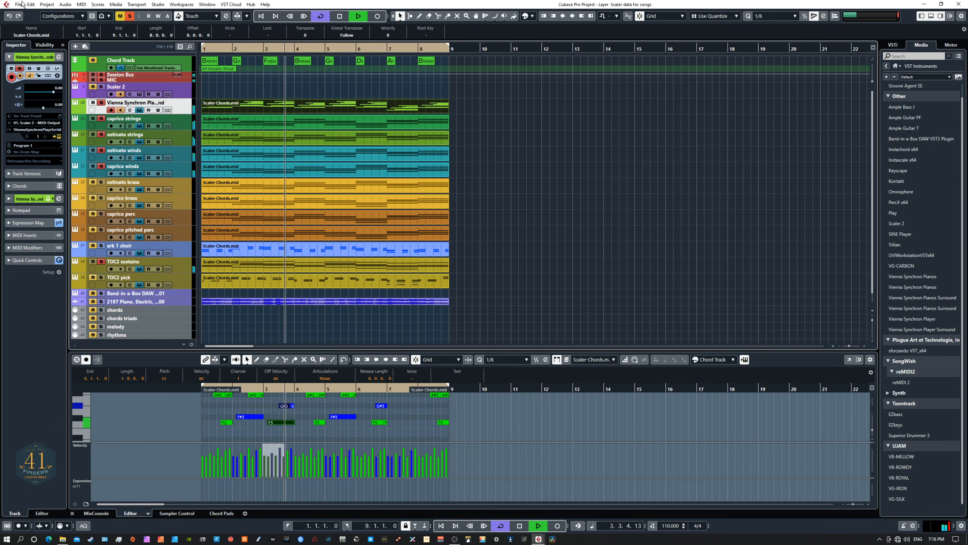
Step: View the Capriccio Woodwinds instrument on the caprico winds track, and clear its window away
click(139, 174)
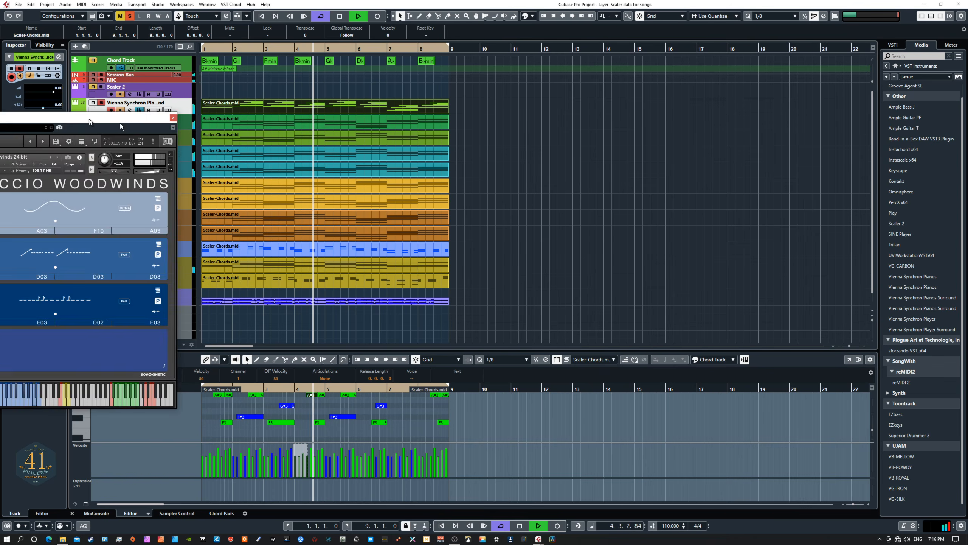
drag(91, 121, 660, 88)
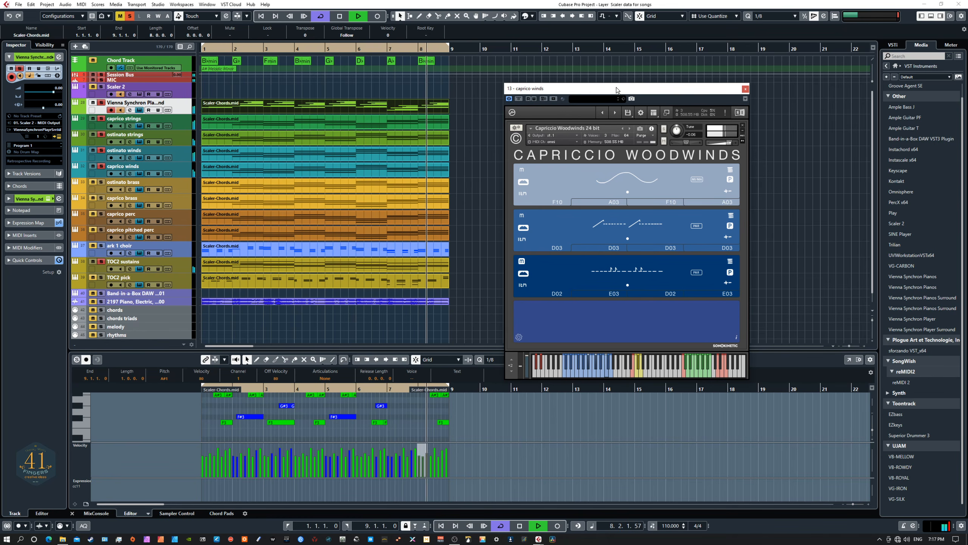
drag(617, 89, 0, 221)
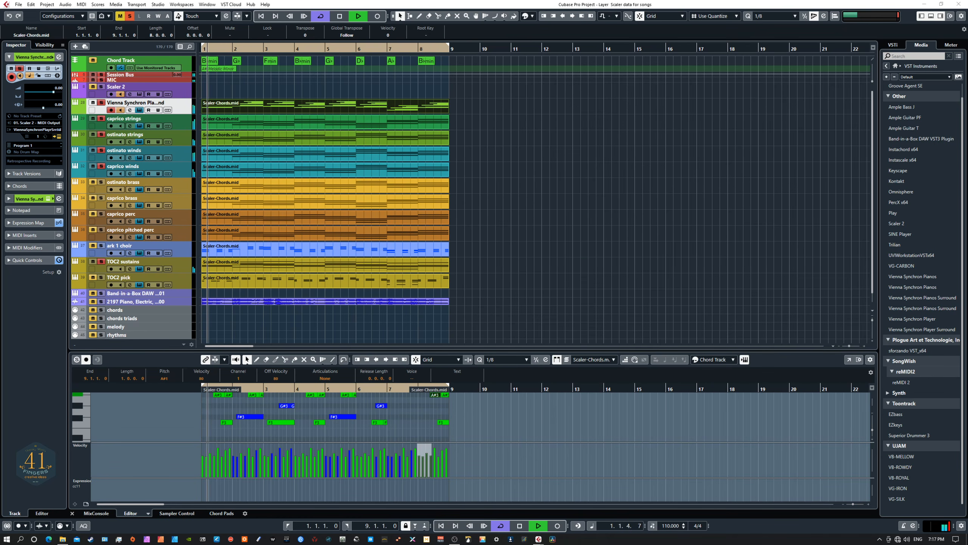
Step: Solo the ostinato brass track, view its Ostinato Brass instrument and clear the instrument window away
click(101, 183)
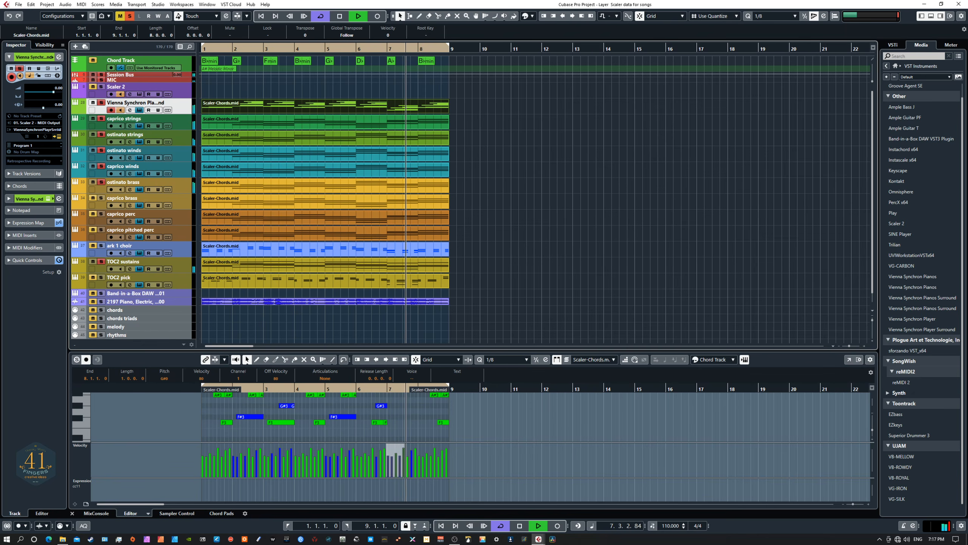
click(140, 190)
drag(816, 110, 642, 83)
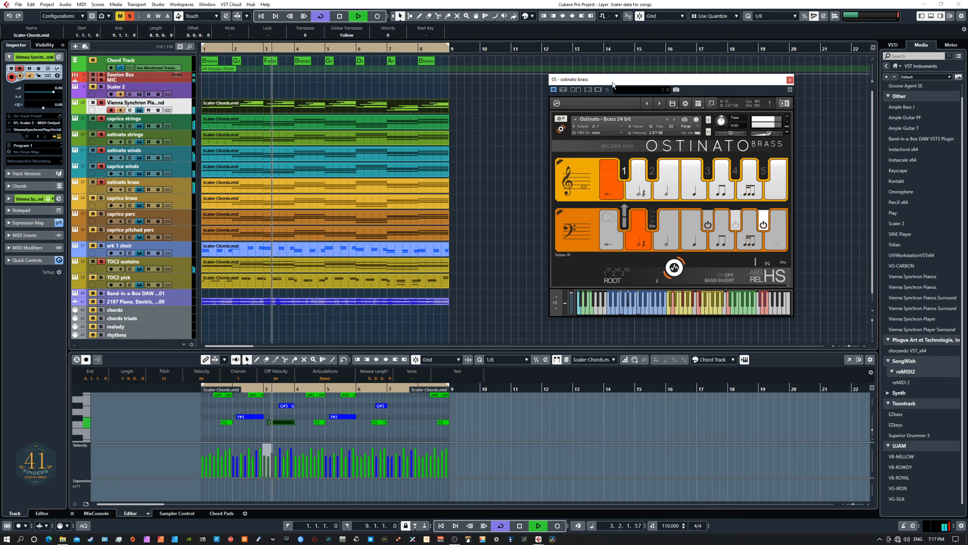
drag(613, 81, 967, 236)
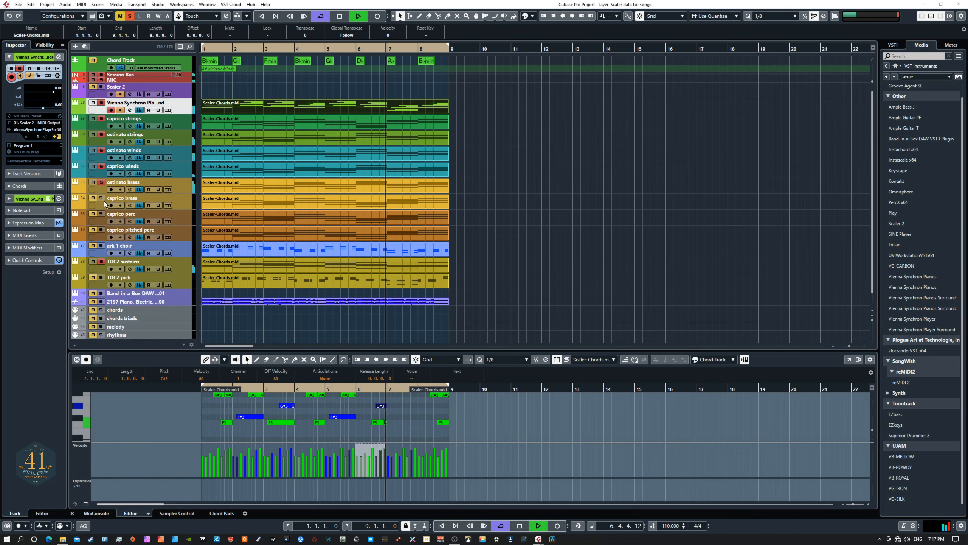
Step: Solo the caprico perc, caprico pitched perc and caprico brass tracks, and open the Capriccio Brass instrument beside the arrangement
click(101, 214)
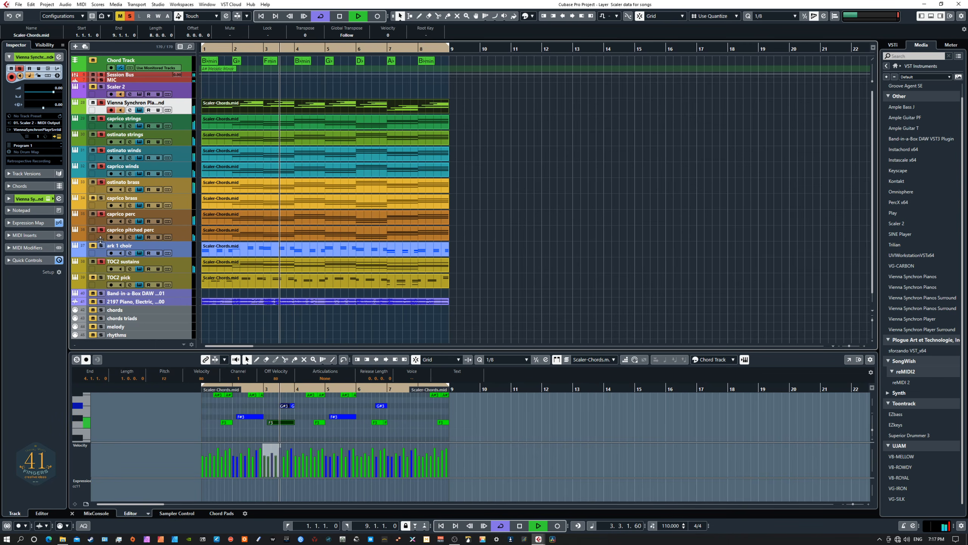
click(102, 198)
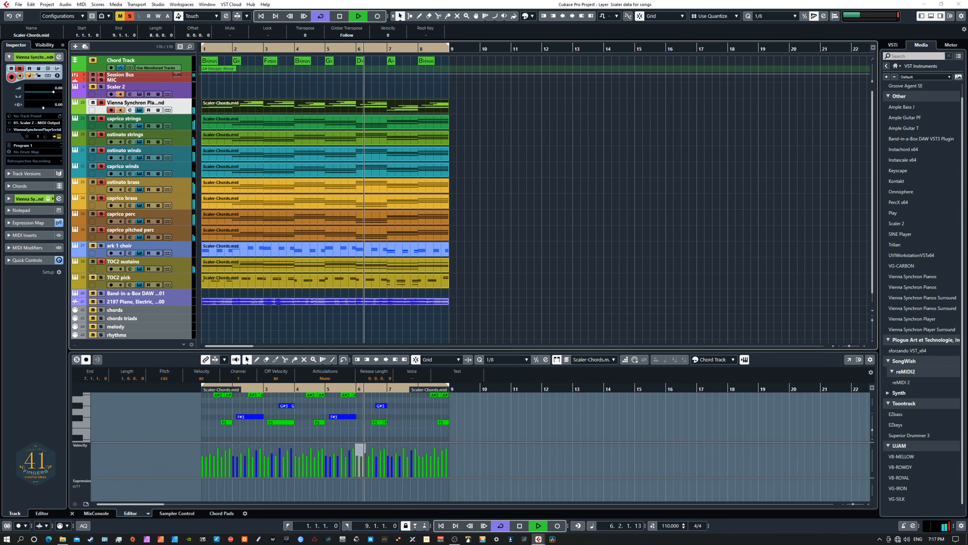
click(139, 206)
drag(219, 165, 718, 93)
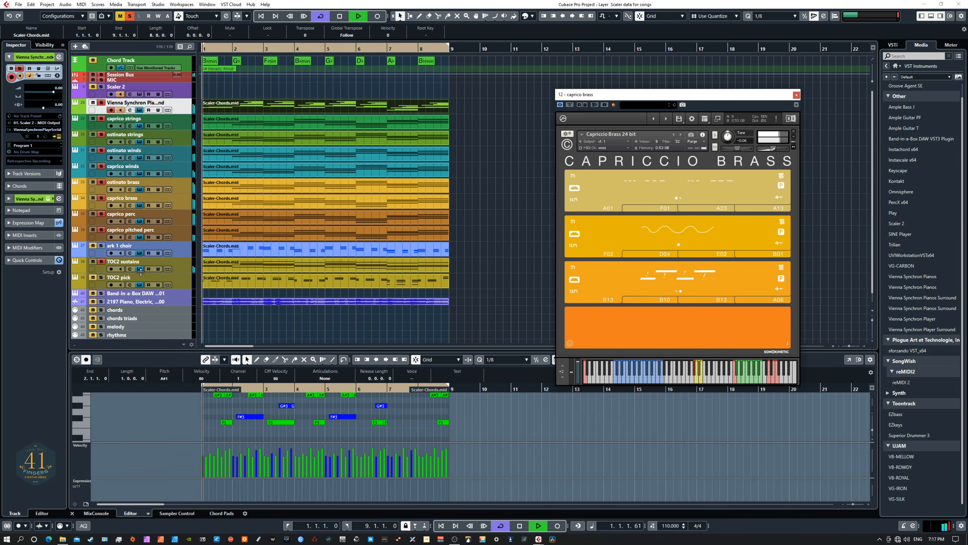
Step: Solo the ark 1 choir track and place its choir instrument window over the lower part of Capriccio Brass
click(102, 246)
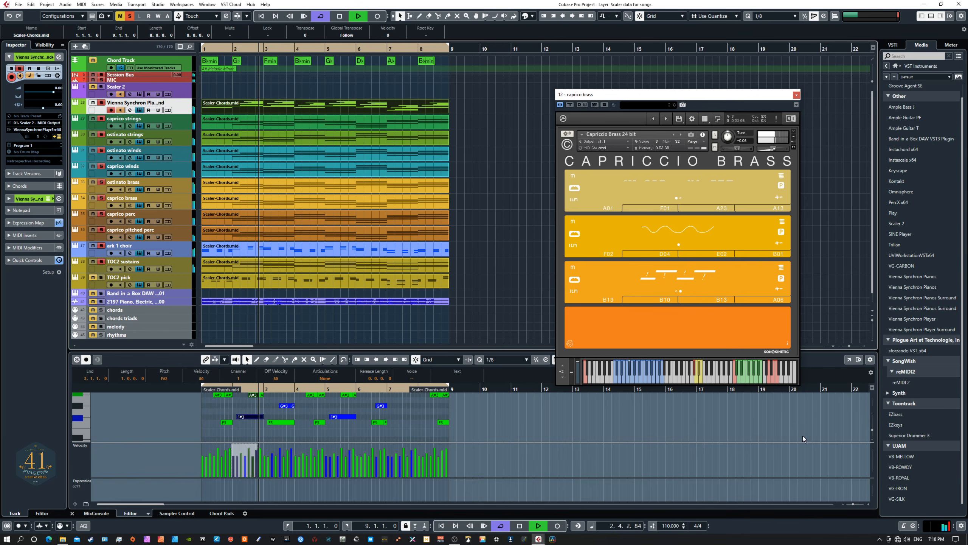
drag(967, 393, 734, 262)
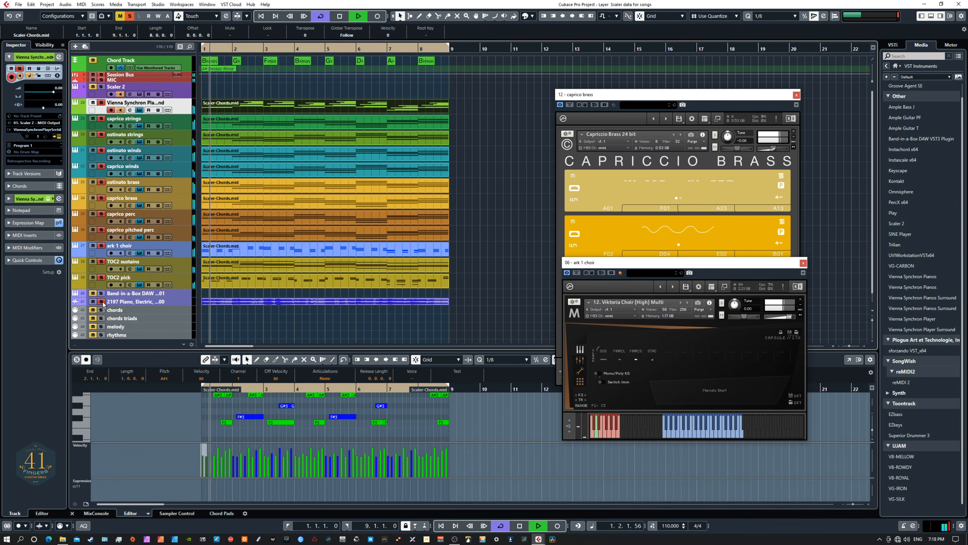
Step: Open the Capriccio Strings instrument of the caprico strings track and place it next to the other instrument windows
click(178, 119)
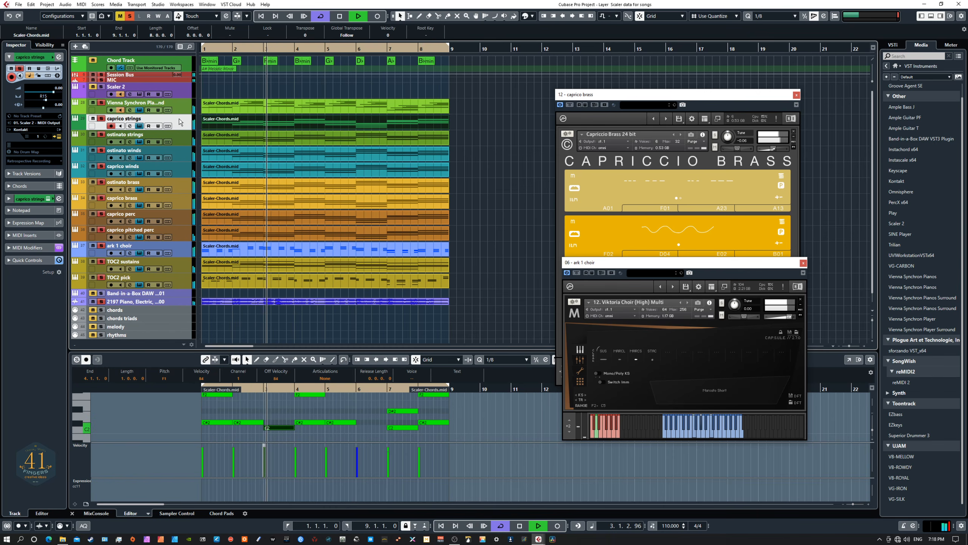
click(140, 126)
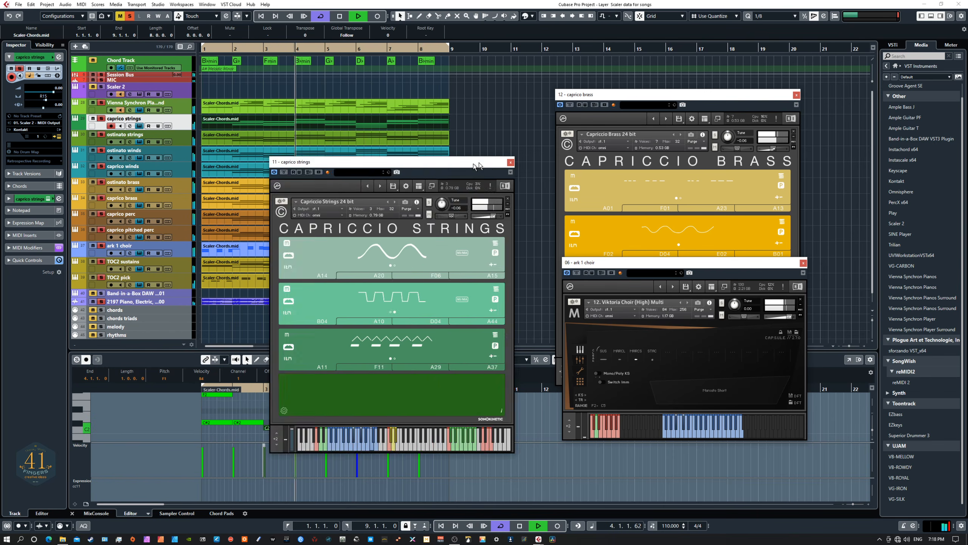
drag(470, 165, 660, 147)
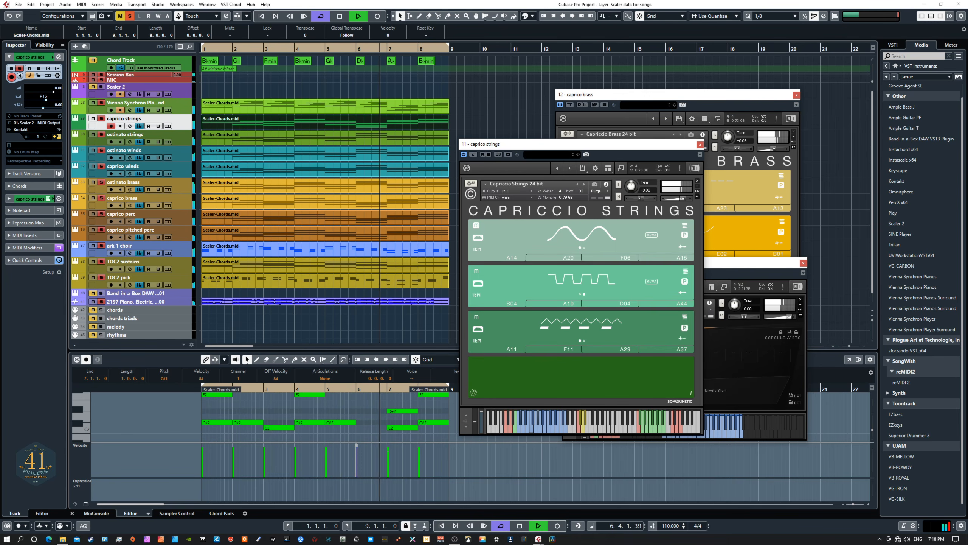
Step: Switch Ostinato Strings to the fifth treble pattern and the third bass pattern, and stop the loop playback
click(139, 141)
drag(183, 157, 641, 160)
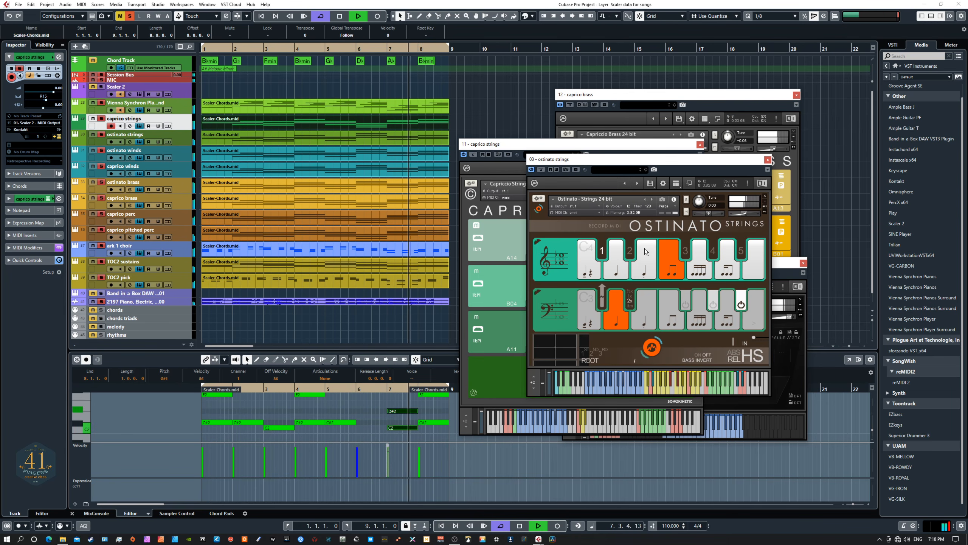
click(690, 255)
click(647, 297)
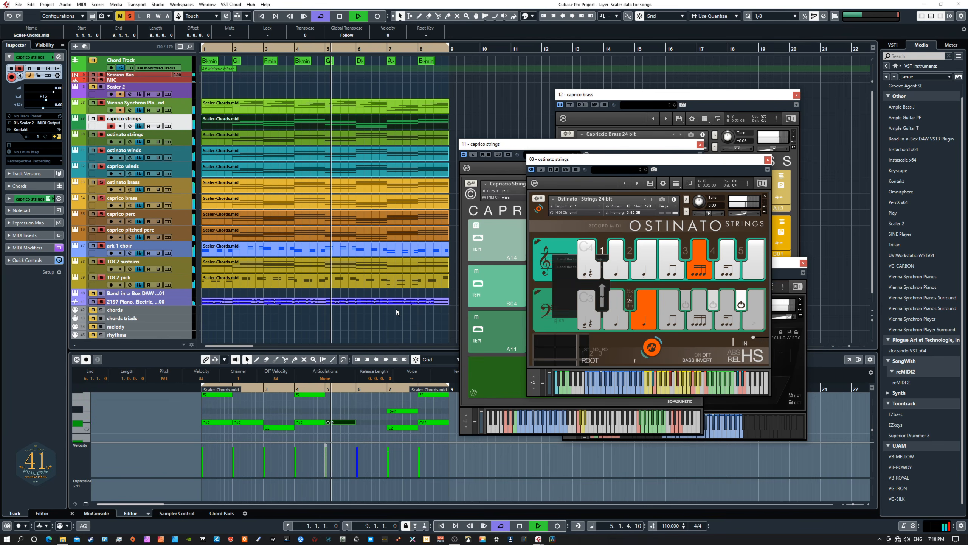
click(476, 226)
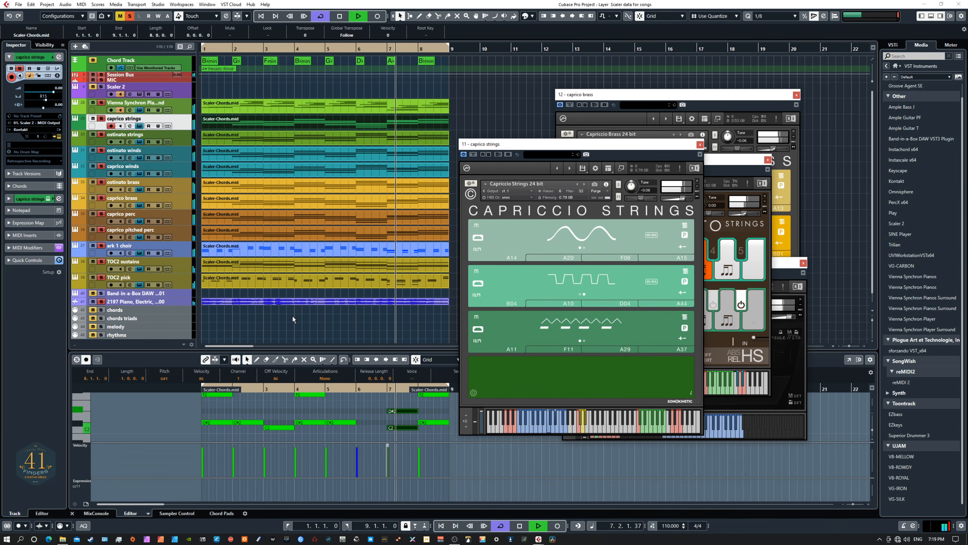
key(space)
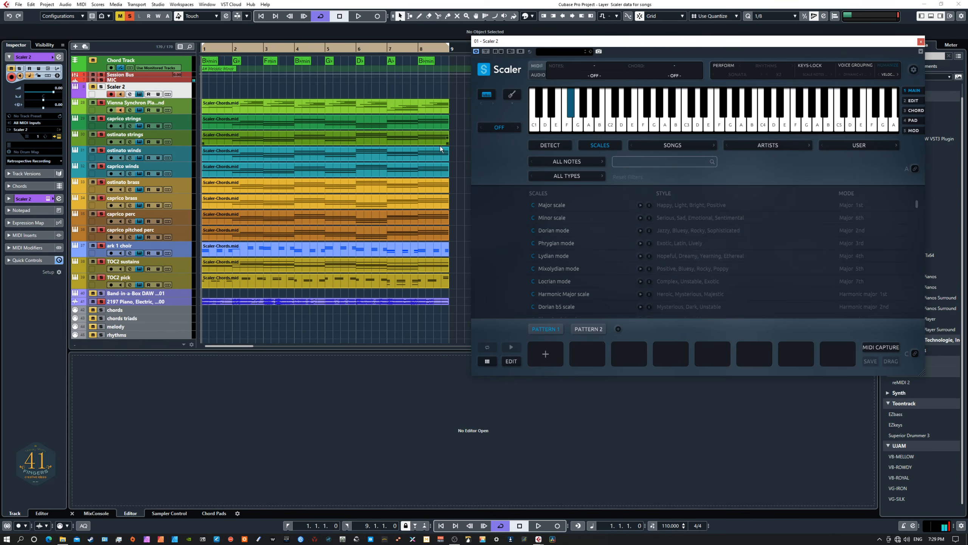
Step: Delete all chord events and all MIDI and audio parts from the arrangement, keeping the tracks
drag(459, 310, 208, 61)
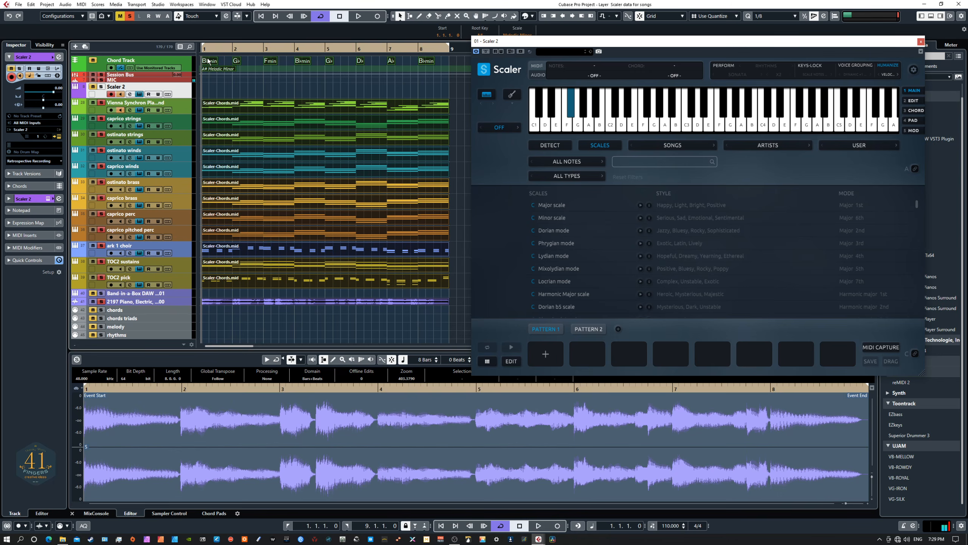
key(Delete)
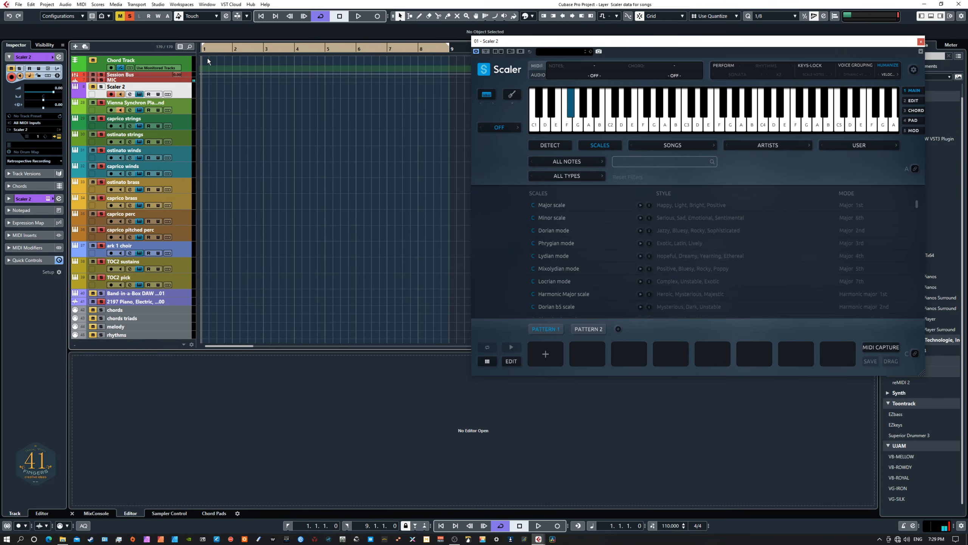
Step: Load the Soundtrack chord set from the Cinematic song category in Scaler 2
click(695, 144)
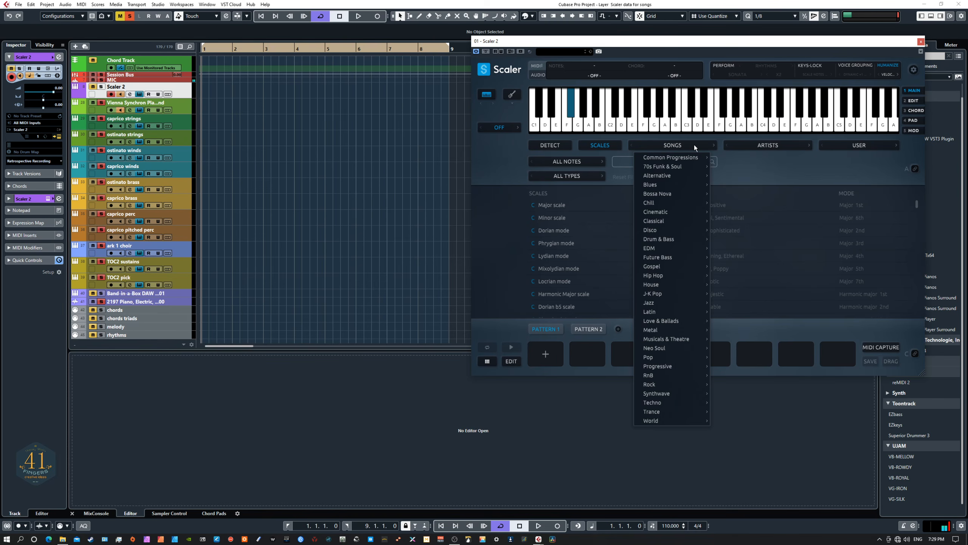
click(749, 163)
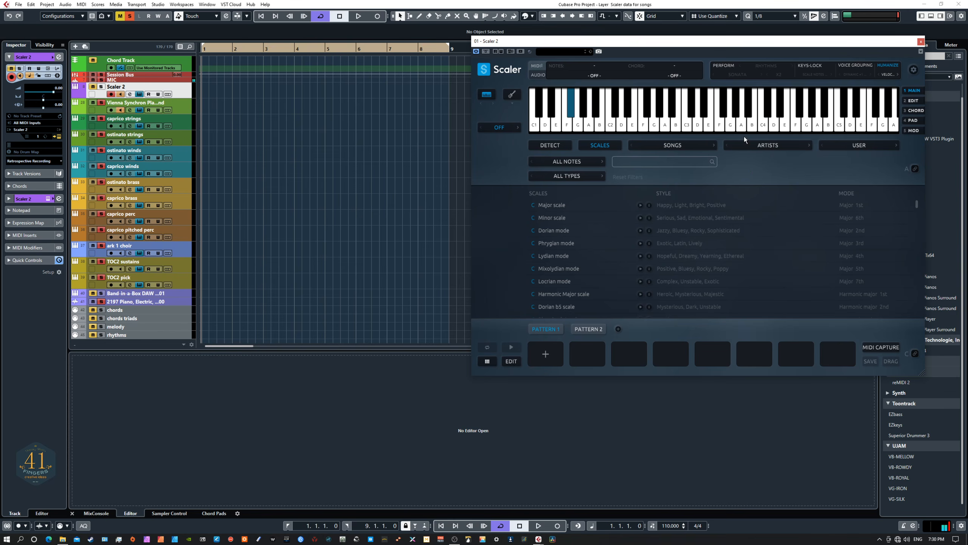
click(682, 143)
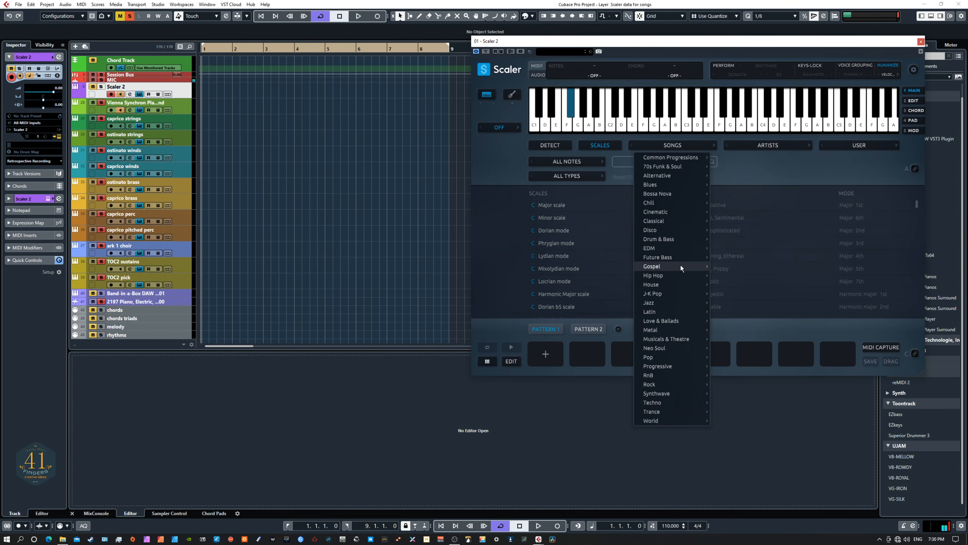
mouse_move(681, 266)
mouse_move(678, 216)
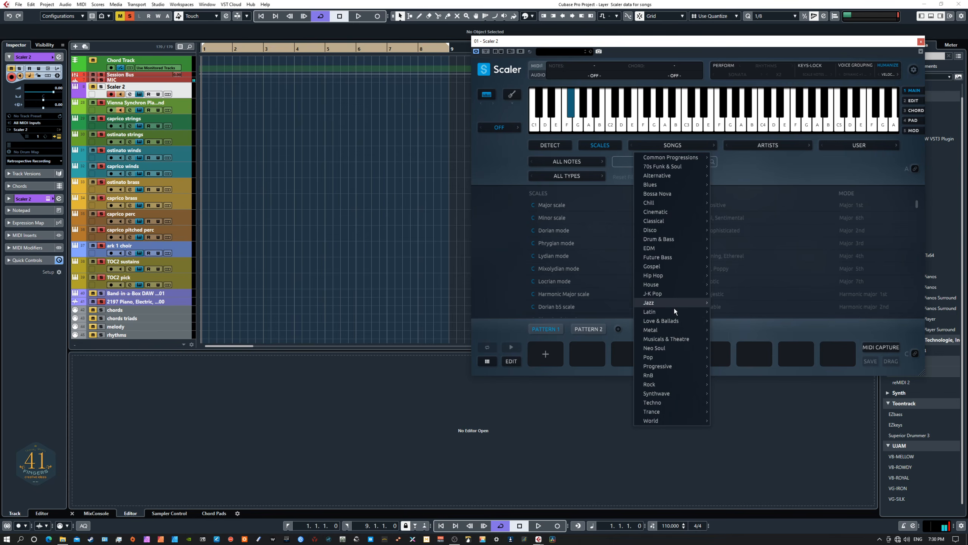
mouse_move(652, 315)
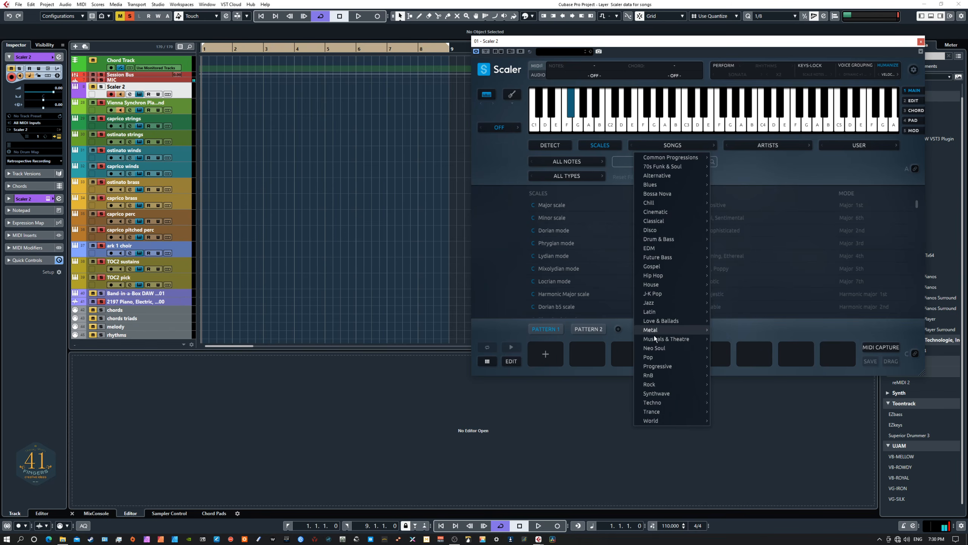
mouse_move(650, 284)
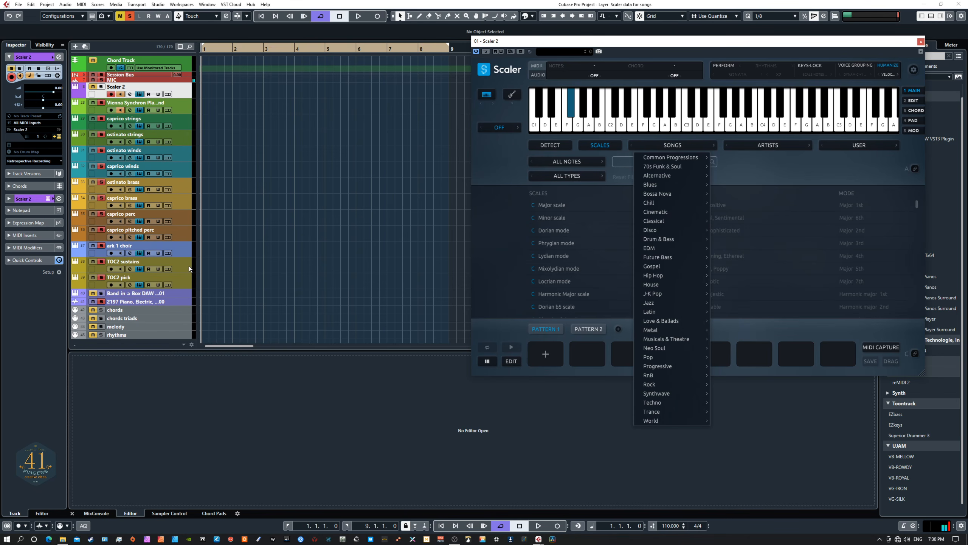
mouse_move(692, 341)
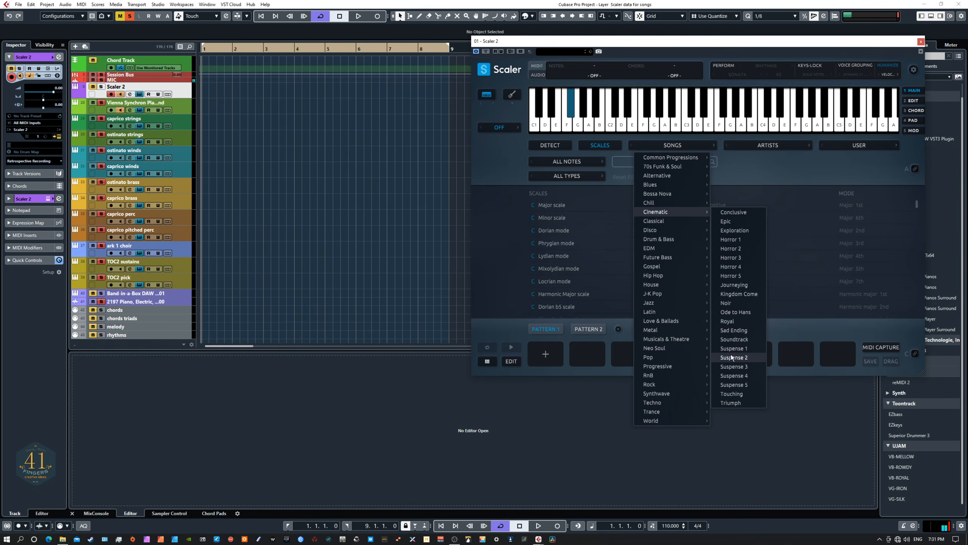
click(736, 339)
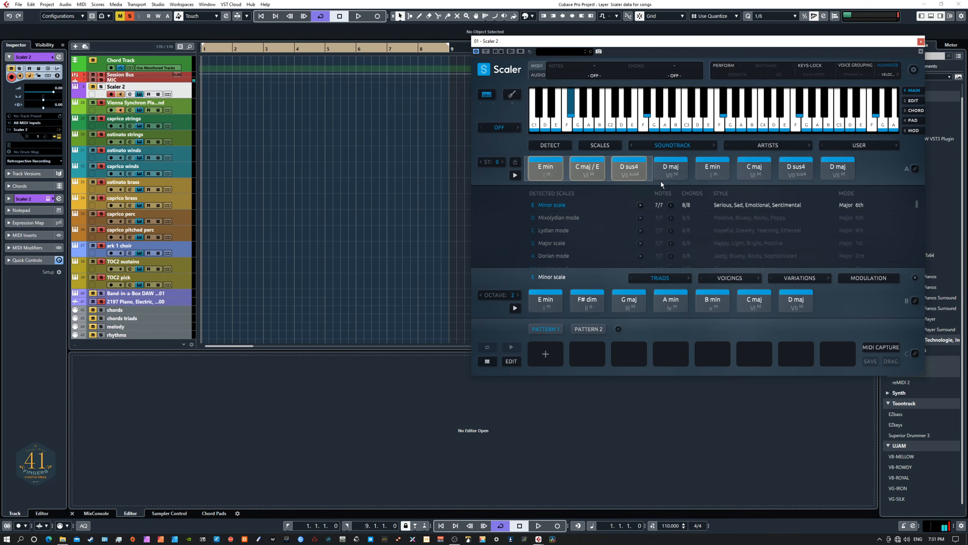
Step: Add all eight Soundtrack chords to Pattern 1 and place them as a MIDI part on the chords track at bar 1
click(829, 168)
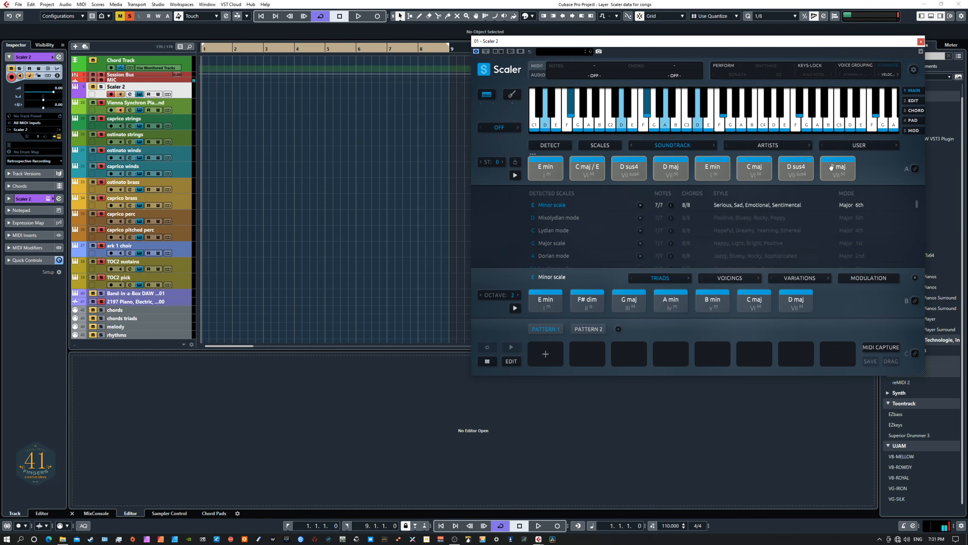
click(544, 169)
drag(544, 169, 547, 351)
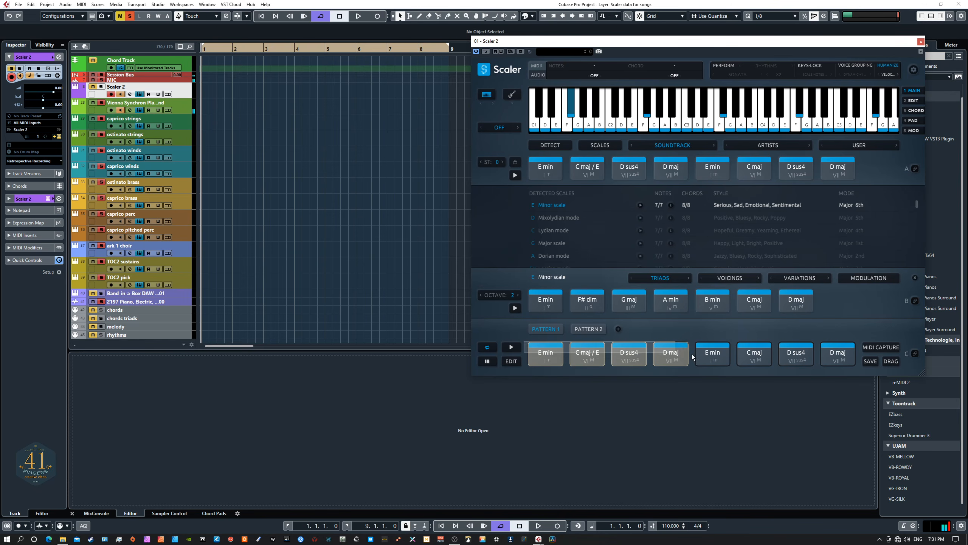
drag(547, 353, 202, 307)
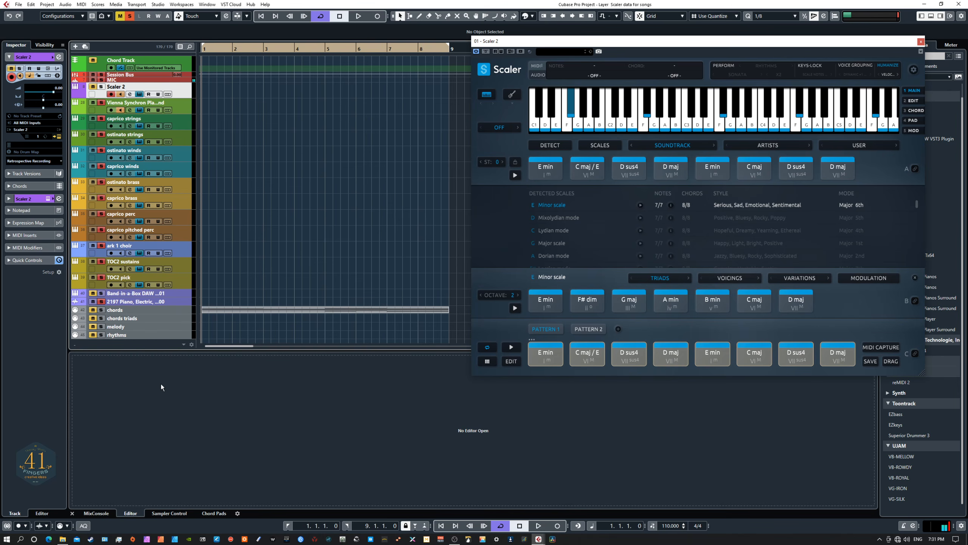
Step: Open the chords track's MIDI part in the Key Editor, with Scaler 2 out of the way and all notes in view
double_click(234, 309)
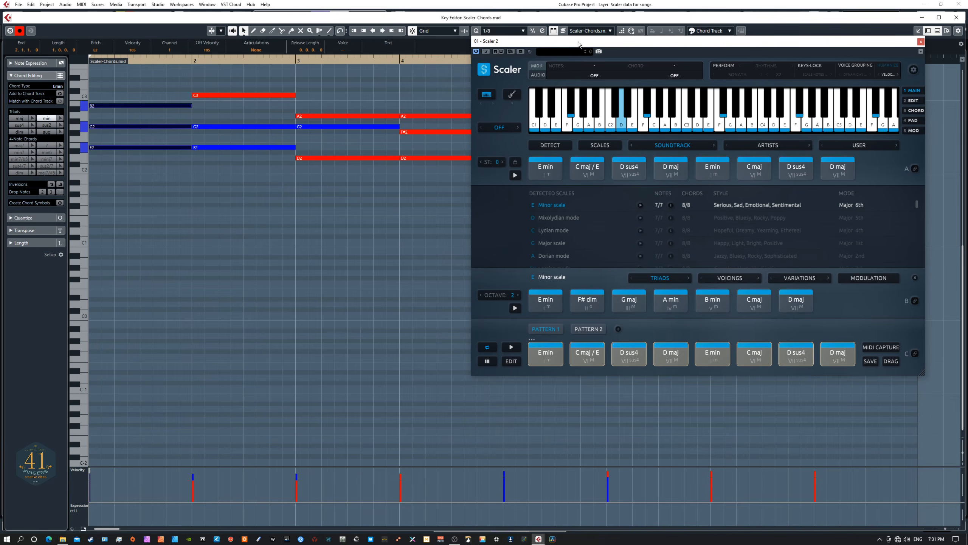
drag(578, 41, 0, 168)
scroll(248, 306, up, 3)
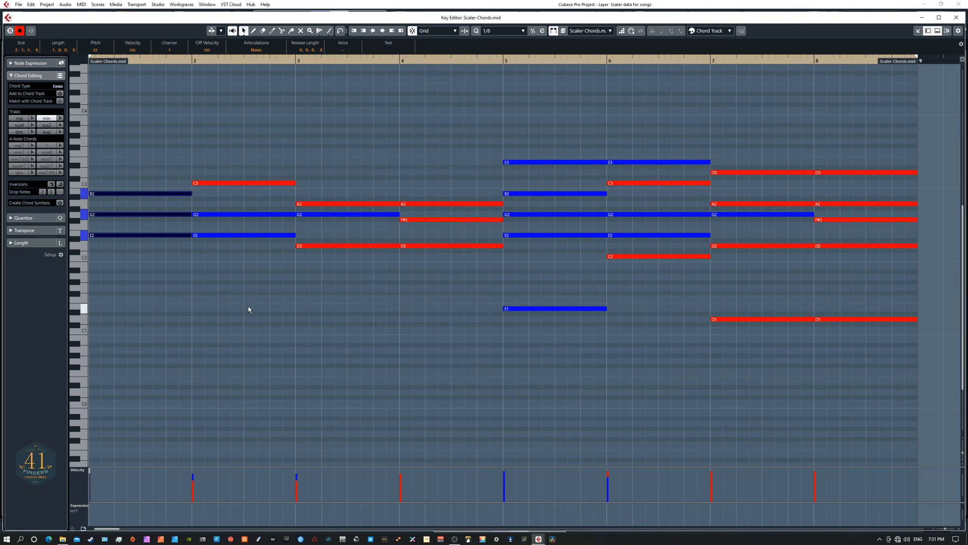
Step: Select the chord notes in bars 1, 2, 3 and 4 one chord at a time to examine each chord
drag(142, 160, 142, 283)
drag(264, 150, 262, 281)
drag(356, 174, 364, 253)
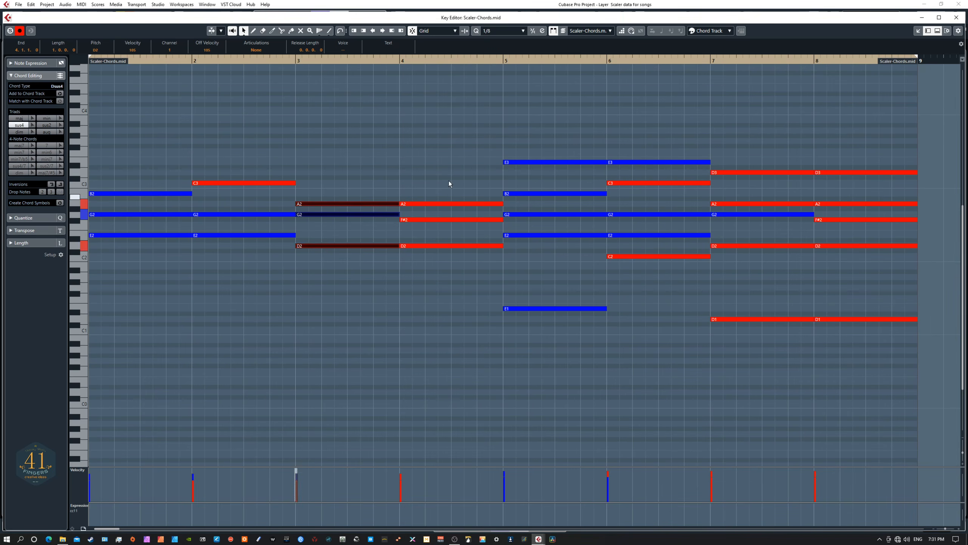
drag(450, 172, 458, 297)
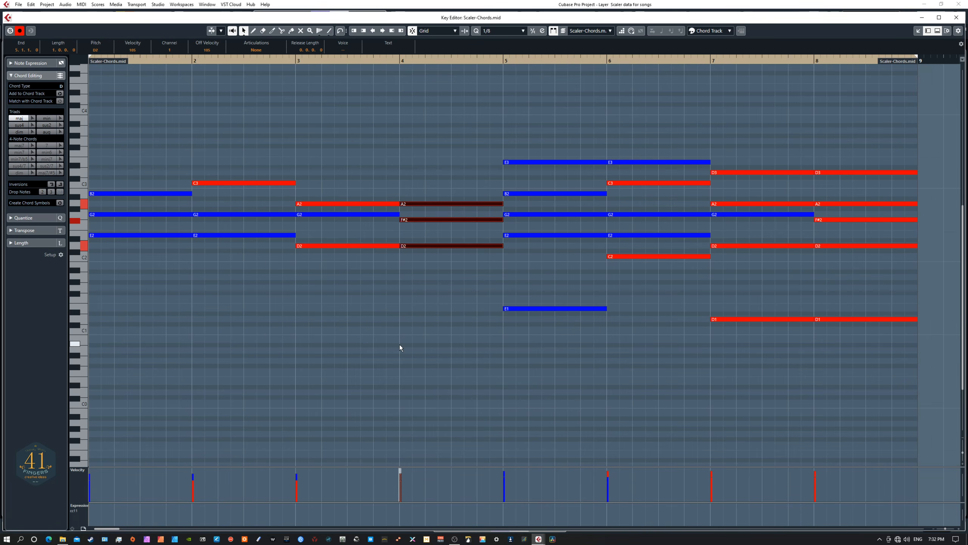
Step: Select the chords of bars 1–4 together and those of bars 5, 6 and 7 individually to compare their notes, and close the Key Editor
drag(128, 151, 458, 284)
drag(532, 125, 547, 341)
drag(646, 136, 669, 273)
drag(753, 142, 754, 346)
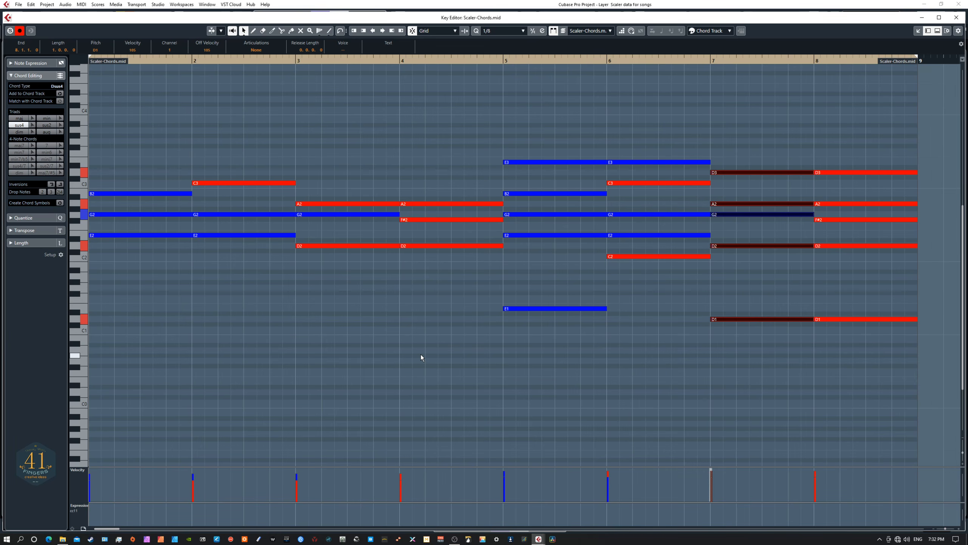
key(alt+F4)
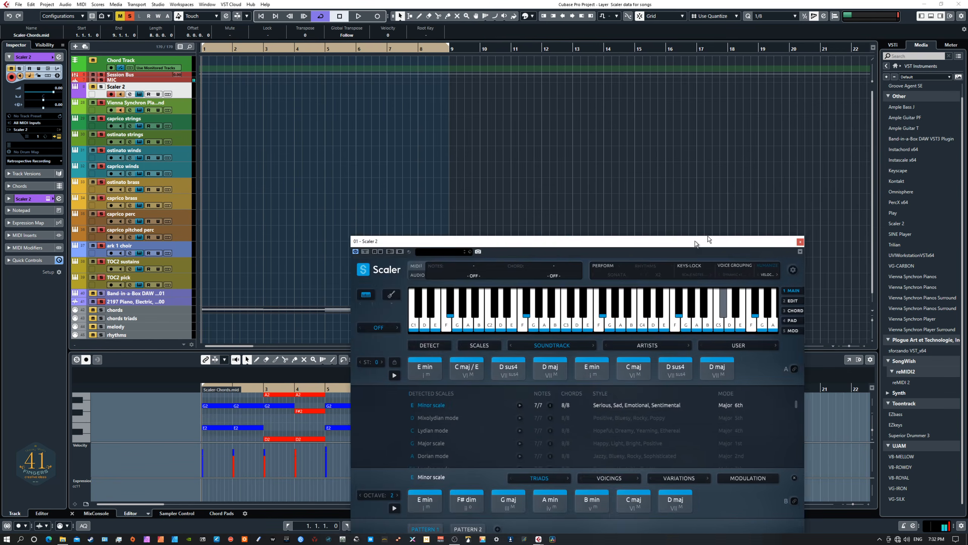
Step: Bring the Scaler 2 window fully into view and examine Pattern 1's first E min and first D maj chords in the chord editor
drag(694, 240, 812, 64)
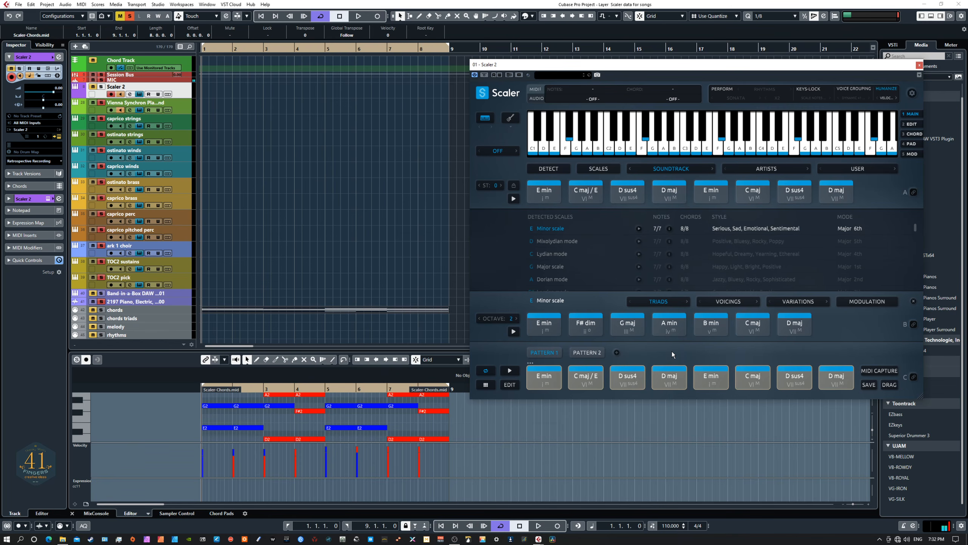
click(672, 352)
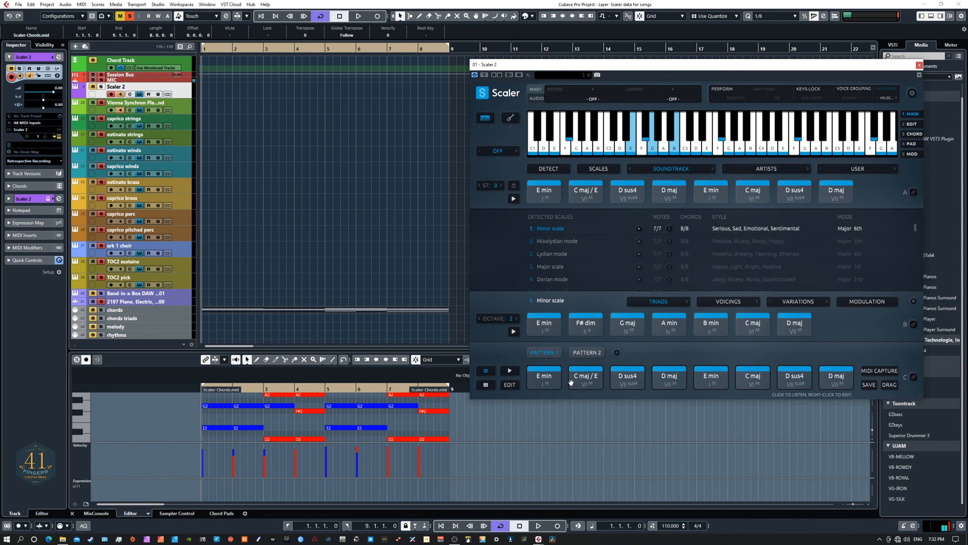
right_click(551, 376)
click(551, 359)
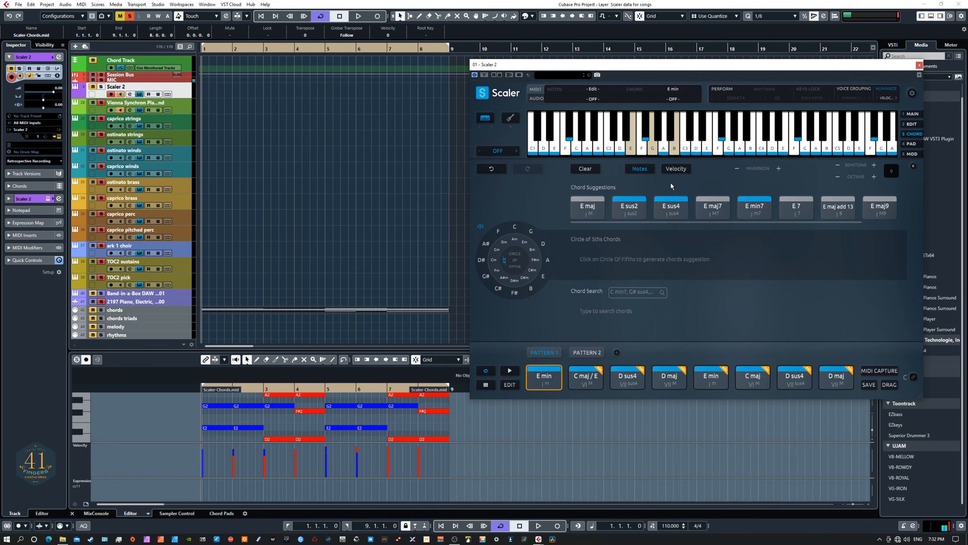
right_click(664, 379)
click(681, 359)
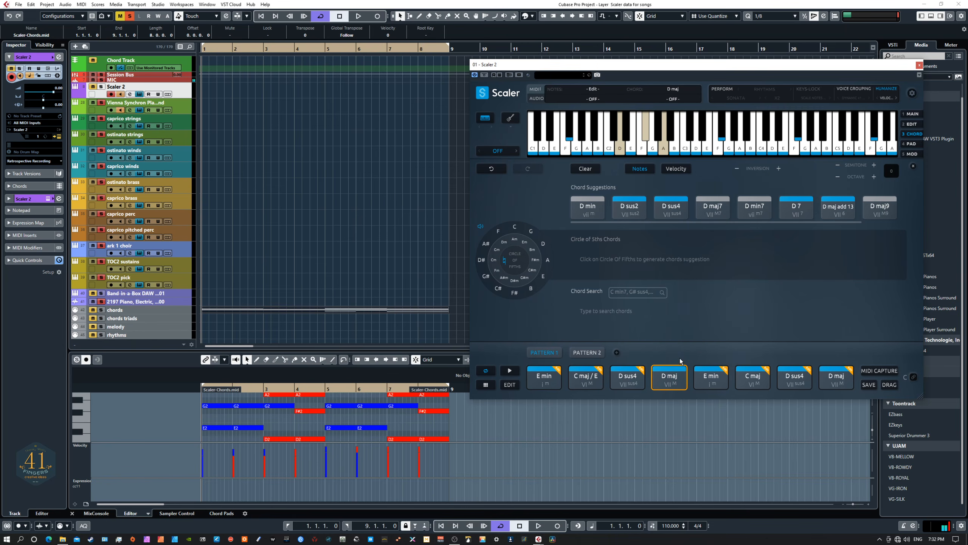
Step: Reduce Pattern 1's fifth chord, E min, to a plain triad by removing its E1 and E3 notes
click(698, 379)
right_click(704, 379)
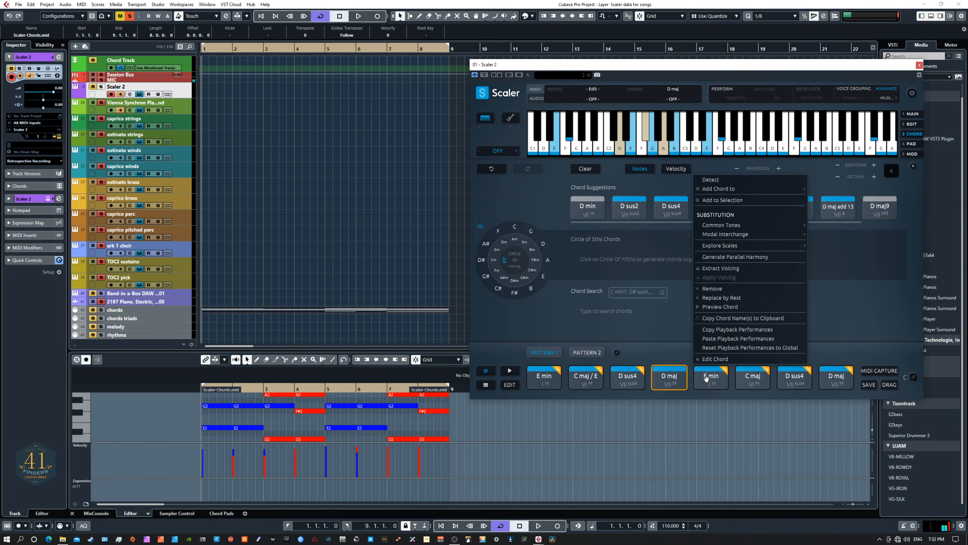
click(716, 361)
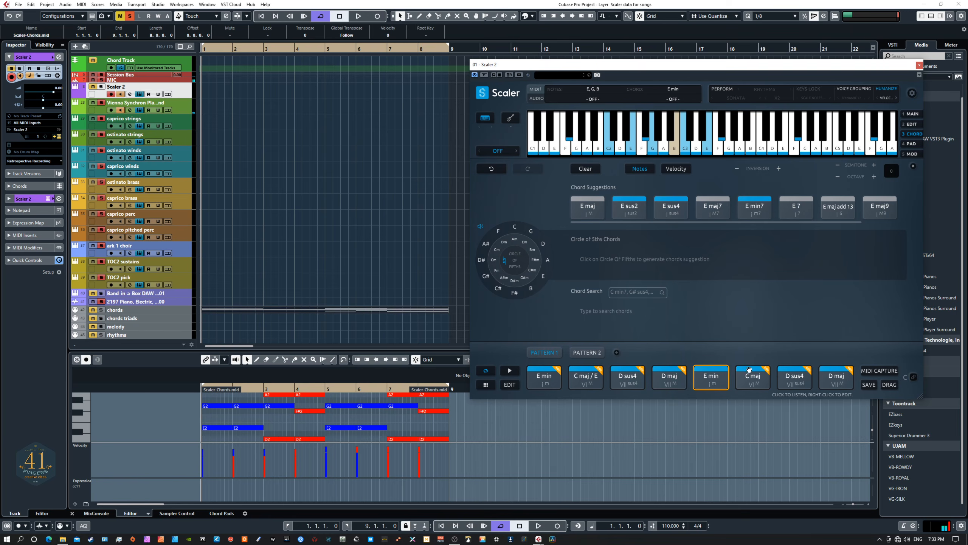
Step: Reduce Pattern 1's sixth chord, C maj, to a plain triad by removing its C3 and E3 notes
right_click(753, 377)
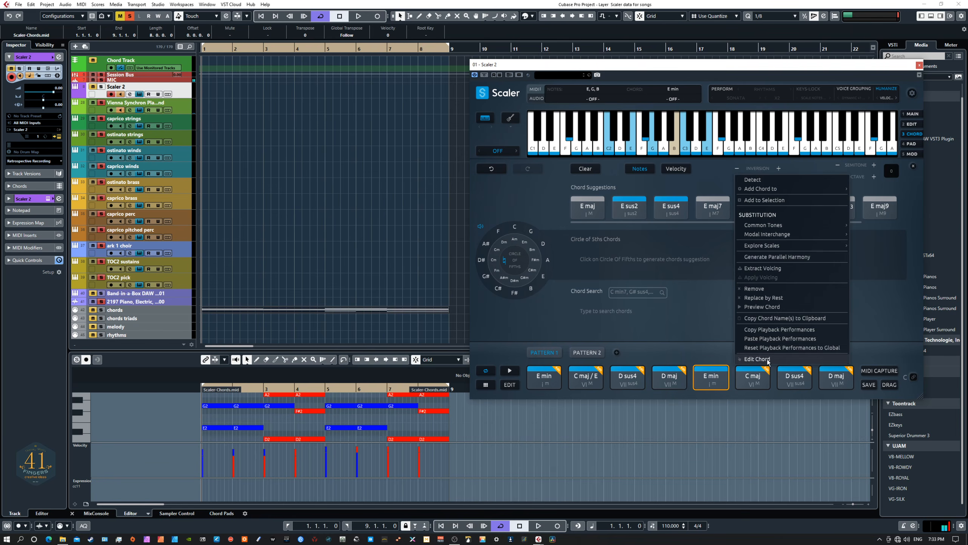
click(759, 359)
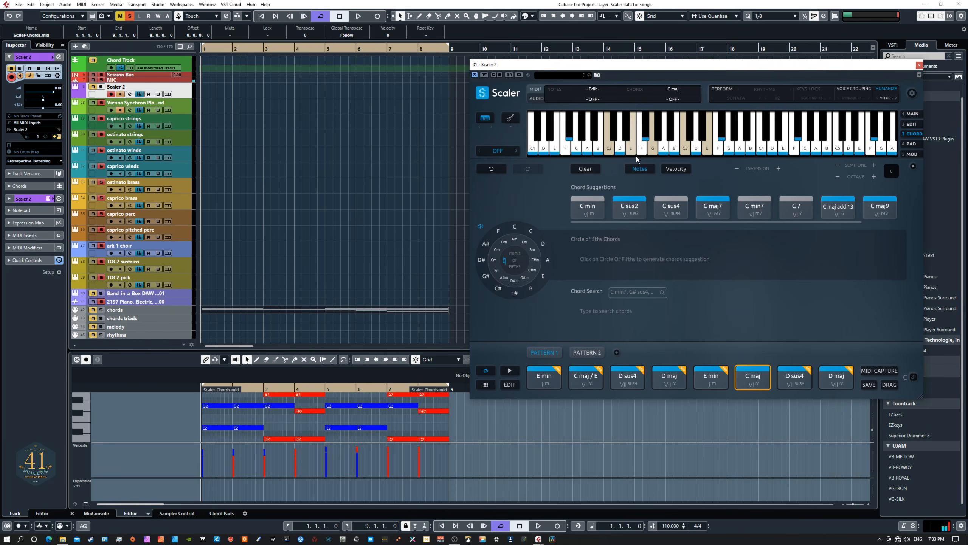
click(708, 154)
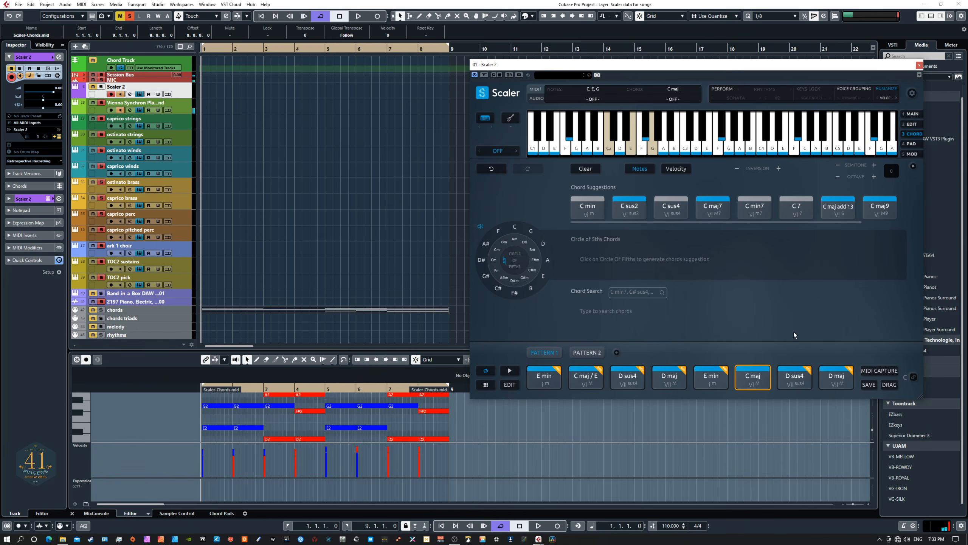
Step: Rework Pattern 1's seventh chord, D sus4, into a D maj triad of D2, F#2 and A2, and audition it
right_click(794, 377)
click(799, 359)
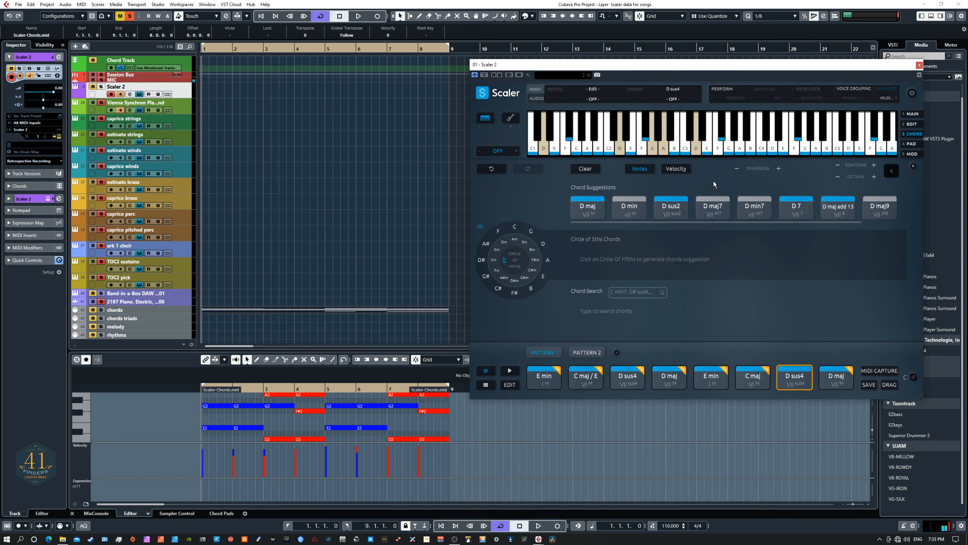
click(664, 150)
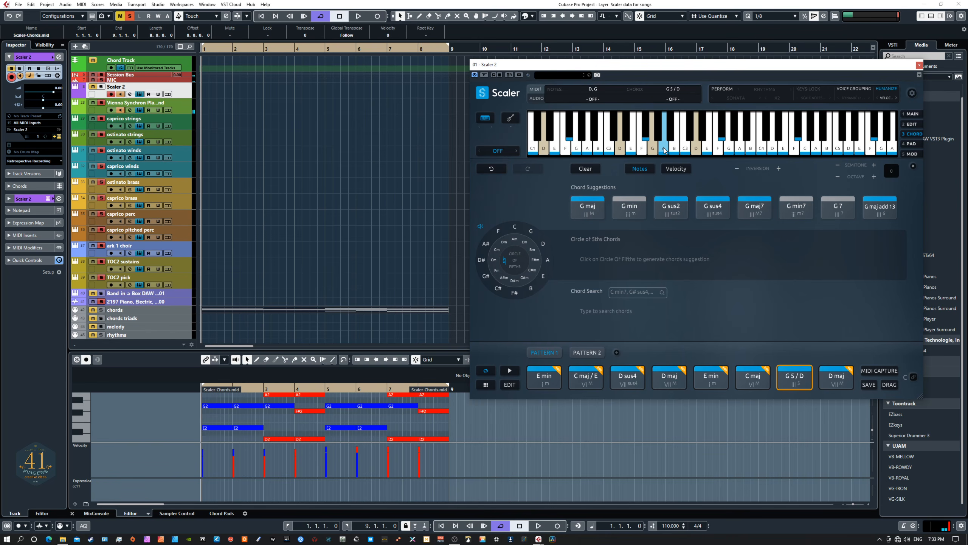
click(664, 150)
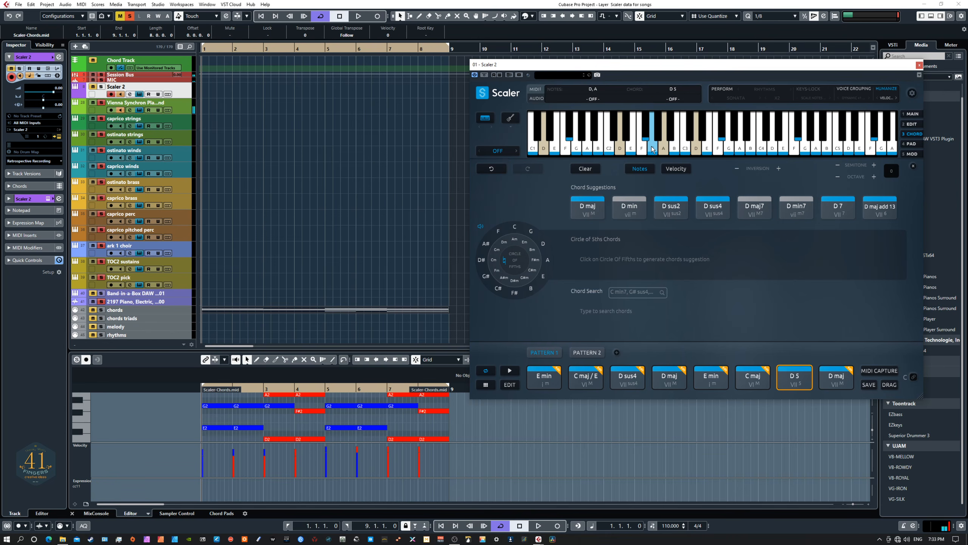
click(592, 200)
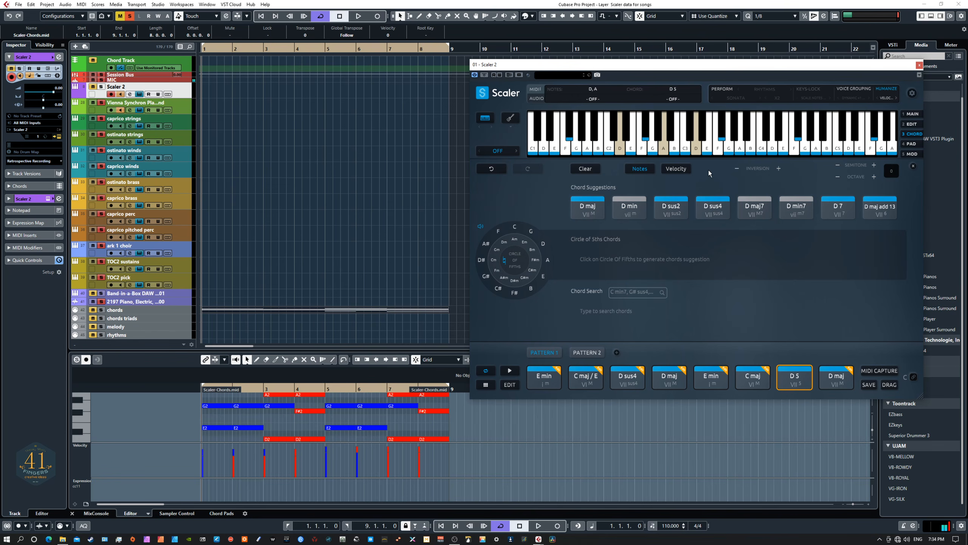
click(639, 150)
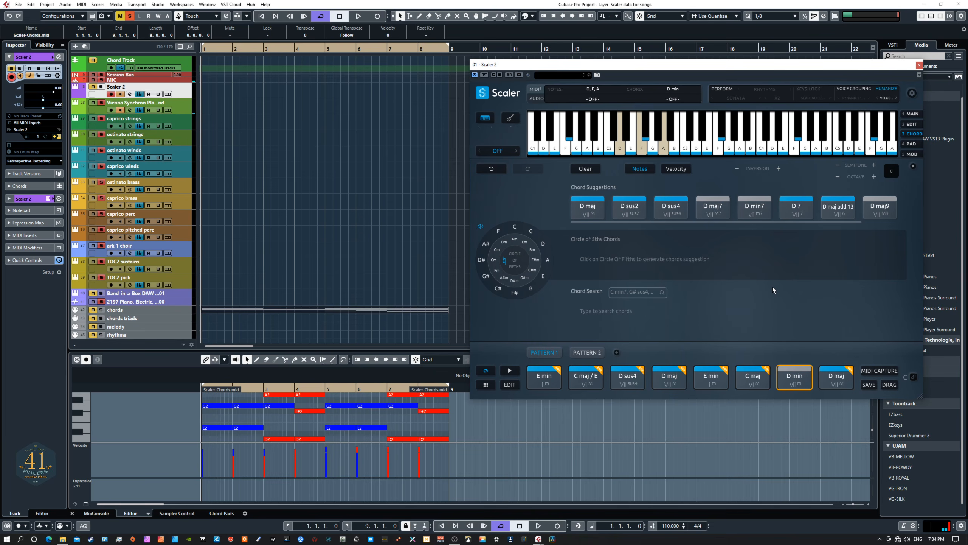
click(645, 129)
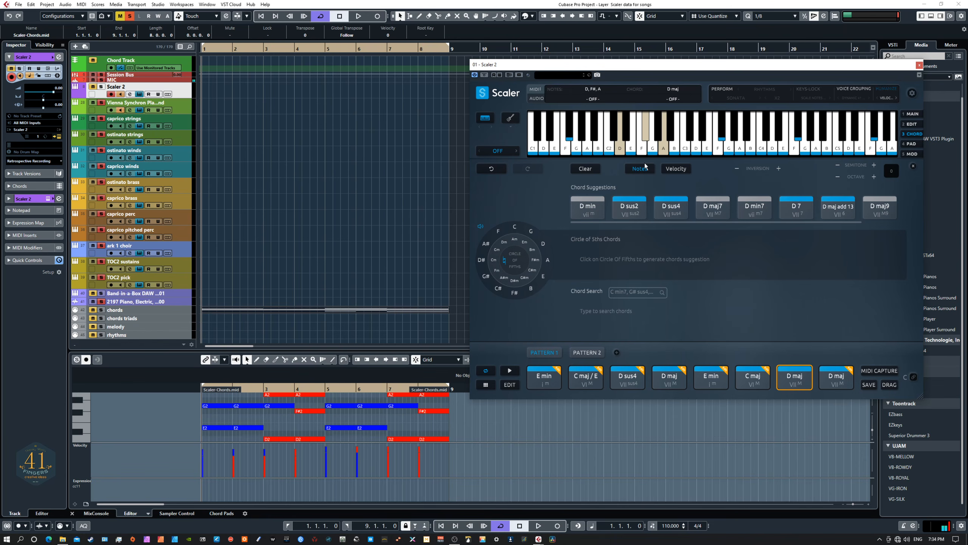
click(791, 377)
click(795, 376)
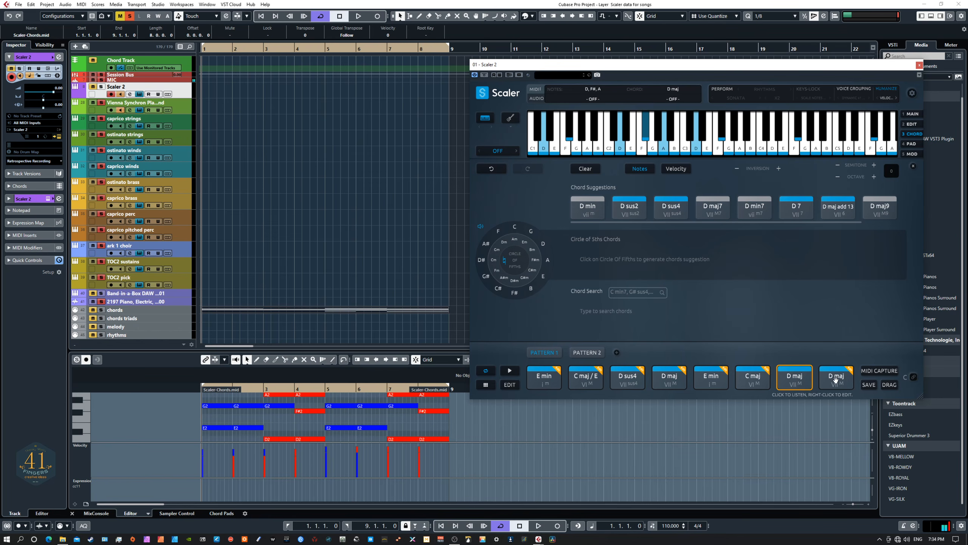
click(798, 383)
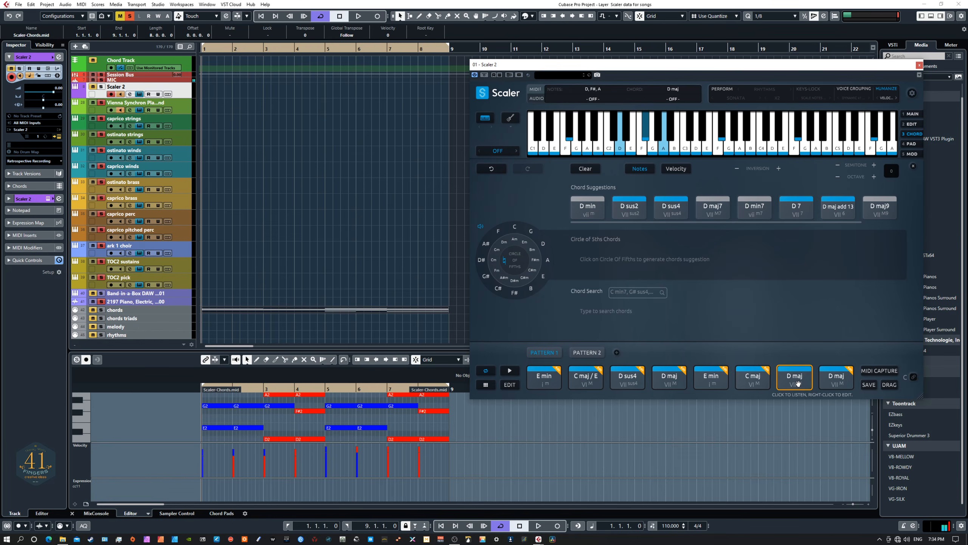
Step: Reduce Pattern 1's eighth chord, D maj, to a plain triad by removing its D3 and D1 notes
right_click(834, 383)
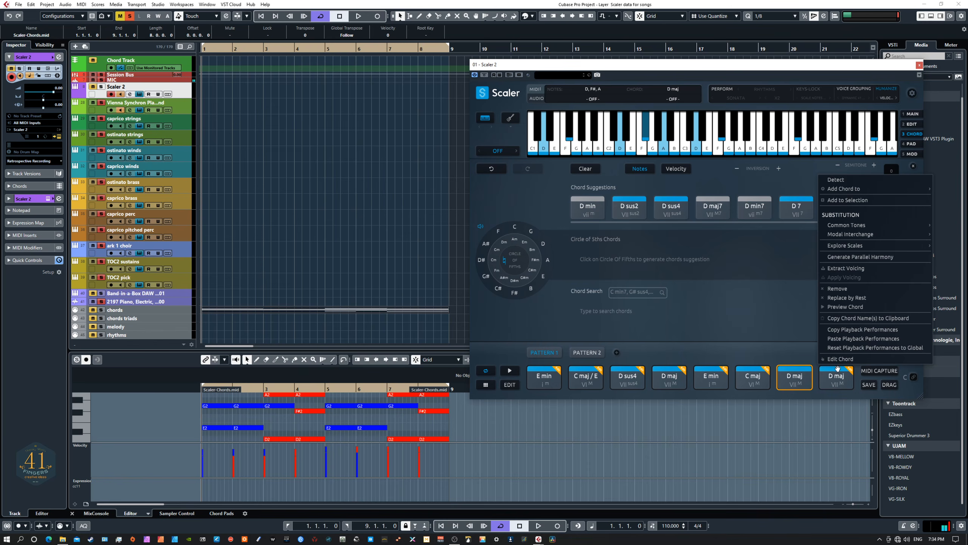
click(840, 358)
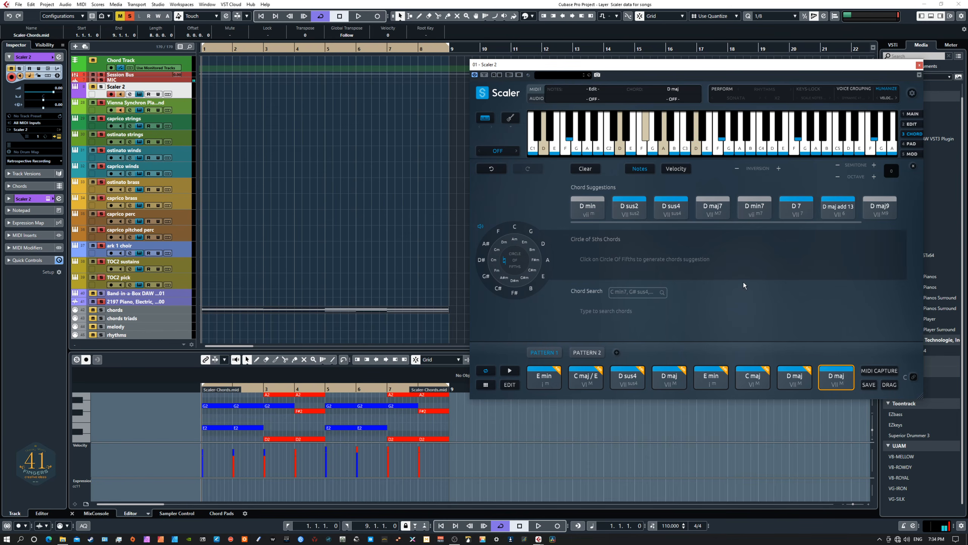
click(697, 151)
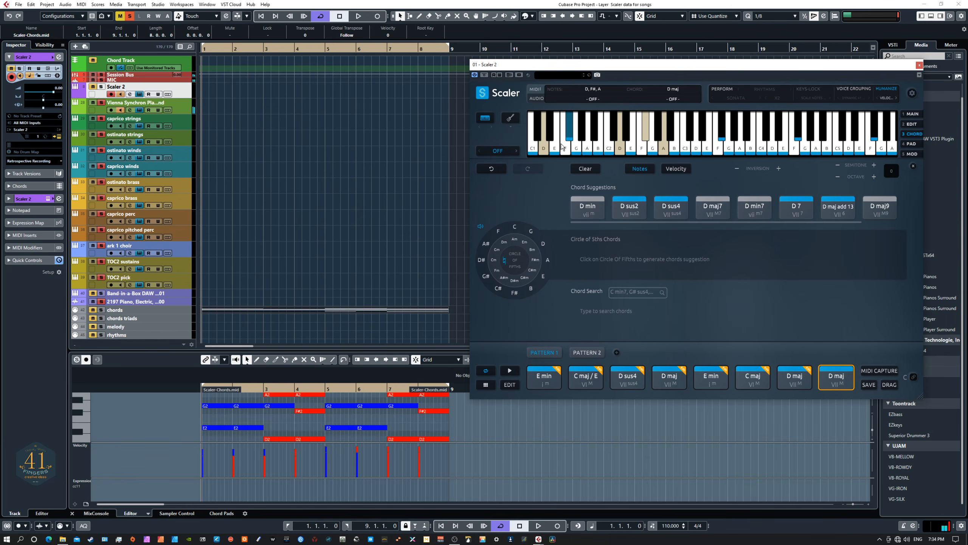
click(544, 149)
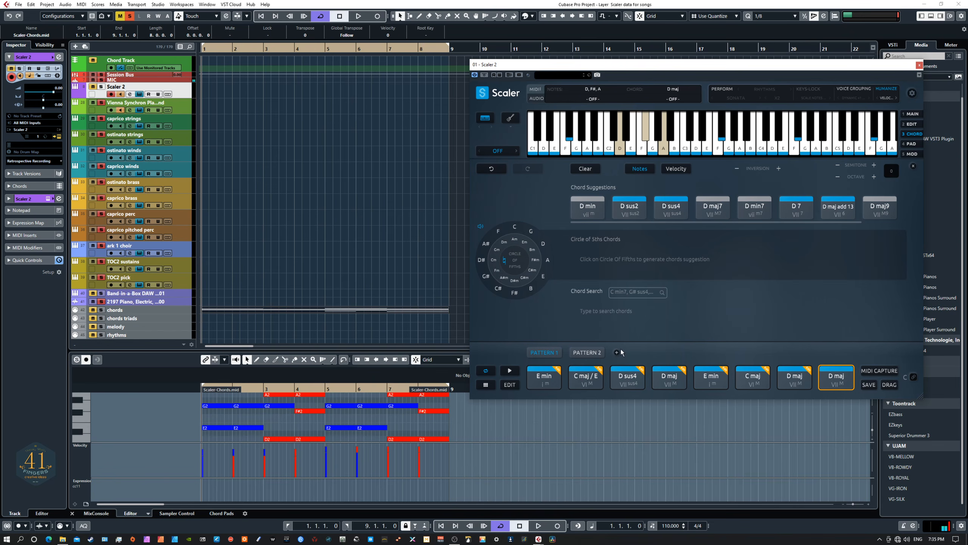
Step: Return to Scaler 2's main view and place all eight Pattern 1 chords as a MIDI part on the chords triads track at bar 1
click(912, 114)
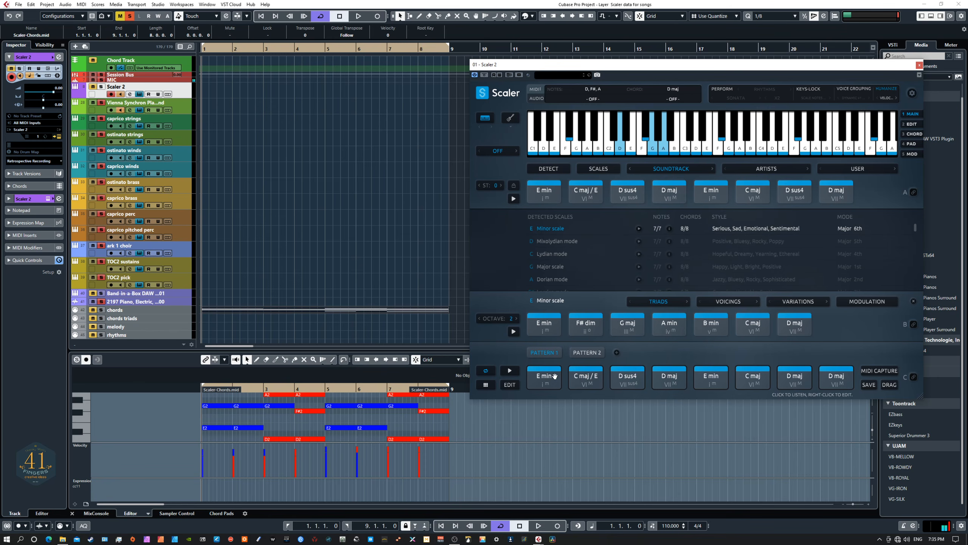
drag(528, 367, 834, 376)
drag(555, 376, 204, 316)
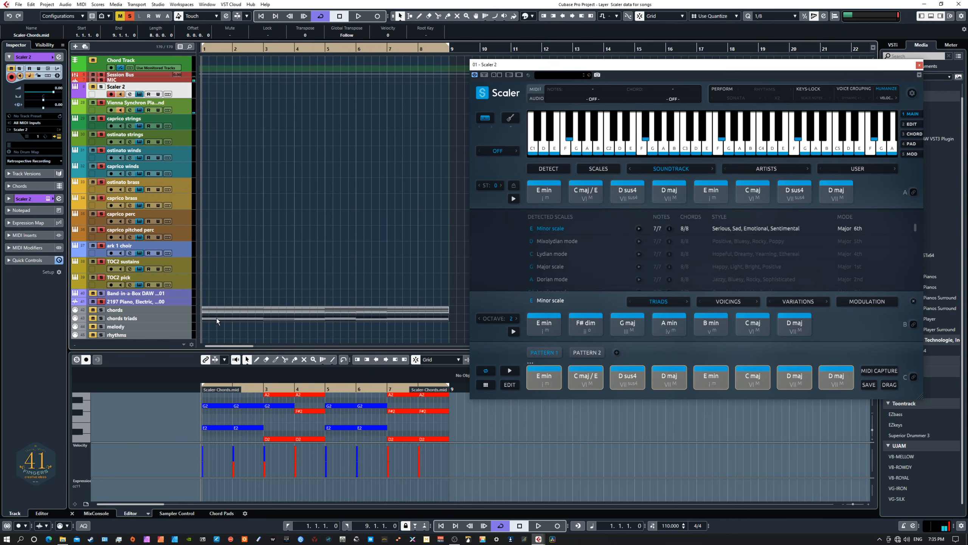
Step: Open the chords triads part in the Key Editor, with Scaler 2 out of the way, and transpose all its notes down two octaves
double_click(218, 317)
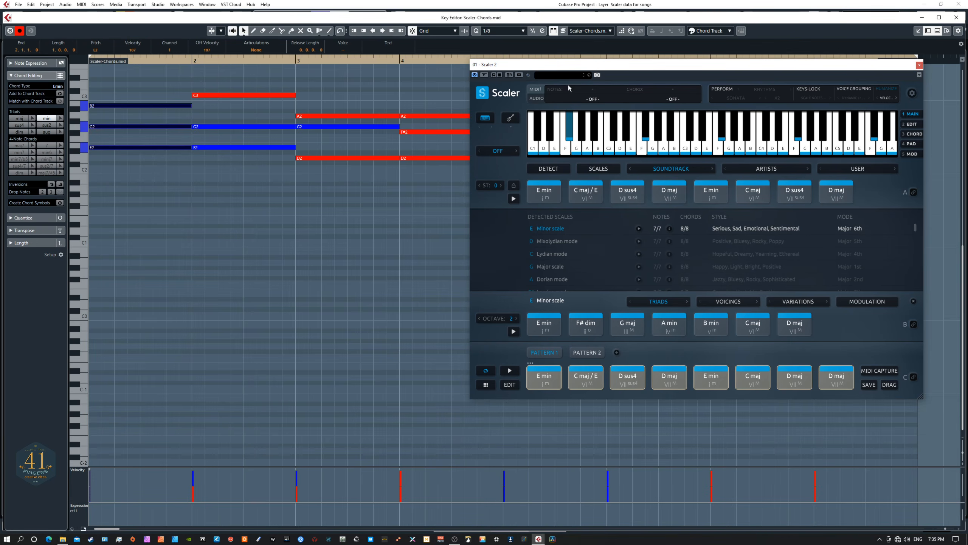
drag(593, 66, 0, 119)
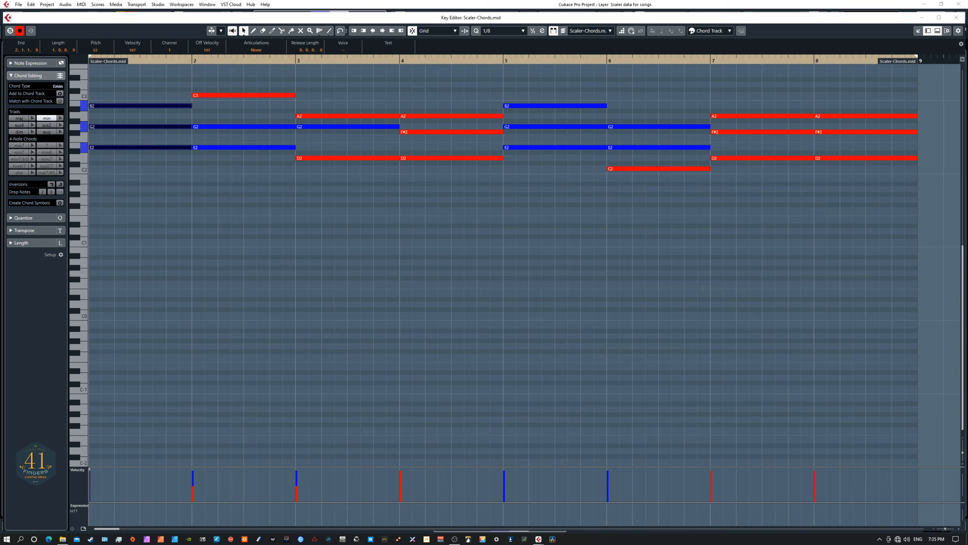
scroll(394, 200, up, 5)
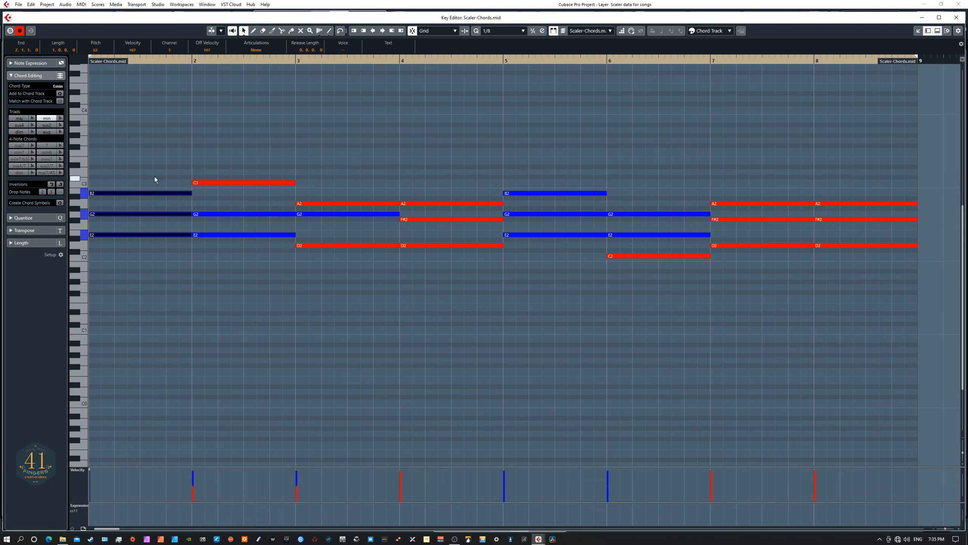
drag(135, 143, 849, 292)
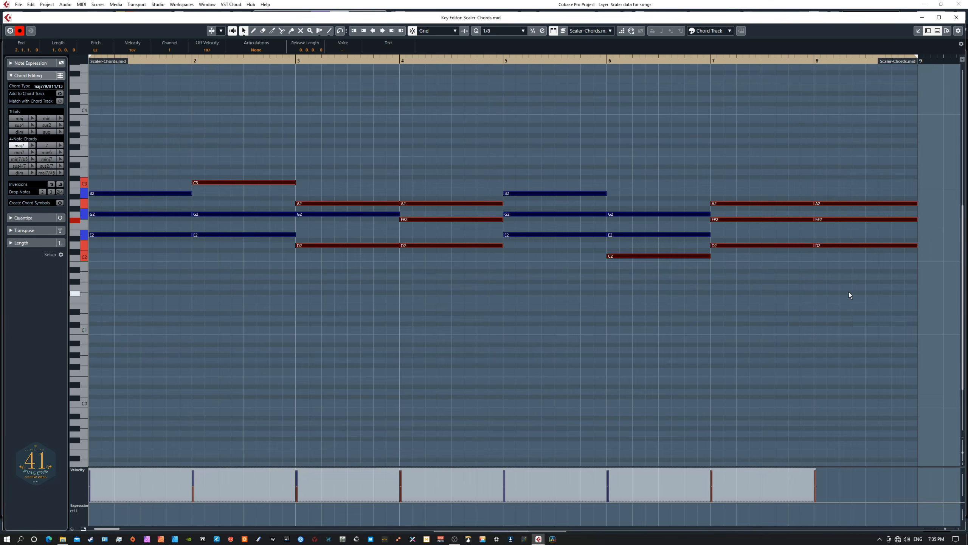
key(shift+Down)
key(shift+Down)
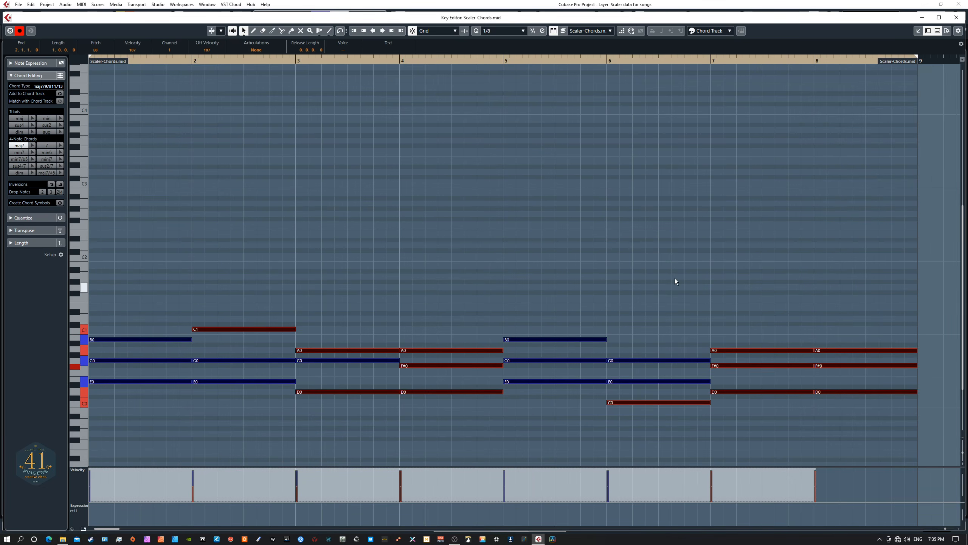
Step: Transpose all the triad notes up one octave
click(161, 288)
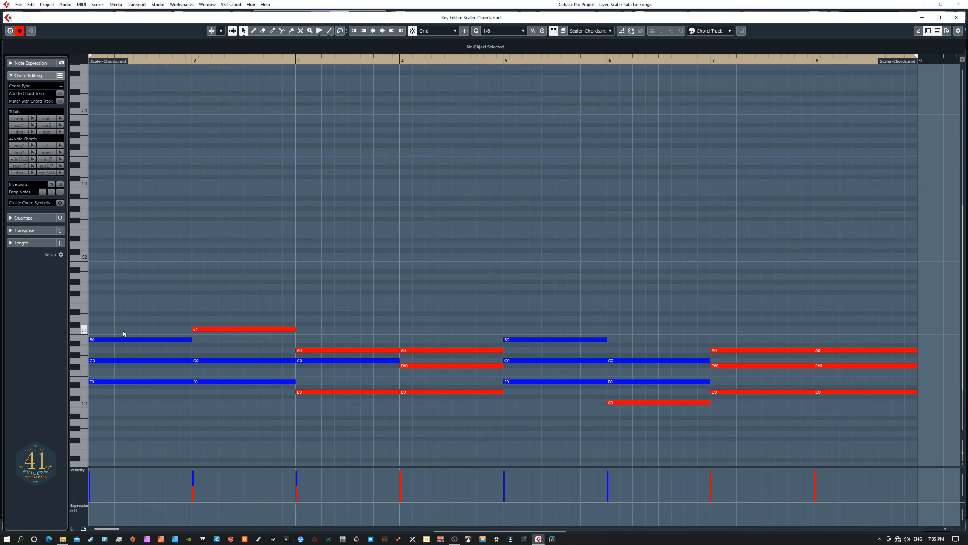
drag(517, 396, 859, 436)
key(shift+Up)
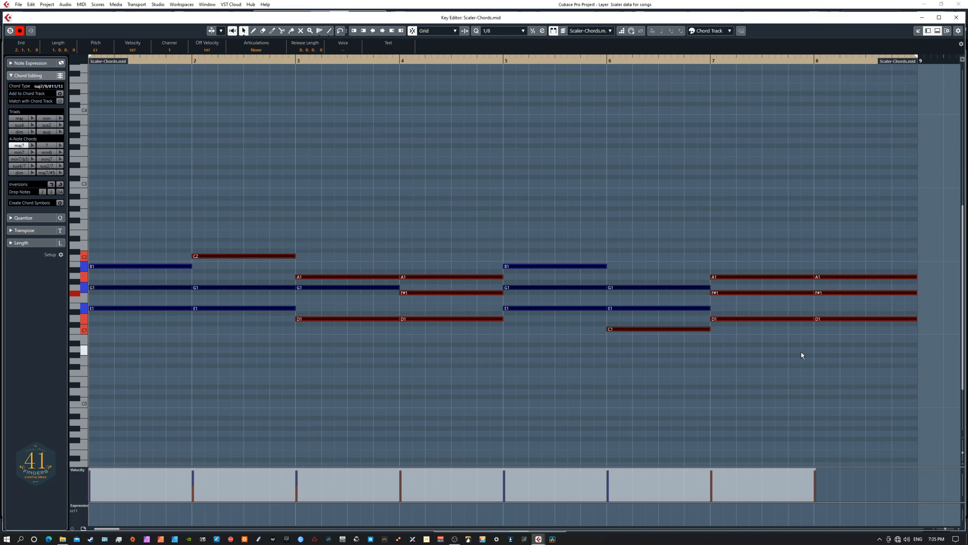
Step: Close the Key Editor and select the chords part and the chords triads part in turn to compare their notes
key(alt+F4)
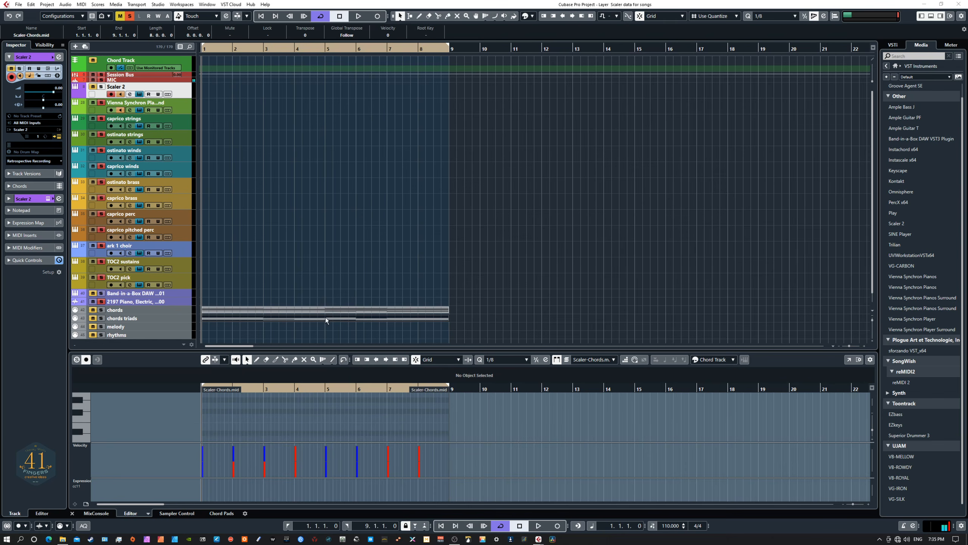
click(308, 309)
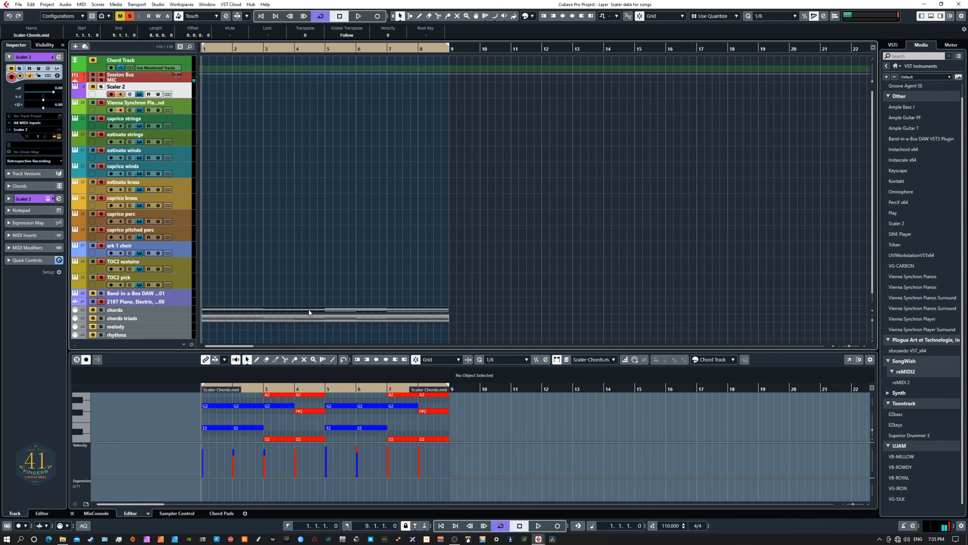
click(227, 319)
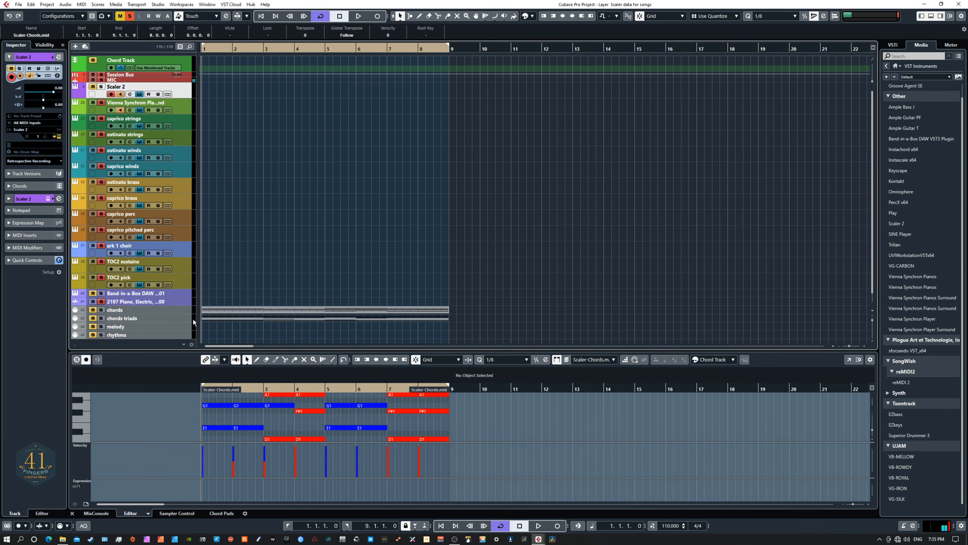
Step: Create chord symbols on the Chord Track from the chords triads track, keeping the default detection options
click(183, 319)
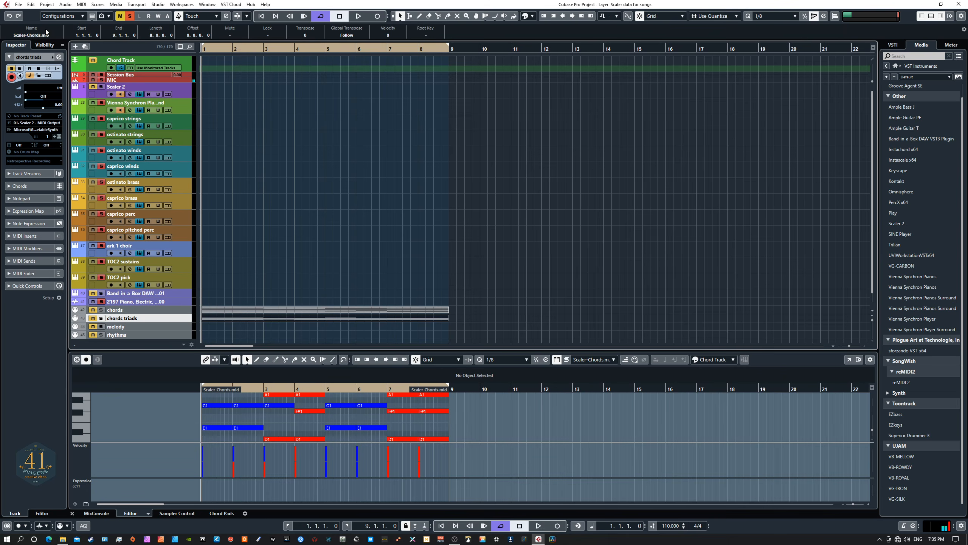
click(44, 6)
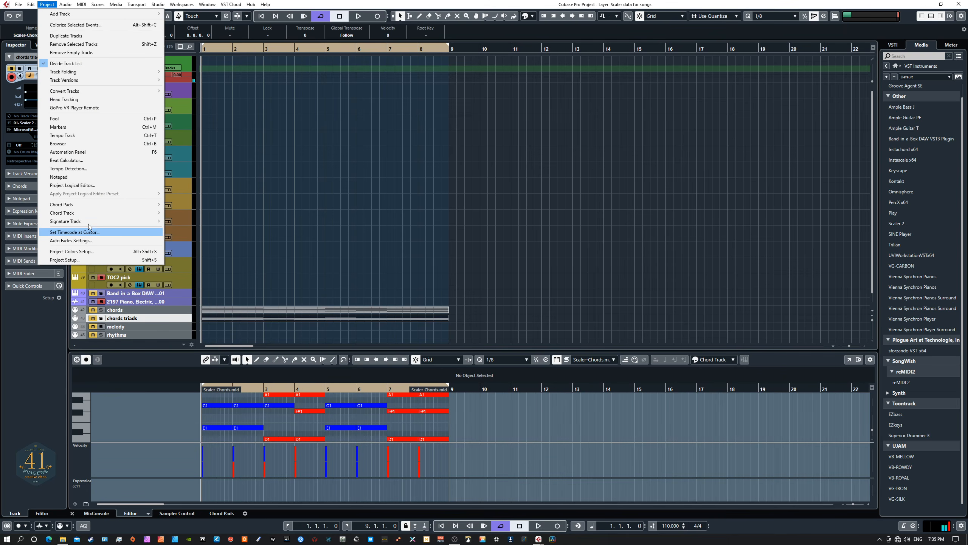
mouse_move(94, 216)
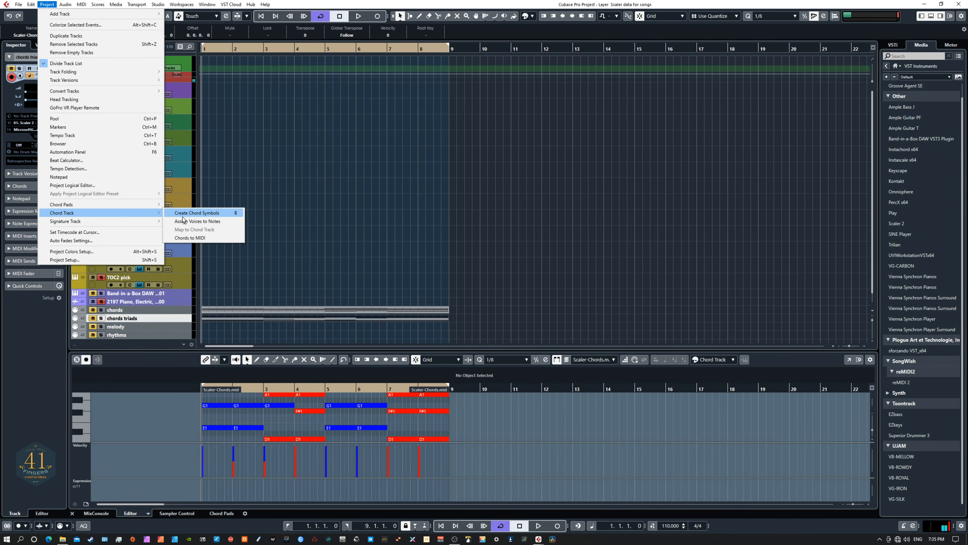
click(186, 215)
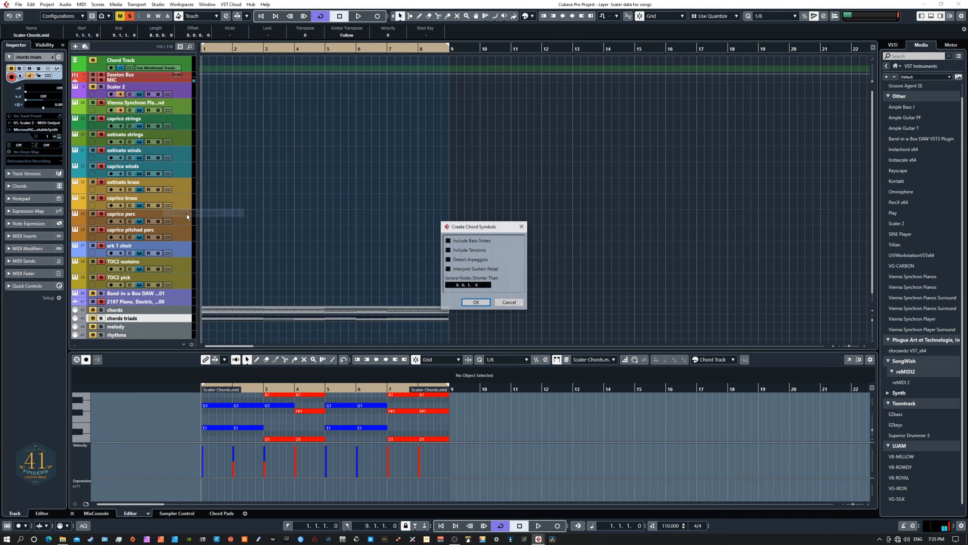
click(476, 303)
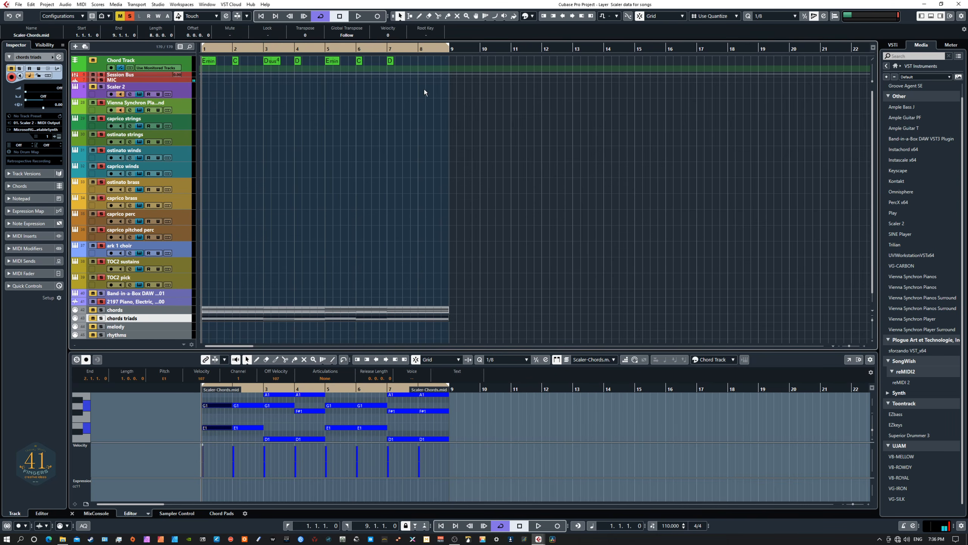
Step: Draw an undefined chord event at bar 8 on the Chord Track and return to the Object Selection tool
right_click(423, 61)
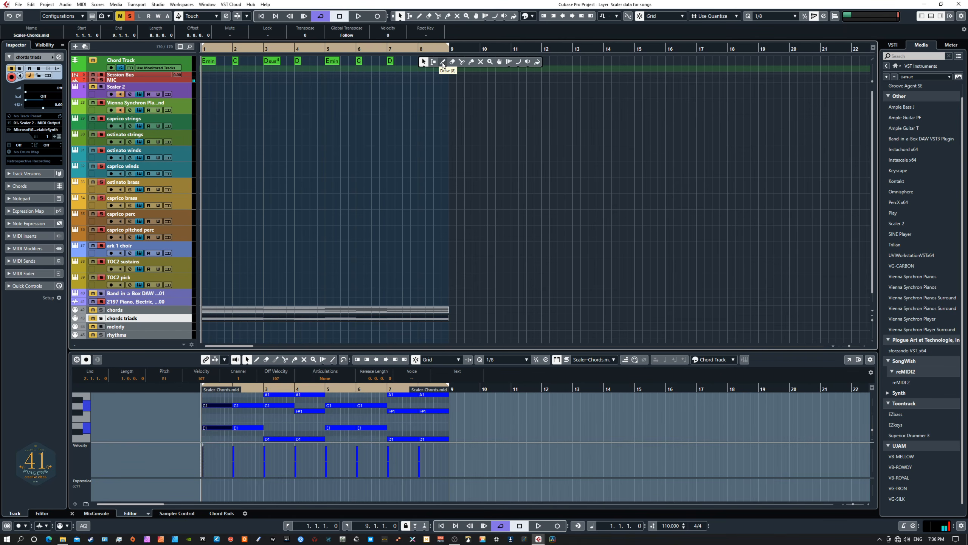
click(443, 64)
click(421, 61)
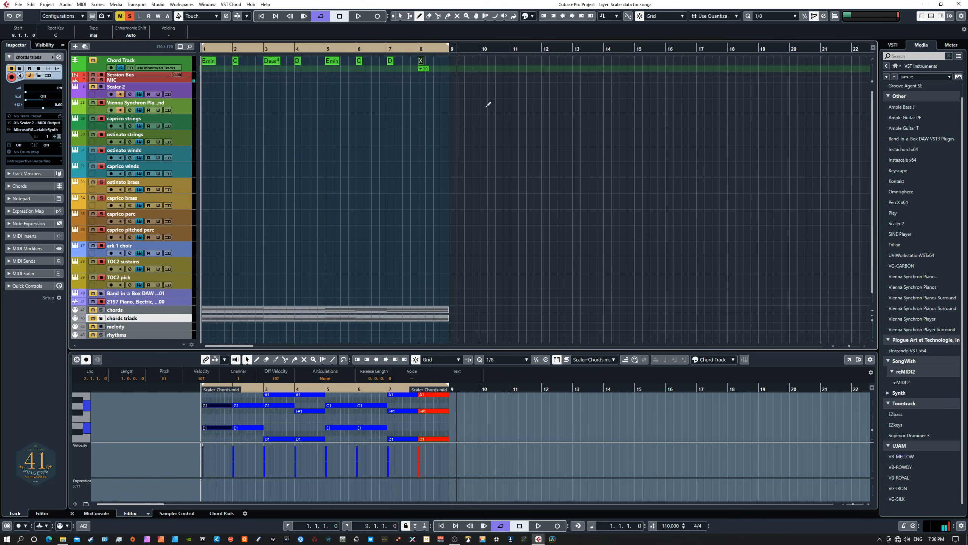
key(1)
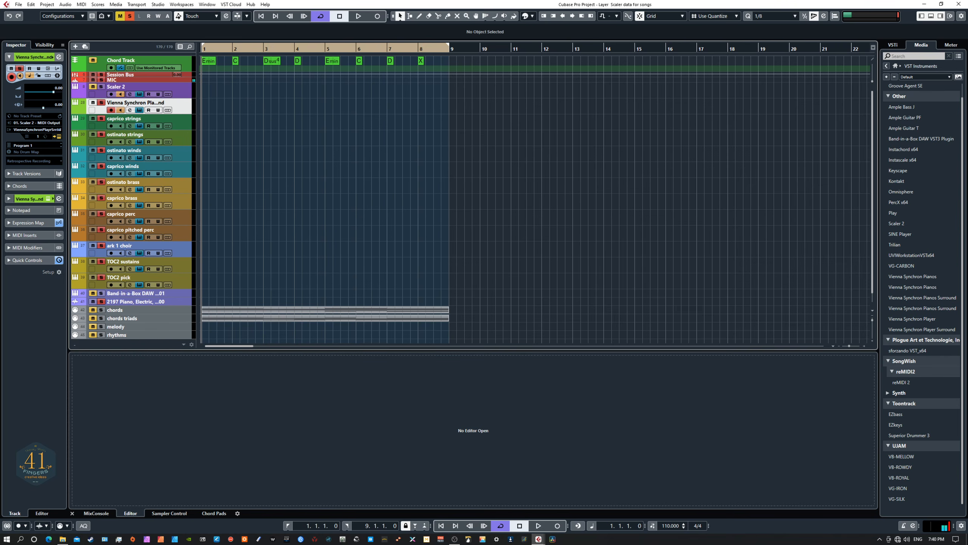
Step: Bring the TOC2 pick instrument window into view and copy the chords part onto the TOC2 pick track at bar 1
drag(0, 236, 784, 120)
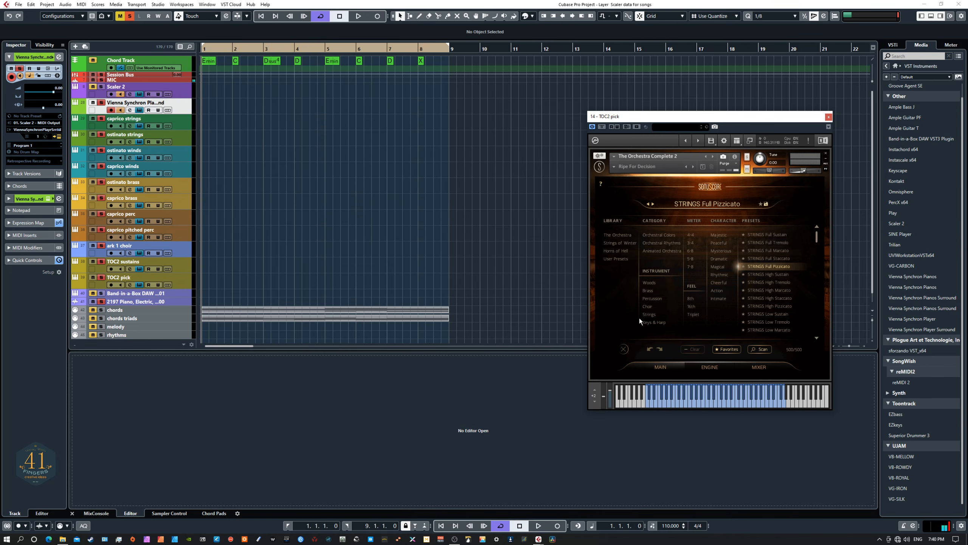
click(335, 312)
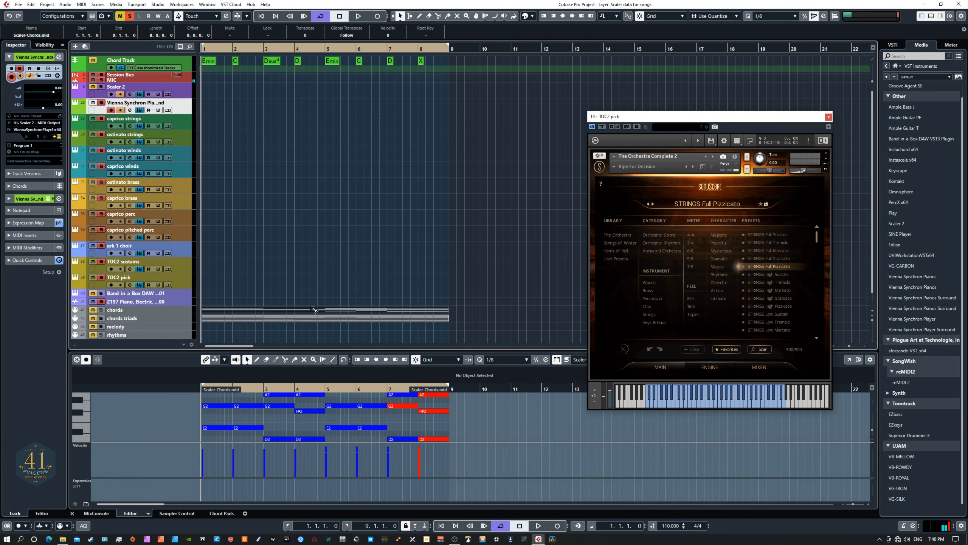
drag(313, 308, 308, 281)
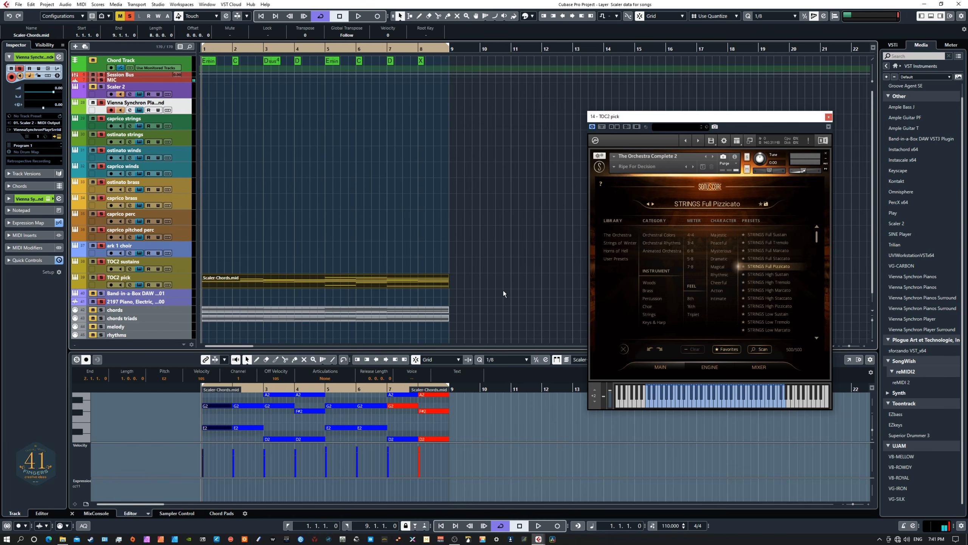
Step: During playback, load the STRINGS Full Marcato preset on TOC2 pick, then stop and move its window out of the way
key(space)
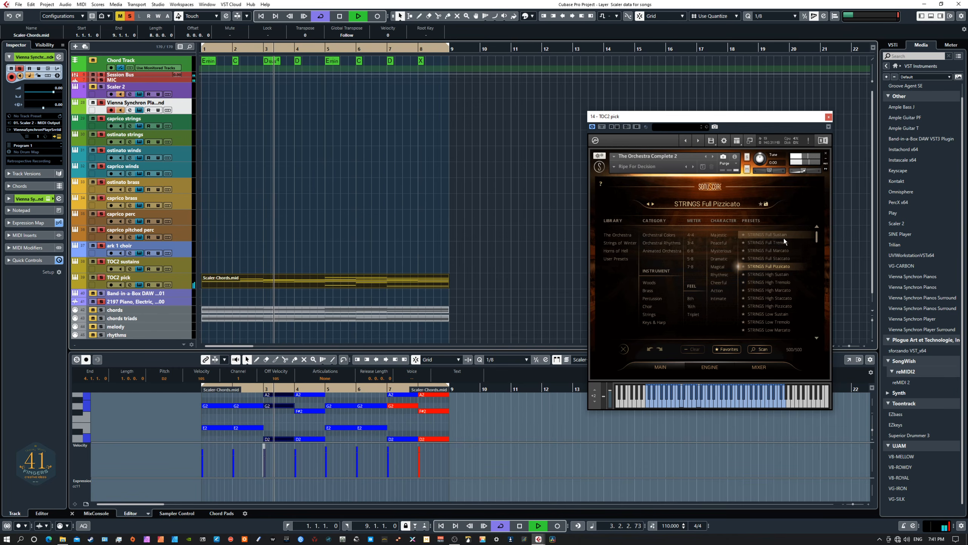
click(779, 250)
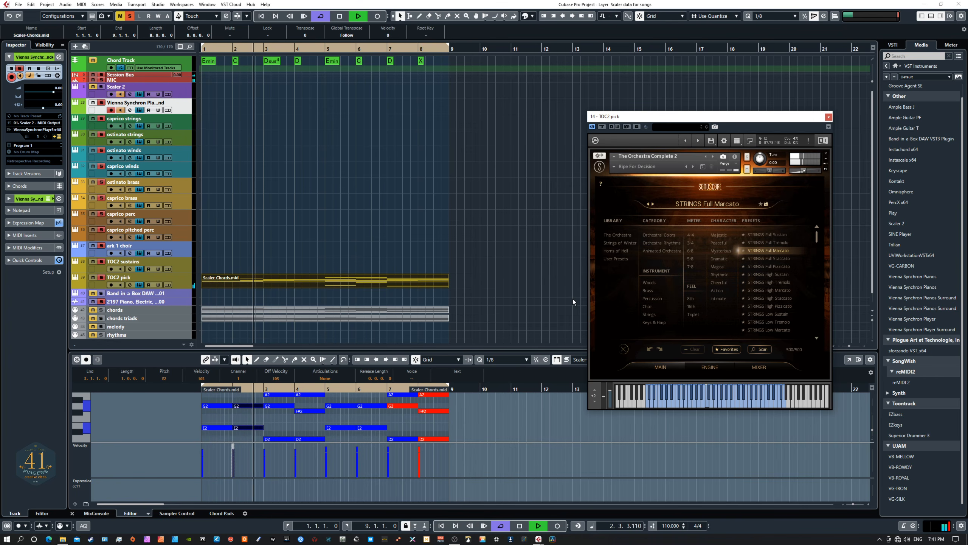
key(space)
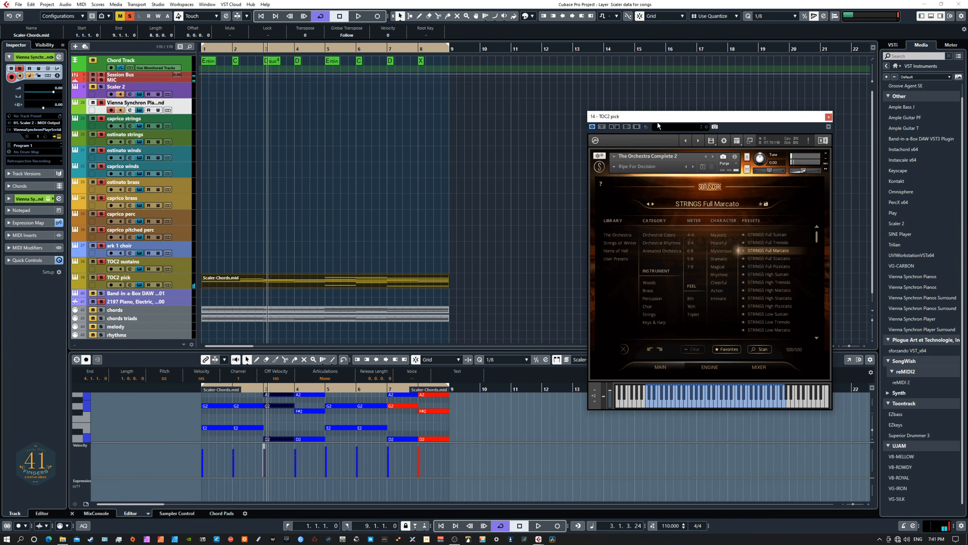
drag(651, 121, 0, 164)
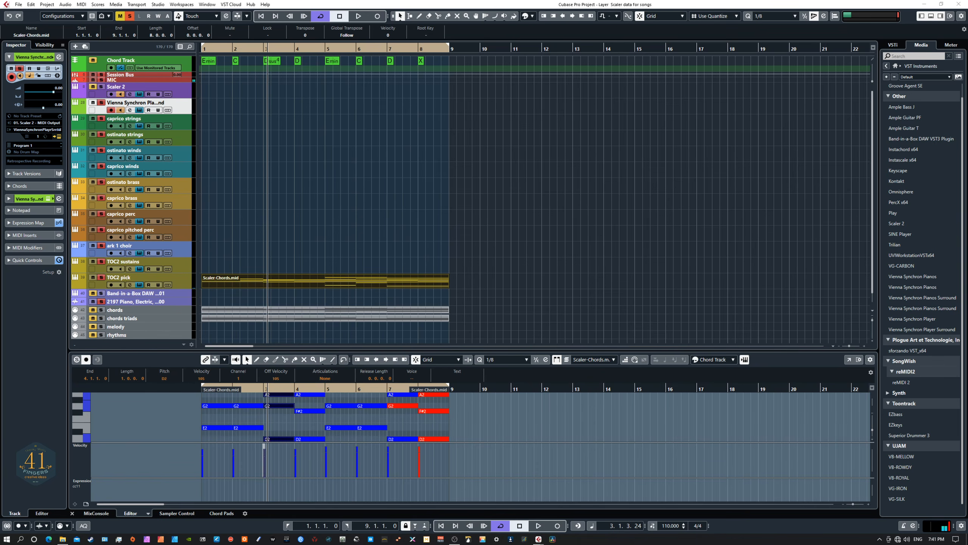
Step: Bring Scaler 2 into view and replace the Pattern 1 chords with all eight chords of the soundtrack set
drag(0, 330, 820, 80)
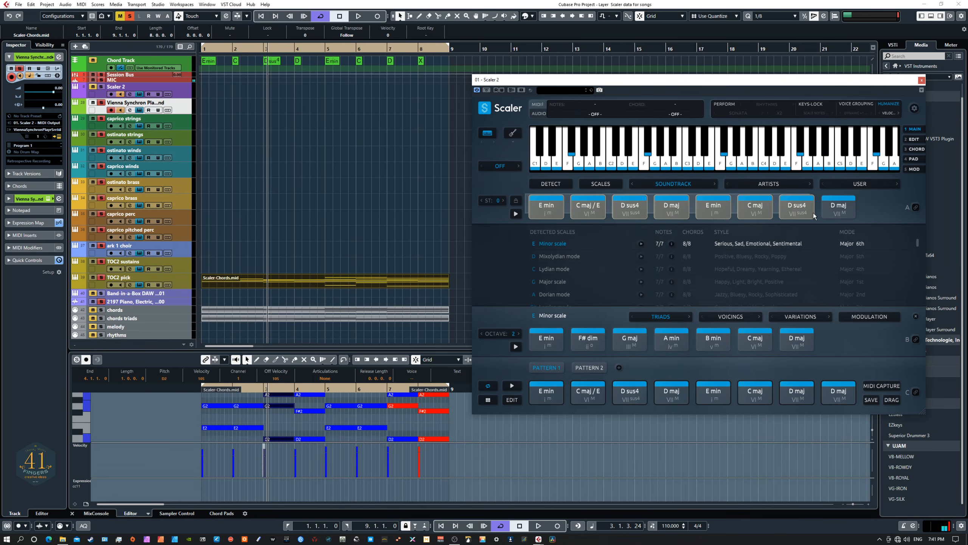
click(836, 211)
drag(836, 208, 547, 394)
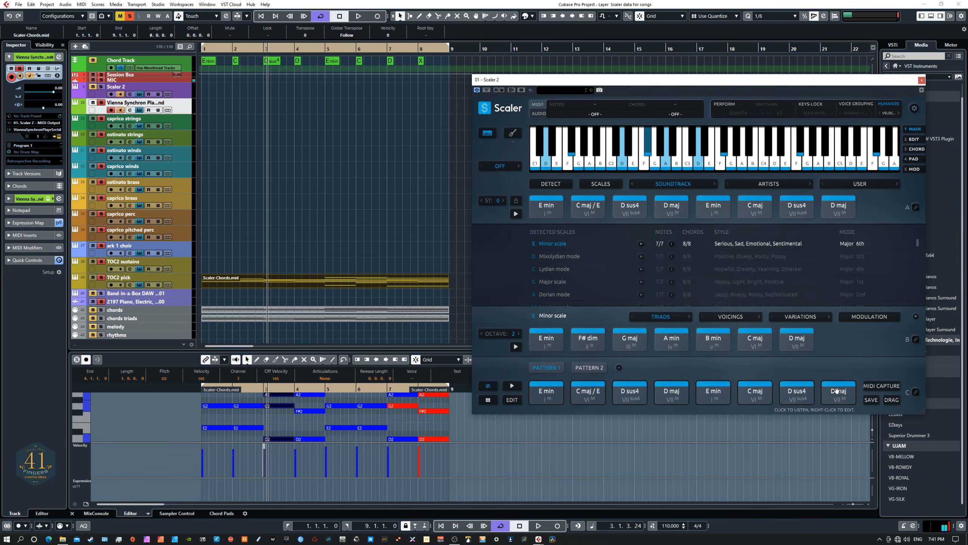
Step: Turn on Scaler 2's Perform mode, trying the Sospirando rhythm and the Phrases expression type
click(729, 107)
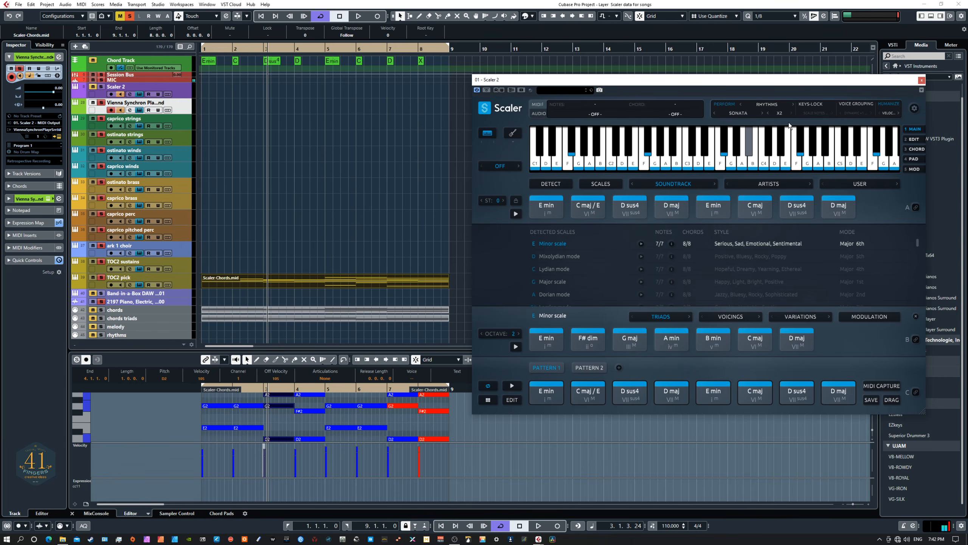
click(786, 165)
click(755, 128)
click(762, 113)
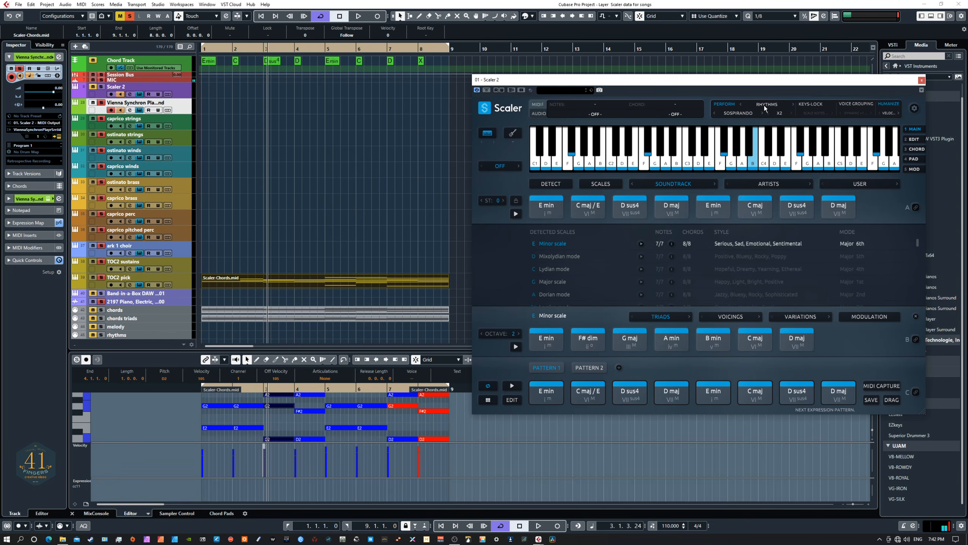
click(765, 103)
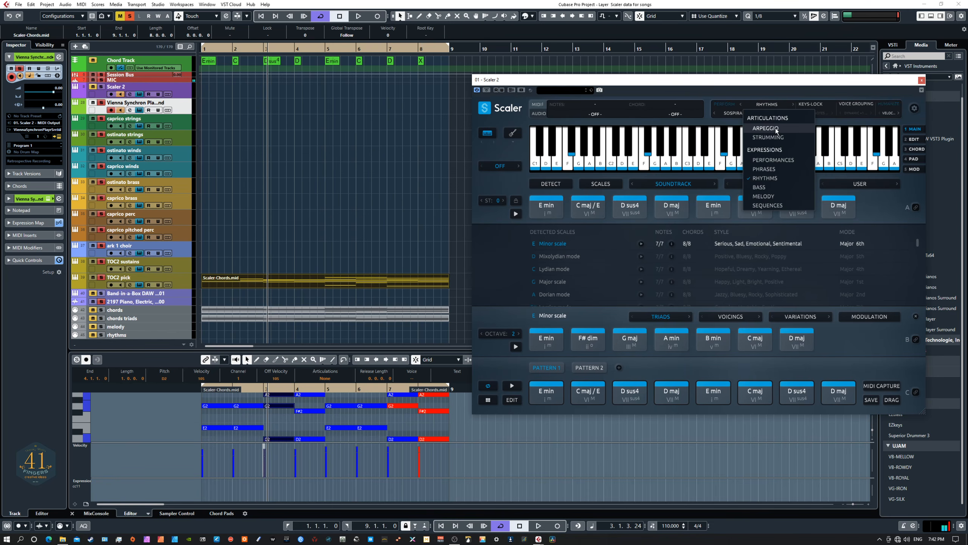
click(770, 170)
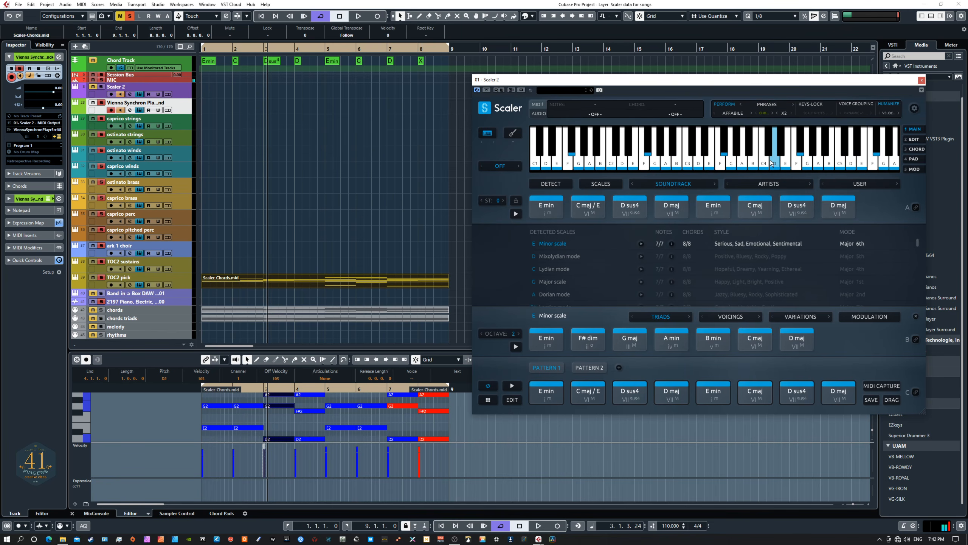
Step: Set the expression type to Performances with the Common Perf 5 pattern, and audition Pattern 1
click(766, 105)
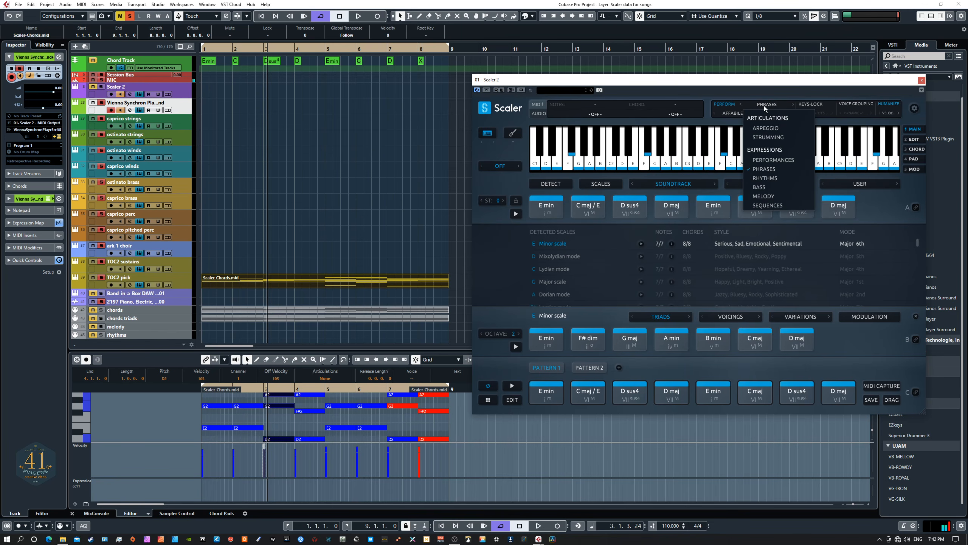
click(773, 160)
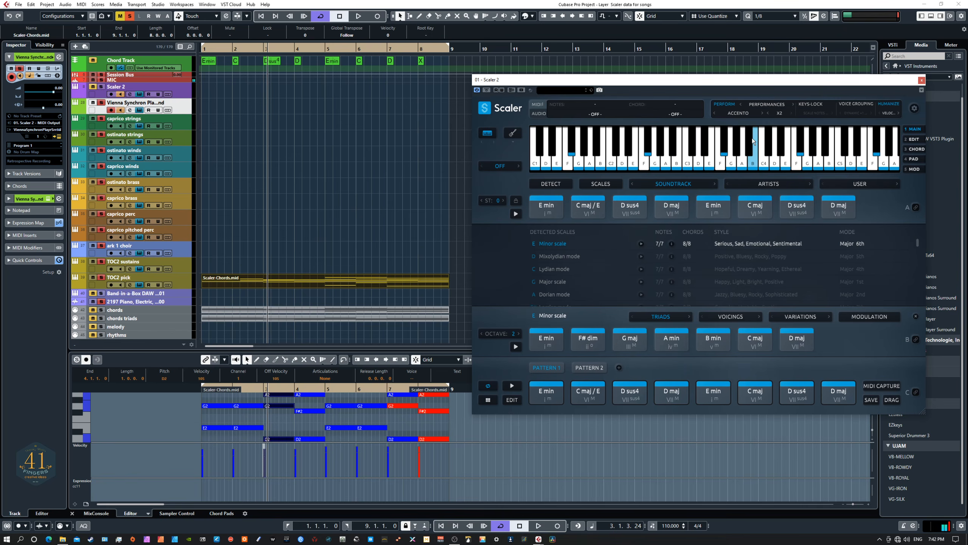
click(761, 114)
click(734, 114)
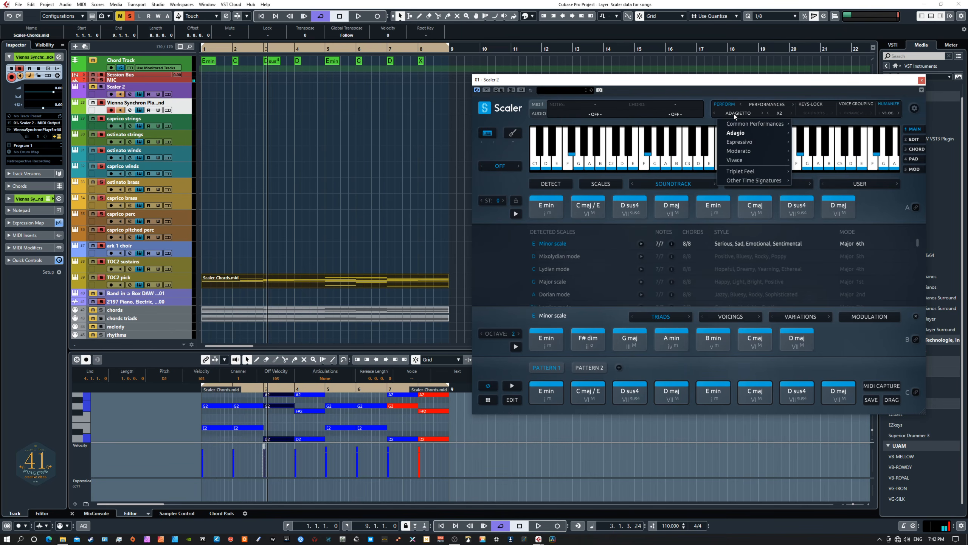
mouse_move(777, 124)
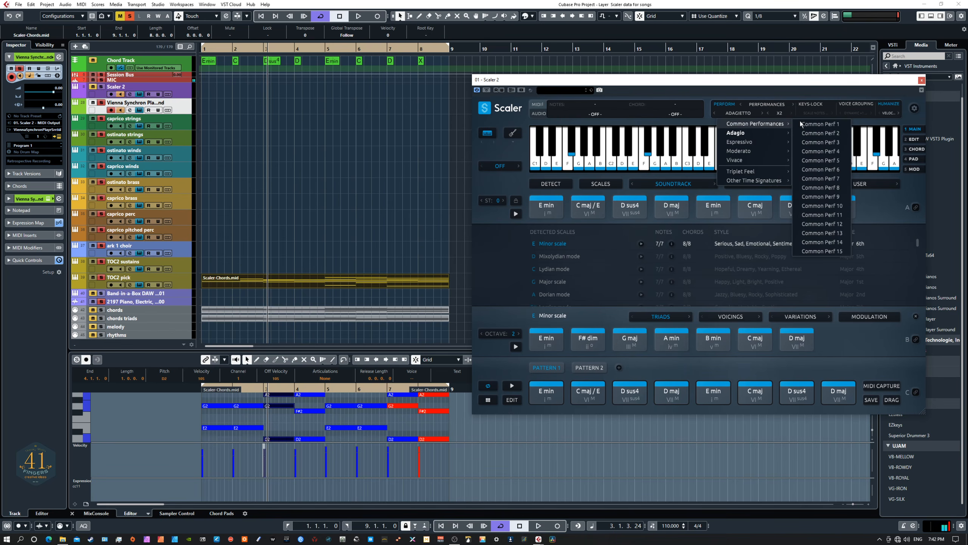
click(822, 161)
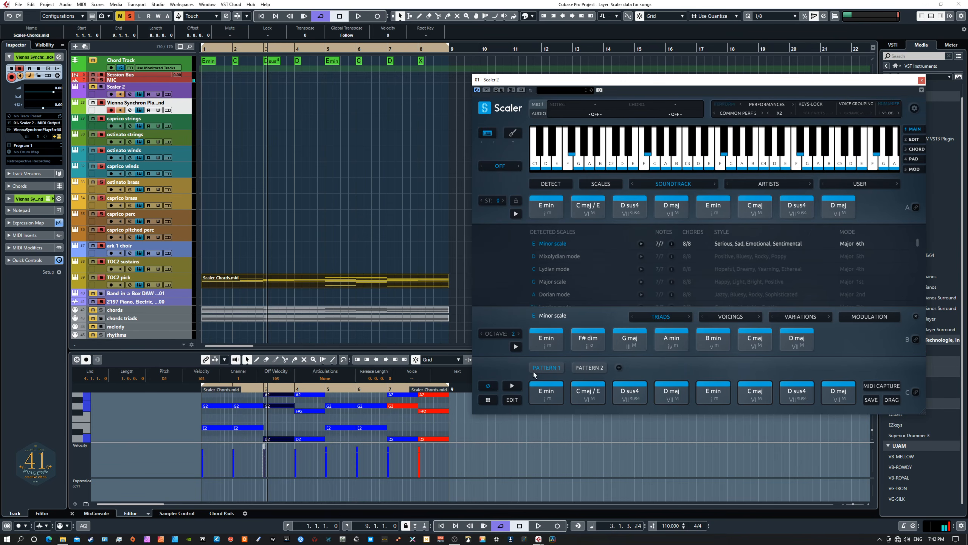
click(512, 386)
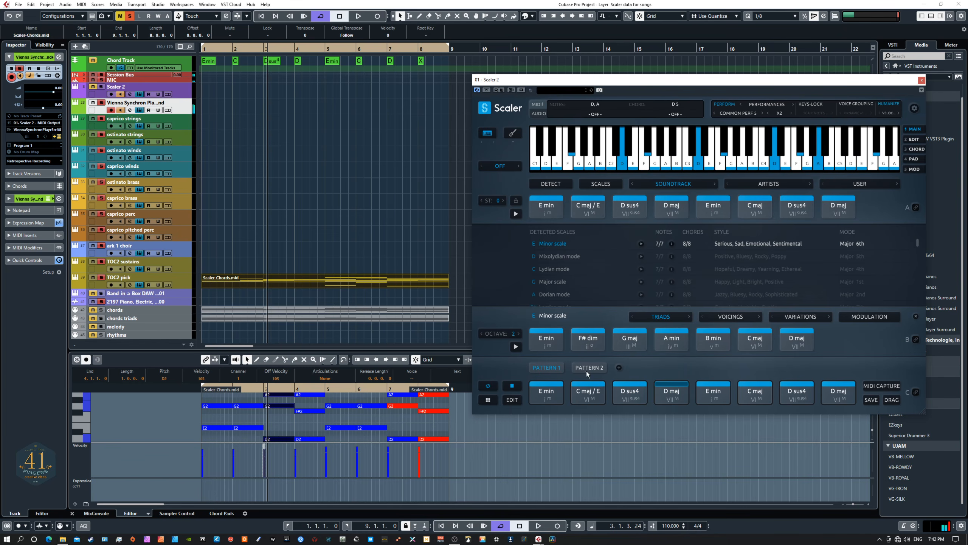
click(512, 385)
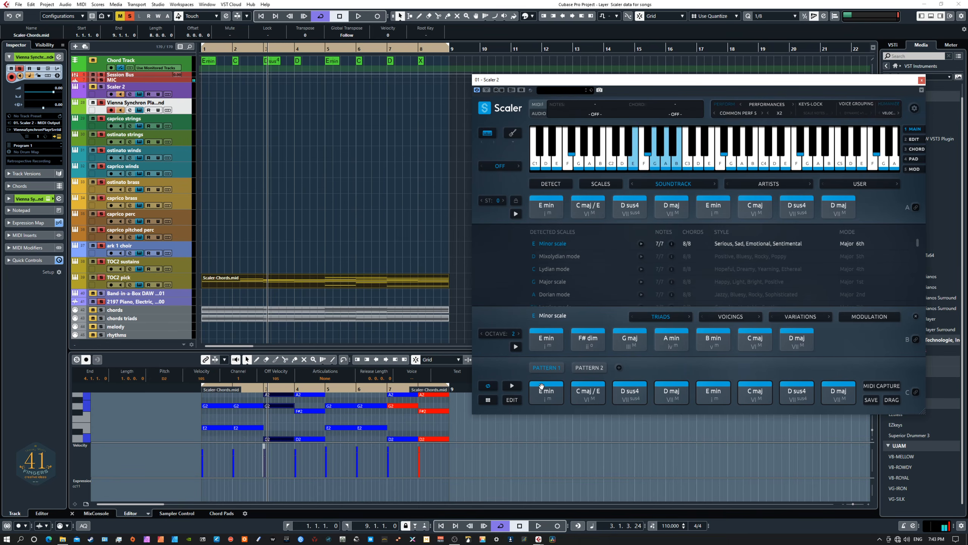
Step: Place all eight Pattern 1 chords with the performance on the Vienna Synchron Player track at bar 1 and select the new part
click(831, 393)
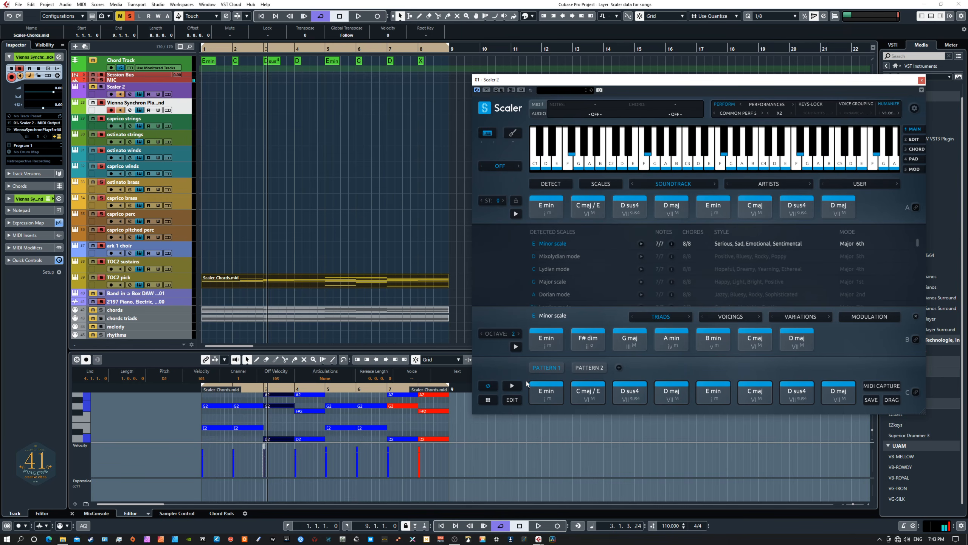
drag(526, 381, 843, 398)
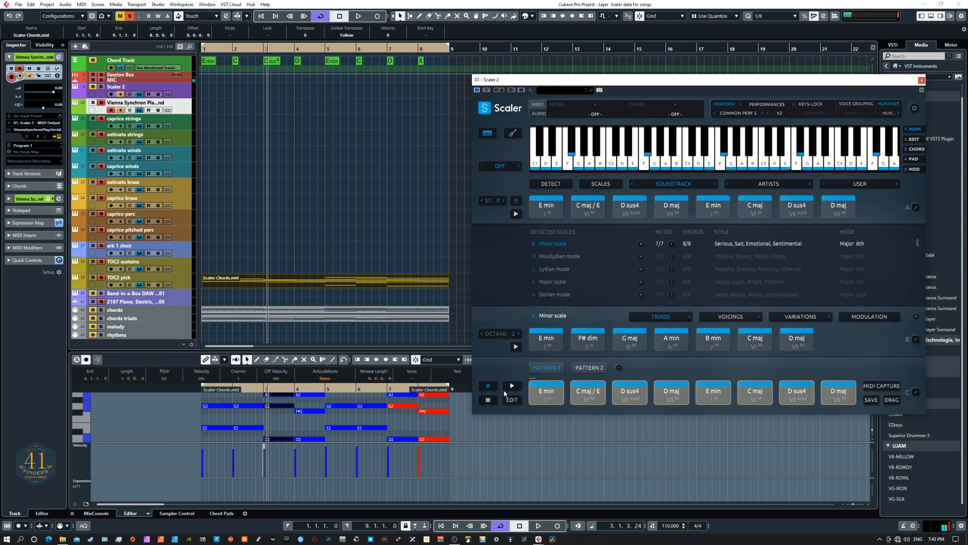
drag(538, 389, 205, 106)
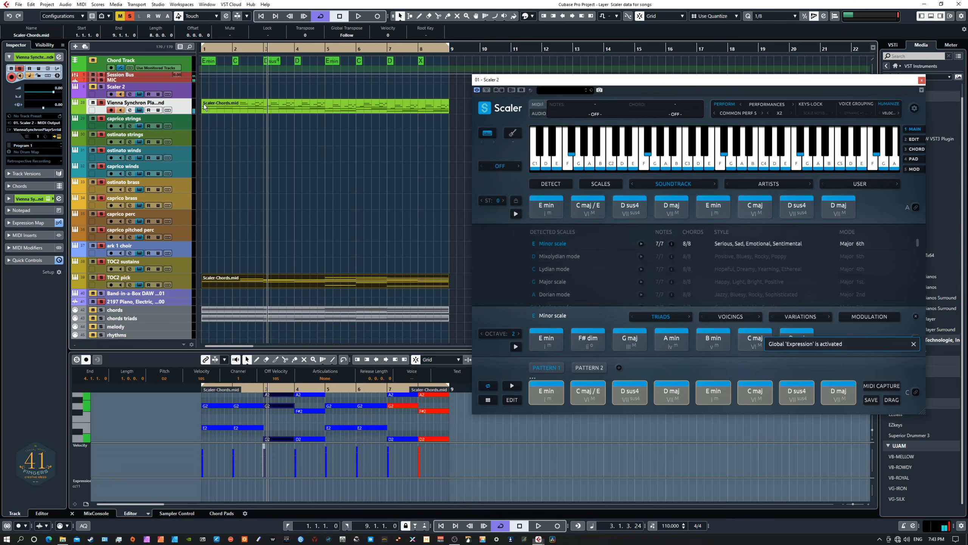
click(304, 106)
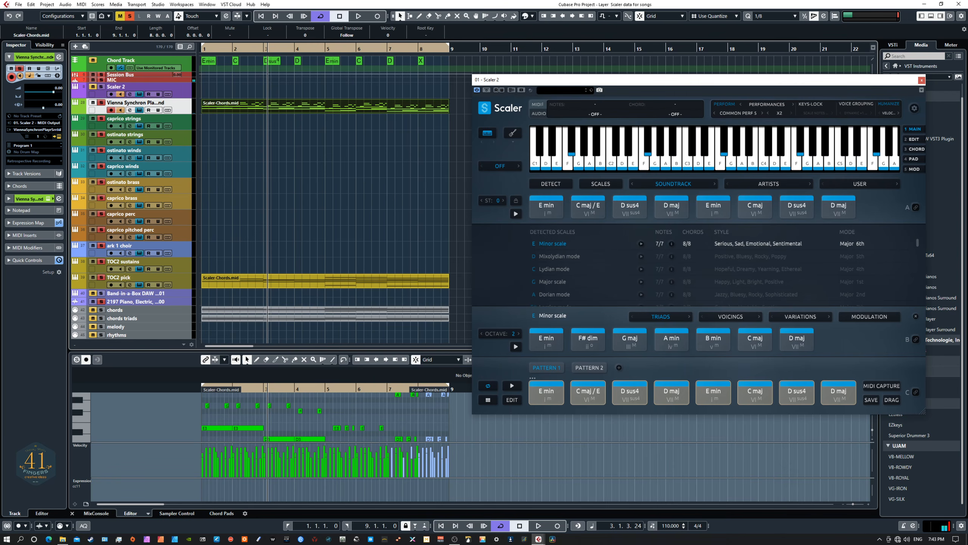
Step: Bring the Vienna Synchron Player Surround window into view, with Scaler 2 moved out of the way
drag(0, 164, 825, 172)
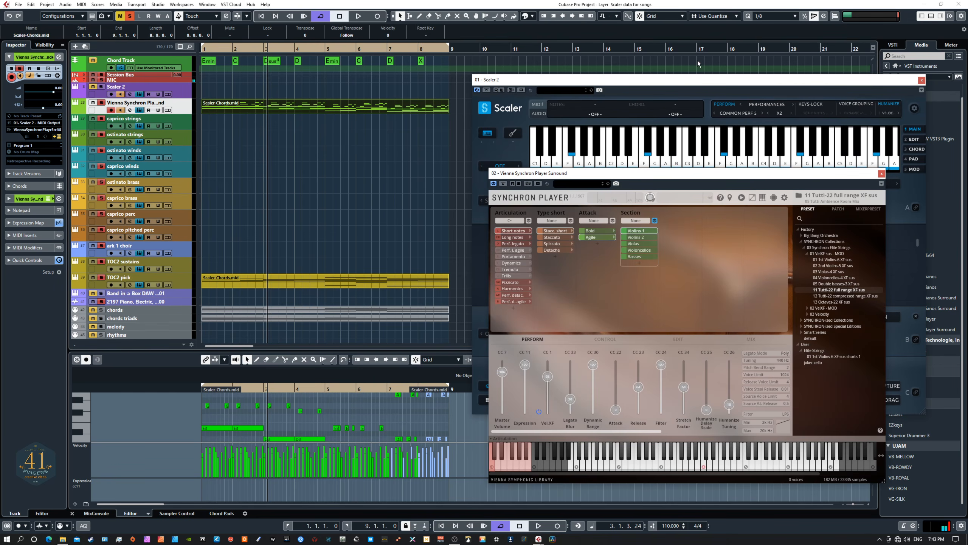
drag(656, 79, 0, 118)
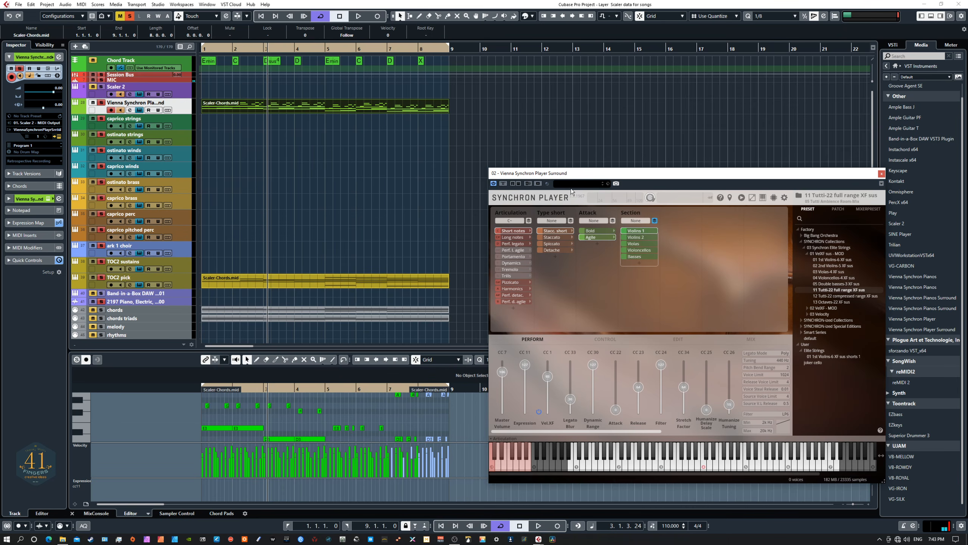
drag(579, 176, 593, 84)
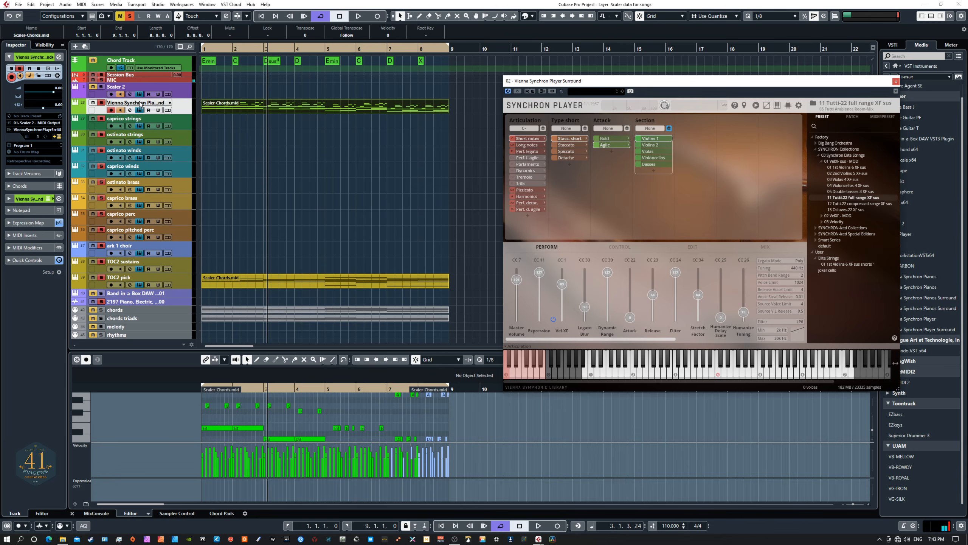
Step: Turn off solo on the caprico, ostinato, choir and TOC2 sustains tracks, keeping the Vienna Synchron Player track soloed
click(101, 119)
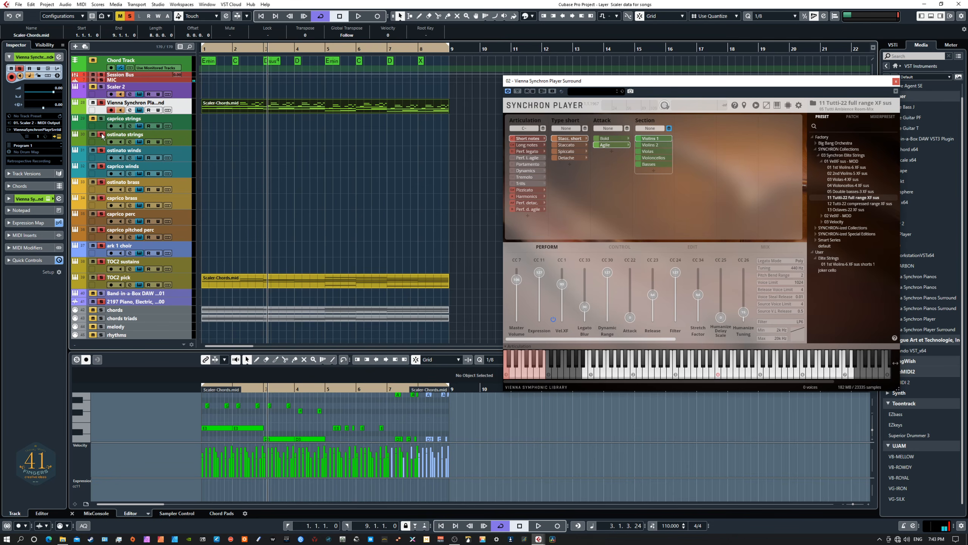
click(101, 168)
click(101, 181)
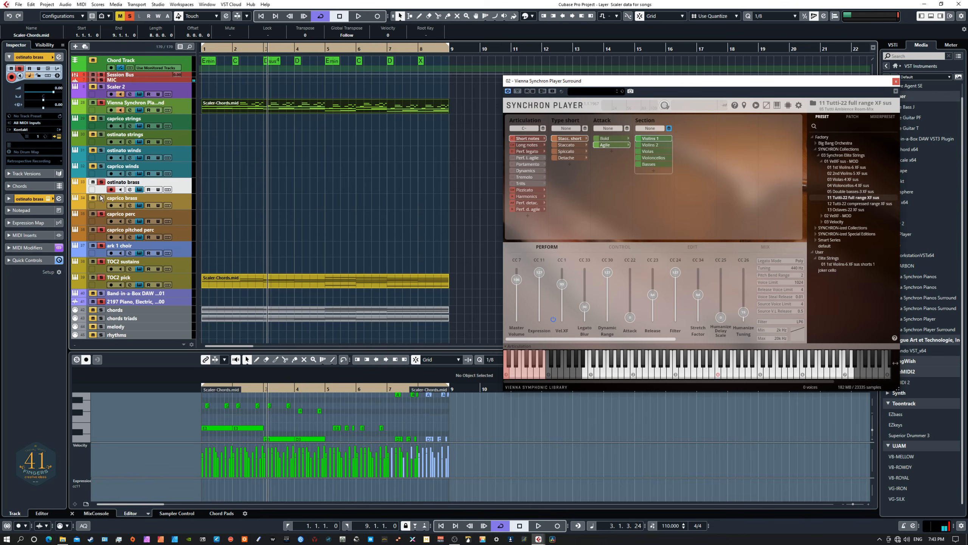
click(102, 182)
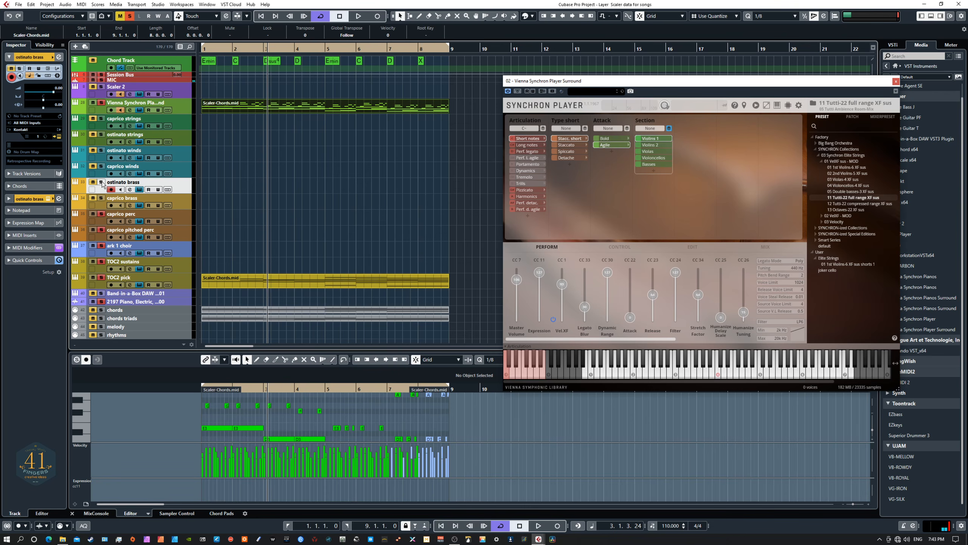
click(101, 230)
click(102, 262)
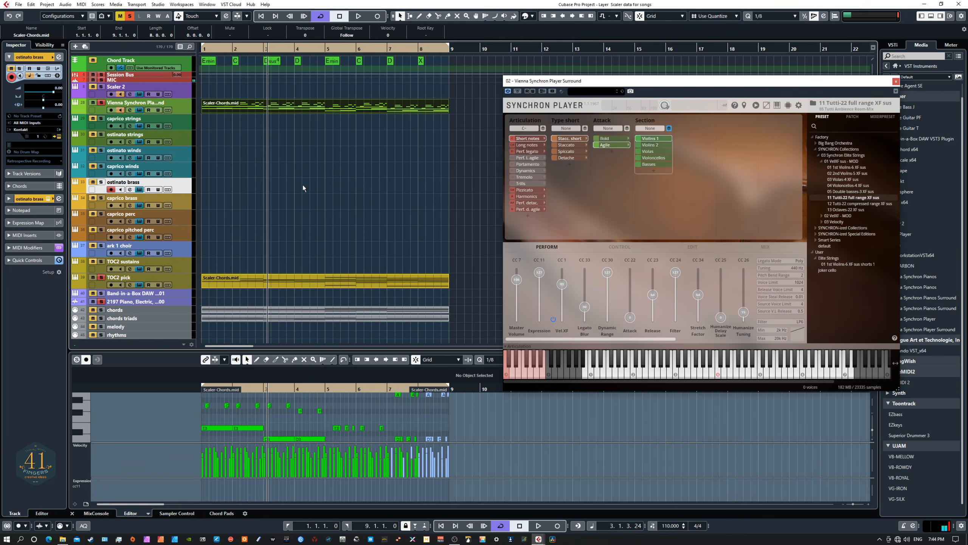
Step: Audition the Vienna Synchron Player part with the Spiccato articulation, and return the short-note type to Stacc. short
key(space)
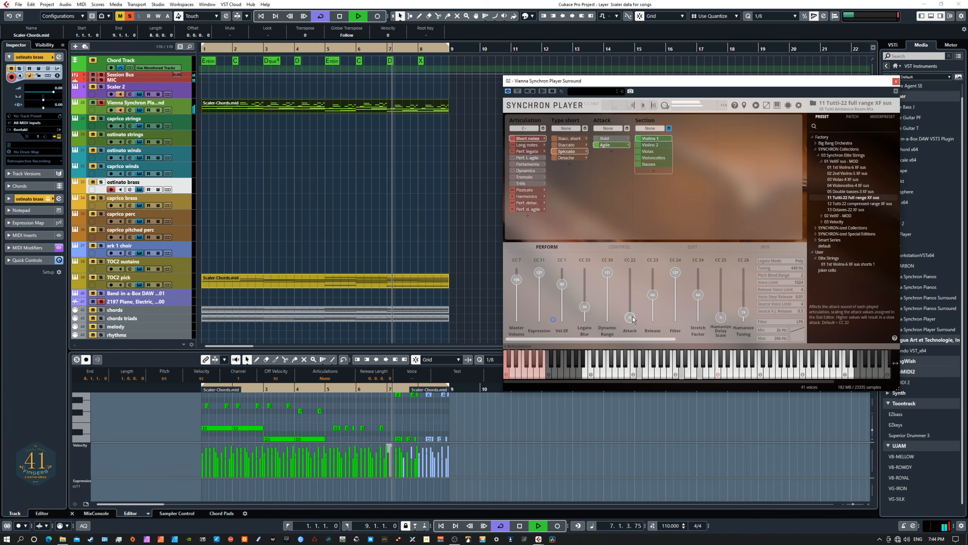
mouse_move(630, 317)
mouse_down()
mouse_move(631, 305)
mouse_move(628, 322)
mouse_up()
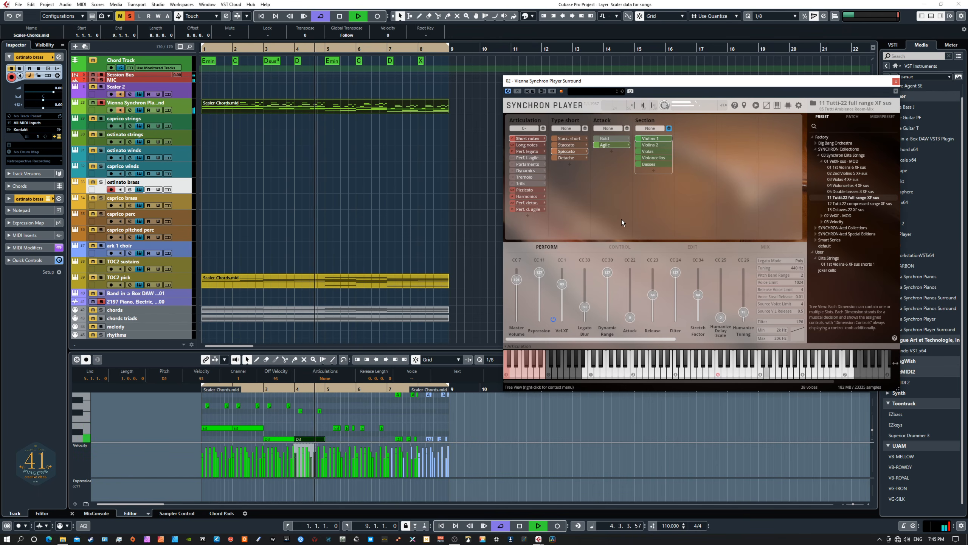
key(space)
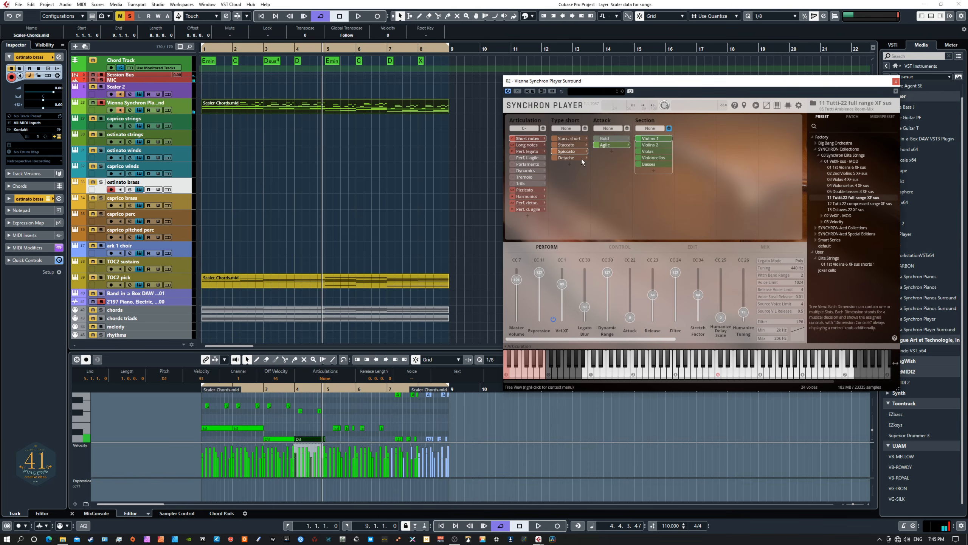
click(562, 139)
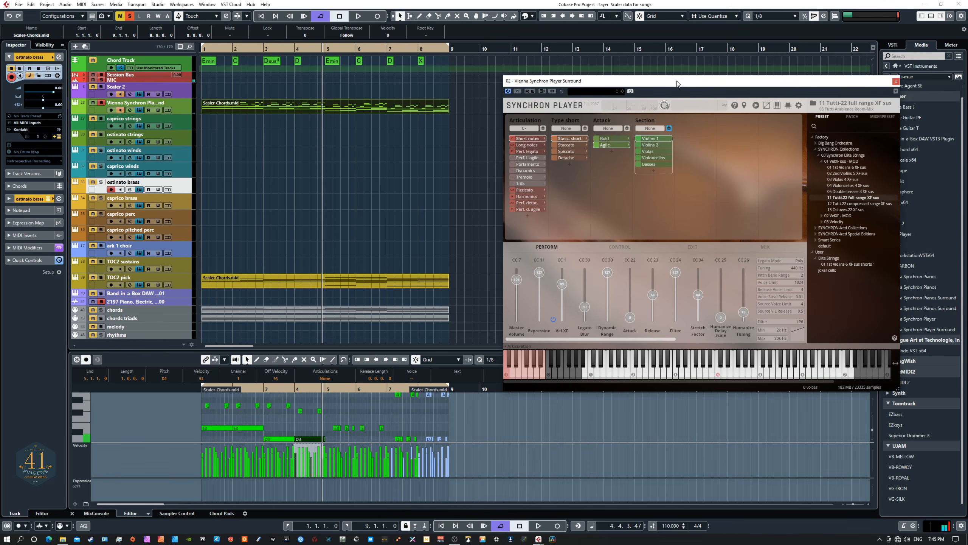
Step: In Scaler 2, set the expression type to Rhythms with the Intermedio pattern Capriccio at X1 speed
drag(678, 78, 757, 83)
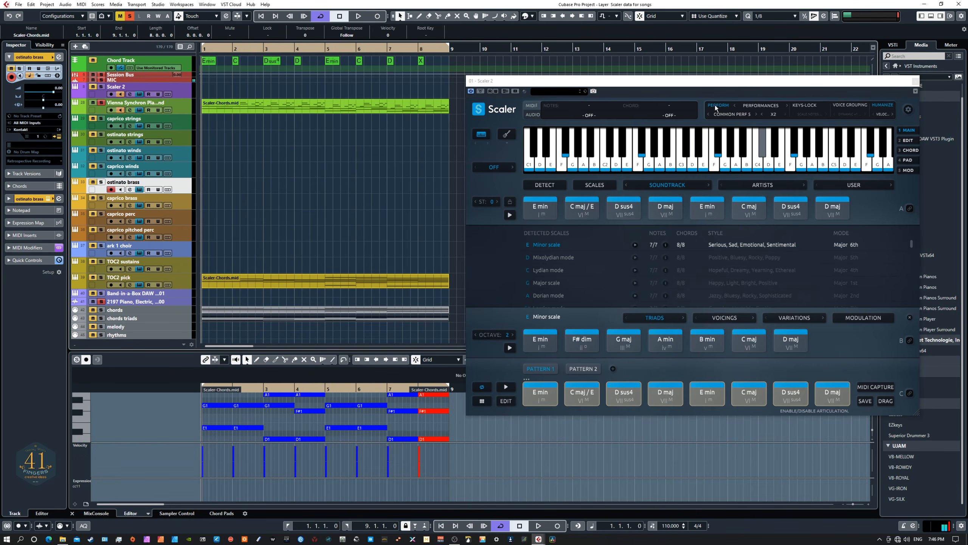
click(759, 105)
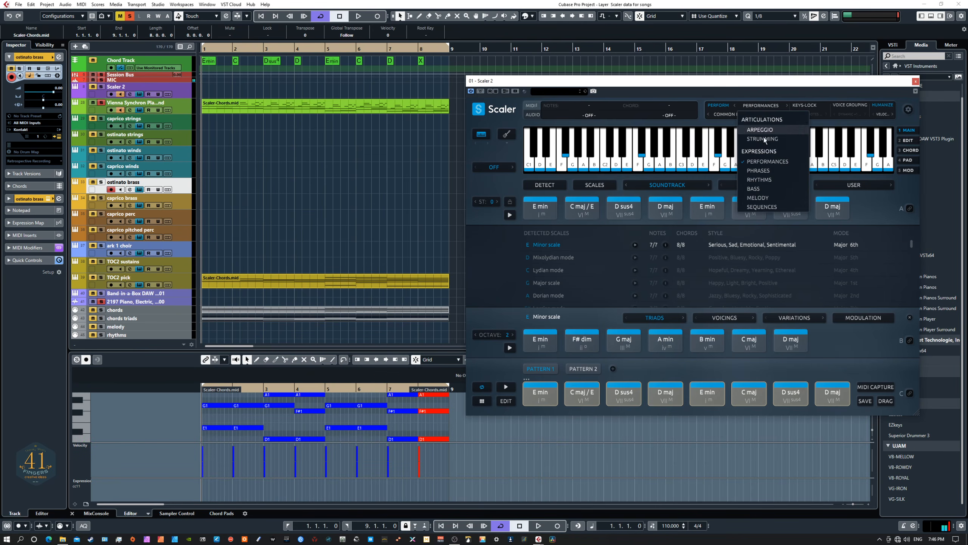
click(760, 180)
click(739, 114)
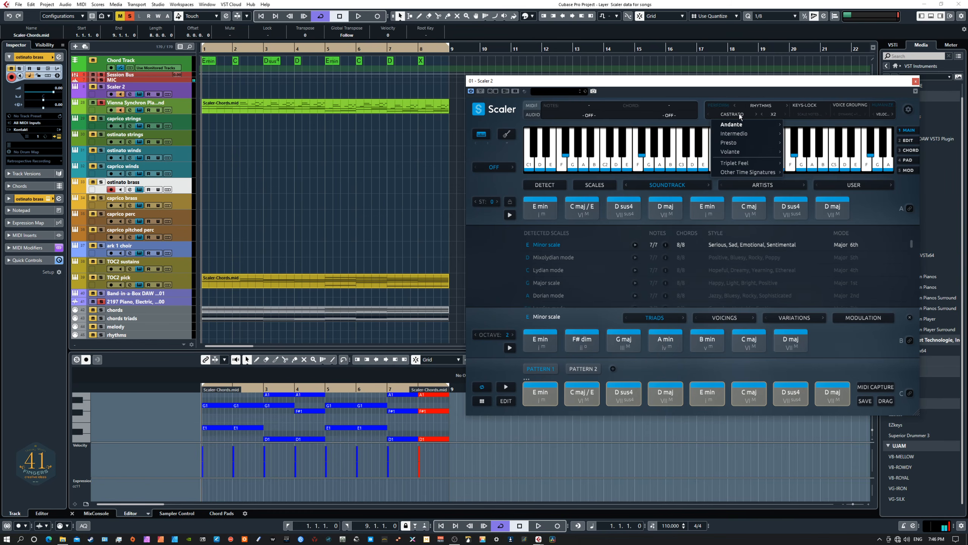
mouse_move(744, 131)
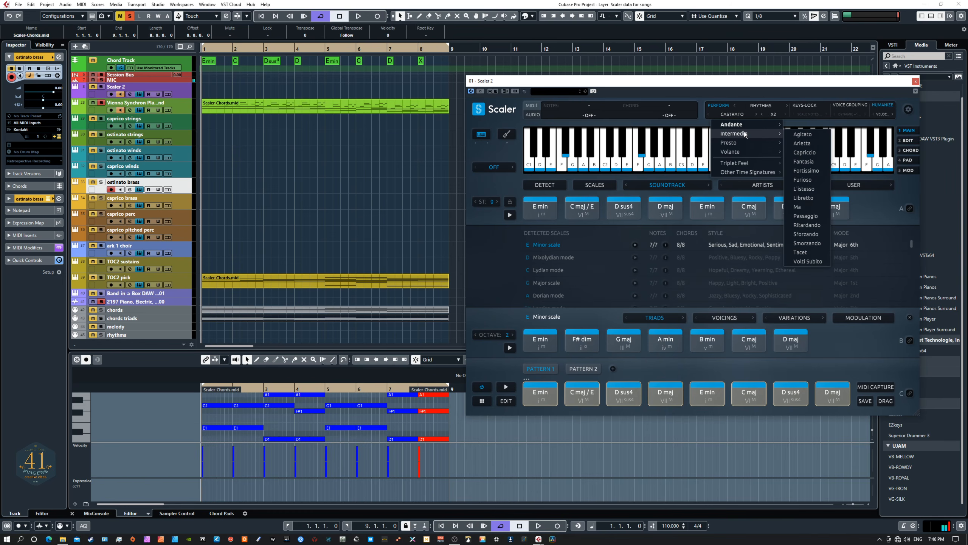
click(804, 152)
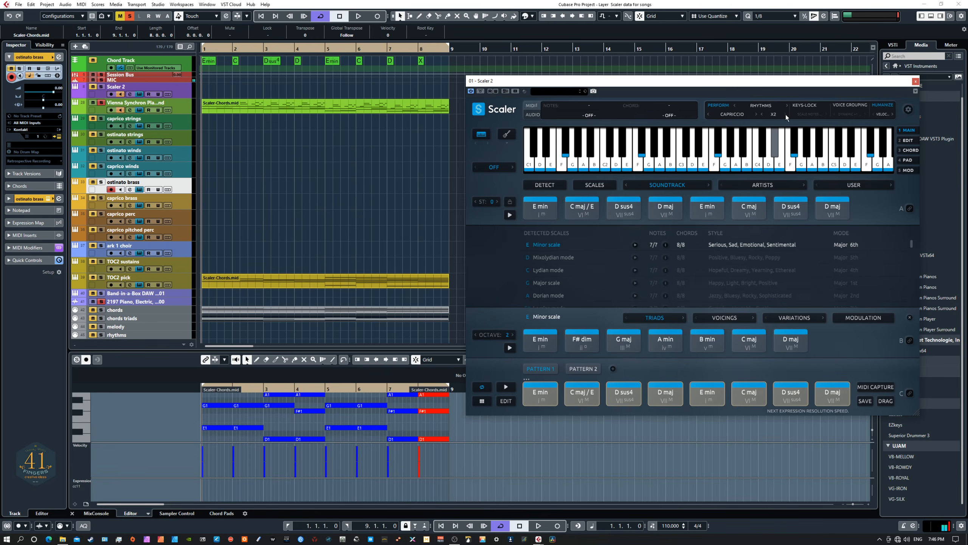
click(763, 114)
Step: Audition Pattern 1 with the Capriccio rhythm, and place all eight chords on the ark 1 choir track at bar 1, selecting the new part
click(660, 352)
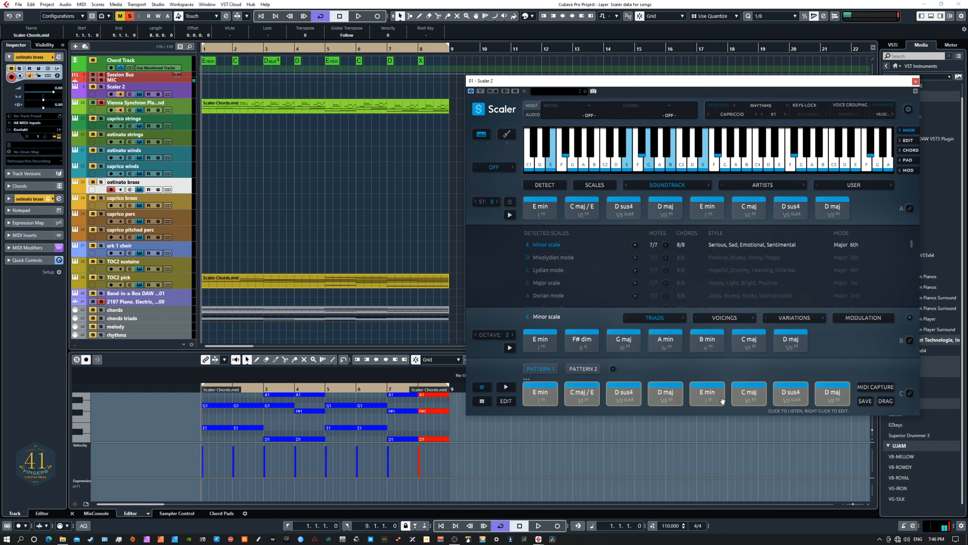
click(825, 395)
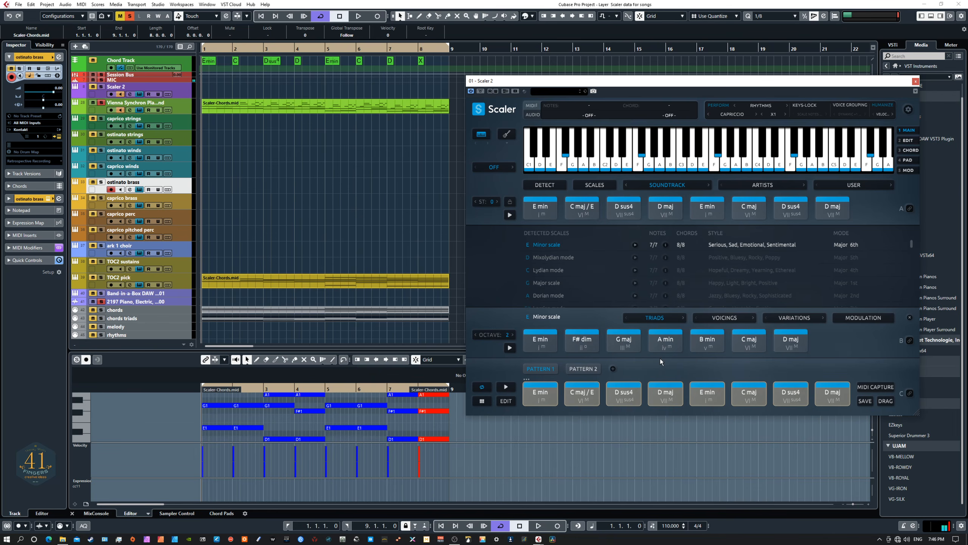
click(506, 386)
click(506, 386)
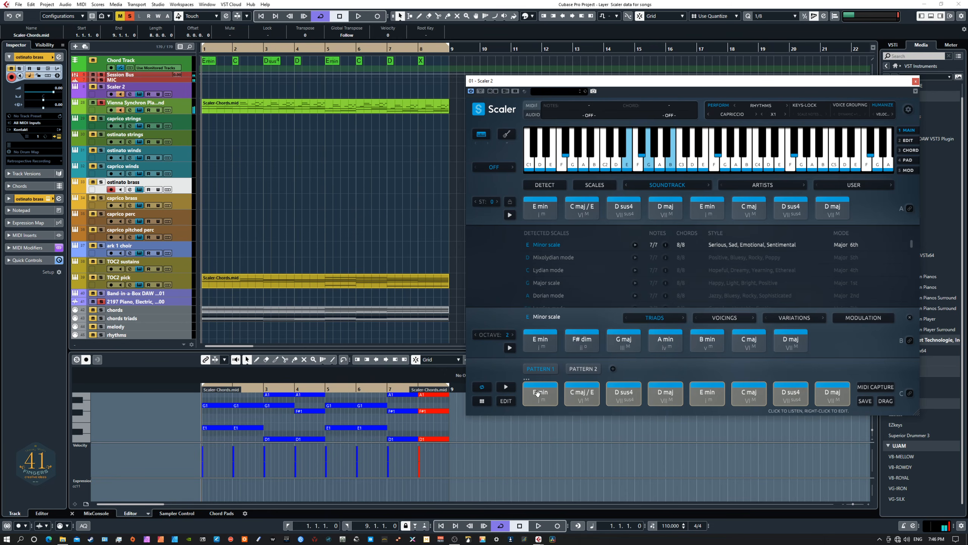
drag(537, 393, 322, 270)
drag(223, 242, 205, 252)
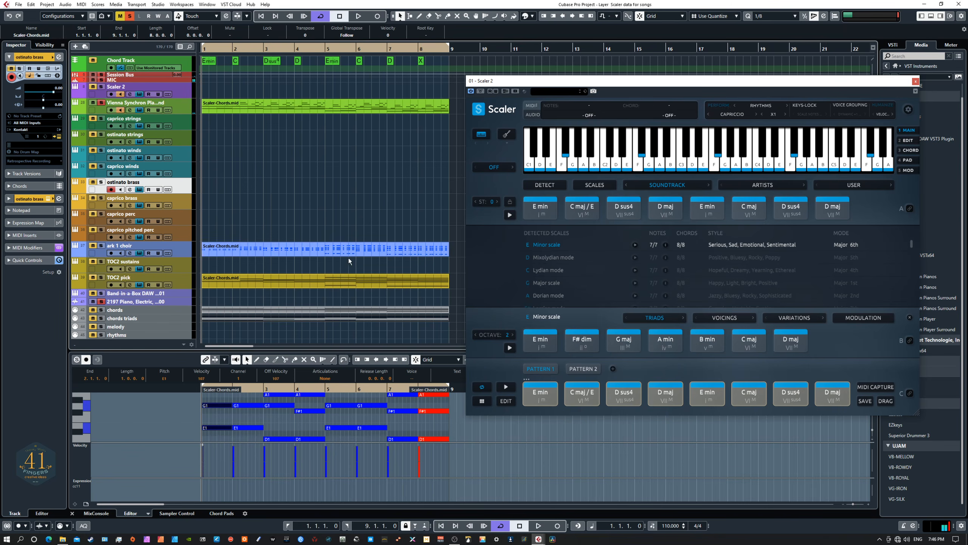
click(361, 250)
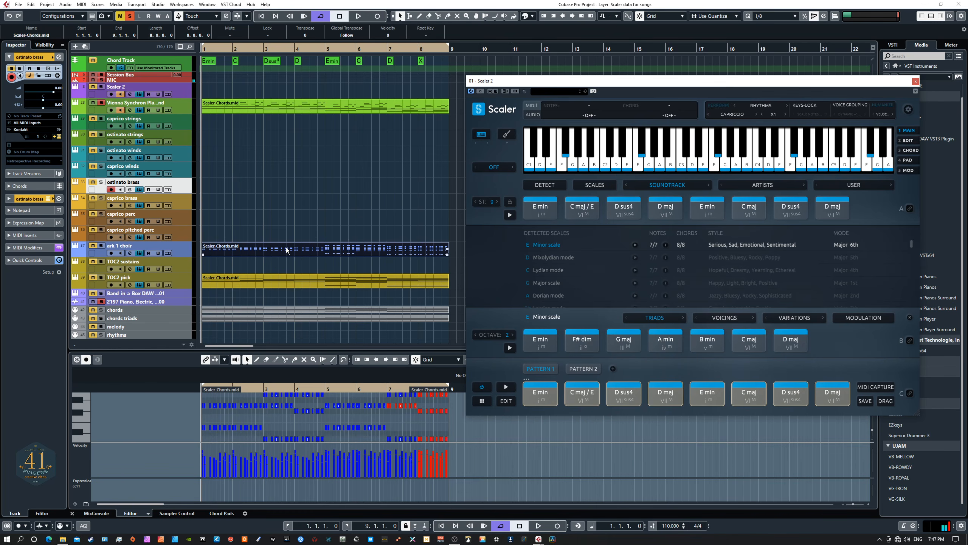
Step: Solo the ark 1 choir track and play the loop to hear its new part
click(100, 245)
key(space)
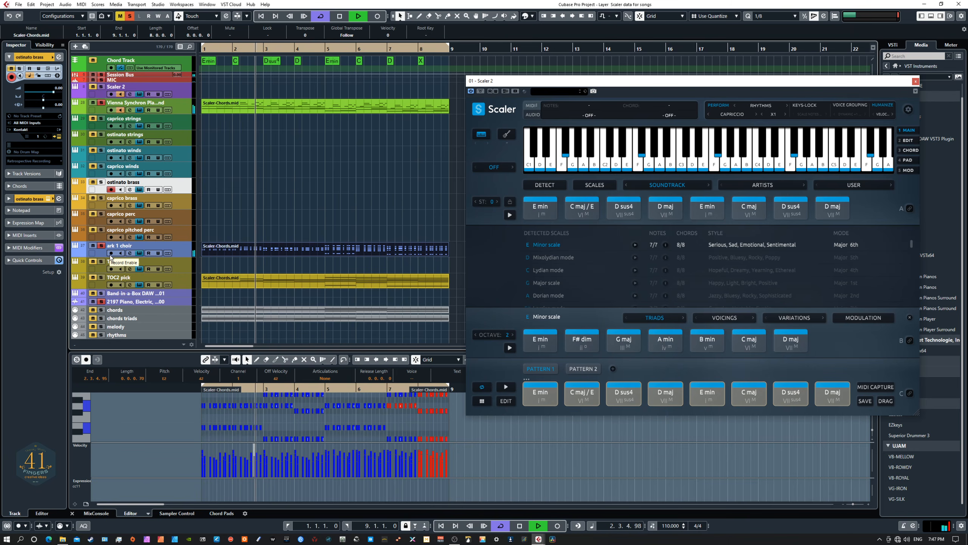
key(space)
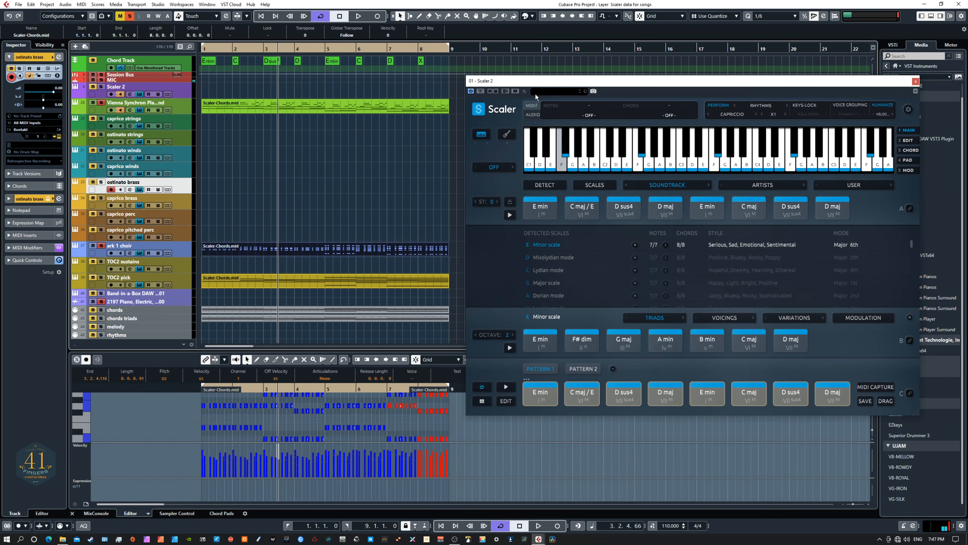
Step: Move the ark 1 choir part past the loop to start at 9.2.1, clearing Scaler 2 out of the way while doing so
drag(526, 83, 532, 347)
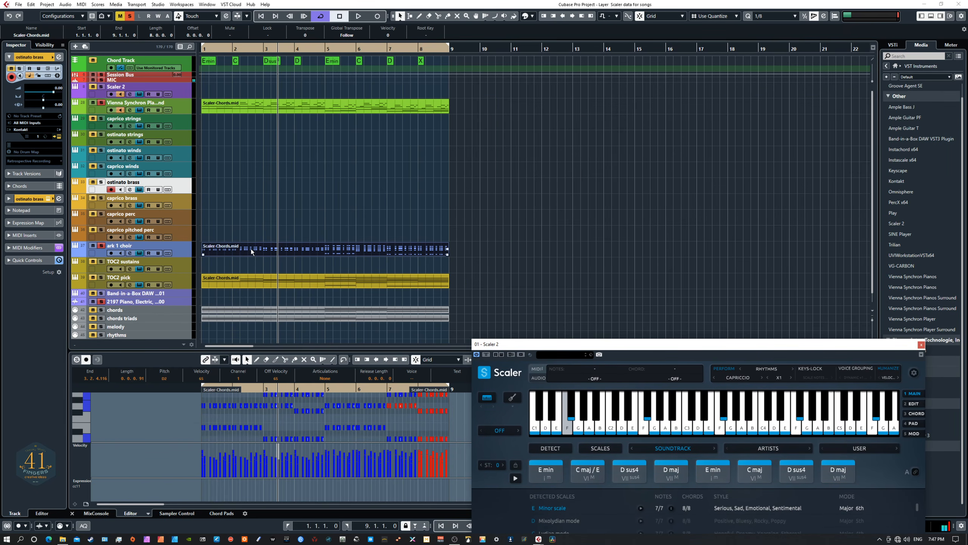
drag(251, 249, 506, 254)
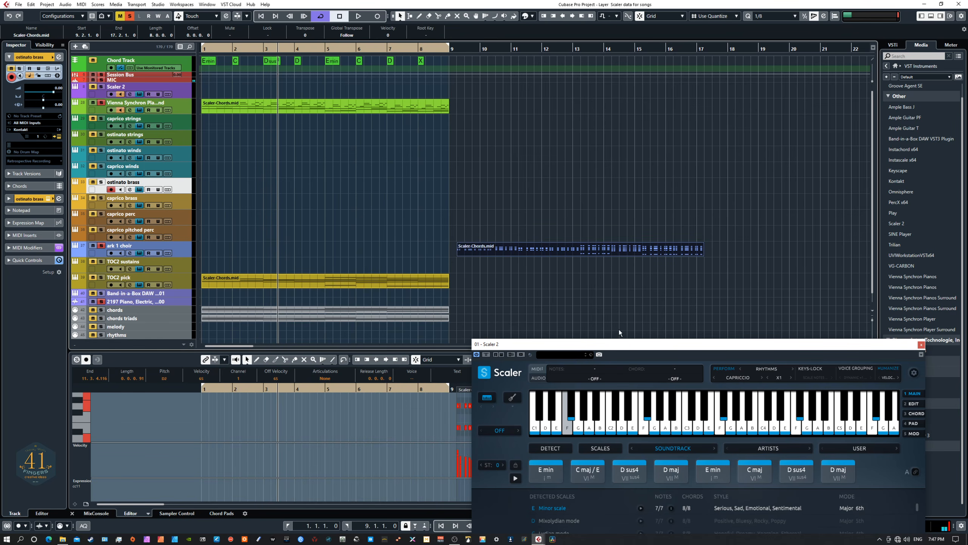
drag(587, 345, 578, 76)
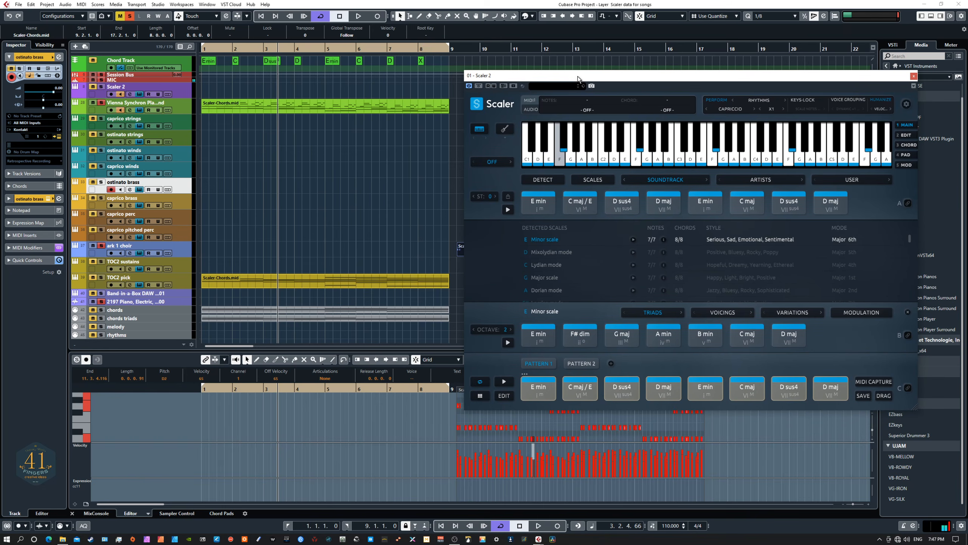
Step: Set the Capriccio rhythm's resolution speed to X0.5 in Scaler 2, and audition Pattern 1
click(783, 109)
click(759, 109)
click(760, 109)
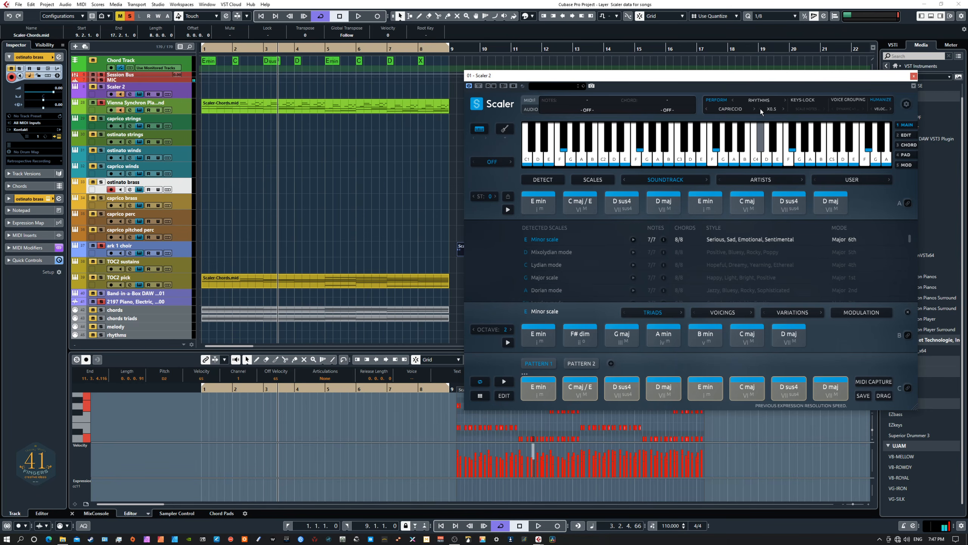
click(505, 382)
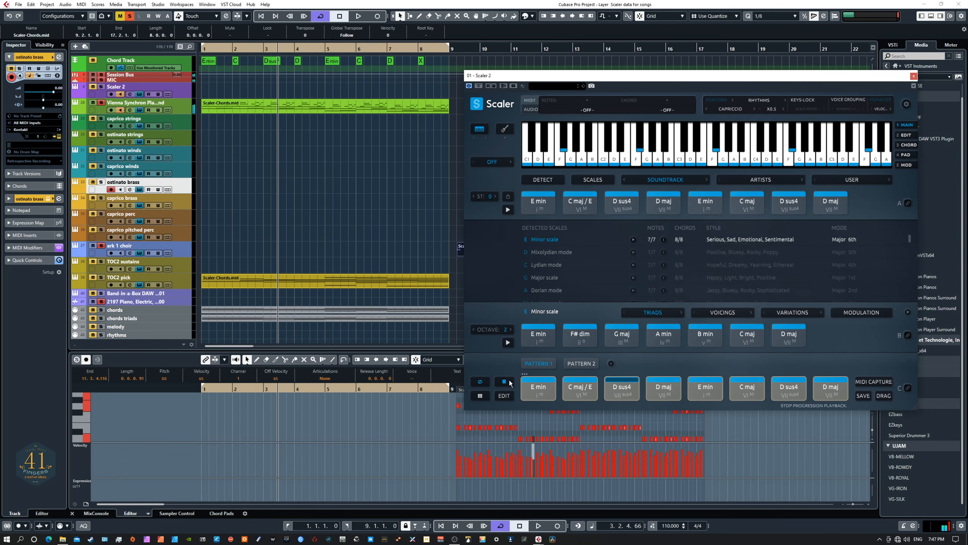
click(510, 381)
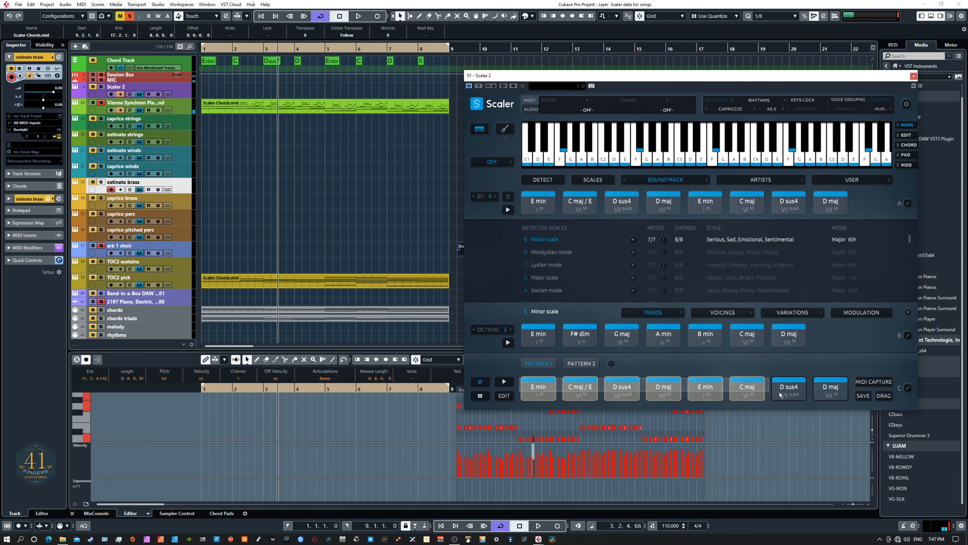
Step: Place all eight Pattern 1 chords with the X0.5 rhythm on the ark 1 choir track at bar 1, and play the result
drag(780, 395, 824, 394)
drag(539, 391, 203, 248)
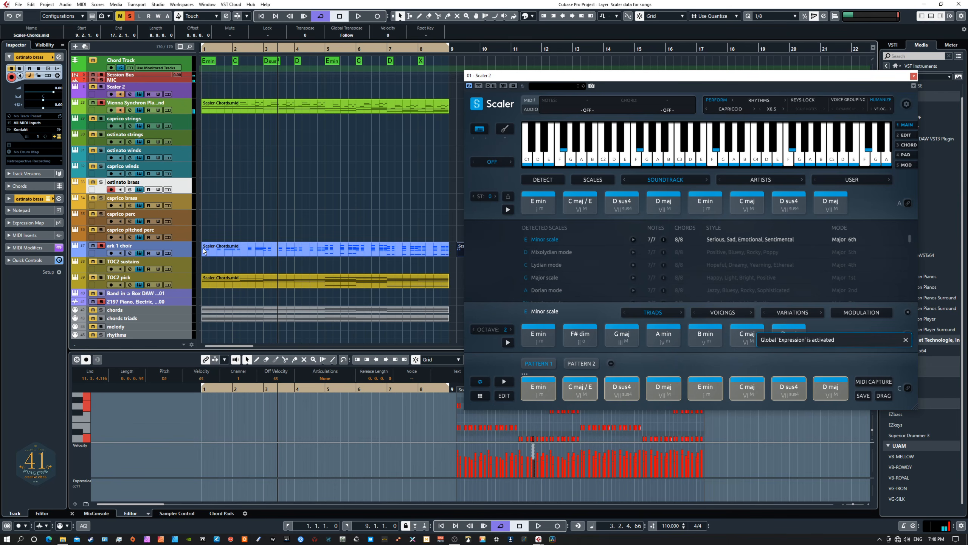
key(space)
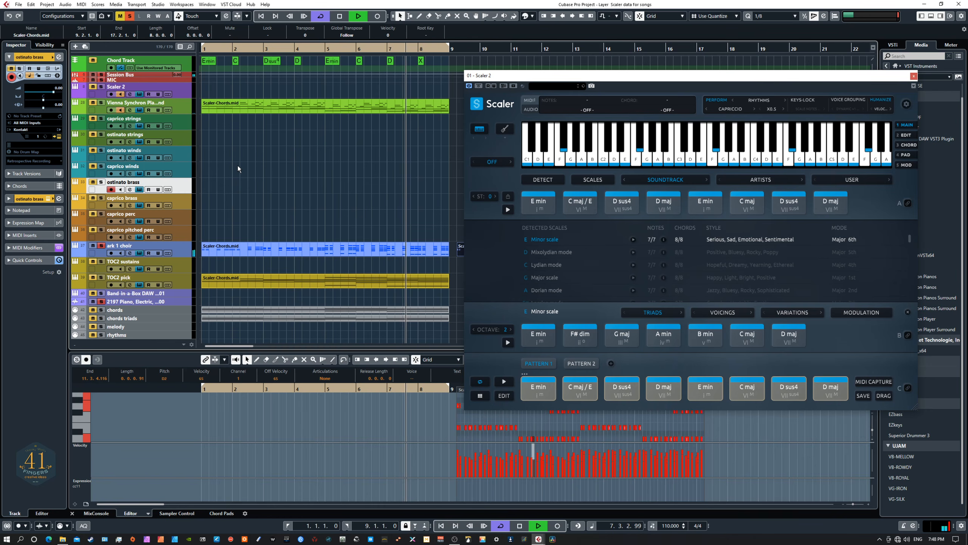
key(space)
Step: Move Scaler 2 out of view and open the ark 1 choir part at bar 1 in the Key Editor
drag(558, 76, 0, 77)
click(369, 250)
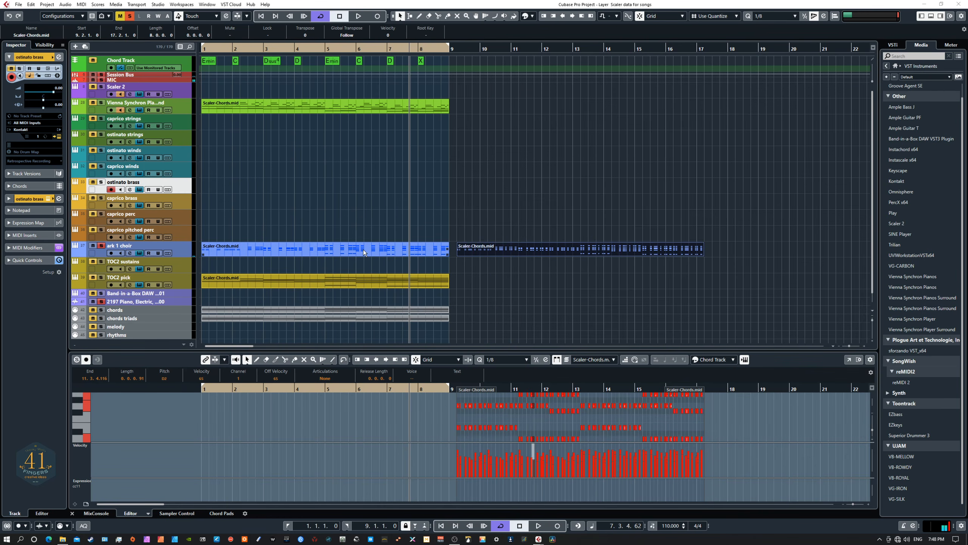
click(363, 251)
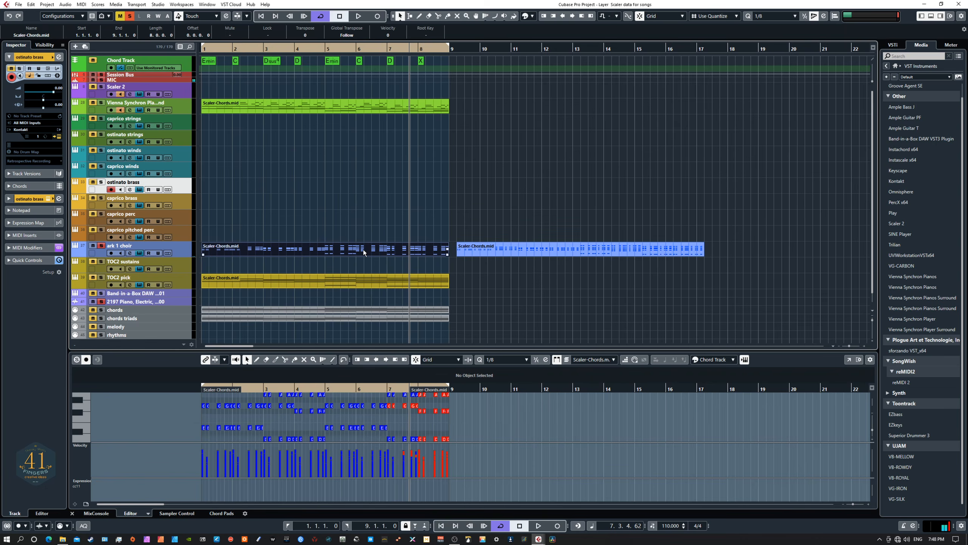
double_click(363, 250)
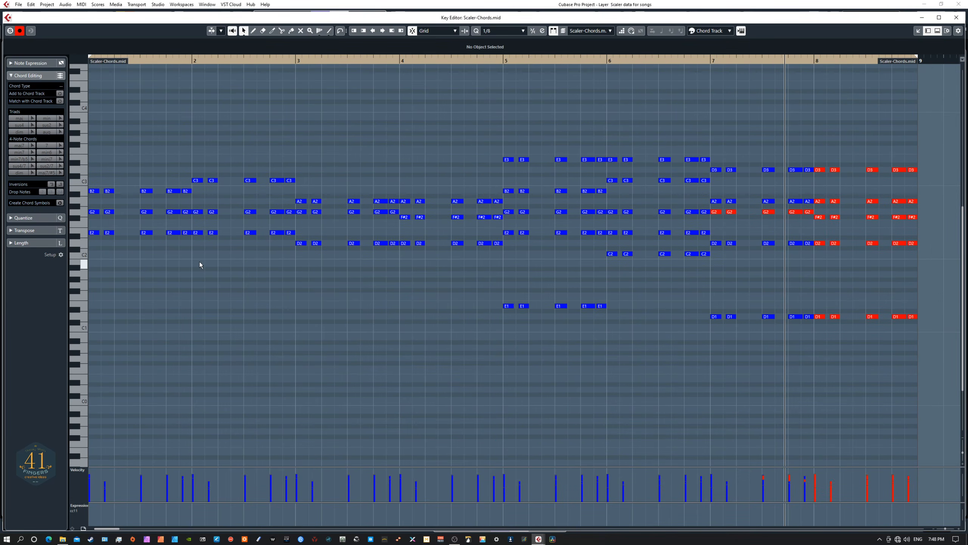
Step: Delete the choir chord hits on either side of the bar 2, 3 and 4 lines, plus the last hit of bar 4
drag(182, 161, 196, 251)
key(Delete)
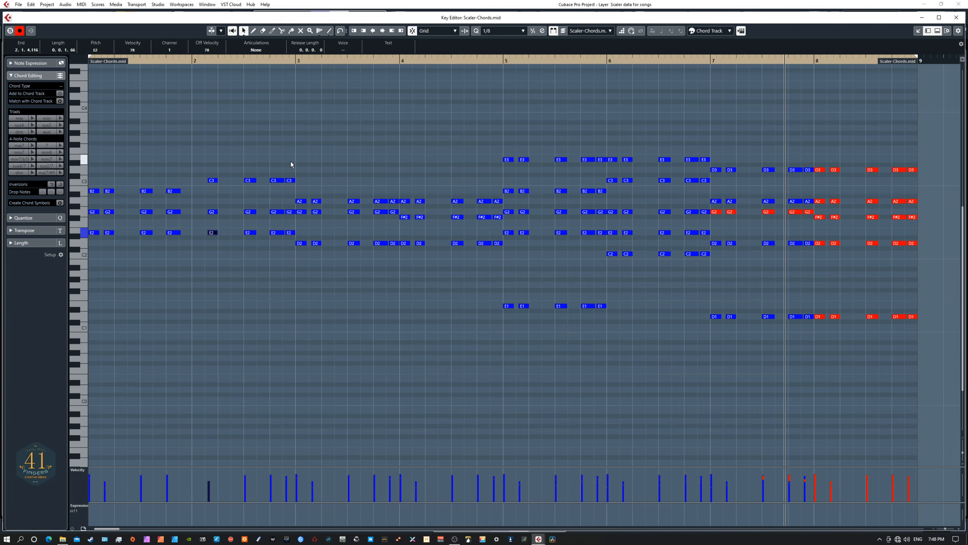
drag(287, 164, 307, 249)
key(Delete)
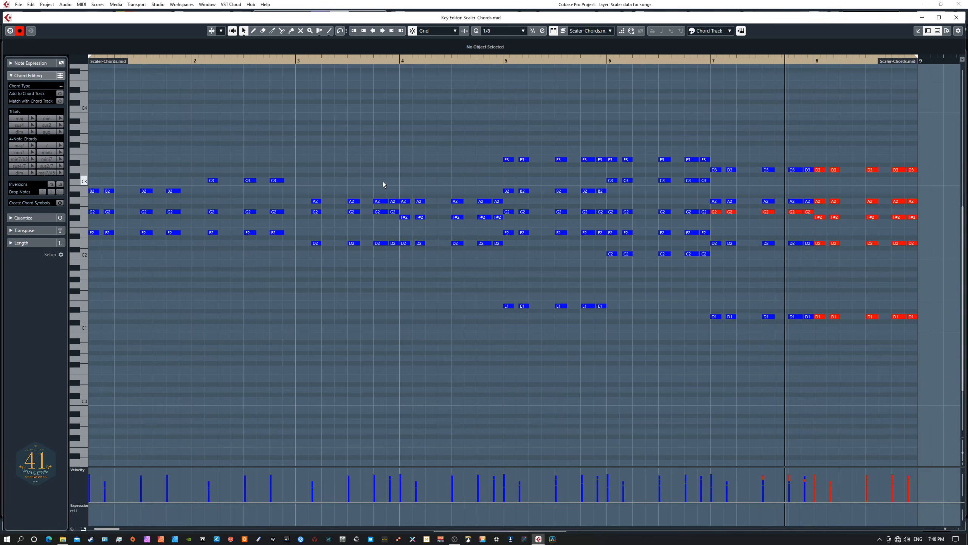
drag(390, 176, 404, 267)
key(Delete)
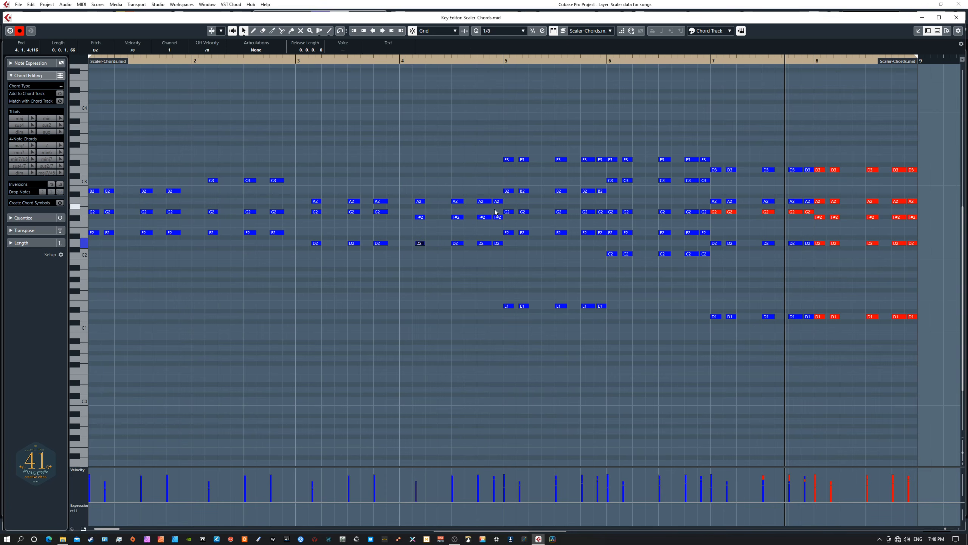
drag(495, 180, 499, 264)
key(Delete)
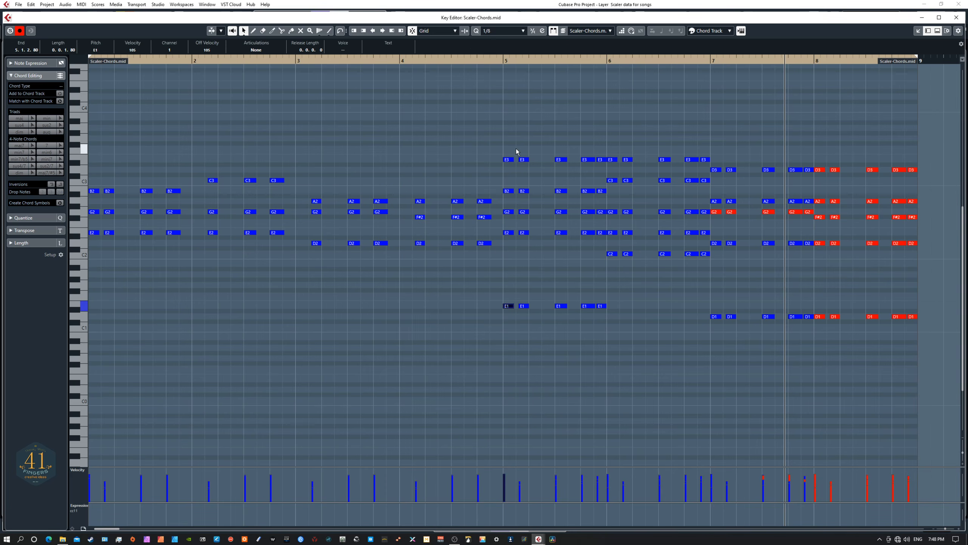
Step: Delete the second and last choir hits of bar 5, and the first and last two hits of bar 6
drag(519, 140, 543, 331)
key(Delete)
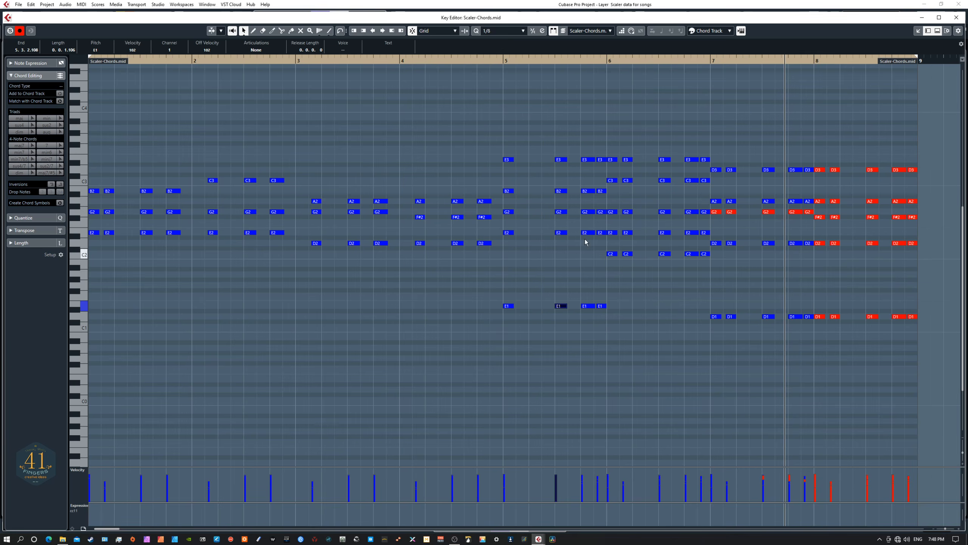
drag(603, 151, 617, 267)
key(Delete)
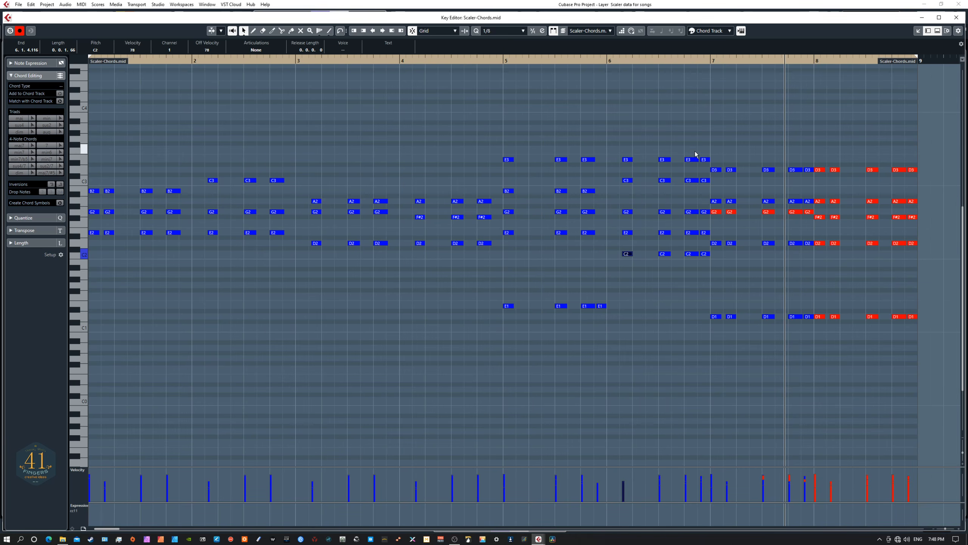
drag(694, 153, 711, 268)
key(Delete)
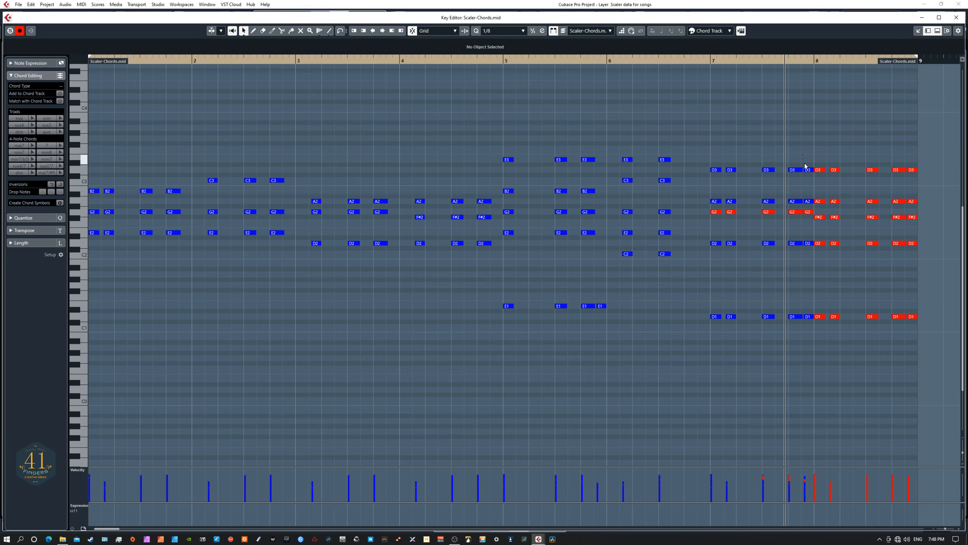
Step: Delete the last two choir hits of bar 7, and the first and fourth hits of bar 8
drag(802, 155, 823, 327)
key(Delete)
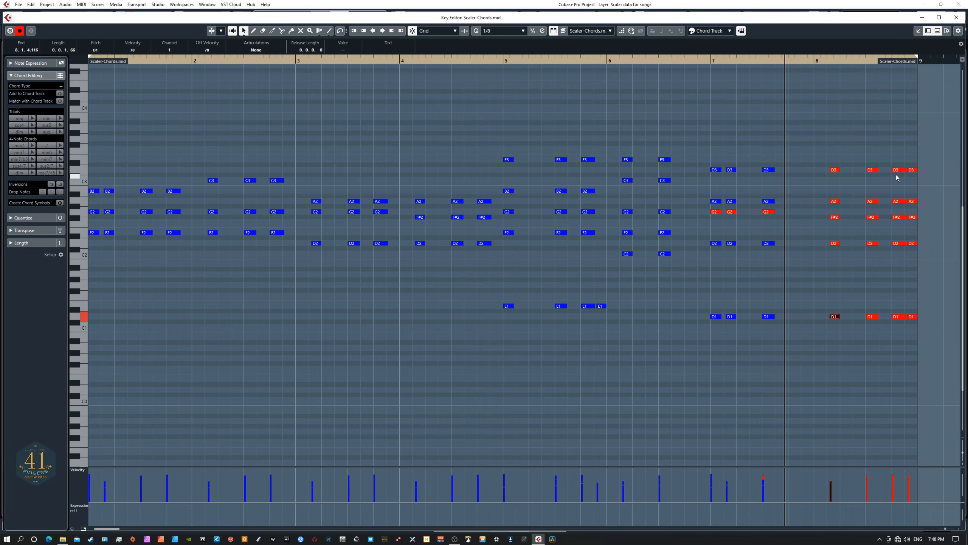
drag(895, 162, 898, 329)
key(Delete)
Step: Play the thinned choir part, close the Key Editor, and audition the choir with the Vienna Synchron piano track soloed too
key(space)
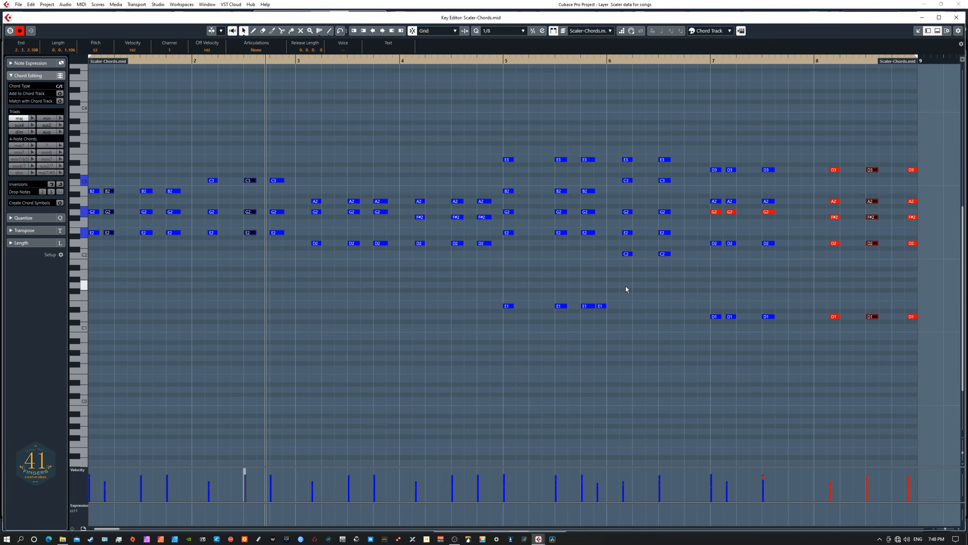
key(Escape)
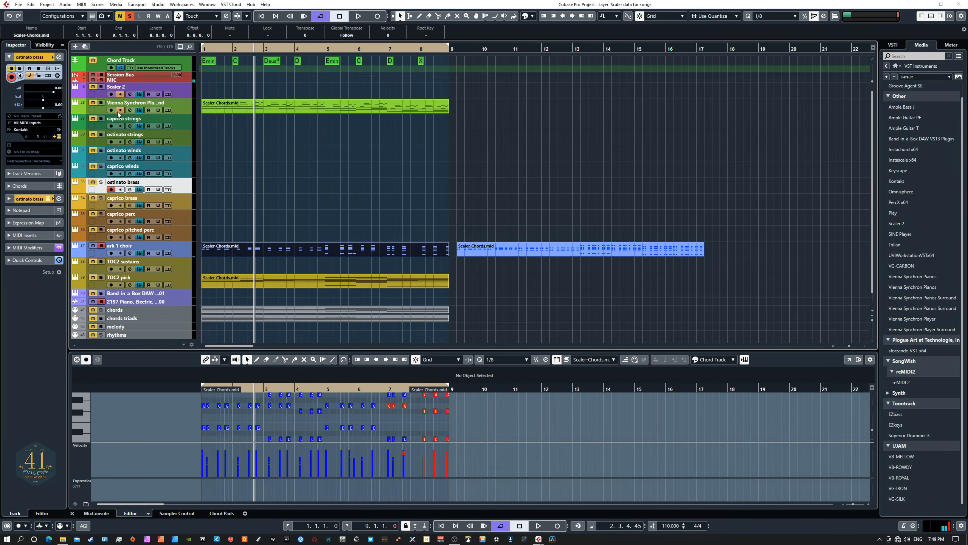
click(101, 103)
key(space)
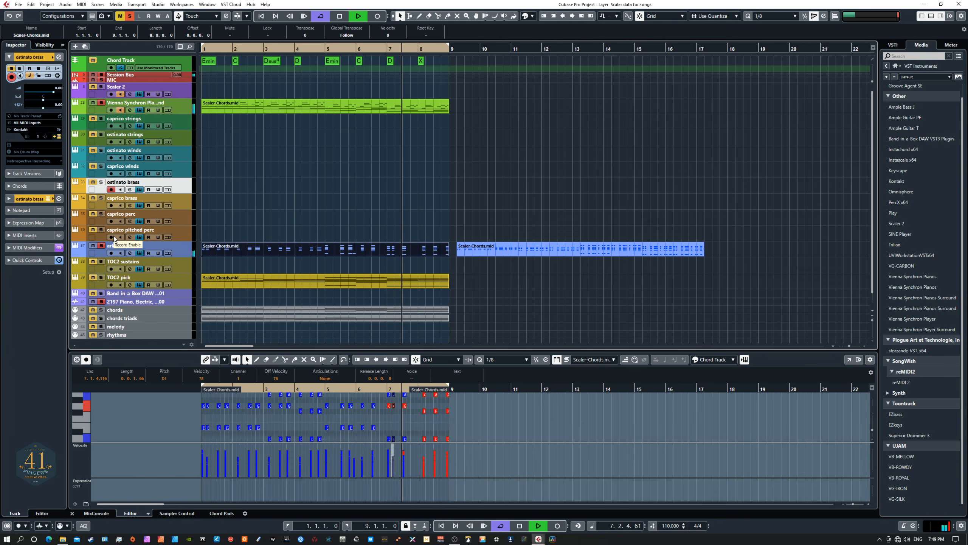
key(space)
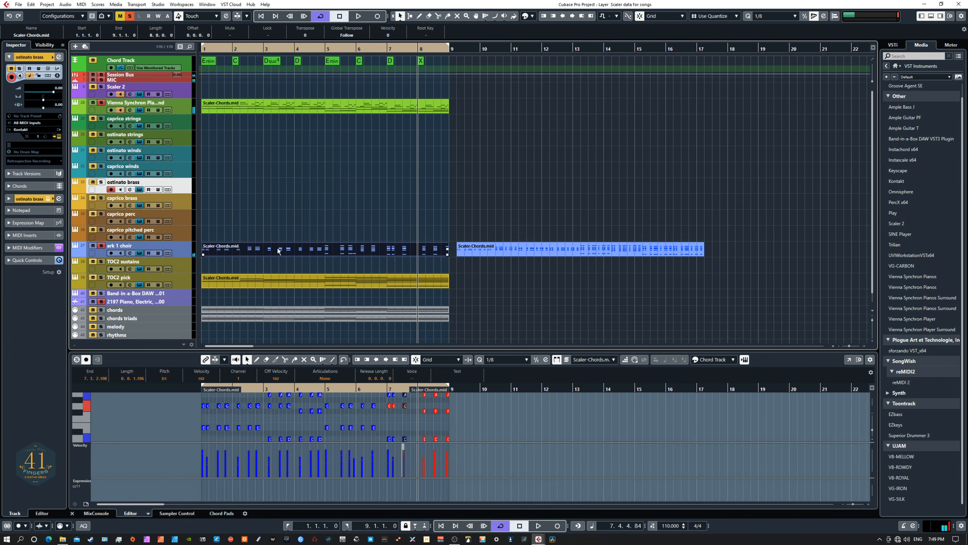
Step: Move the thinned ark 1 choir part to 17.3.1, copy the chords triads part onto that track at bar 1, and play it
drag(276, 248, 736, 250)
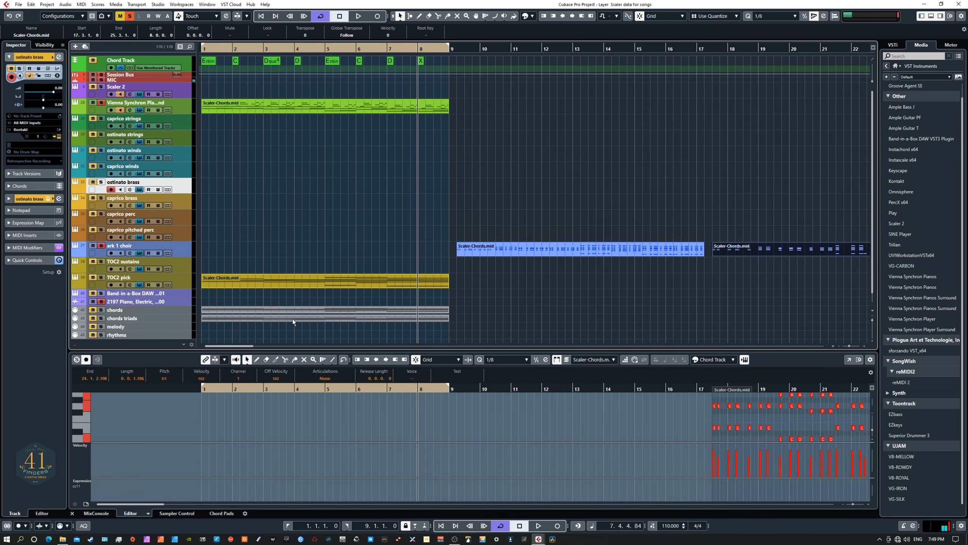
drag(292, 319, 292, 252)
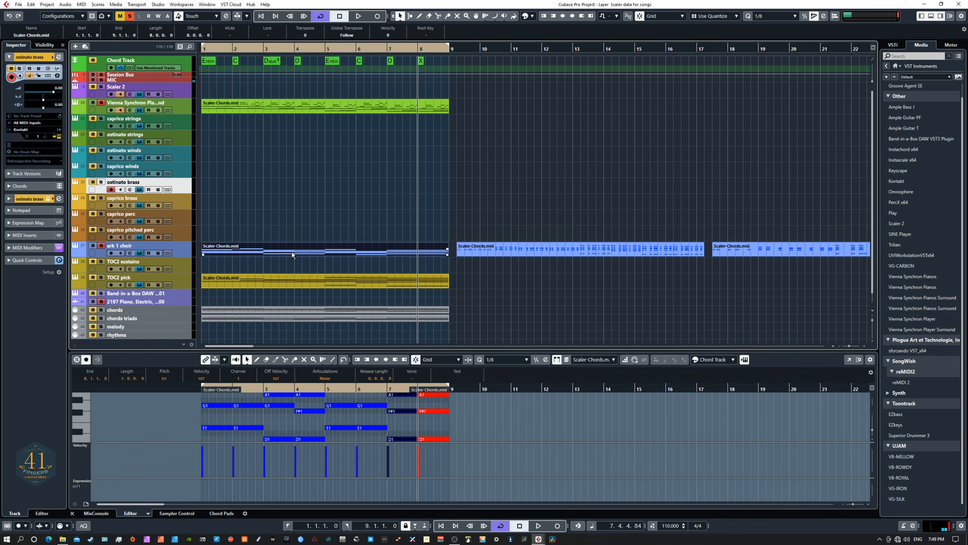
key(space)
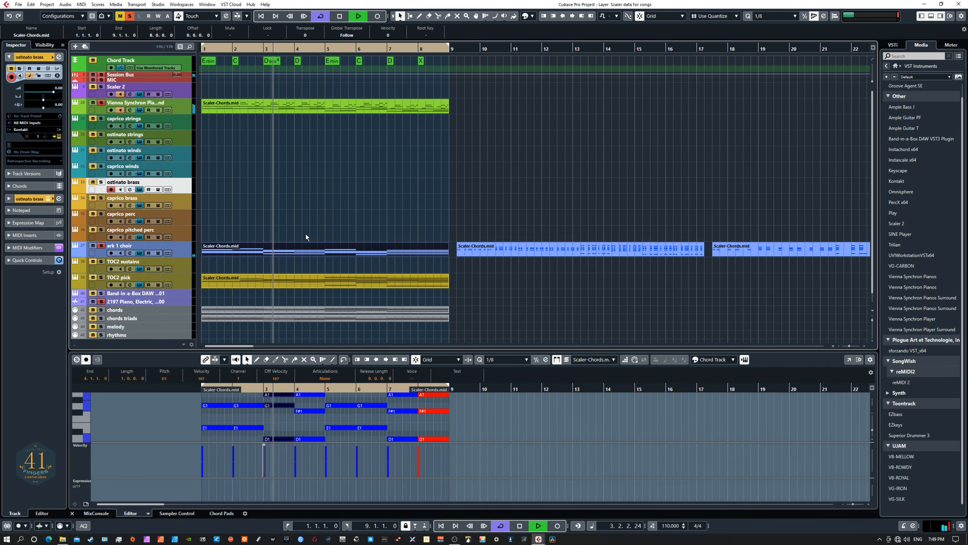
key(space)
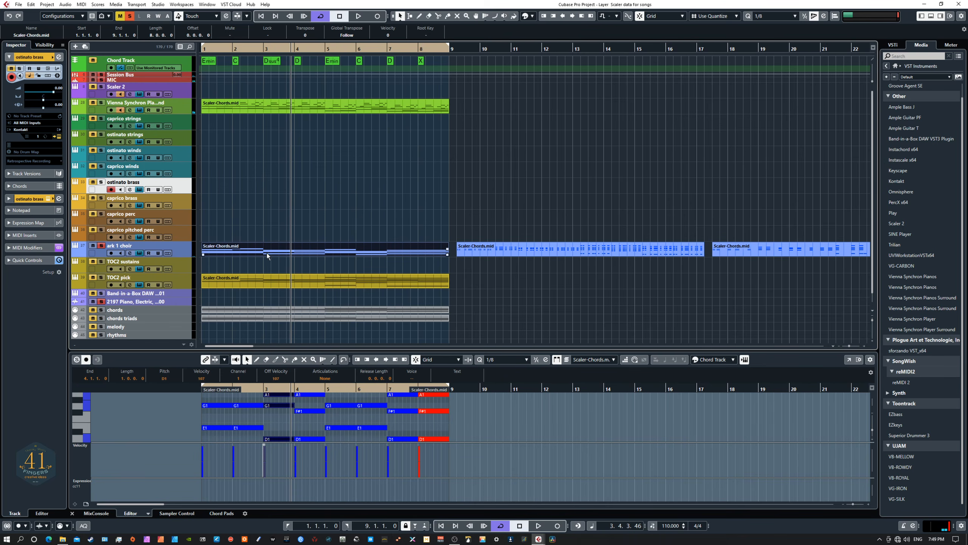
Step: Open the triads part on ark 1 choir in the Key Editor and split the whole bar 1 chord at 1.2.1
key(Return)
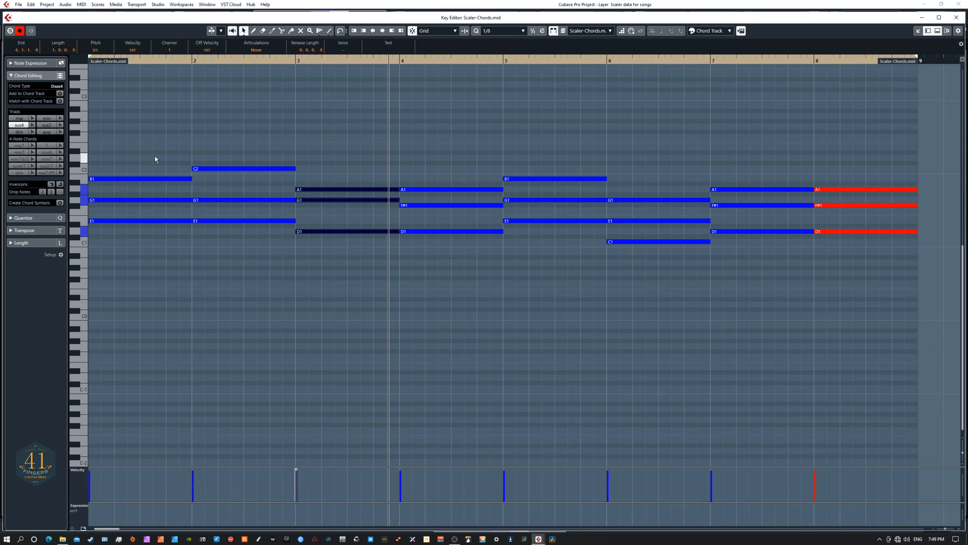
right_click(153, 154)
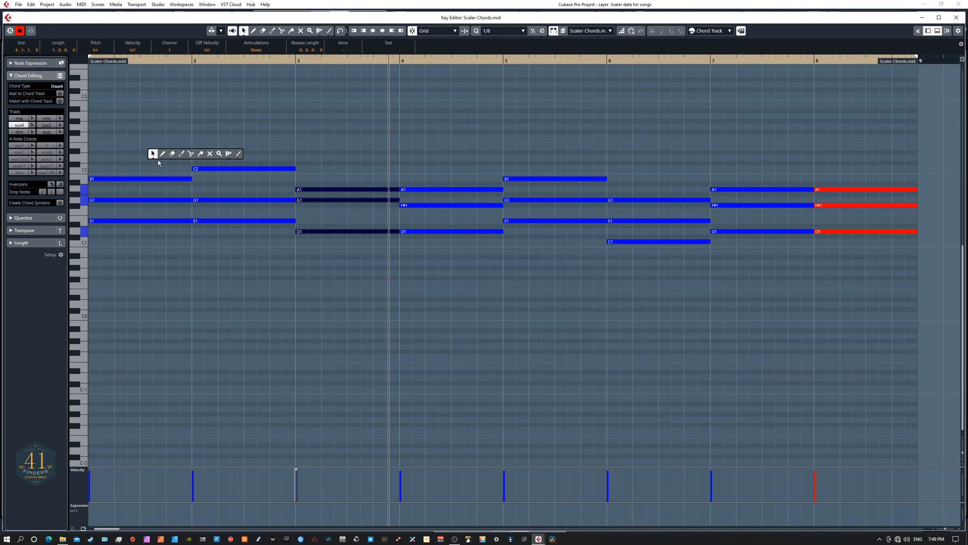
click(192, 153)
click(132, 189)
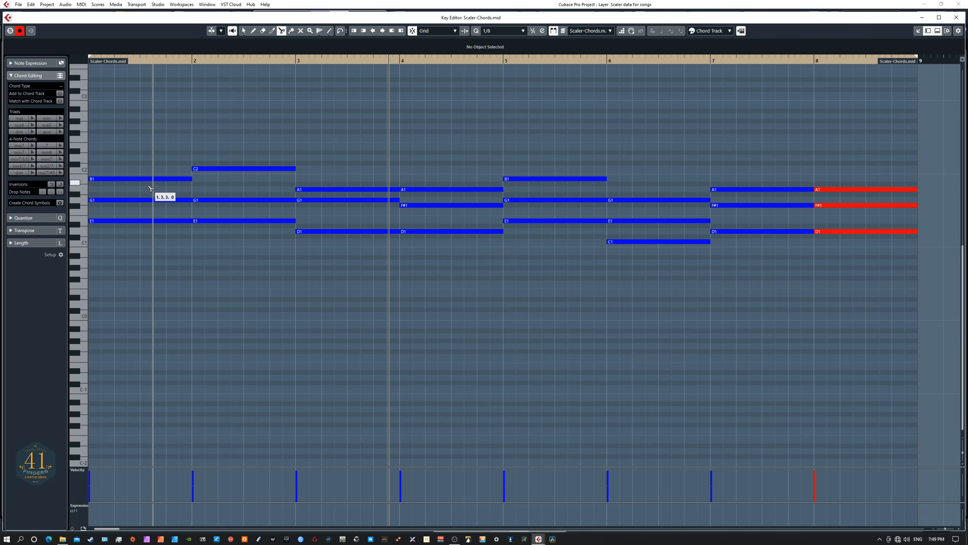
right_click(145, 161)
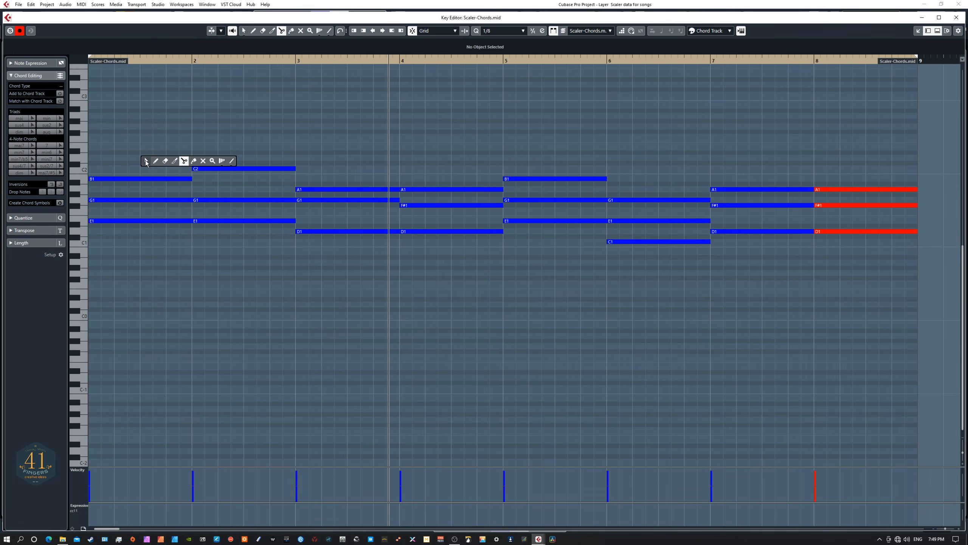
click(146, 161)
drag(132, 162, 174, 250)
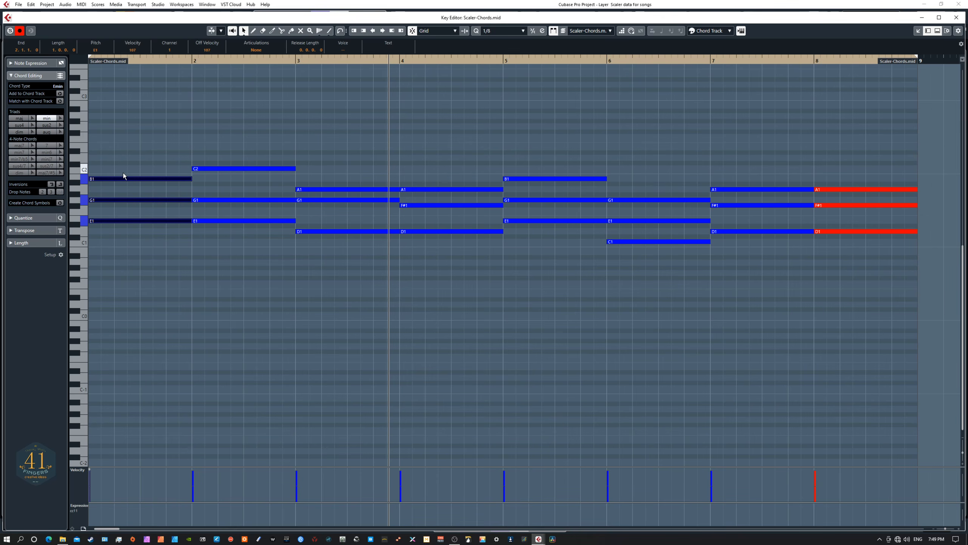
key(3)
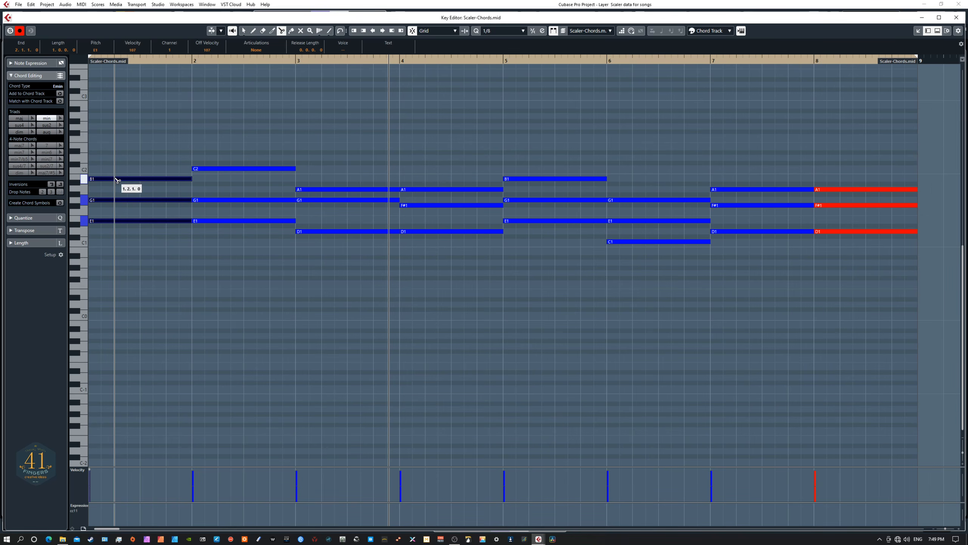
click(124, 181)
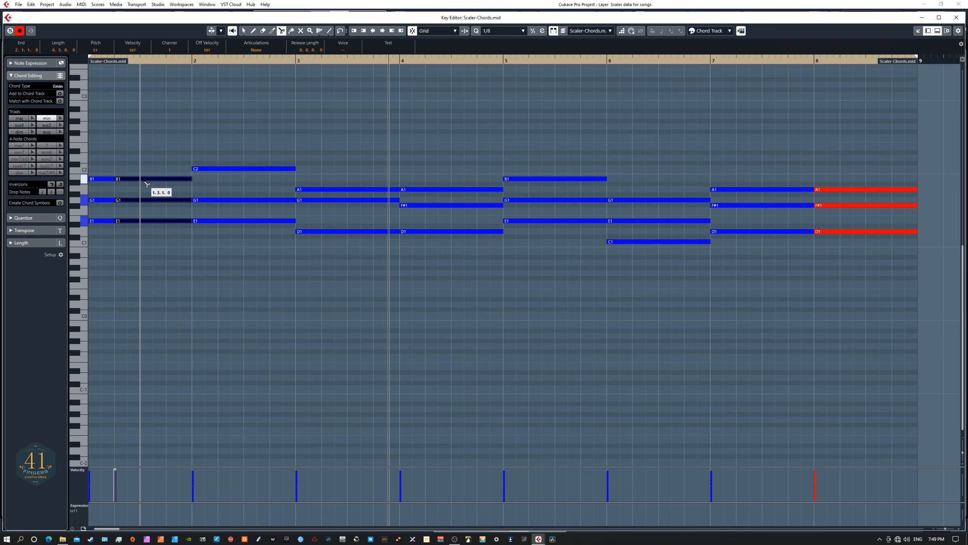
click(147, 183)
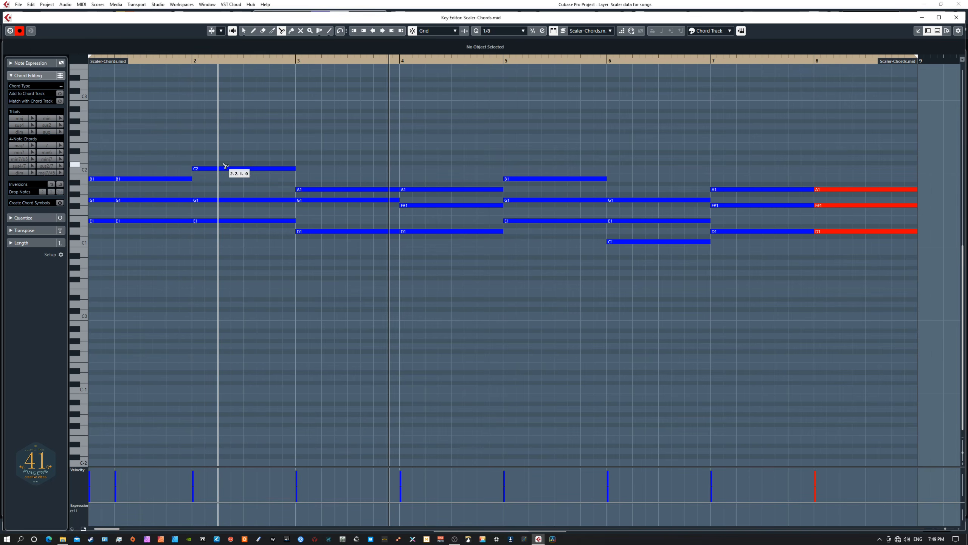
Step: Split the bar 2 chord at 2.2.1 and 2.3.3, and the bar 3 chord at 3.2.1 and 3.4.1
click(219, 169)
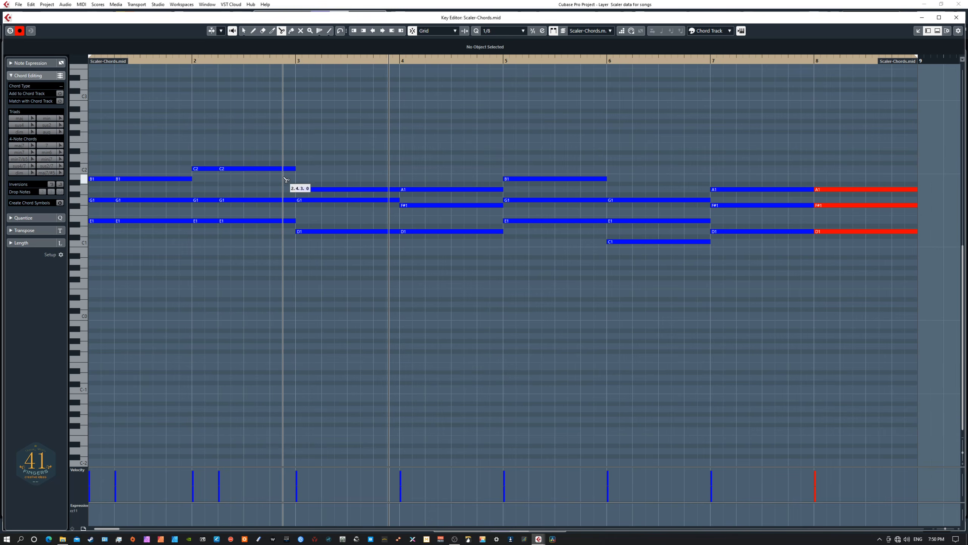
click(250, 169)
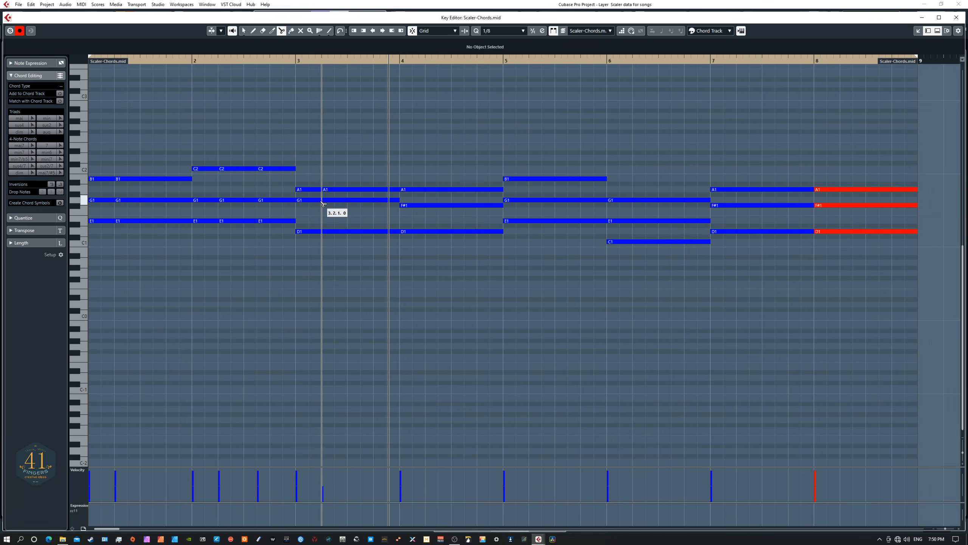
click(322, 201)
click(376, 200)
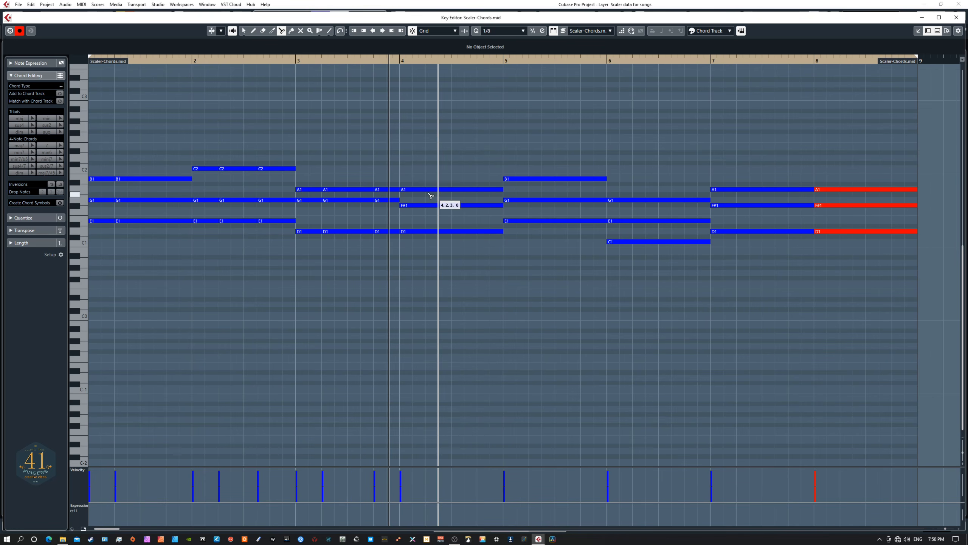
Step: Split all notes of the bar 4 chord at 4.2.1 and 4.4.1
right_click(449, 177)
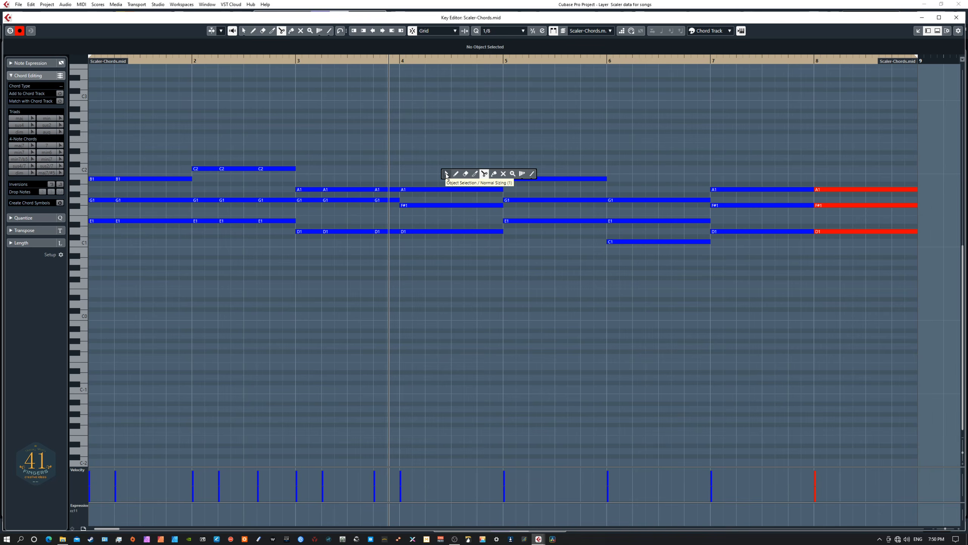
click(446, 174)
drag(438, 172, 856, 277)
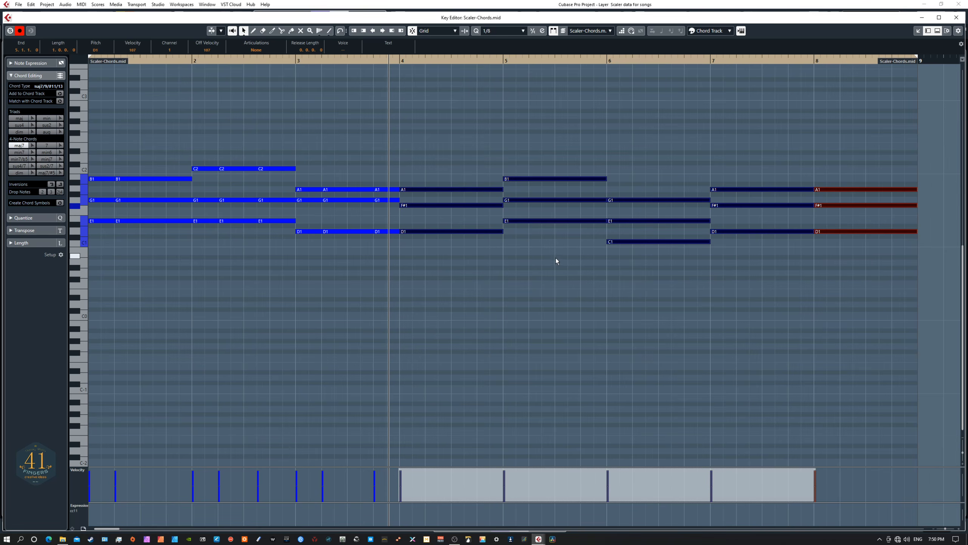
key(3)
click(451, 190)
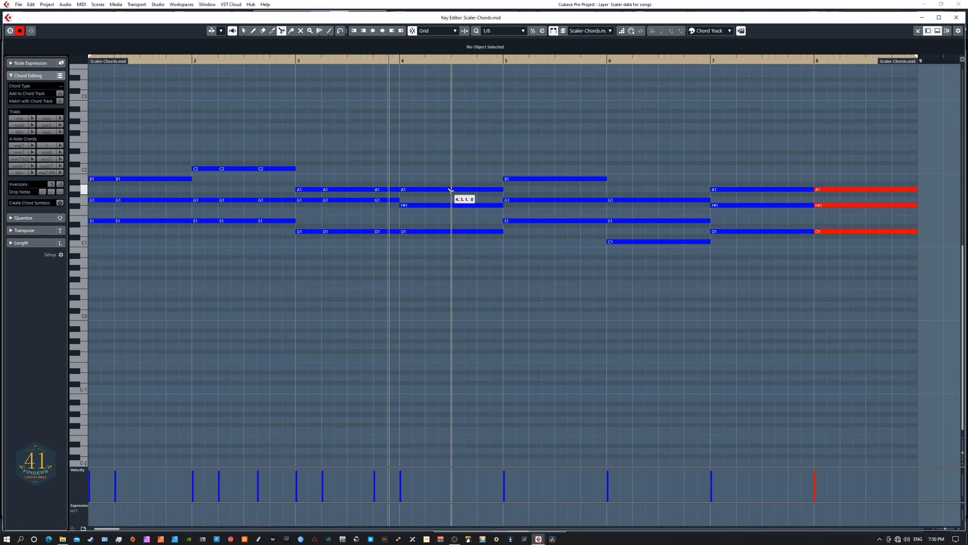
click(427, 189)
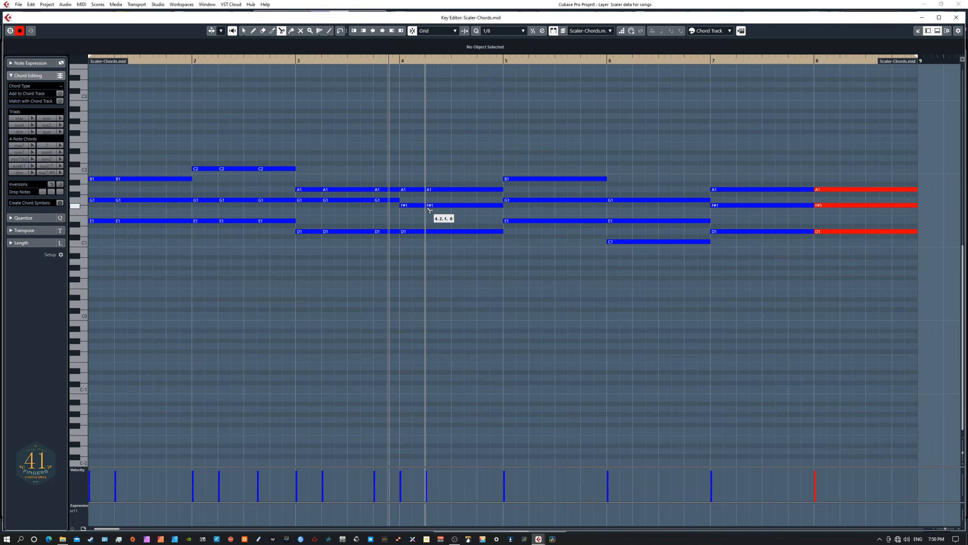
click(477, 190)
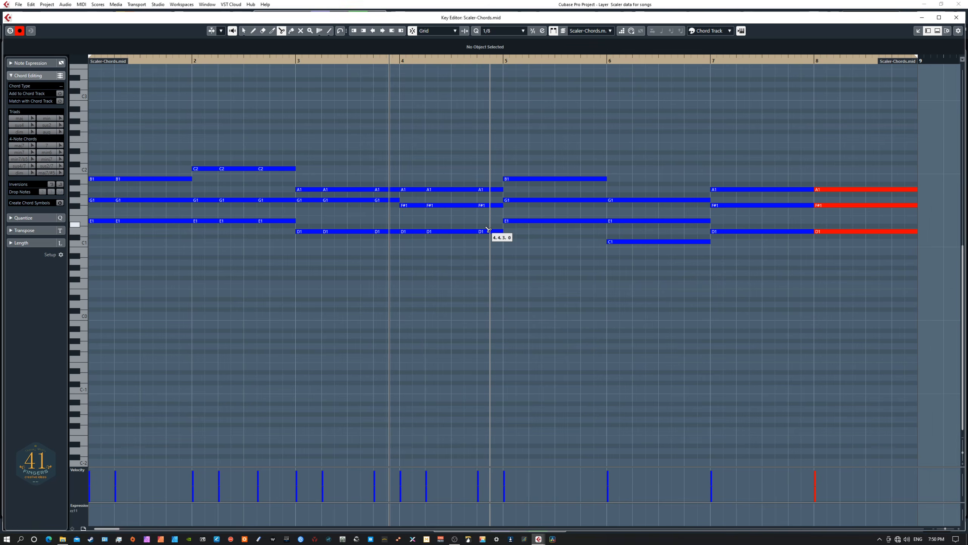
Step: Play back the choir part with its split chords, and return to the Object Selection tool
key(space)
key(space)
key(period)
key(space)
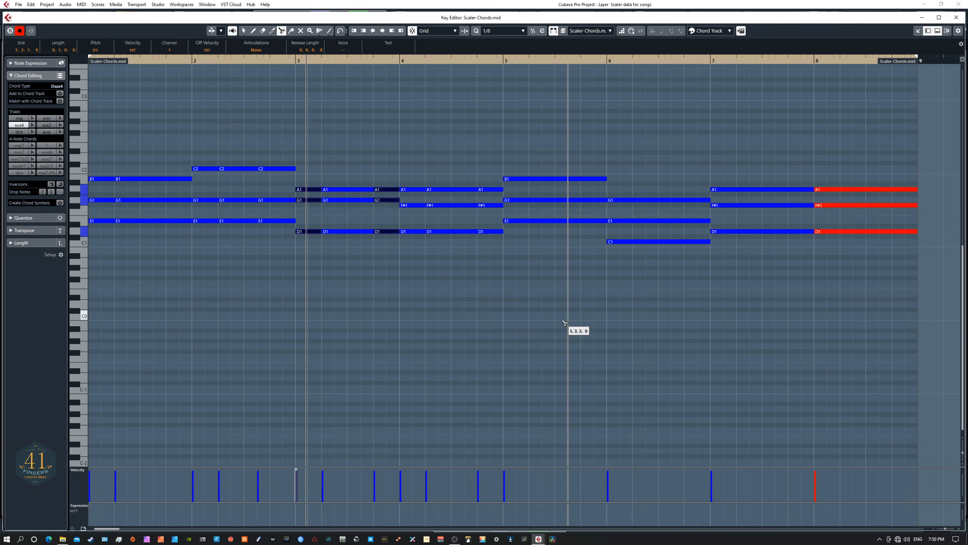
key(1)
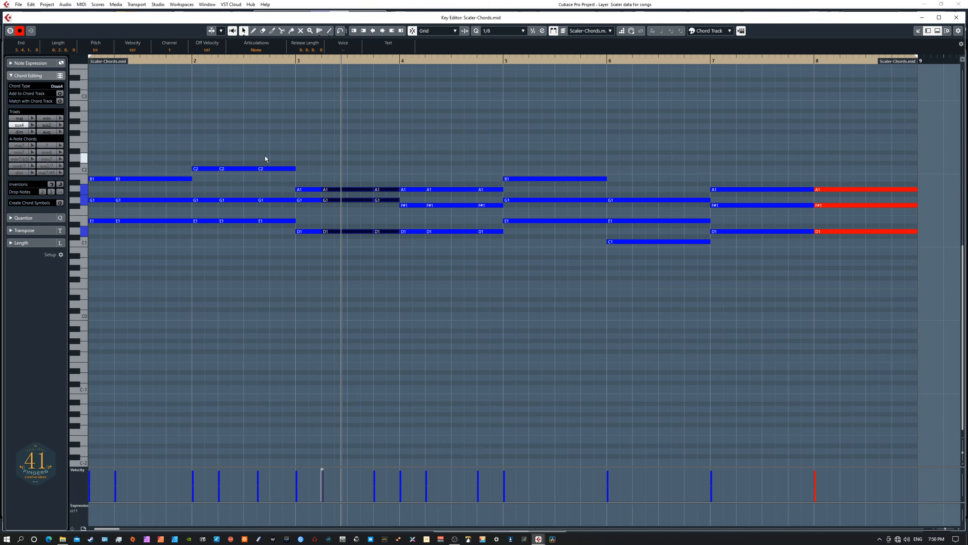
scroll(115, 149, up, 2)
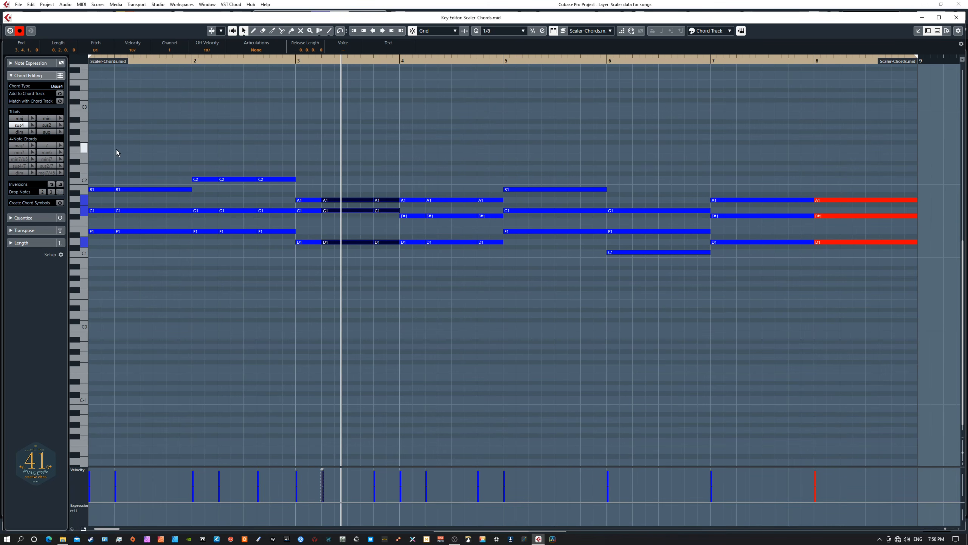
Step: Select all the choir chord notes and transpose them up two octaves
scroll(175, 219, up, 10)
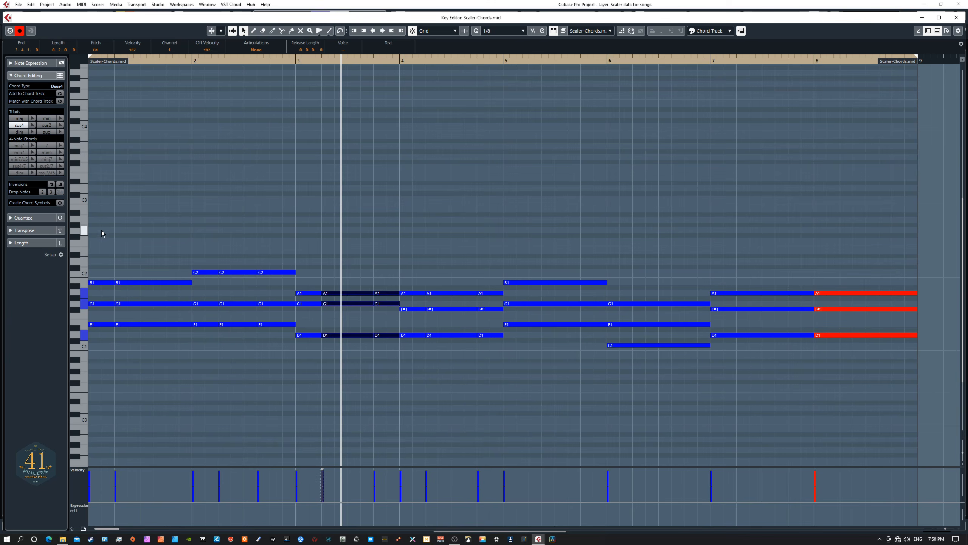
click(105, 238)
drag(105, 238, 853, 400)
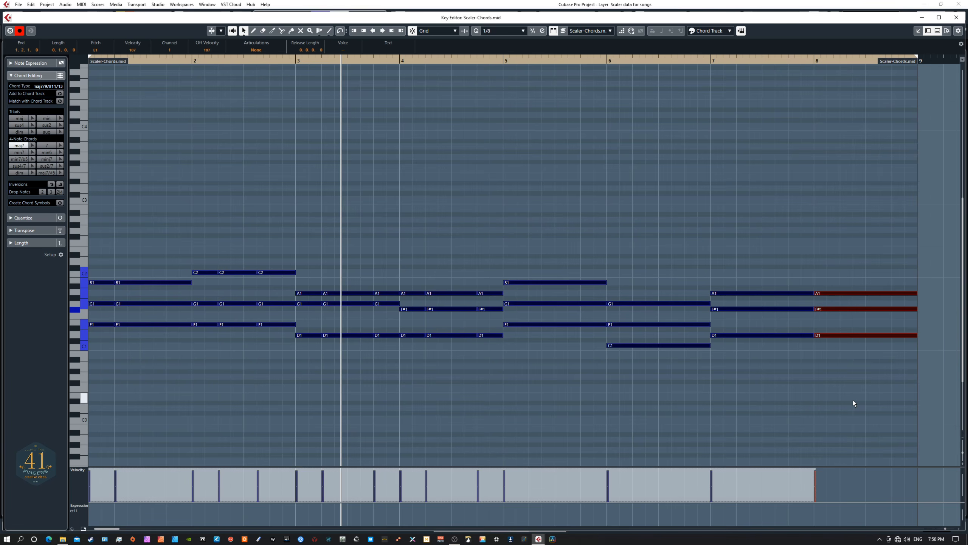
key(shift+Up)
key(shift+Up)
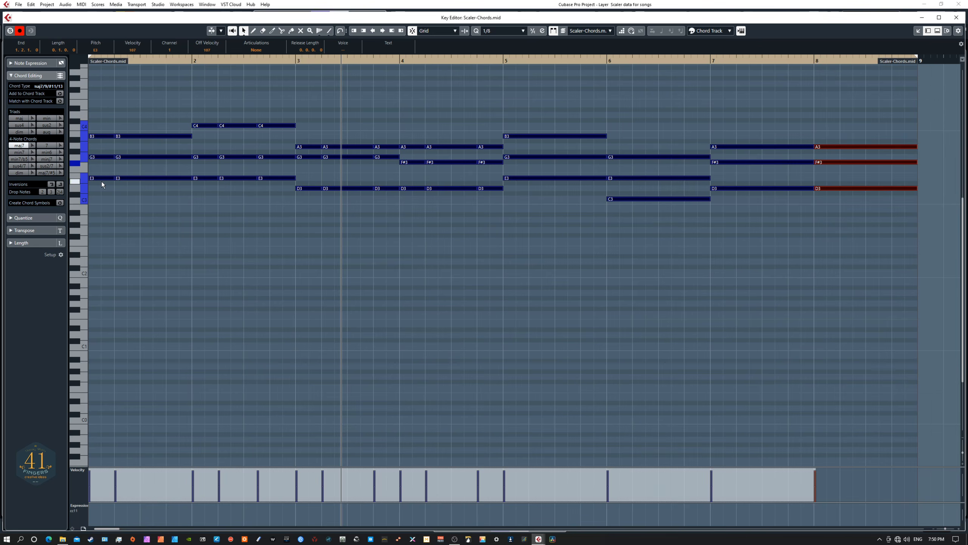
Step: Transpose all chord notes from F#3 downward one octave lower across all eight bars, and play back the wider voicing
click(98, 167)
drag(98, 167, 872, 275)
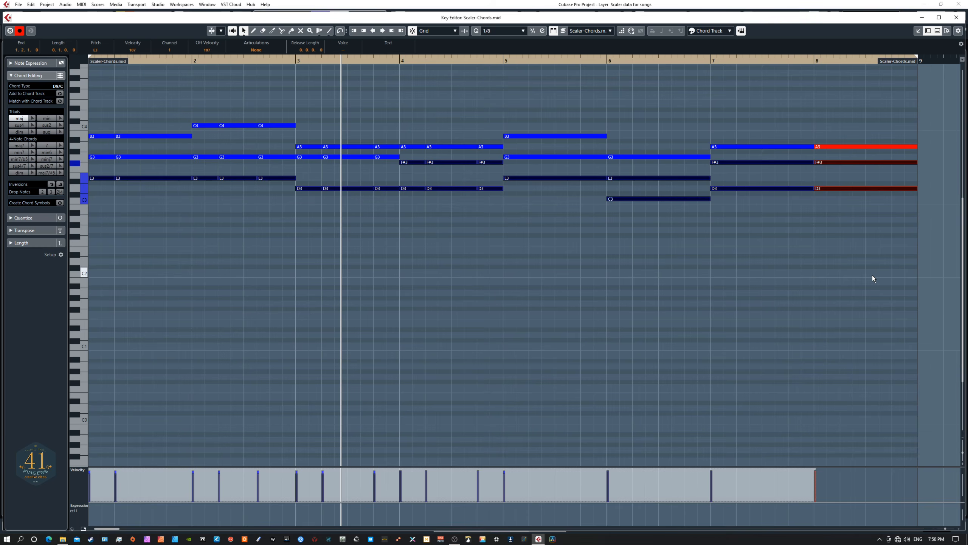
key(shift+Down)
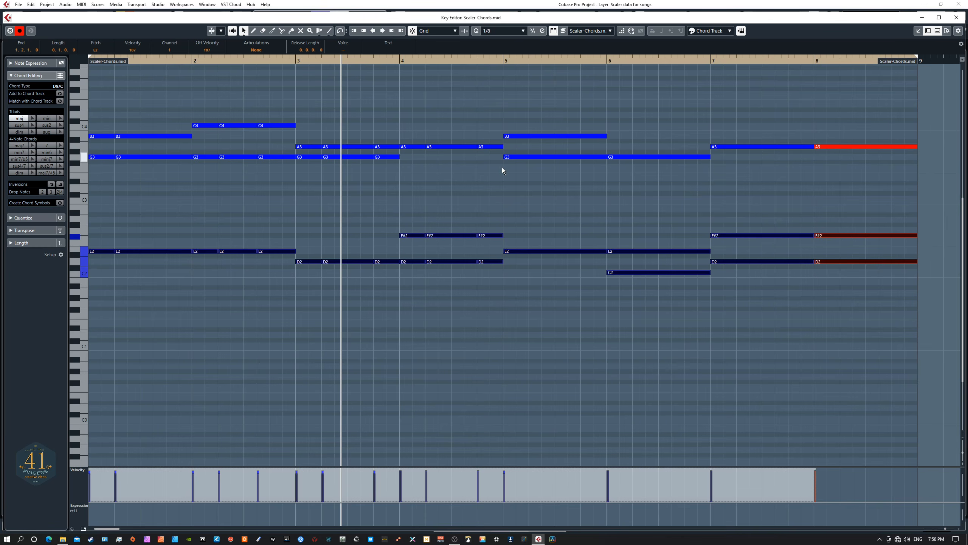
key(space)
click(535, 195)
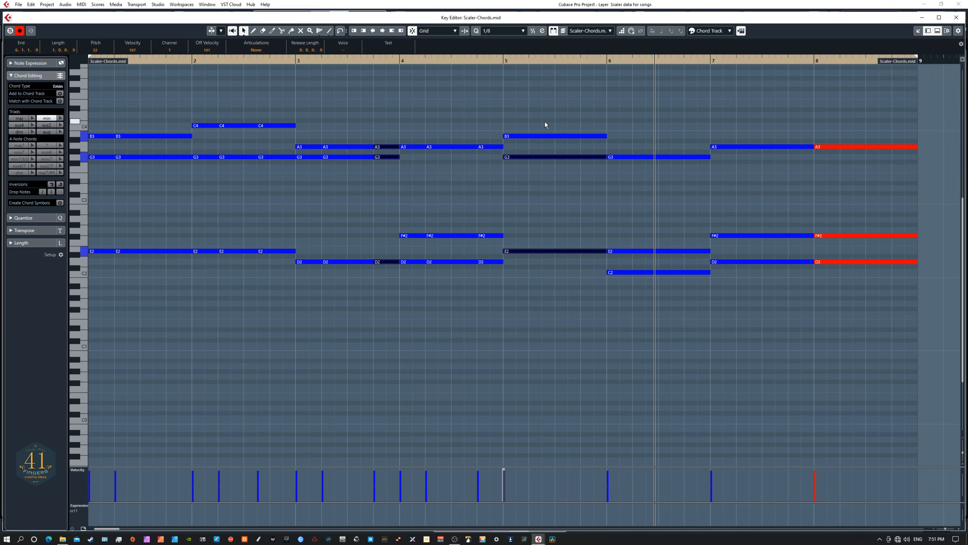
Step: Split the chord notes of bar 5 at beats 2 and 3, and those of bar 6 at 6.2.3 and 6.4.1
key(3)
click(533, 135)
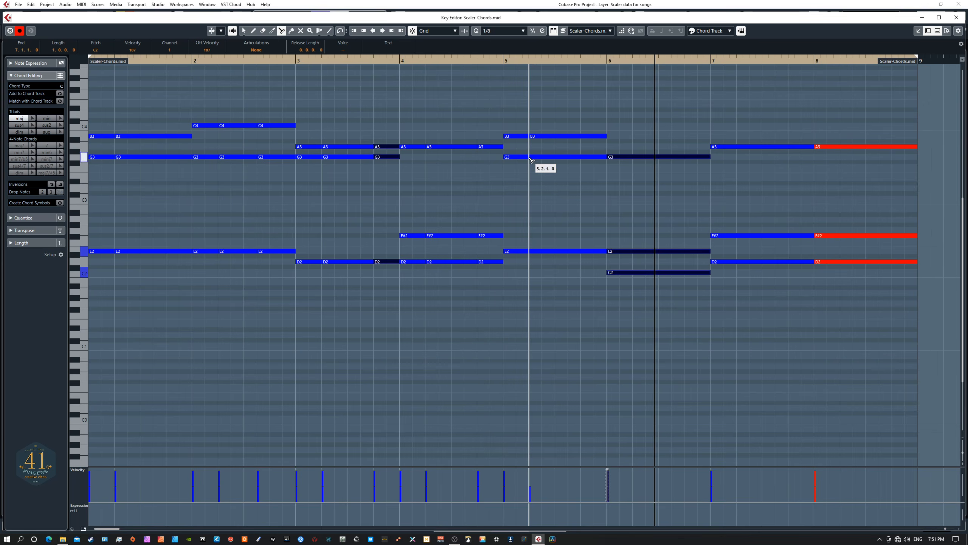
click(532, 252)
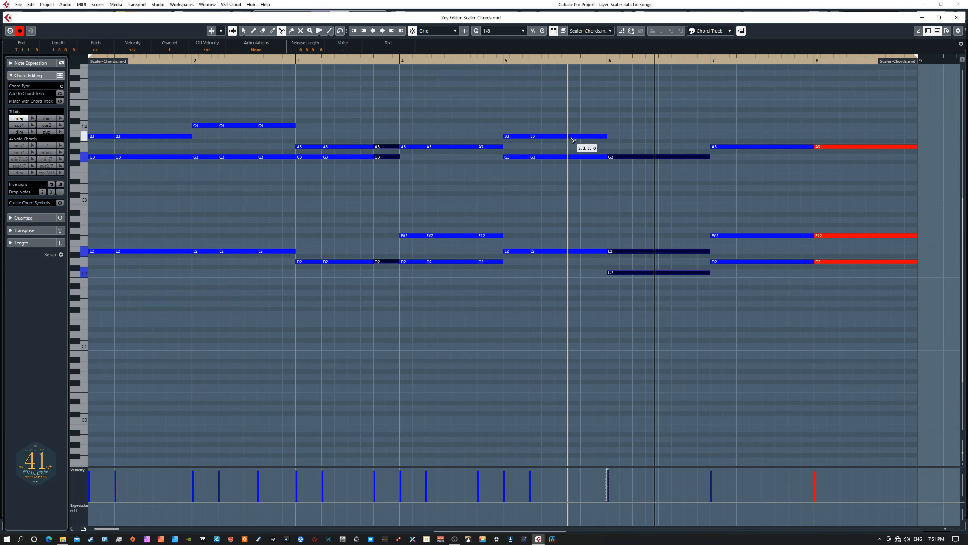
click(558, 251)
click(646, 157)
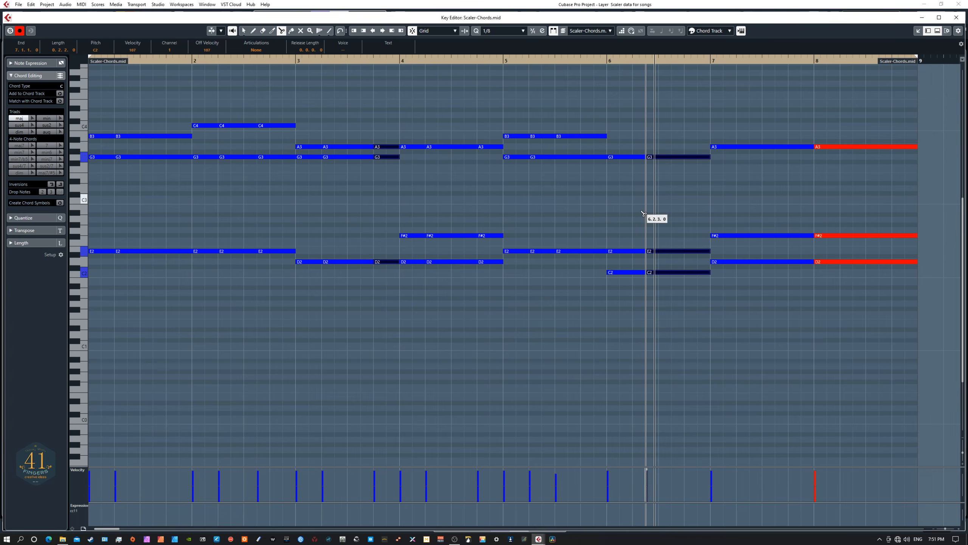
click(685, 156)
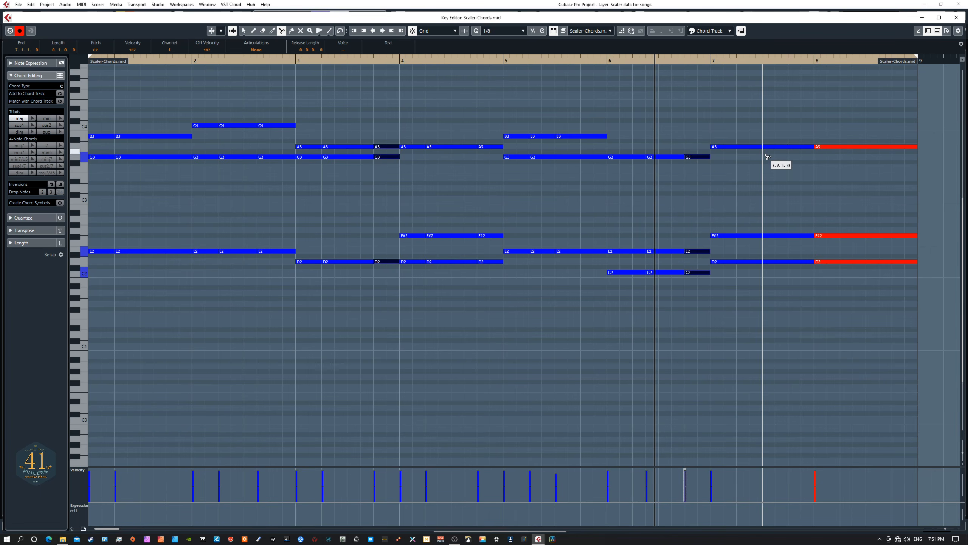
Step: Split bar 7's chord notes at beat 3 and bar 8's at beat 2, plus its F#2 and D2 at beat 4, and close the editor
click(764, 147)
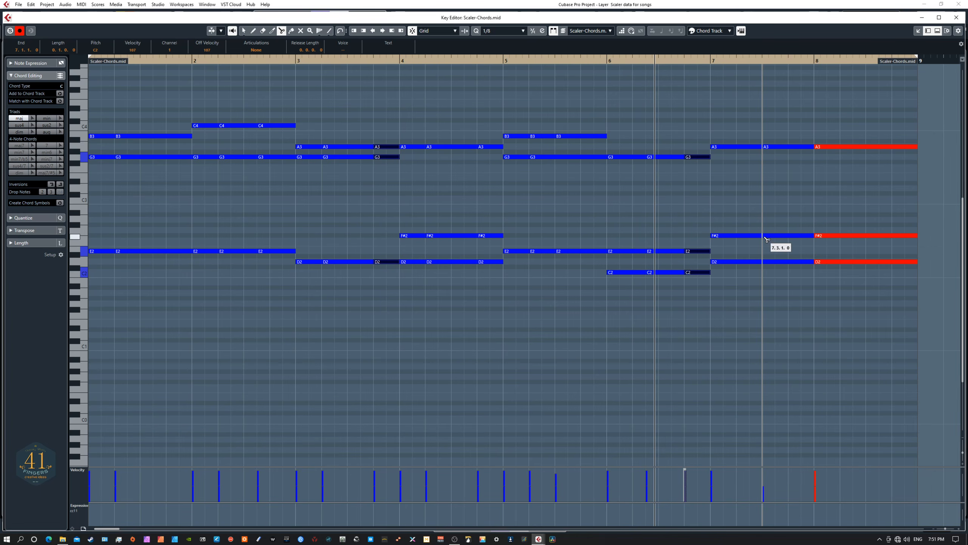
click(764, 235)
click(764, 262)
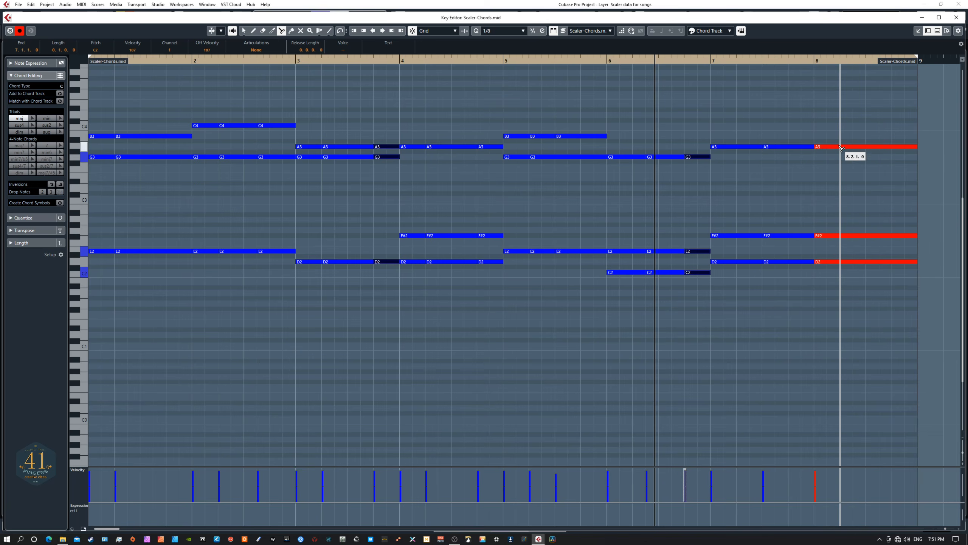
click(841, 147)
click(841, 235)
click(841, 262)
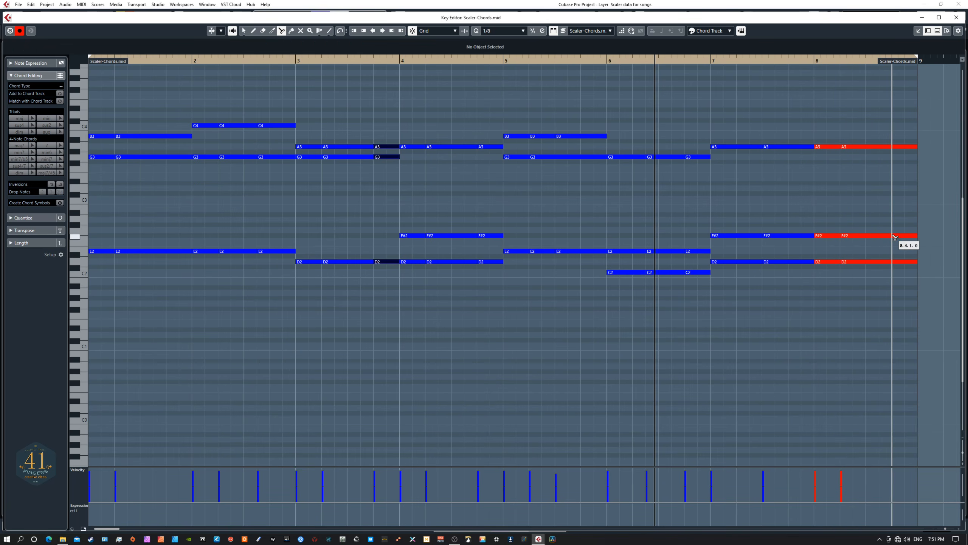
click(893, 235)
click(892, 262)
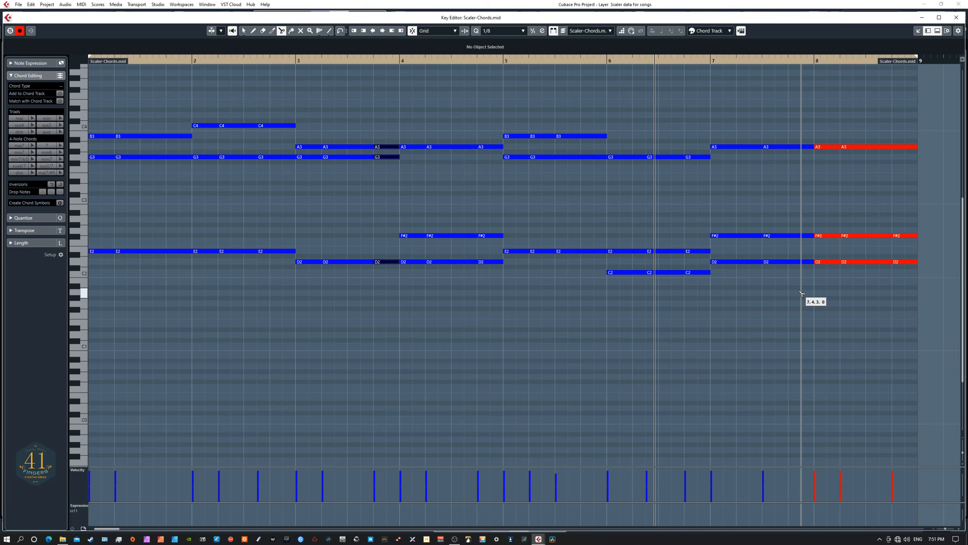
key(Return)
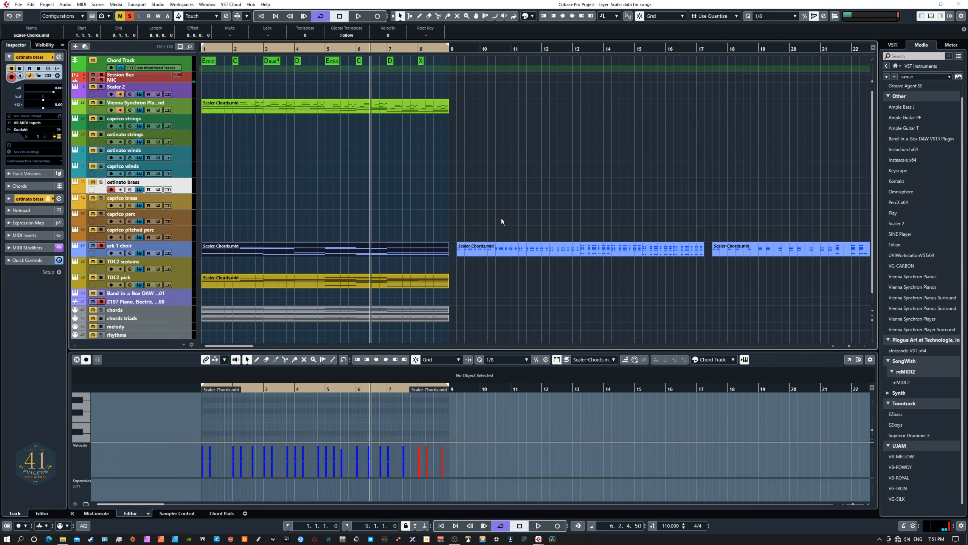
Step: Play the choir part from the start with the Vienna Synchron piano track soloed alongside it, and return to the start
key(Home)
key(space)
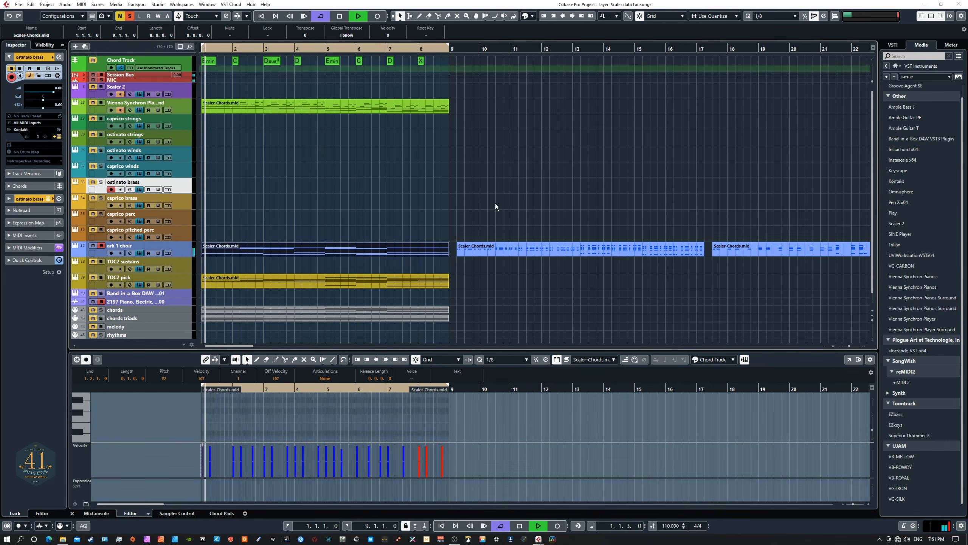
click(101, 103)
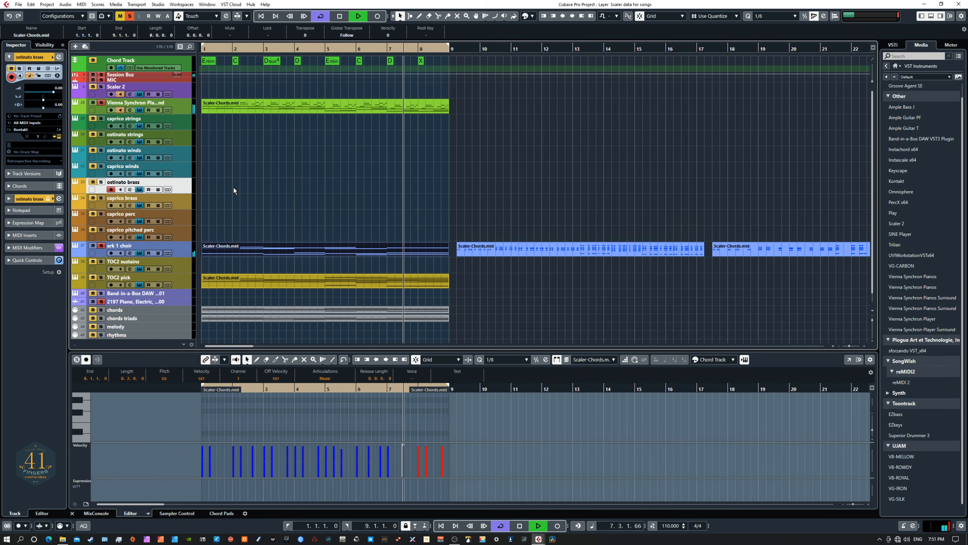
key(space)
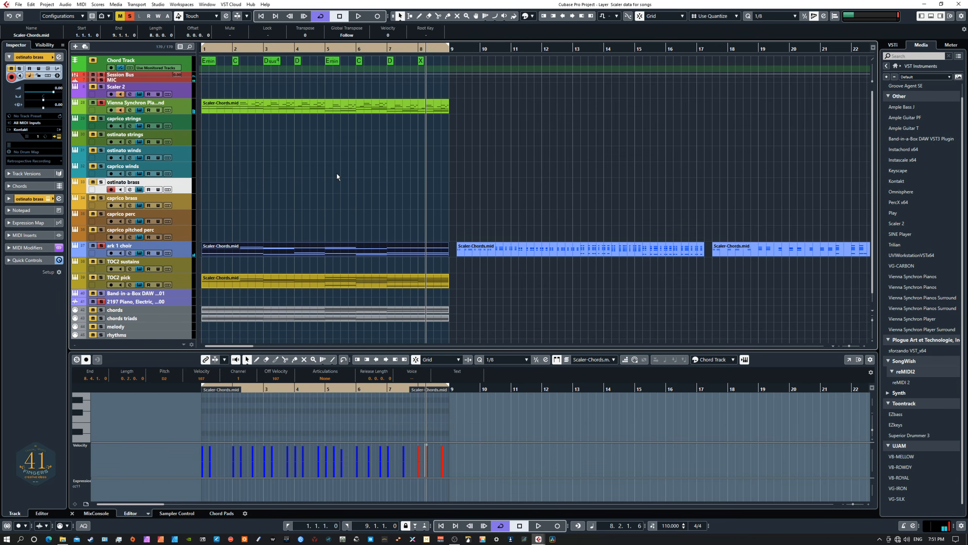
key(Home)
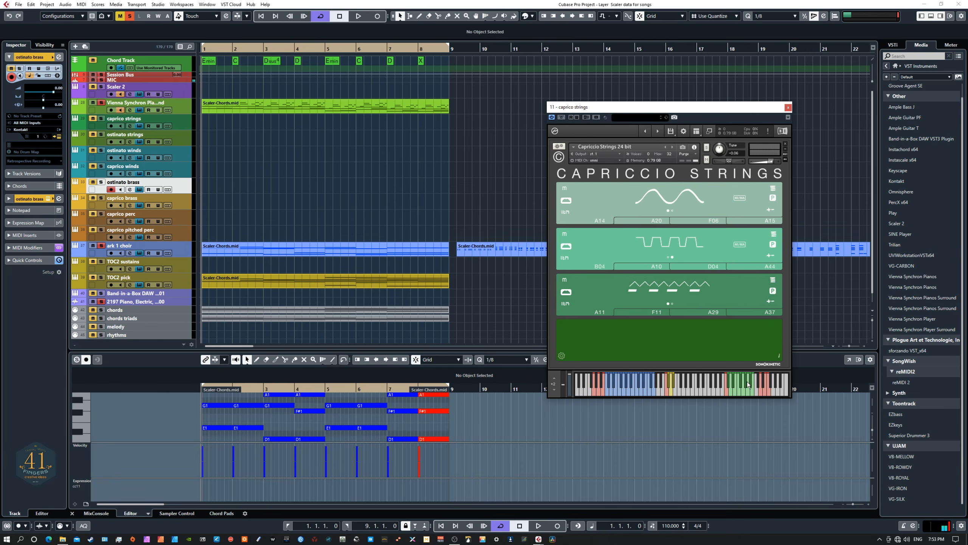
Step: Set the Vienna Synchron track's MIDI Modifiers range to Note Filter with minimum C1 and maximum B2
click(186, 109)
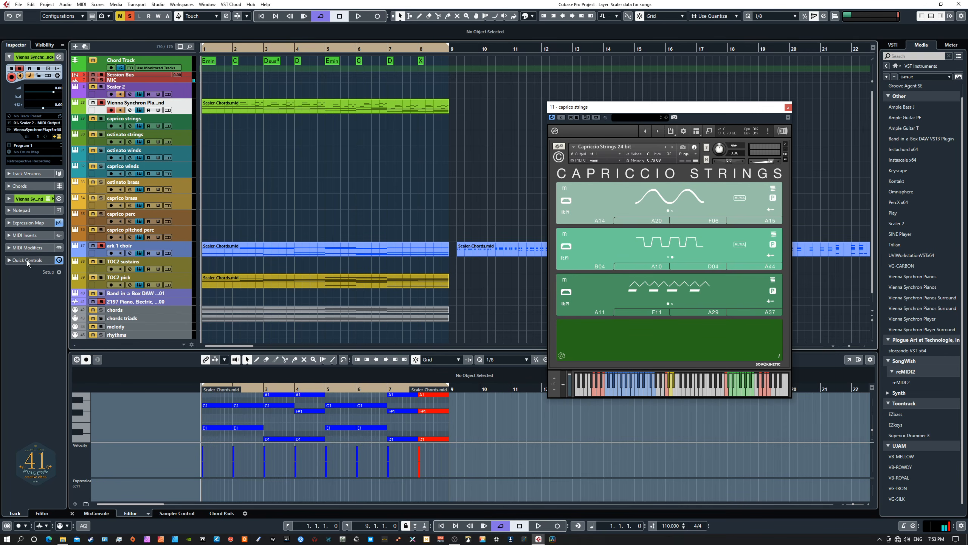
click(30, 247)
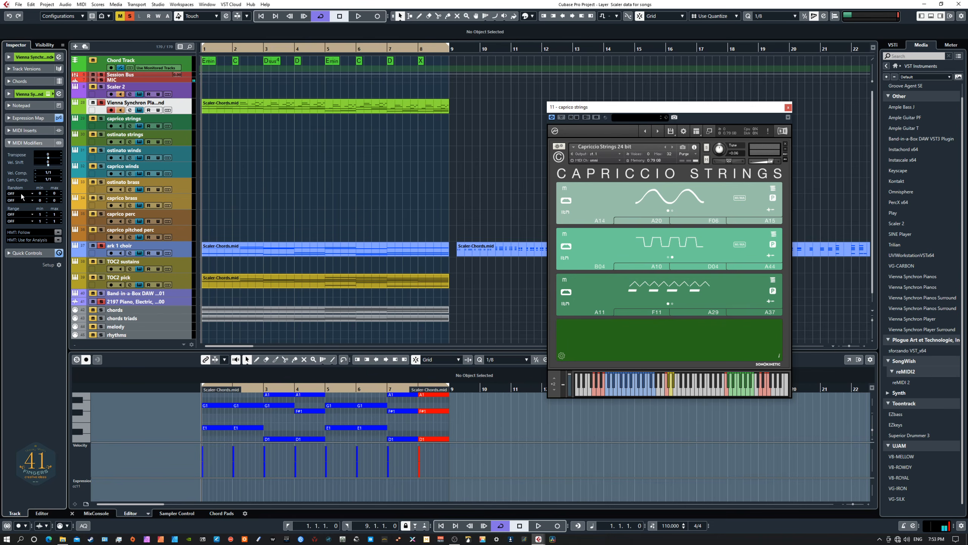
click(16, 214)
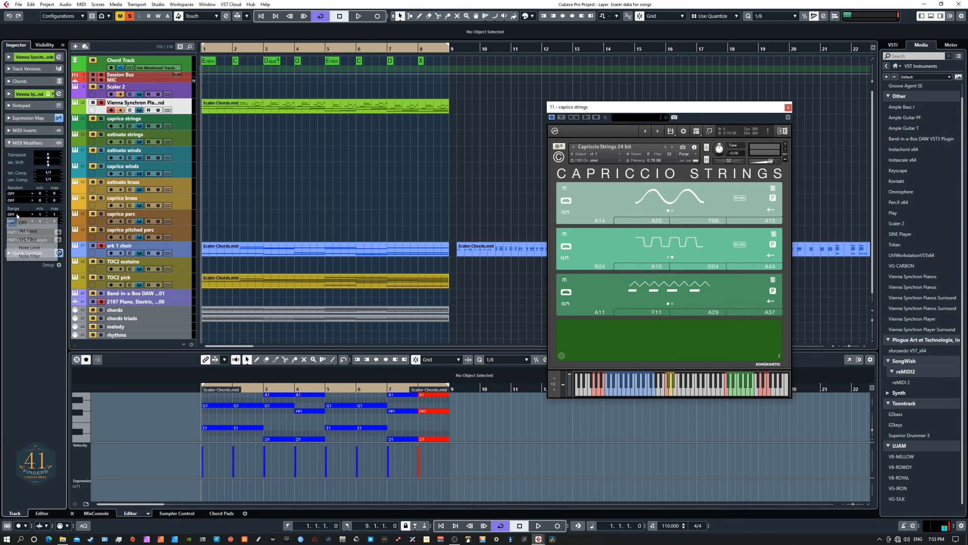
click(26, 256)
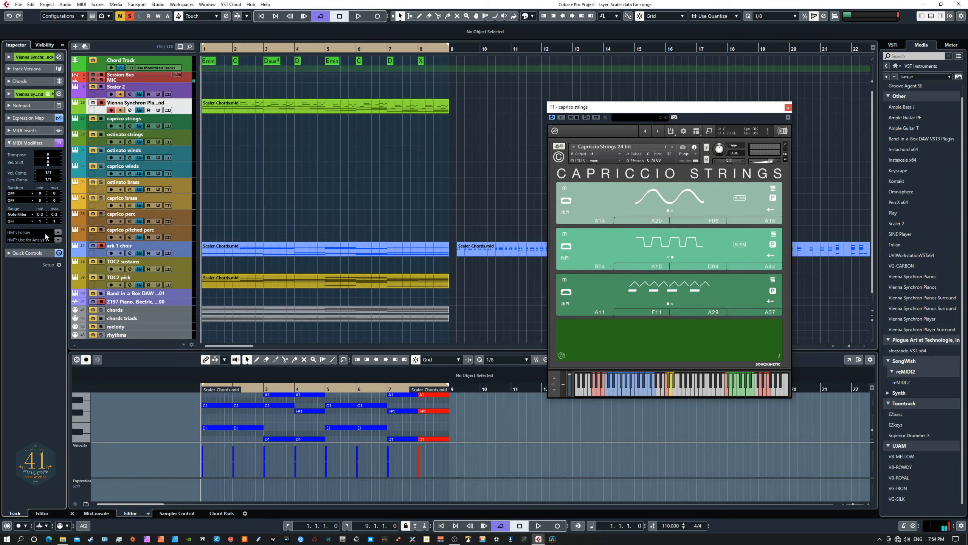
click(54, 214)
text(b2)
click(40, 214)
text(c)
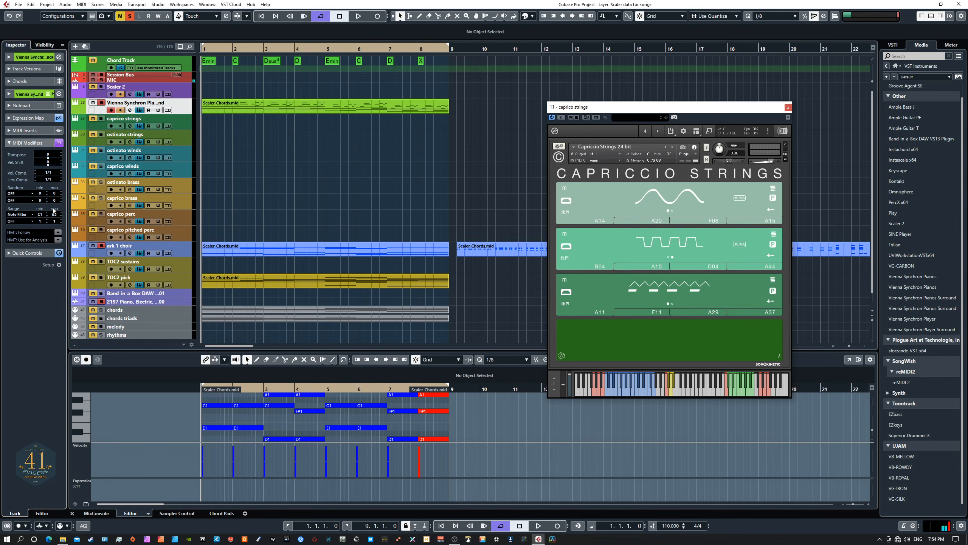
click(35, 144)
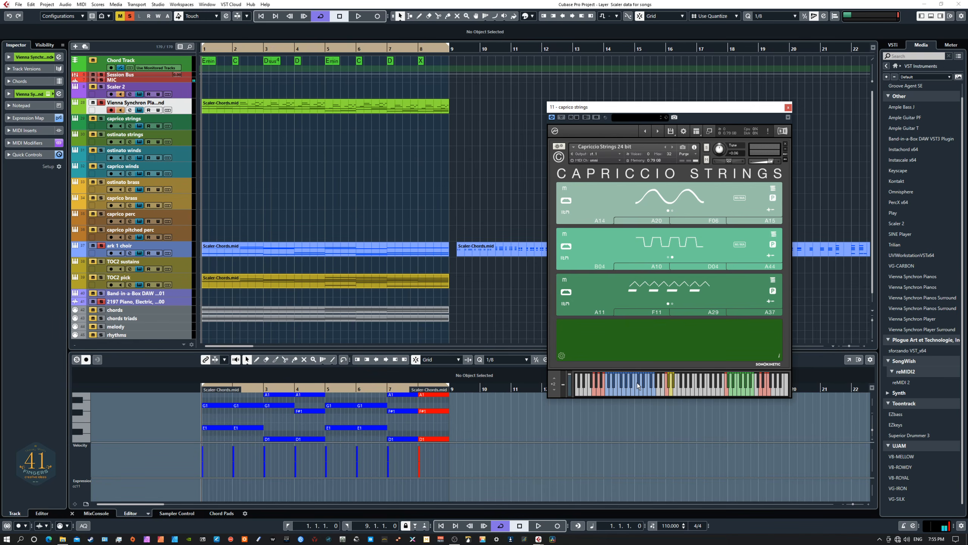
Step: Copy the chords triads part to the caprico strings track at bar 1
click(279, 317)
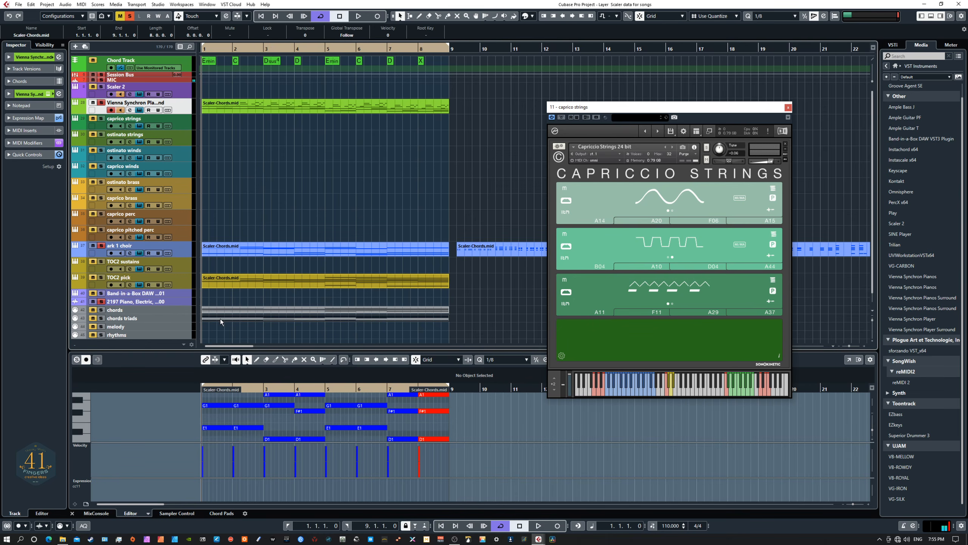
key(alt)
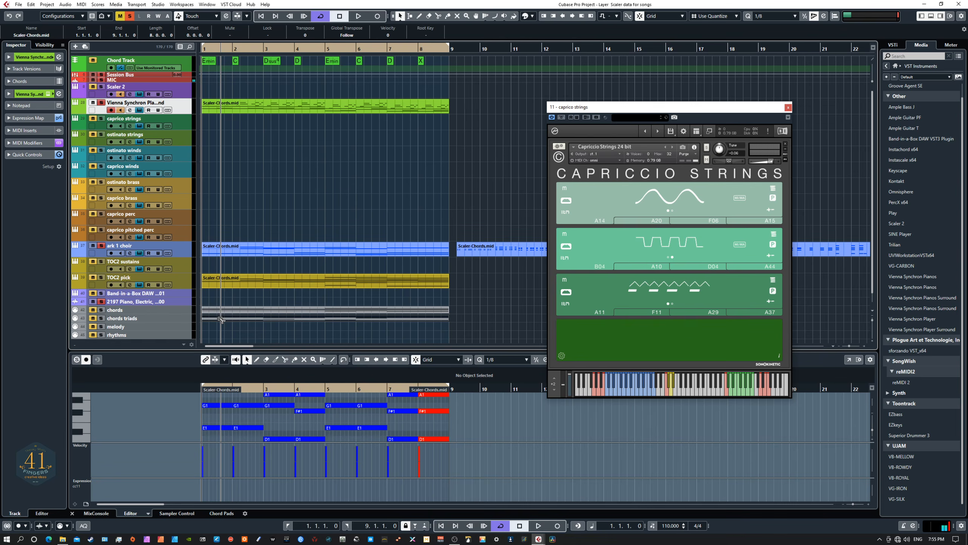
drag(221, 320, 219, 122)
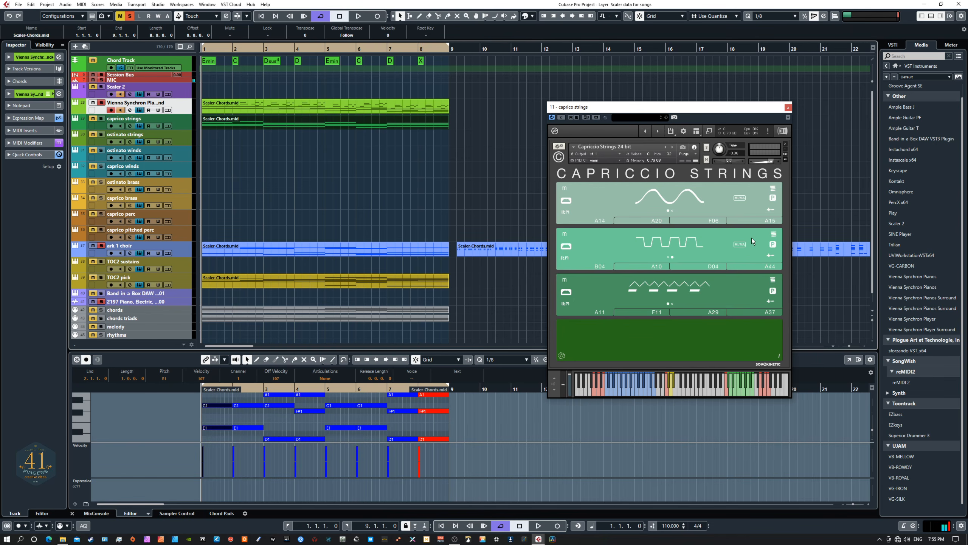
Step: Open the caprico strings part in the Key Editor, clear the plug-in window out of the way, and select all notes to check their range
double_click(288, 123)
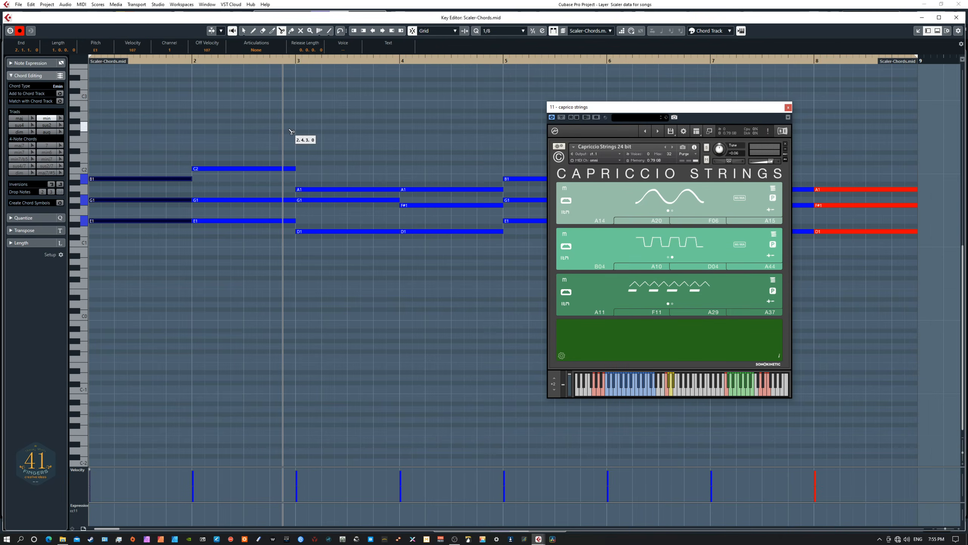
drag(651, 109, 0, 208)
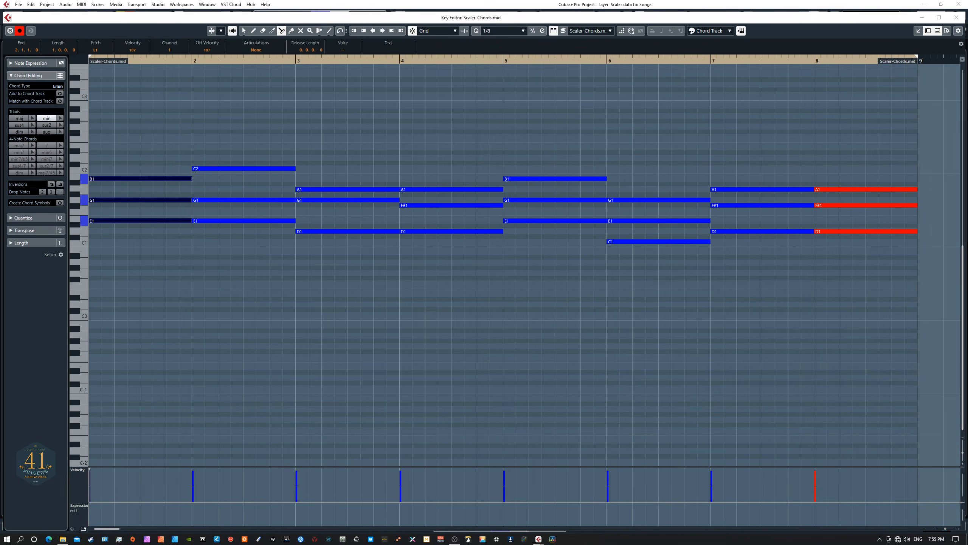
right_click(218, 248)
click(215, 248)
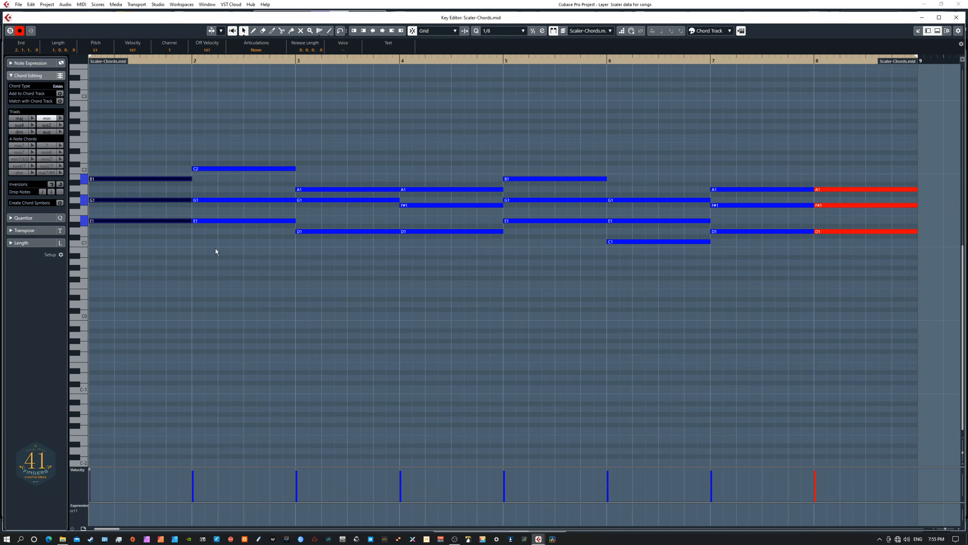
drag(110, 142, 855, 264)
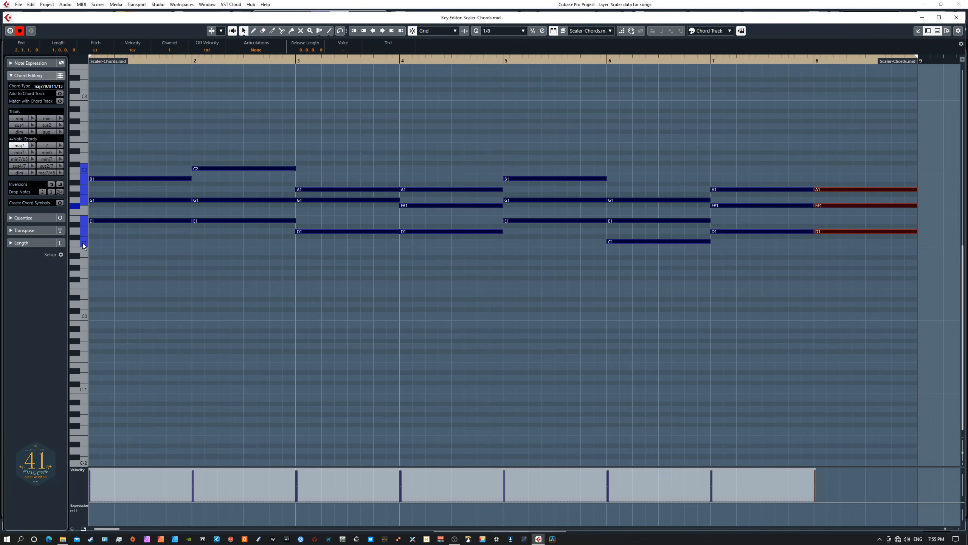
click(85, 104)
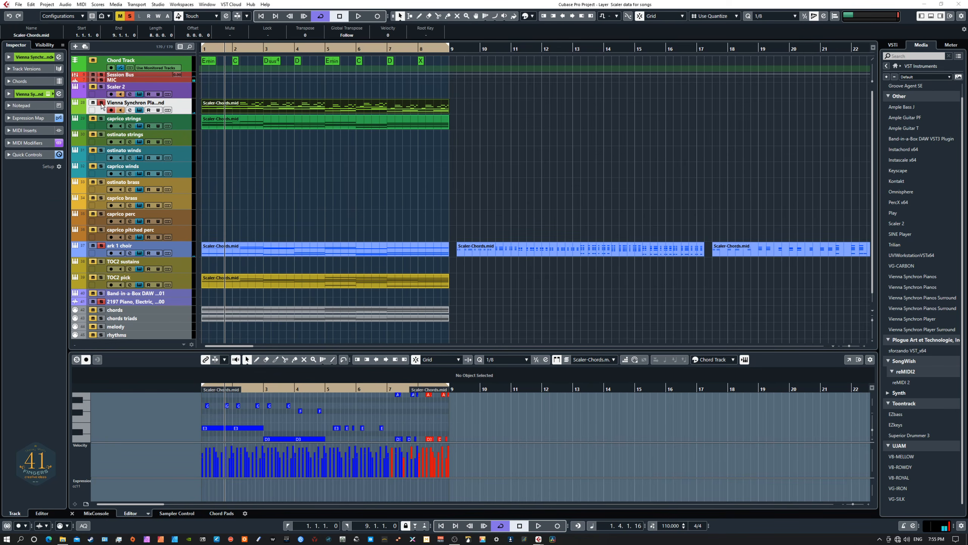
Step: Unsolo the Vienna Synchron and ark 1 choir tracks, and solo caprico strings while playing back the arrangement
click(101, 103)
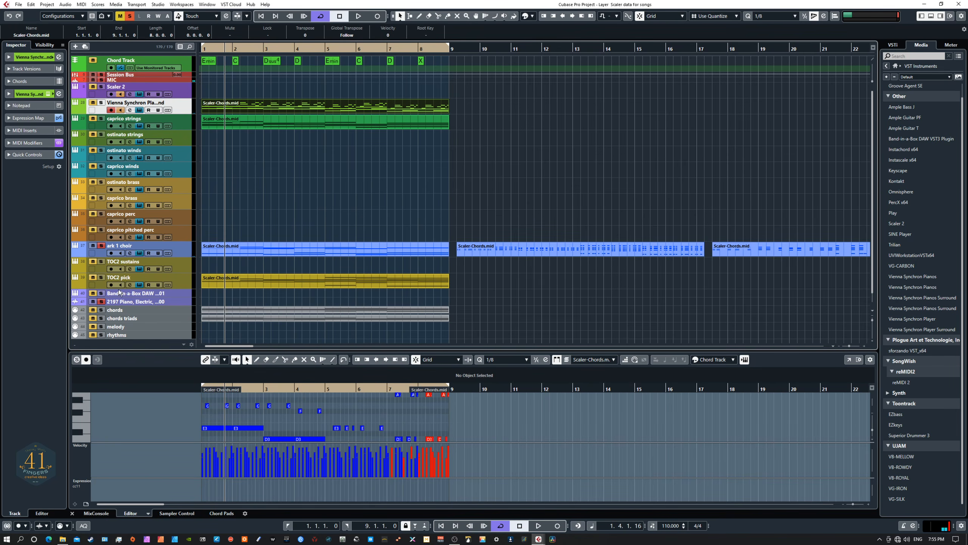
click(101, 245)
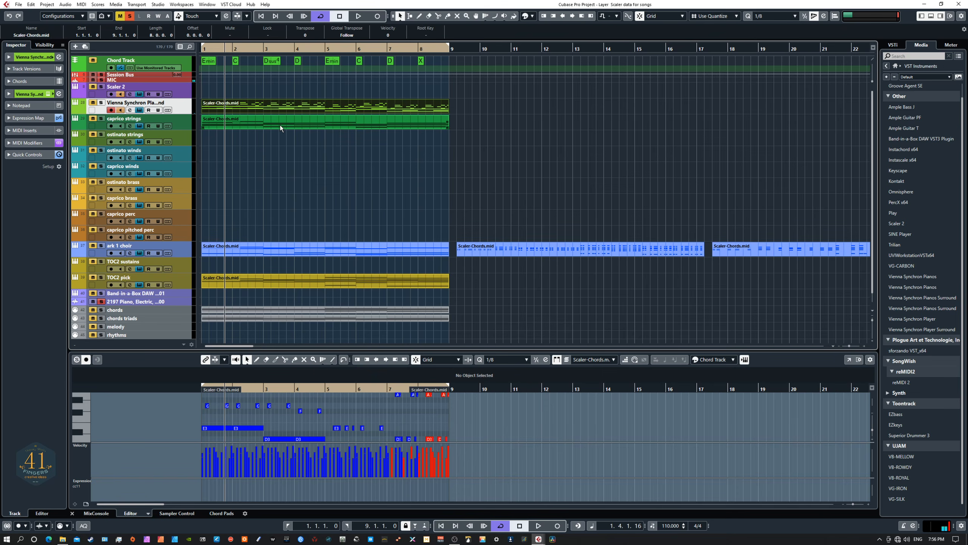
key(space)
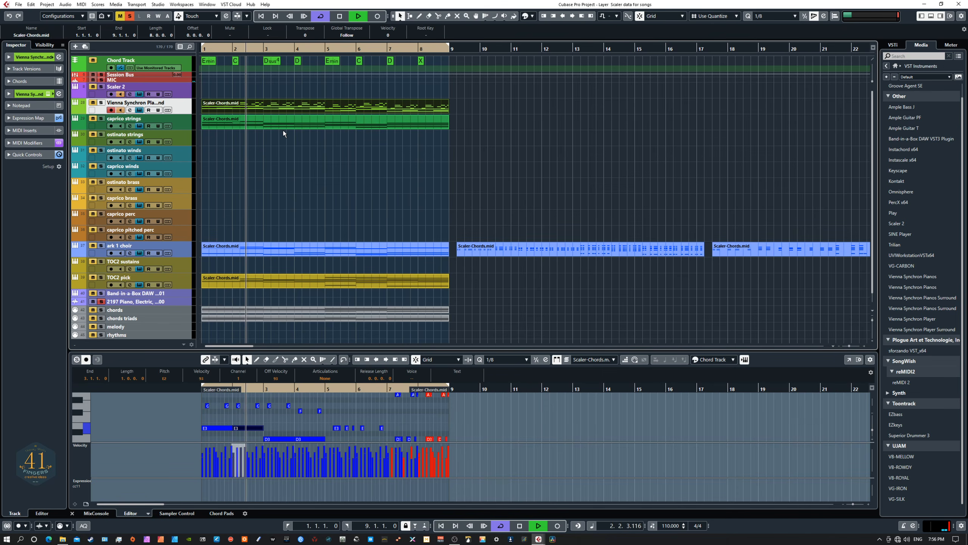
click(101, 119)
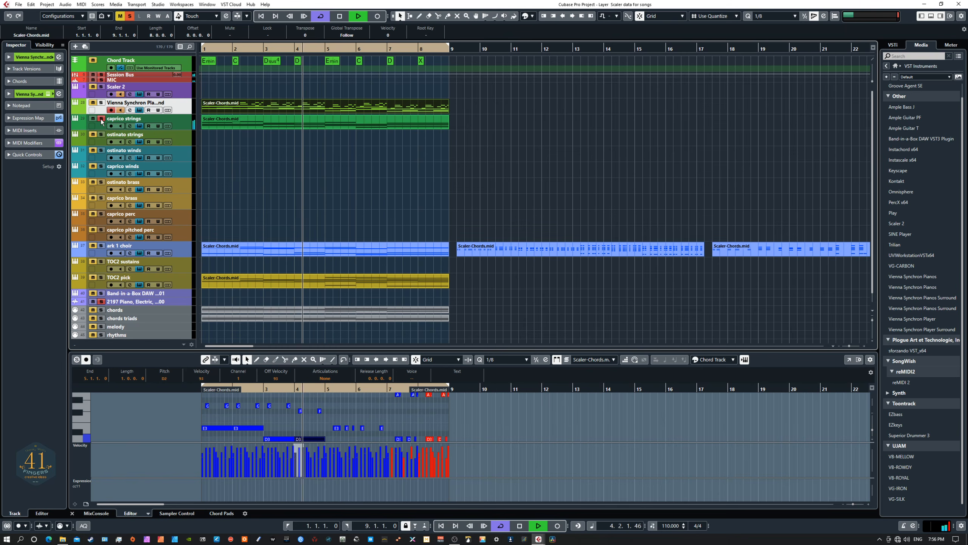
key(space)
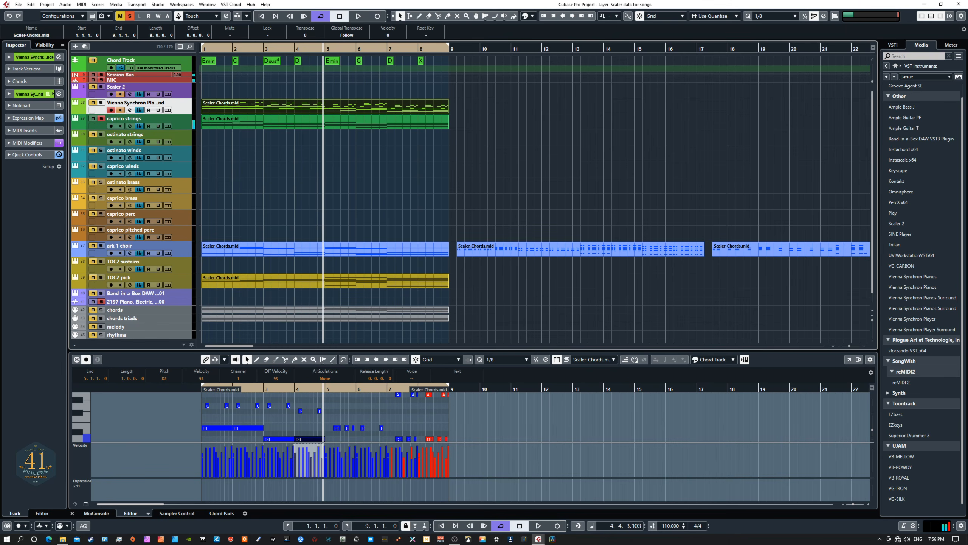
Step: Mute the first and third phrase fields in the caprico strings instrument and audition the remaining phrase
click(139, 126)
drag(672, 206, 704, 83)
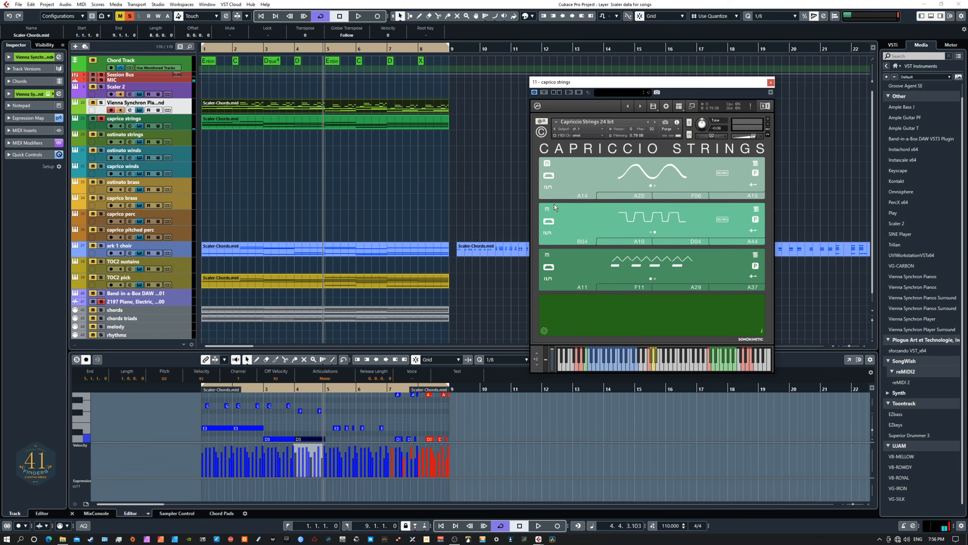
click(546, 257)
key(space)
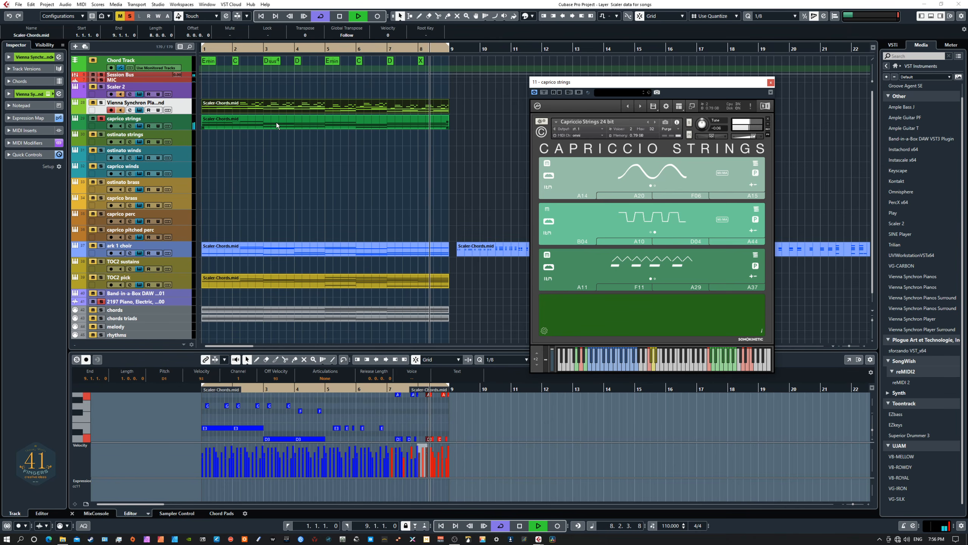
key(space)
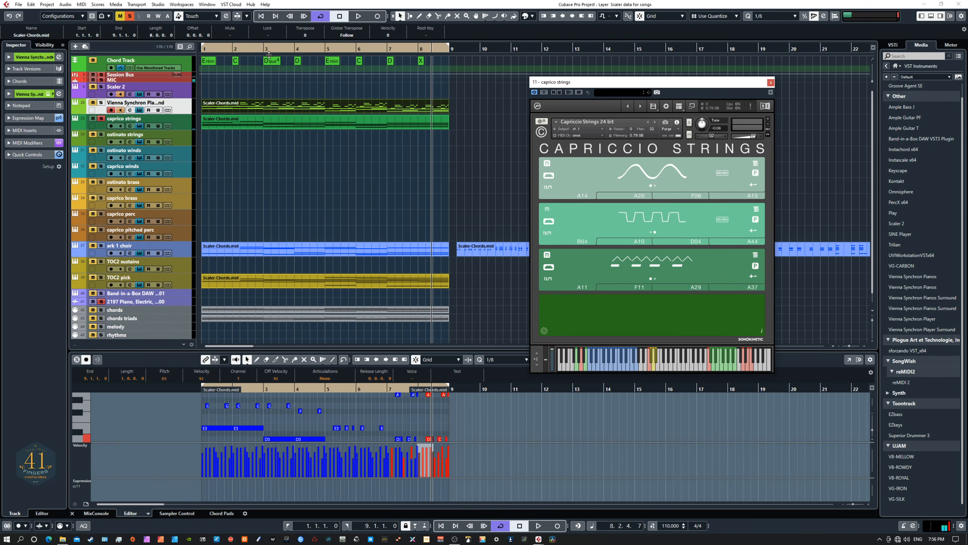
Step: Return the playback position to bar 1 and open the caprico strings part in the Key Editor
click(278, 120)
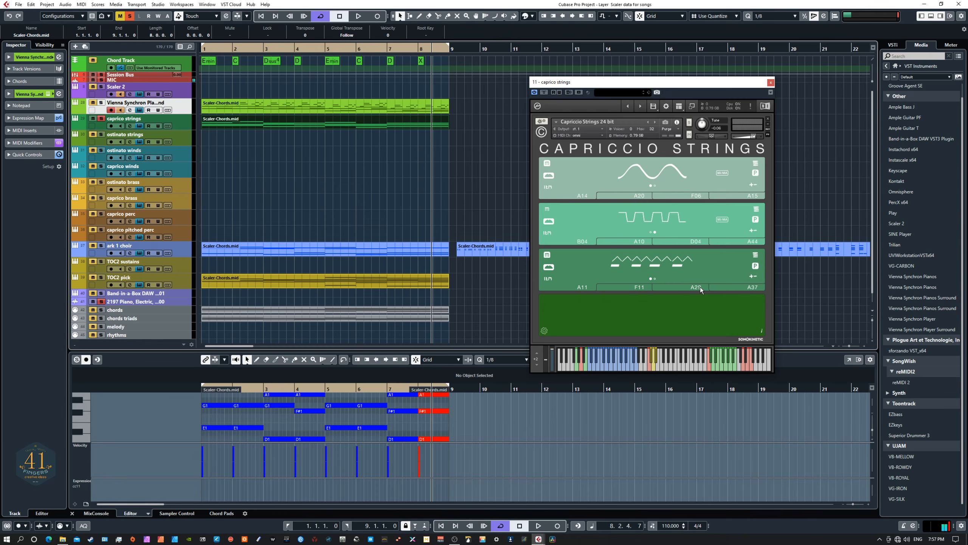
key(KP_Decimal)
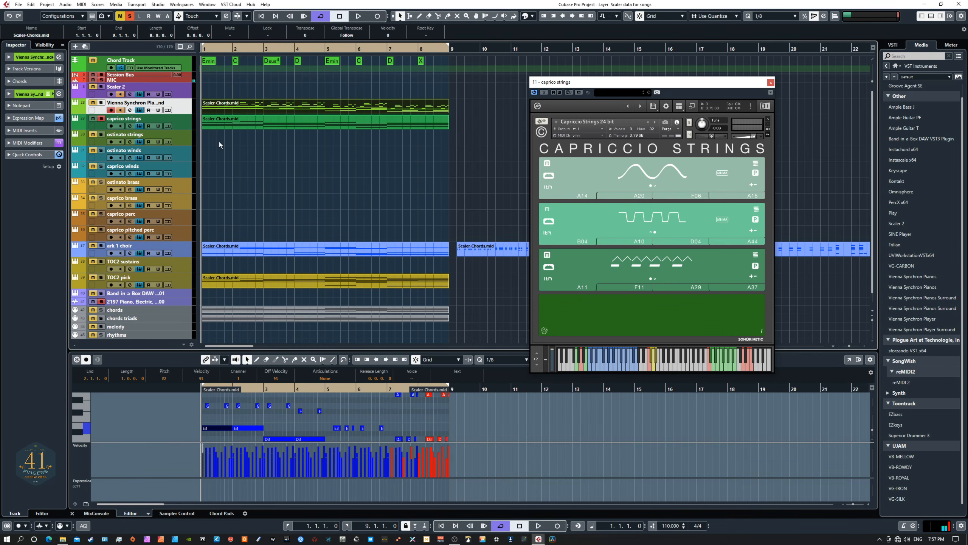
click(242, 127)
click(278, 122)
double_click(279, 129)
drag(366, 299, 356, 539)
drag(340, 264, 344, 269)
scroll(344, 269, up, 3)
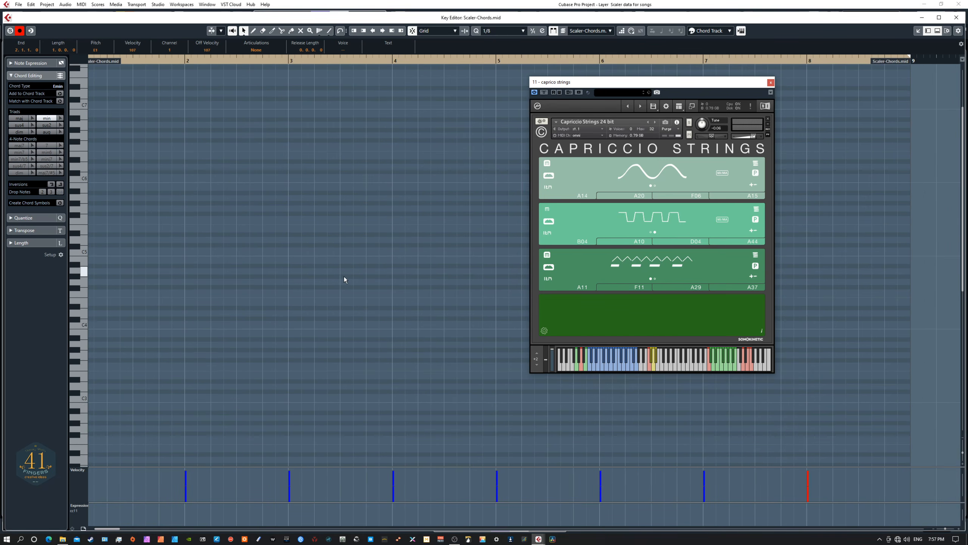
Step: Select the notes in bar 3 to check their chord type, clear the plug-in window, and close the Key Editor
scroll(343, 280, down, 7)
drag(324, 228, 338, 321)
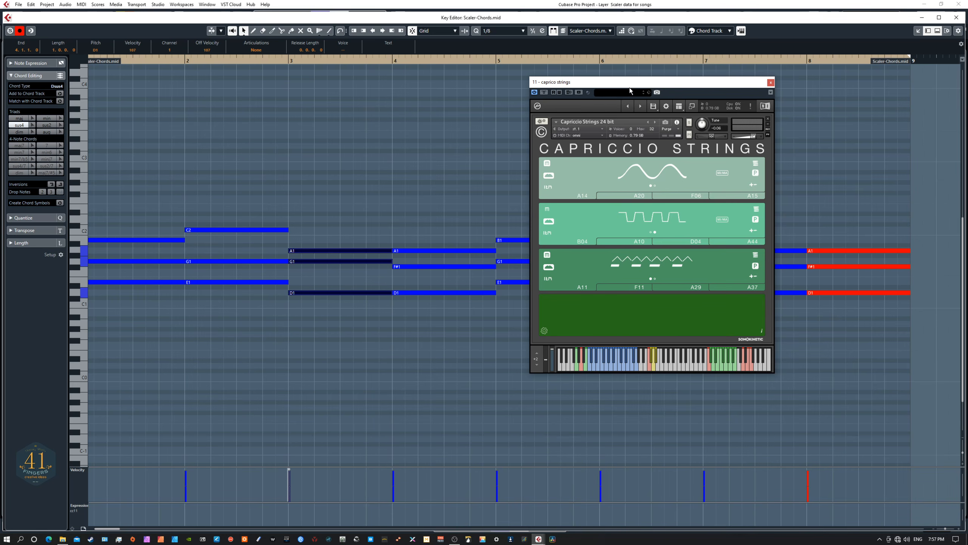
drag(632, 84, 0, 149)
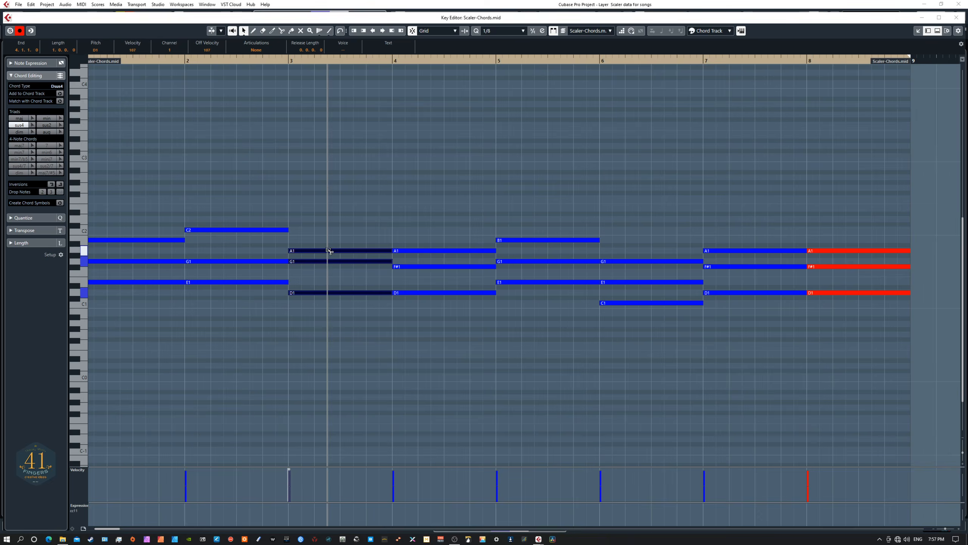
key(Return)
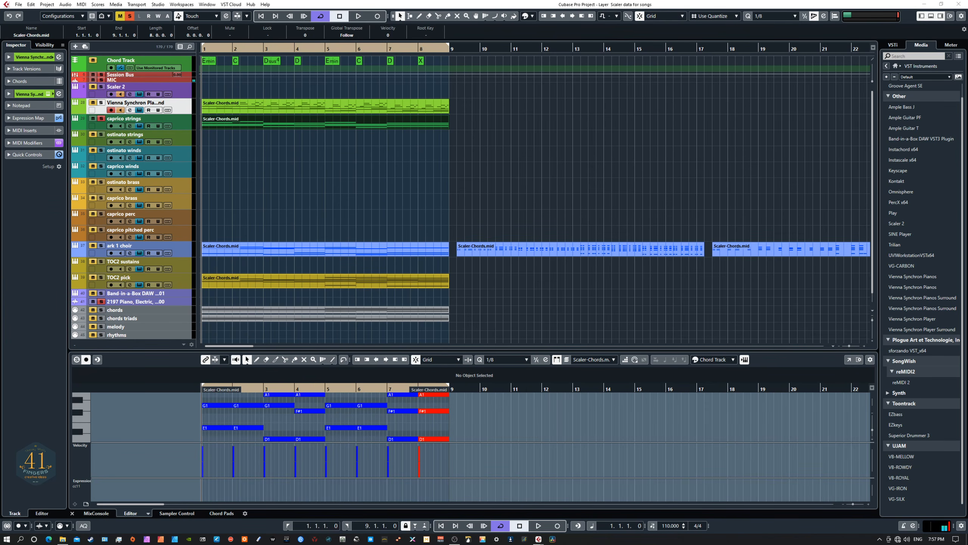
Step: Open Scaler 2 and audition the E min, C maj/E and D sus4 chords of the progression
drag(373, 170, 575, 130)
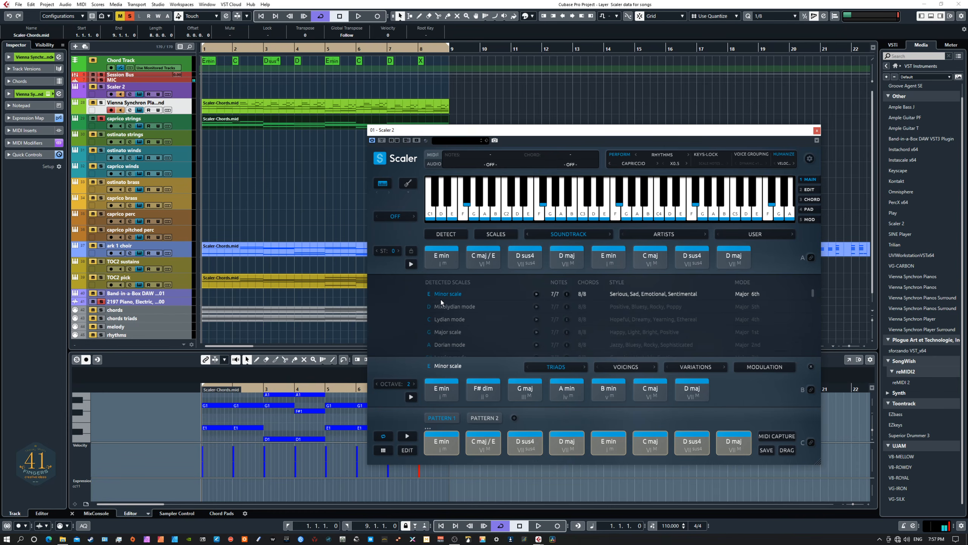
click(442, 256)
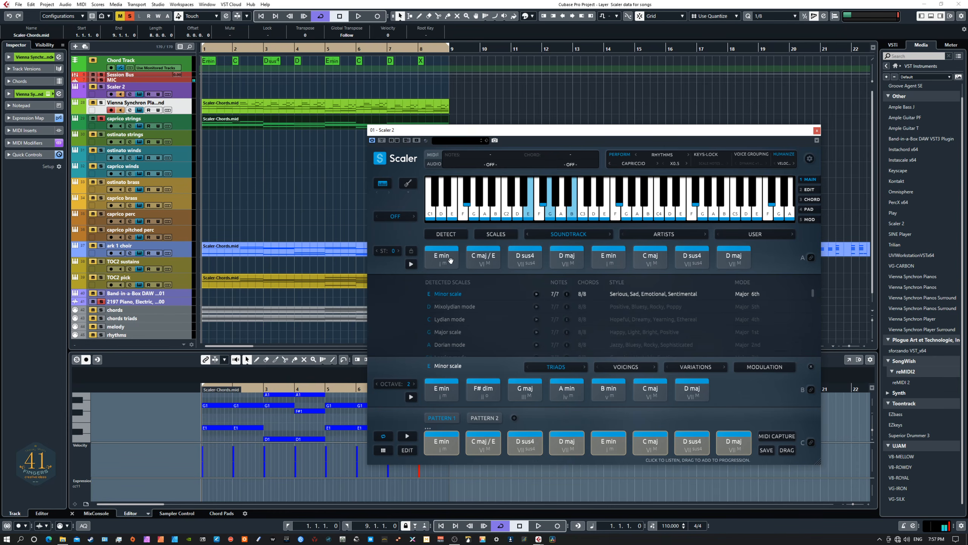
click(481, 255)
click(521, 263)
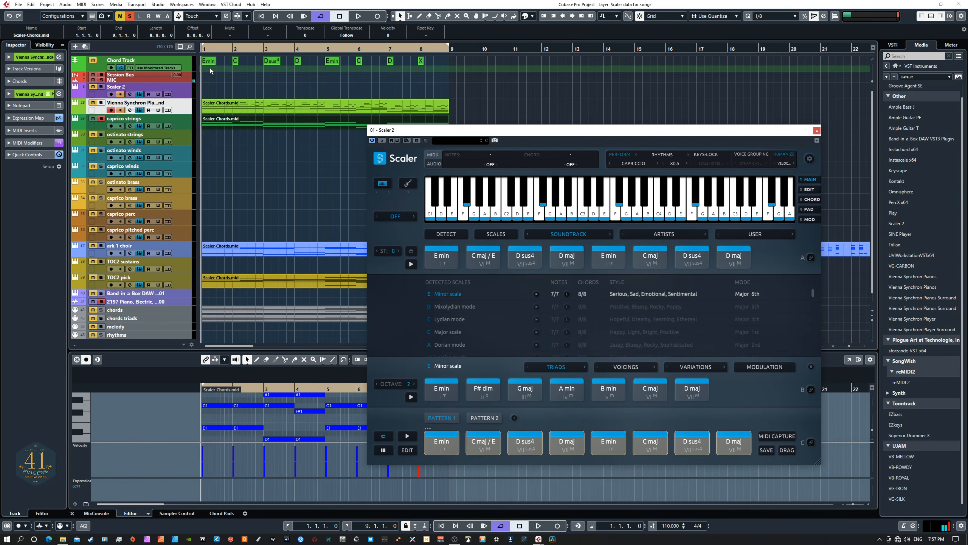
Step: Turn on Automatic Scales for the Chord Track and inspect the scale event at bar 1
click(180, 62)
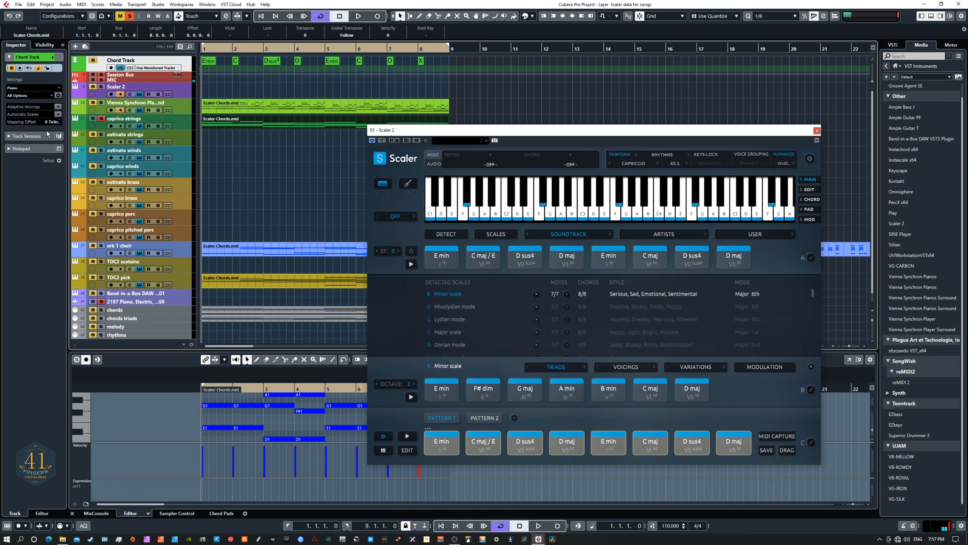
click(58, 114)
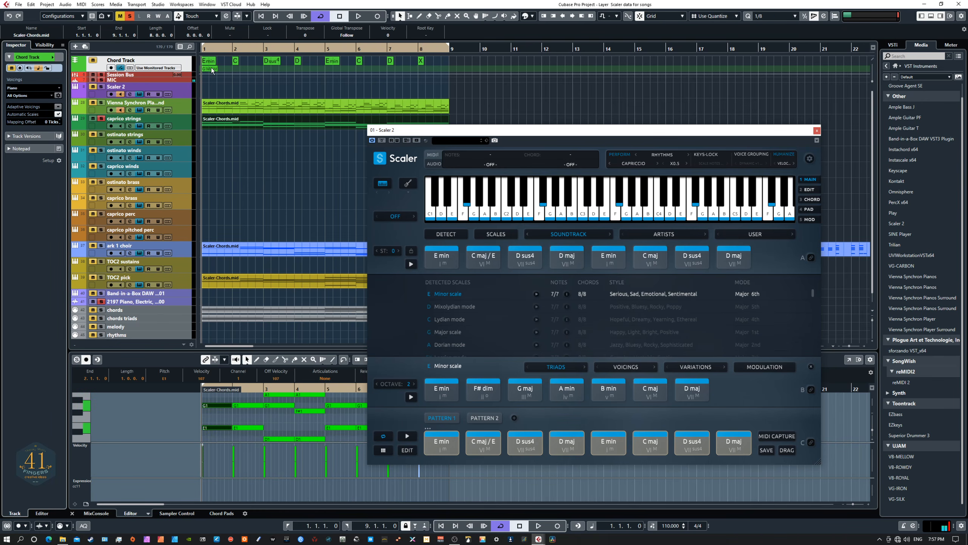
click(209, 70)
double_click(209, 71)
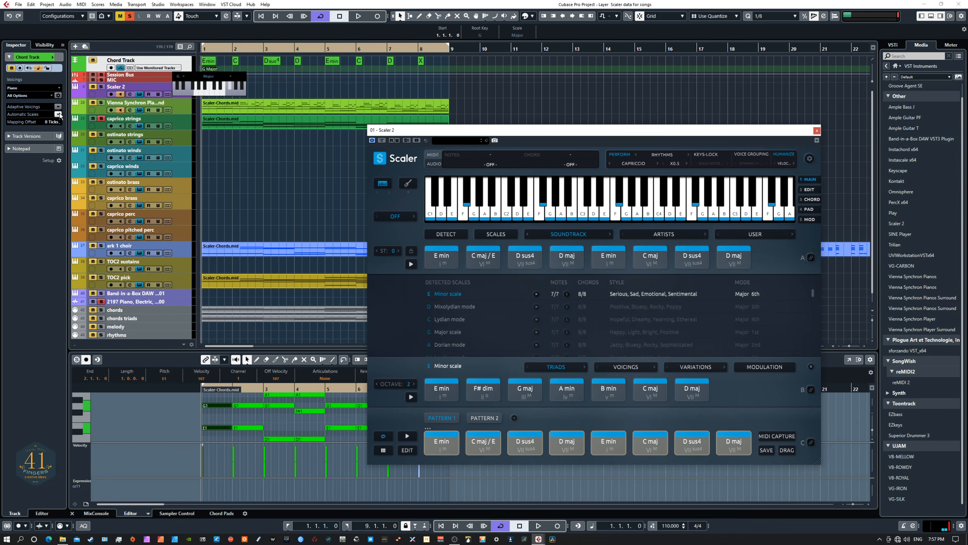
click(59, 113)
double_click(209, 71)
click(213, 71)
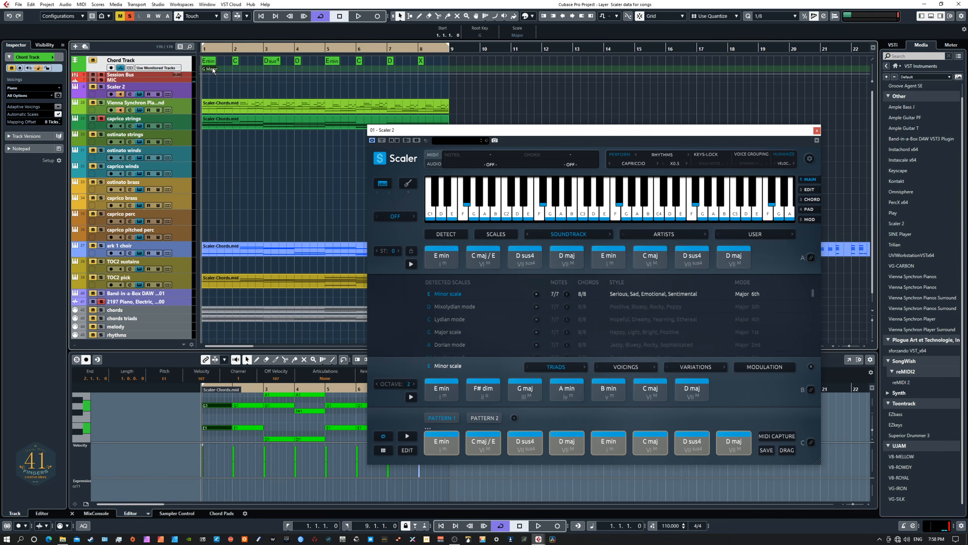
Step: Turn off Automatic Scales and change the bar 1 scale event to E Melodic Minor
click(59, 107)
click(59, 107)
click(59, 114)
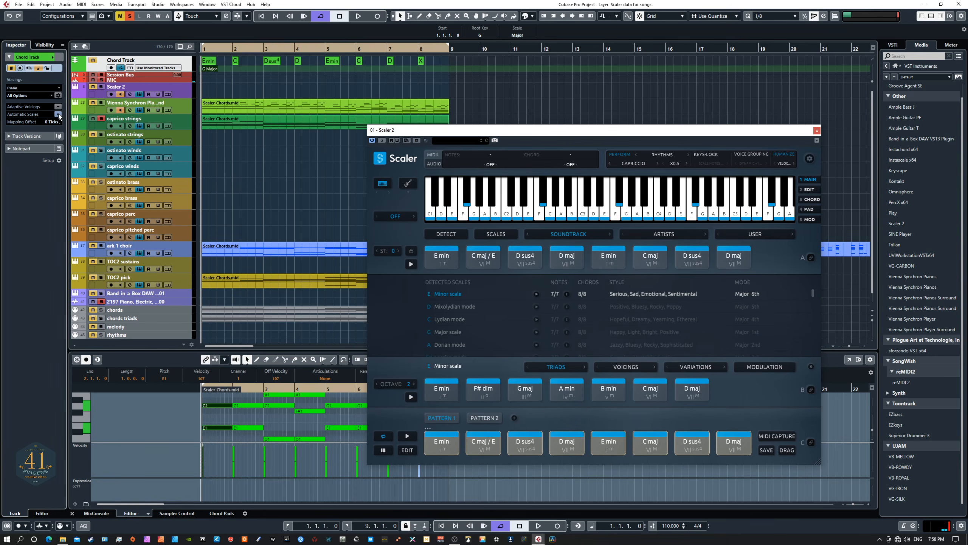
double_click(212, 69)
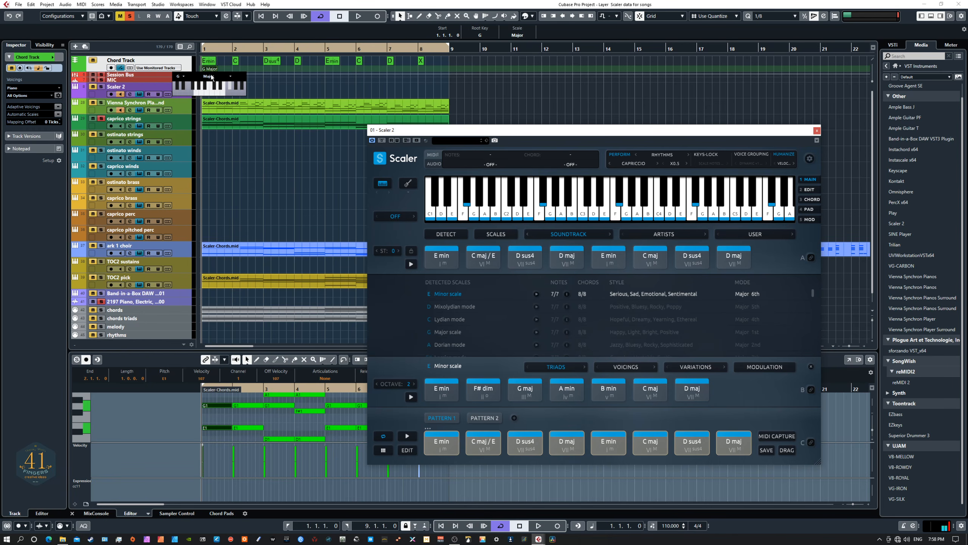
click(179, 77)
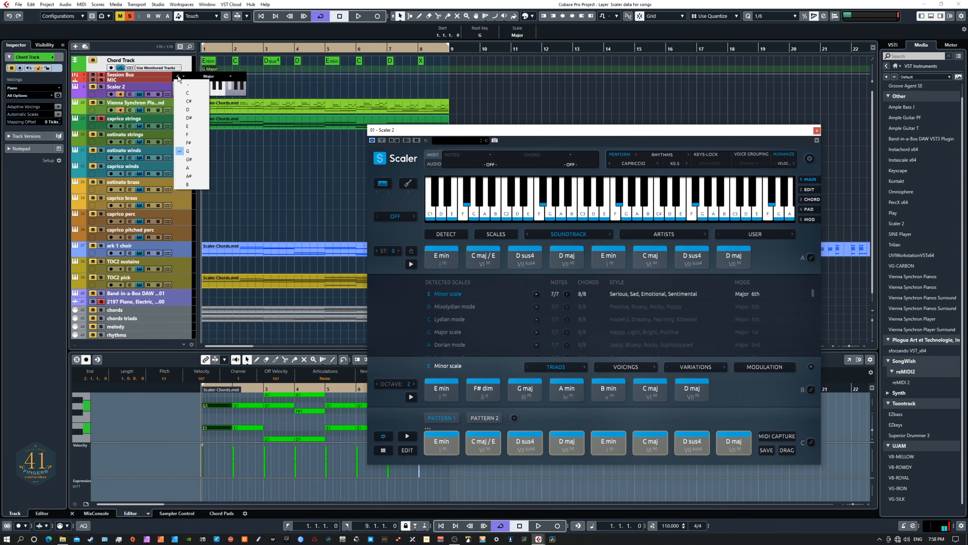
click(196, 127)
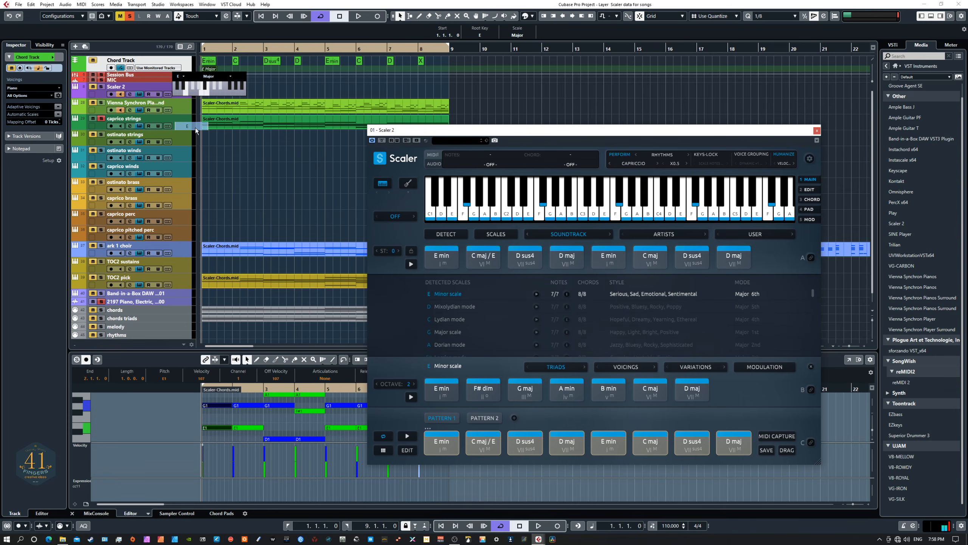
click(213, 76)
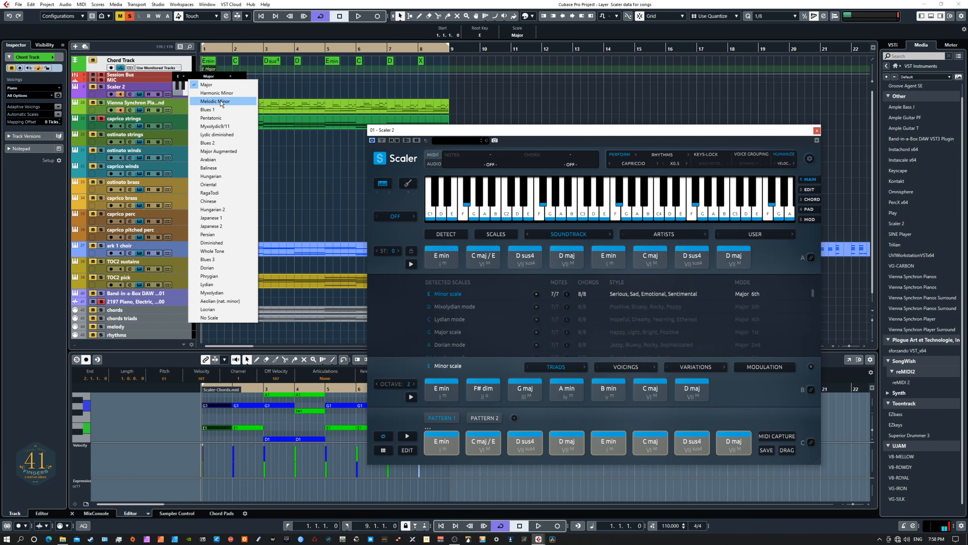
click(225, 102)
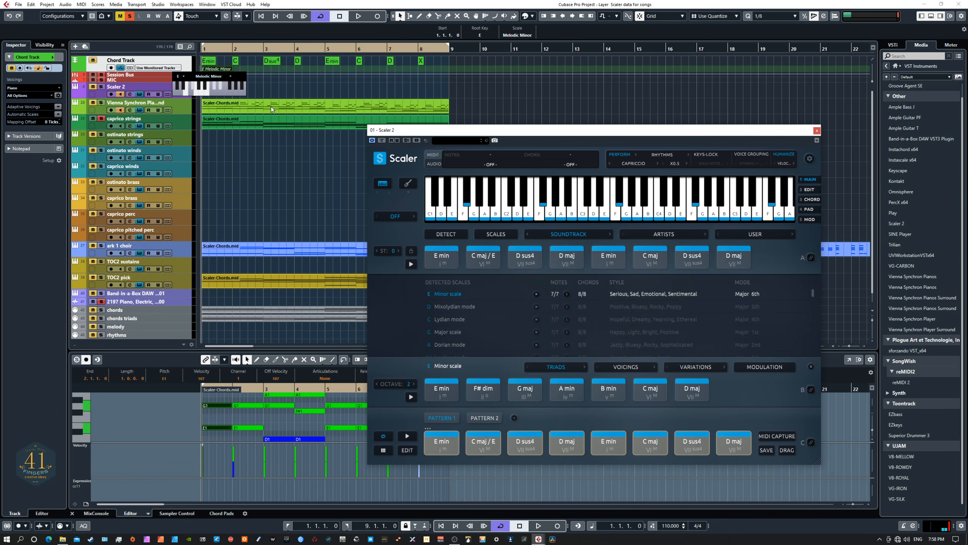
Step: Clear away Scaler 2, then reopen the caprico strings part in the Key Editor with bar 3's chord notes selected
click(562, 196)
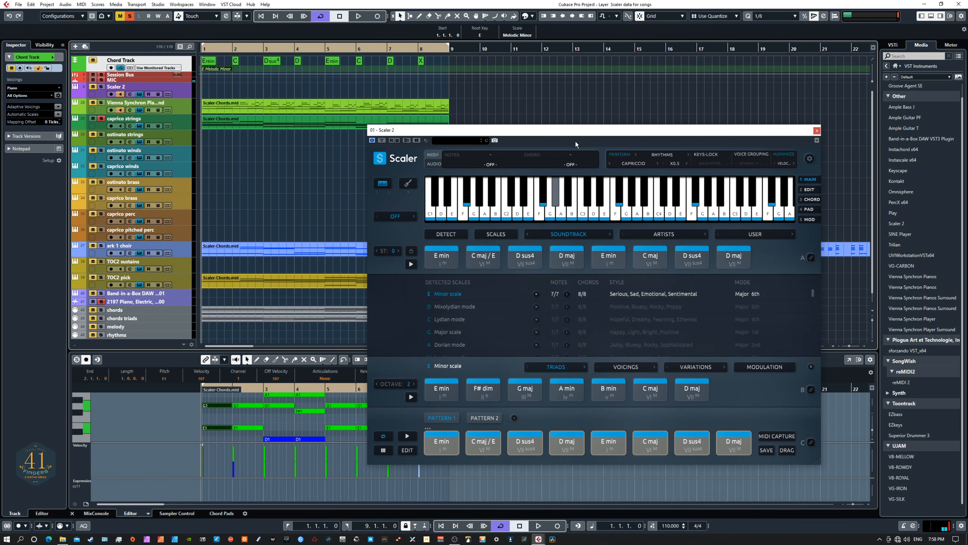
drag(595, 132, 0, 130)
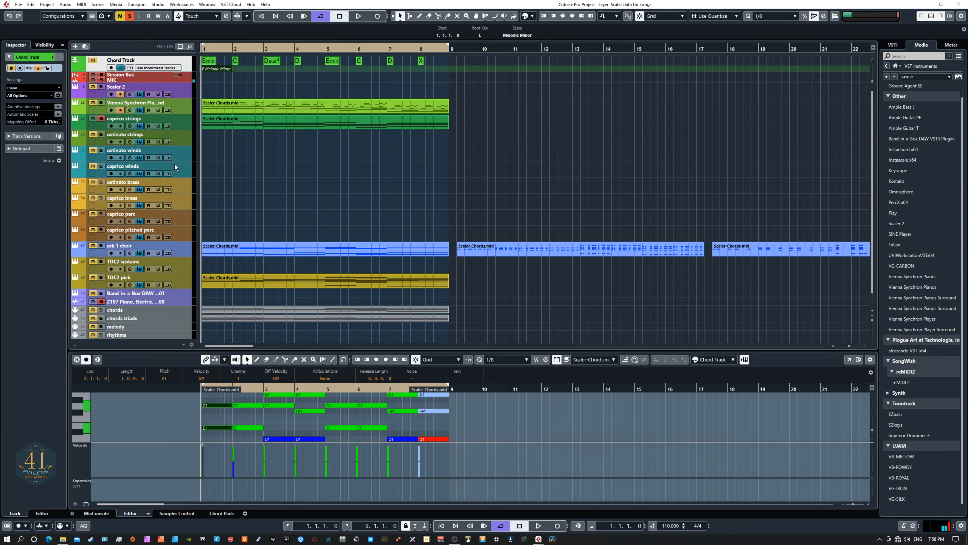
click(241, 124)
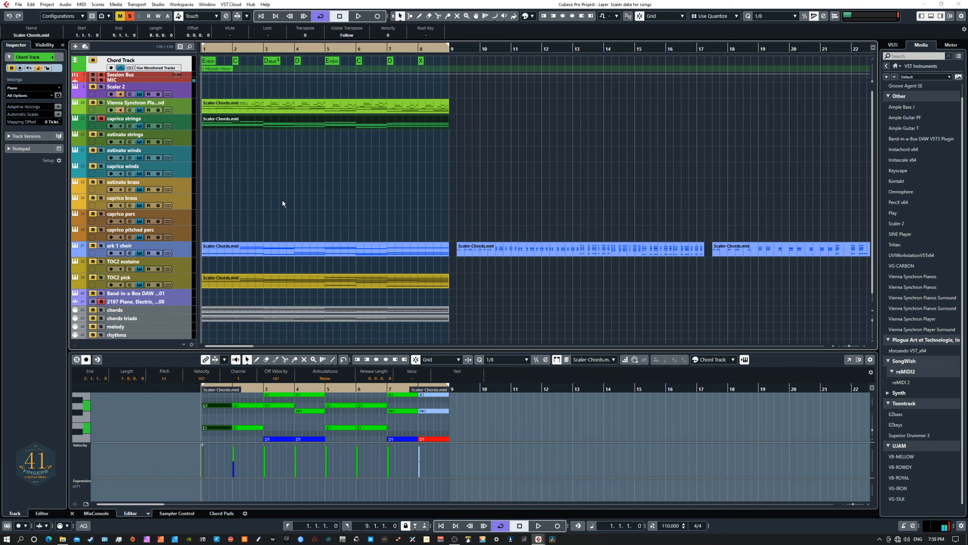
key(ctrl+e)
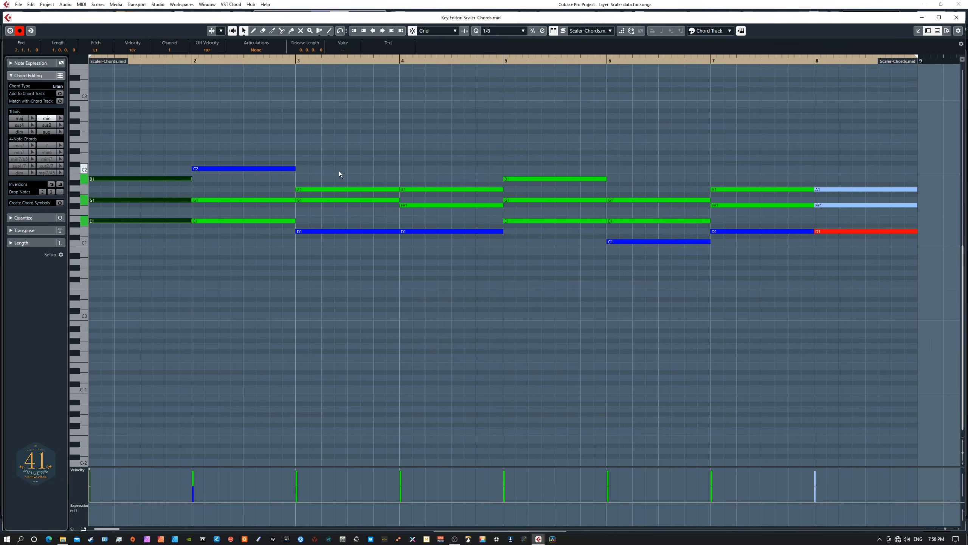
drag(346, 158, 356, 305)
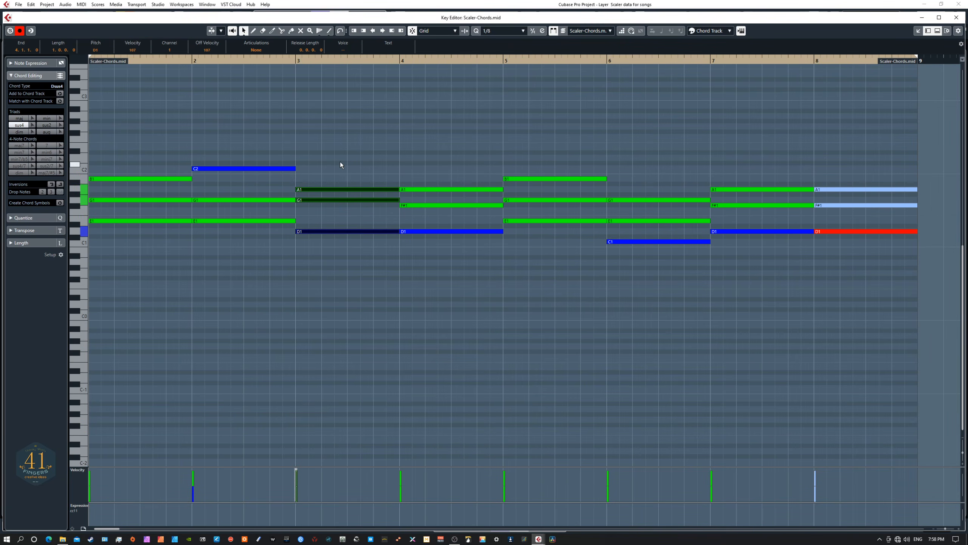
drag(340, 164, 359, 314)
Step: Raise bar 3's lowest note to D#1 and its highest note to B1, then select the chord to check its type
click(362, 232)
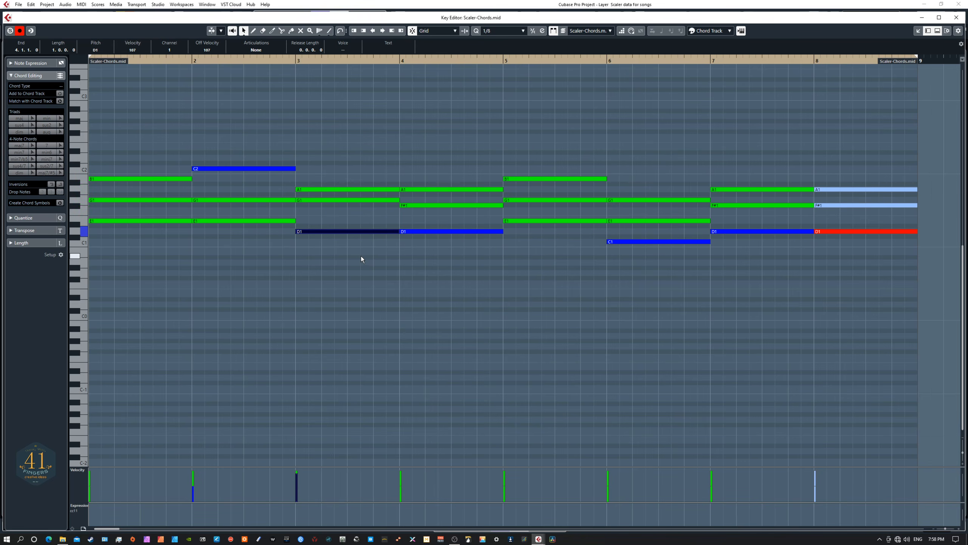
key(Up)
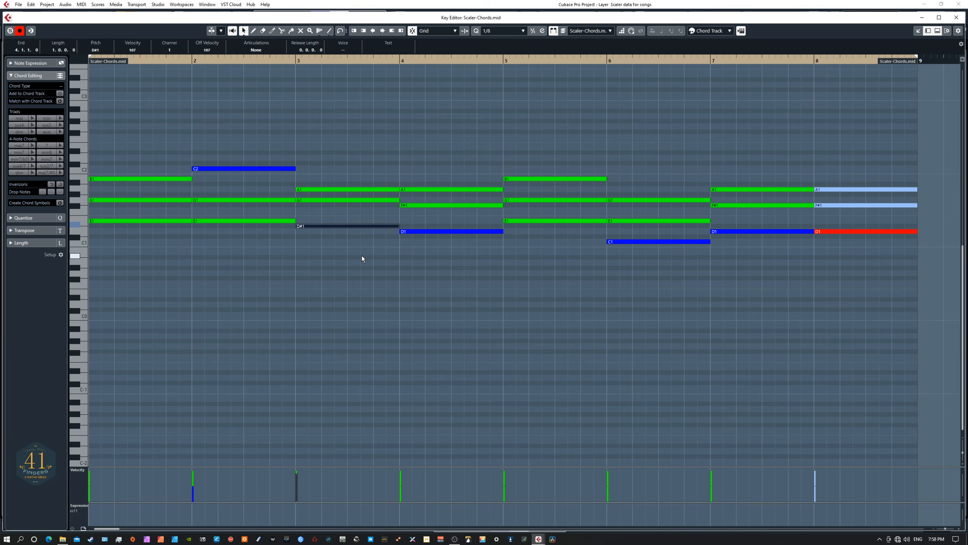
click(334, 204)
drag(330, 161, 344, 241)
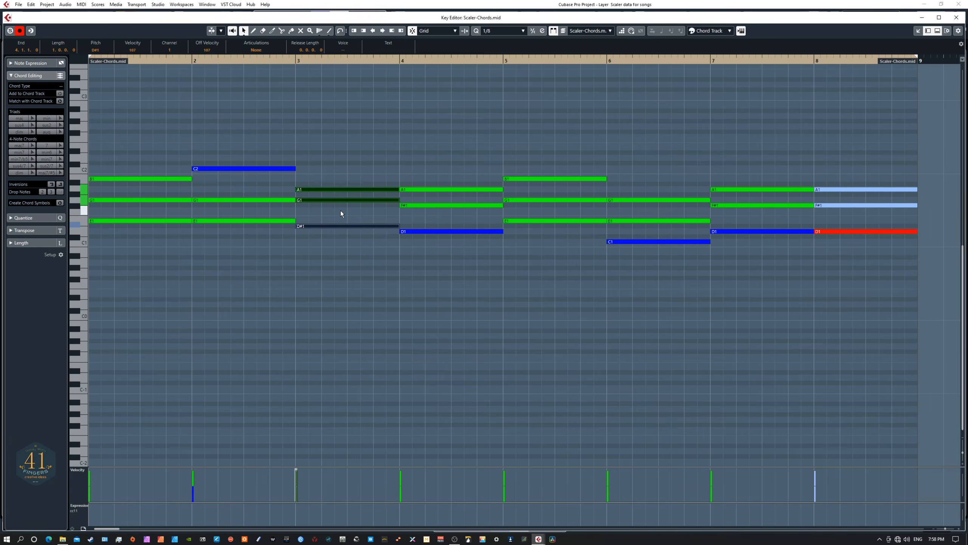
click(339, 189)
key(Up)
key(Up)
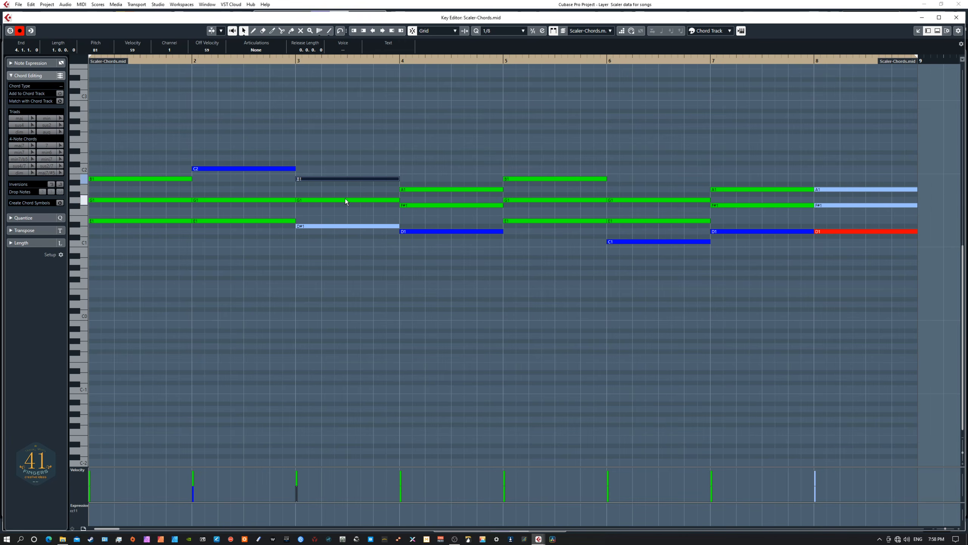
drag(342, 146, 353, 296)
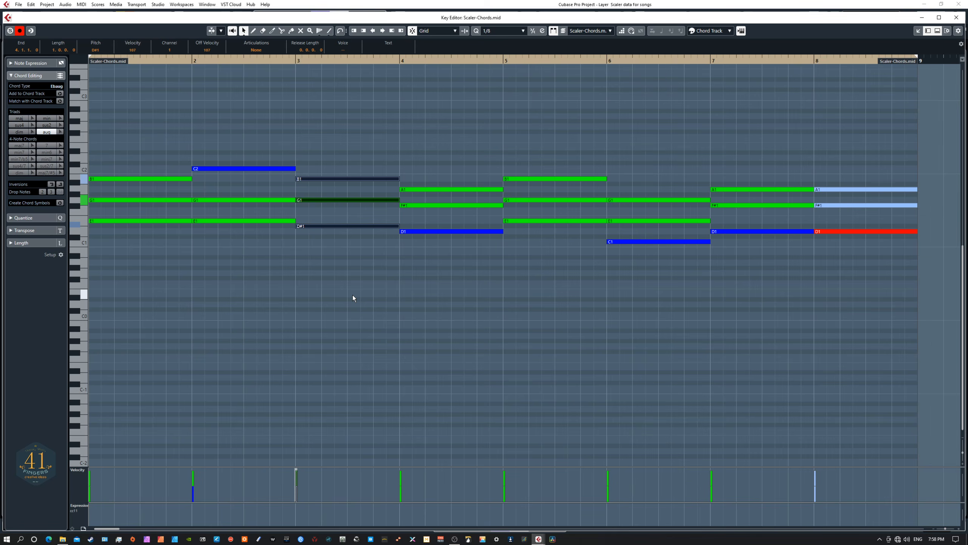
Step: Lower bar 3's middle note to F#1, trying the highest note at C2 before returning it to B1
drag(349, 158, 365, 184)
key(Up)
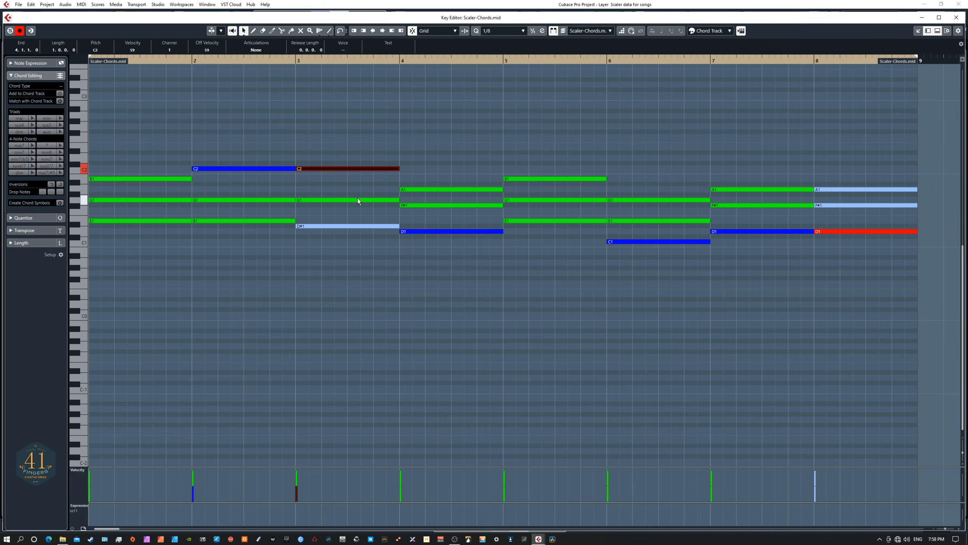
click(357, 200)
key(Down)
click(351, 168)
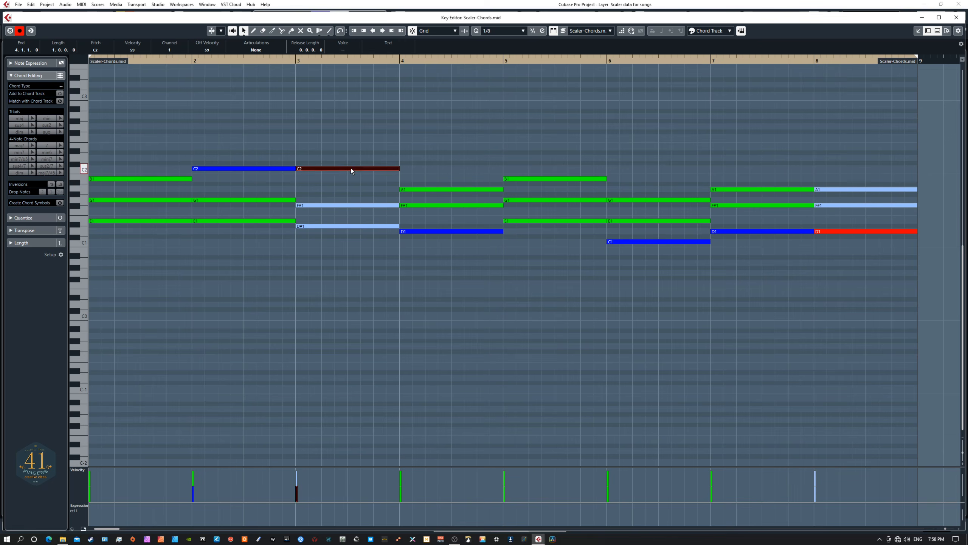
key(Down)
Step: Check the altered bar 3 chord with playback and raise its middle note to G1
drag(347, 157, 353, 255)
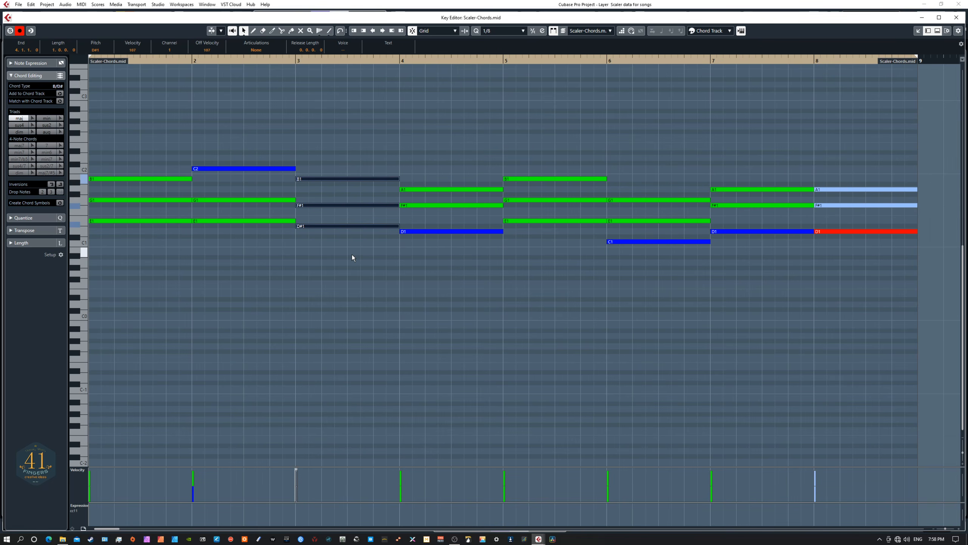
key(space)
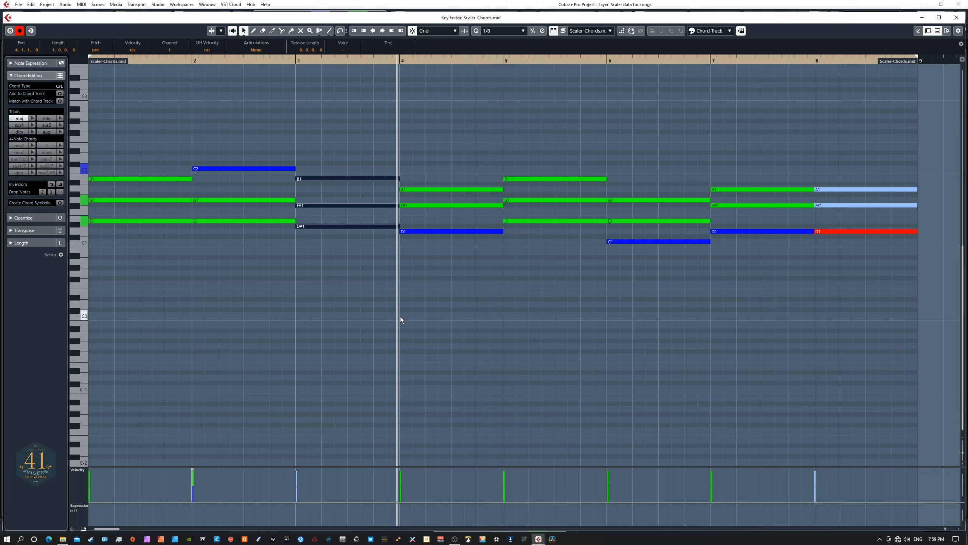
click(355, 226)
click(348, 205)
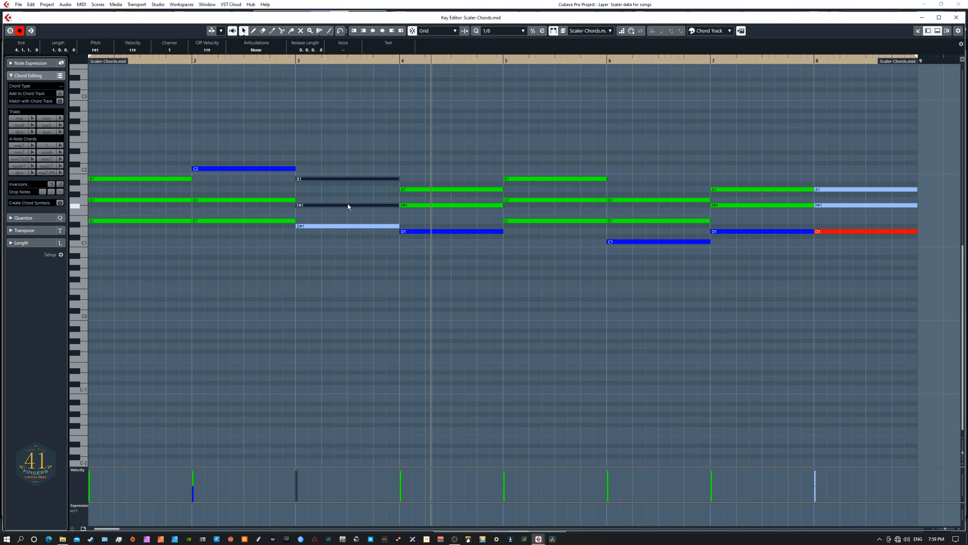
drag(353, 206, 353, 200)
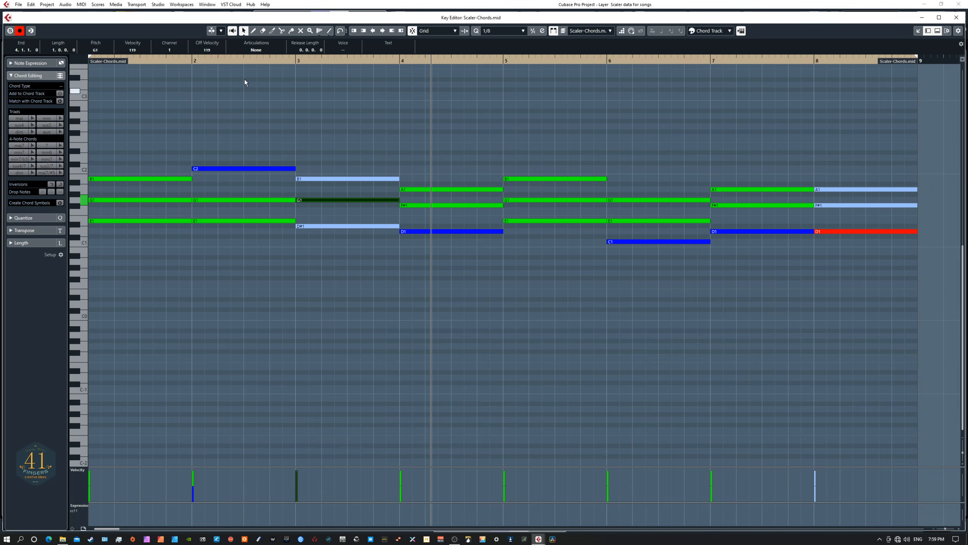
Step: Play back from bar 2 and check bar 3's chord type, trying its highest note at C2 before returning it to B1
click(245, 58)
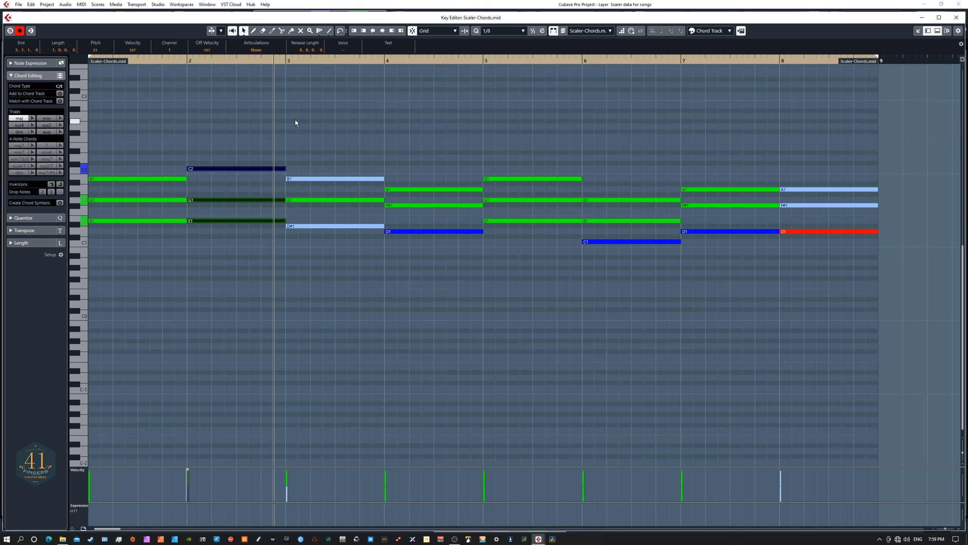
click(315, 163)
drag(315, 163, 313, 265)
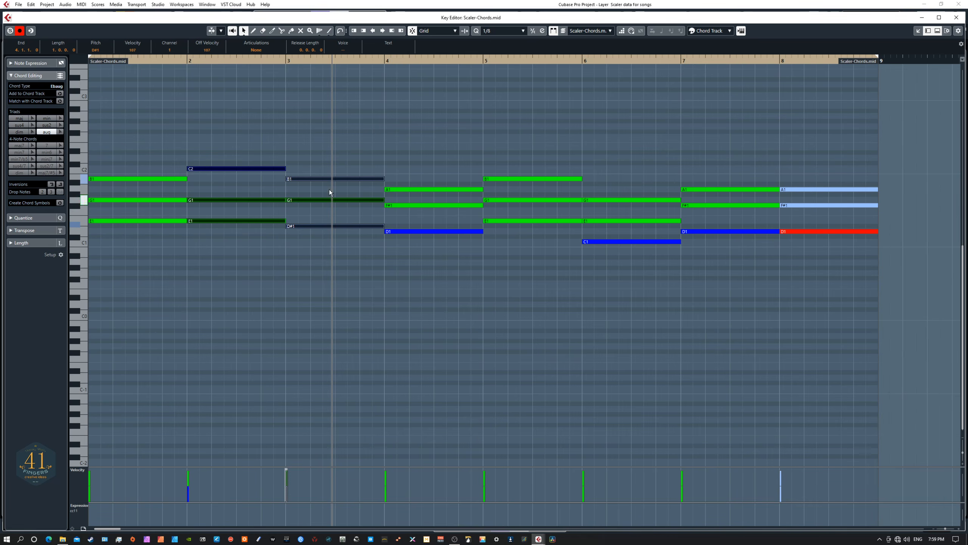
click(323, 178)
key(Up)
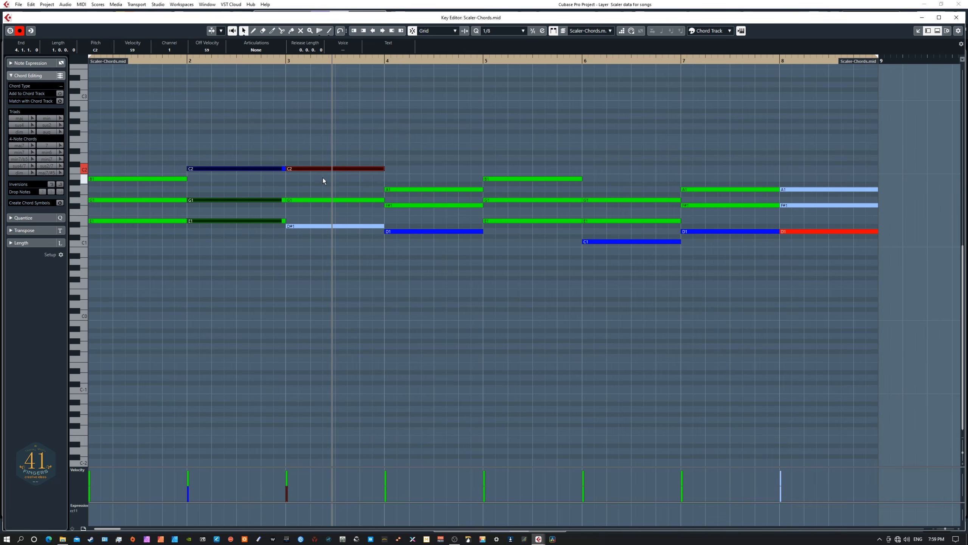
key(Down)
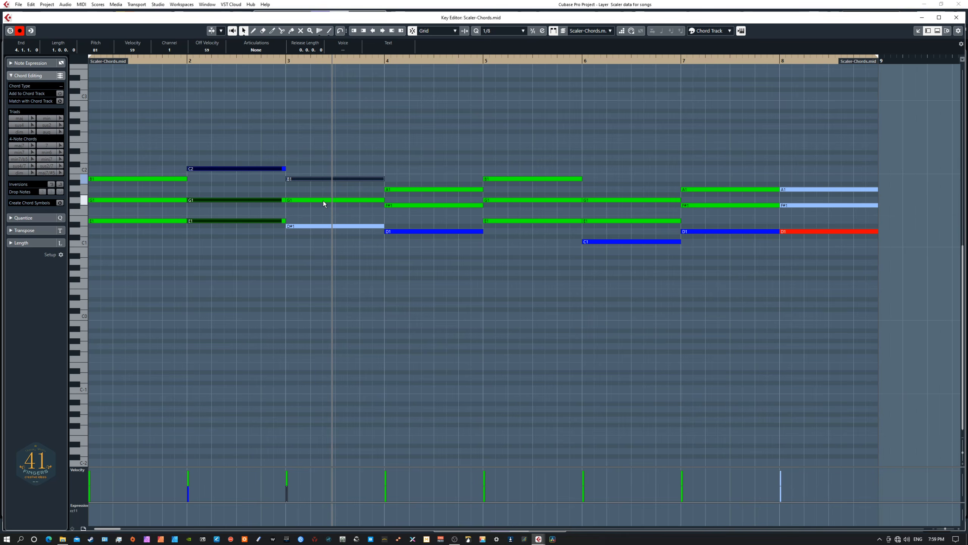
Step: Lower bar 3's lowest note to D1, check the resulting chord by type and playback, and close the Key Editor
click(321, 225)
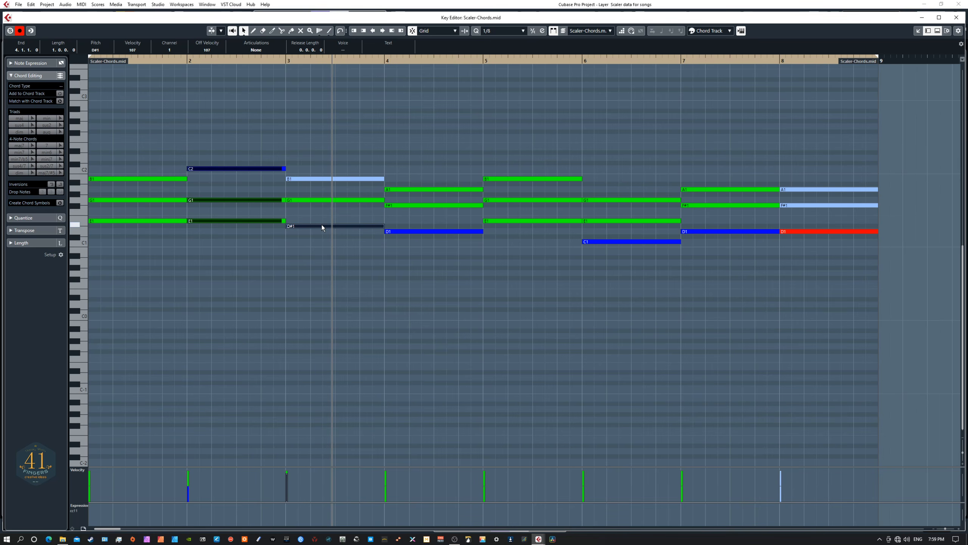
key(Down)
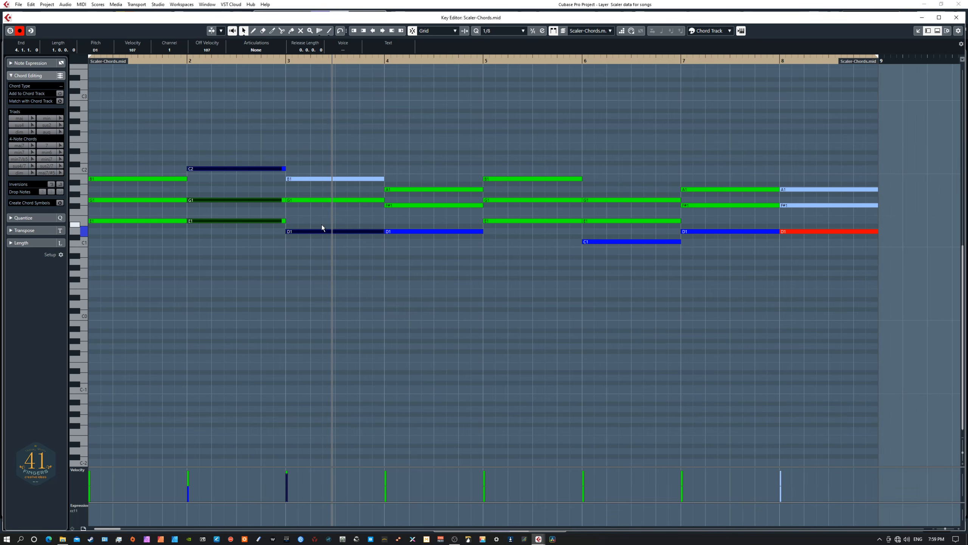
drag(313, 151, 313, 250)
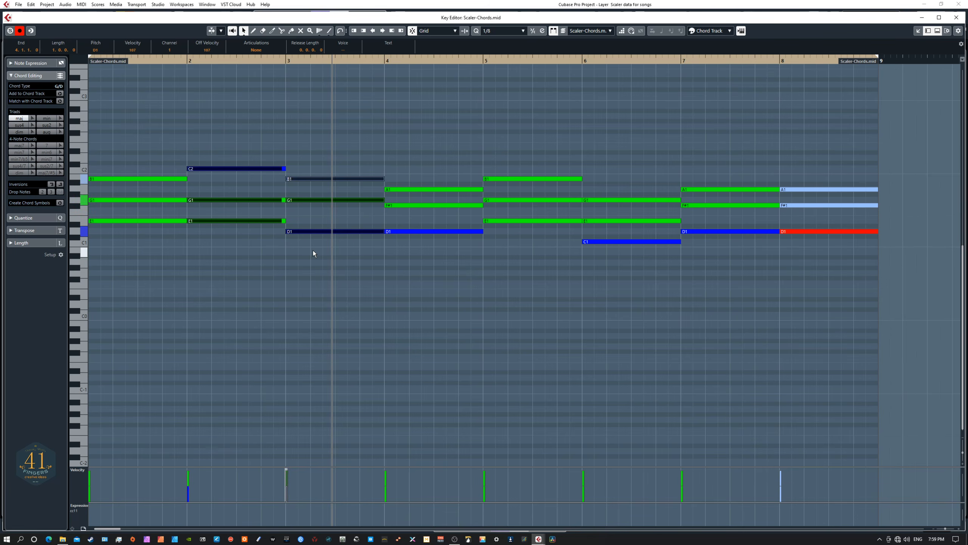
click(251, 61)
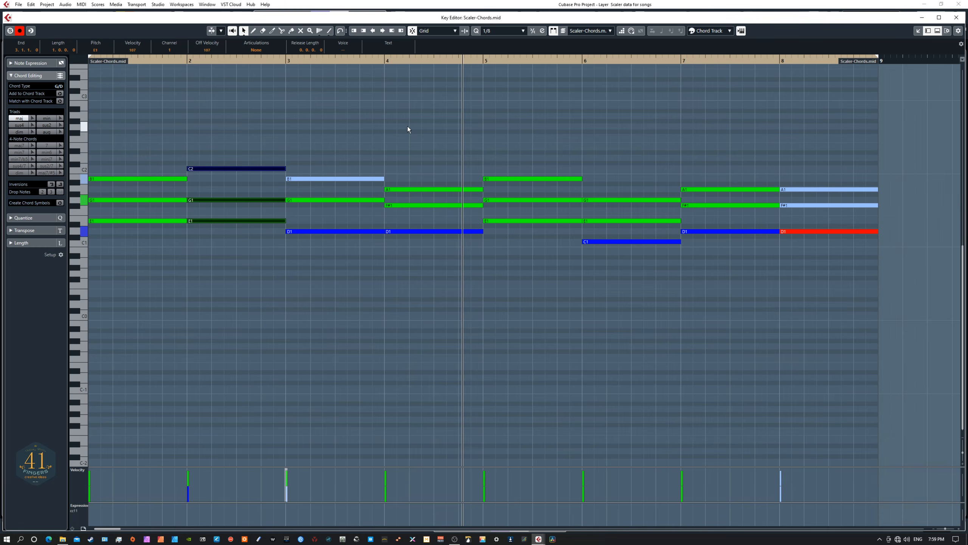
key(Return)
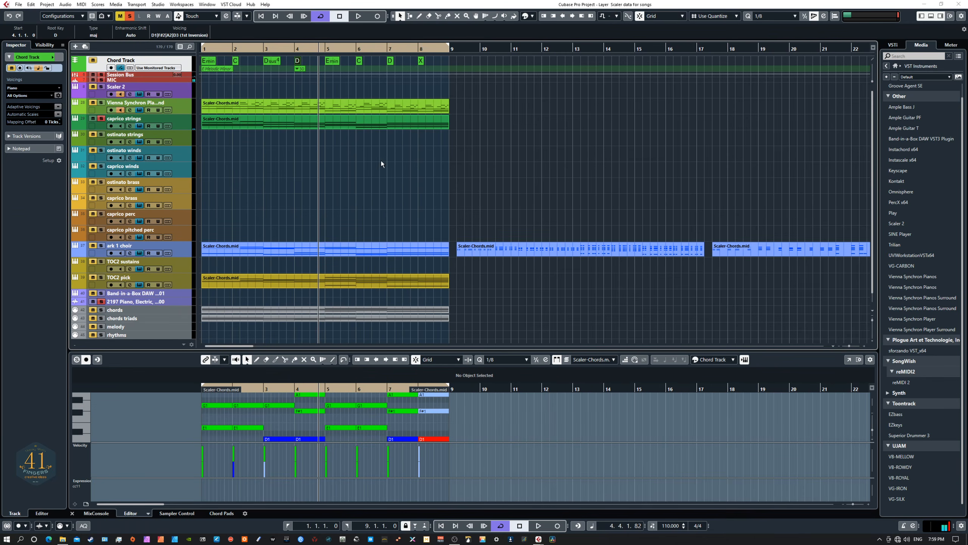
Step: Copy the caprico strings part onto the ostinato strings, winds, brass and percussion tracks down to caprico pitched perc
click(296, 124)
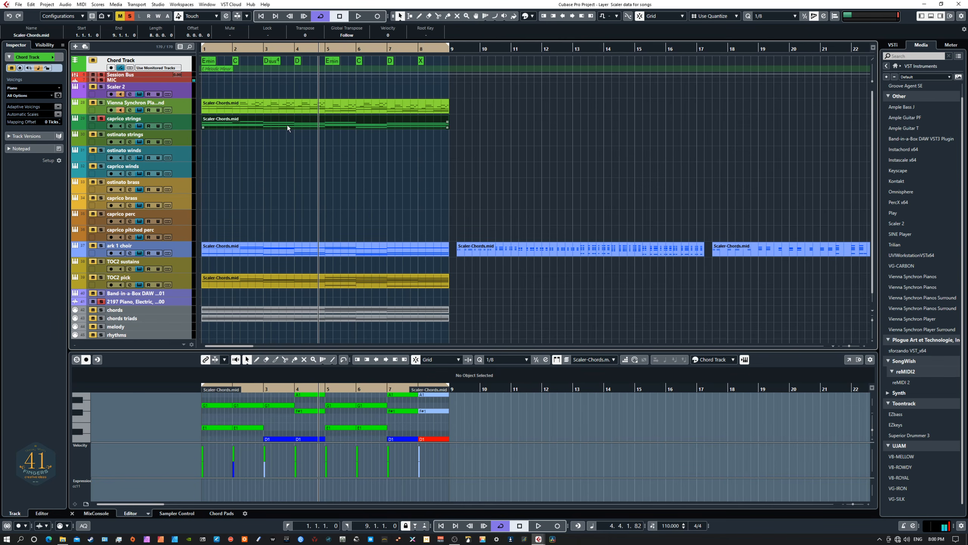
drag(286, 124, 273, 229)
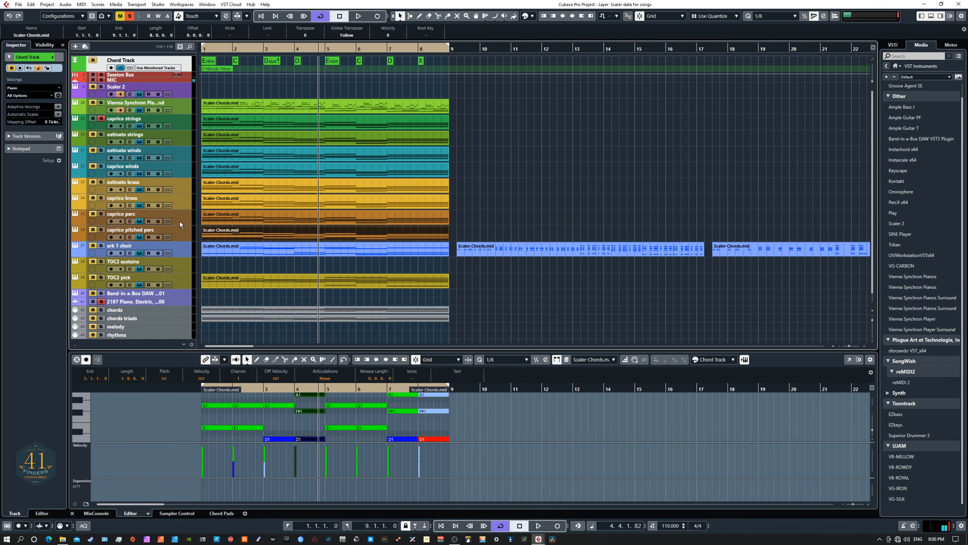
click(548, 250)
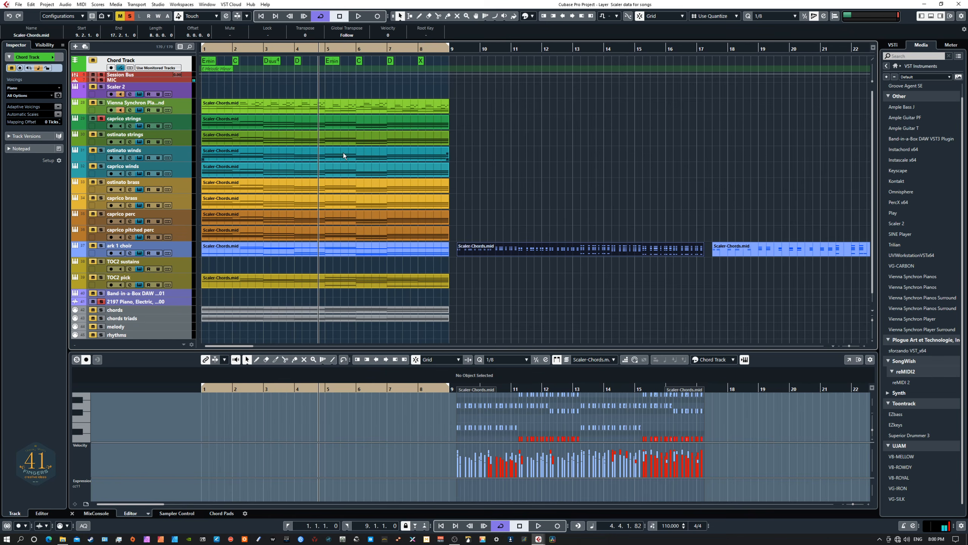
Step: Listen to the caprico strings track with its edited chords and bring up its Capriccio Strings instrument
click(179, 121)
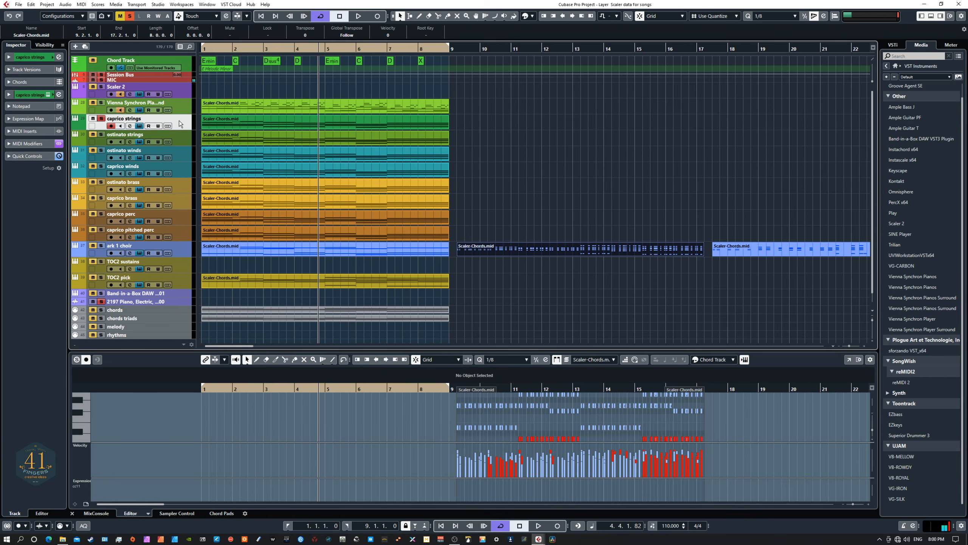
key(space)
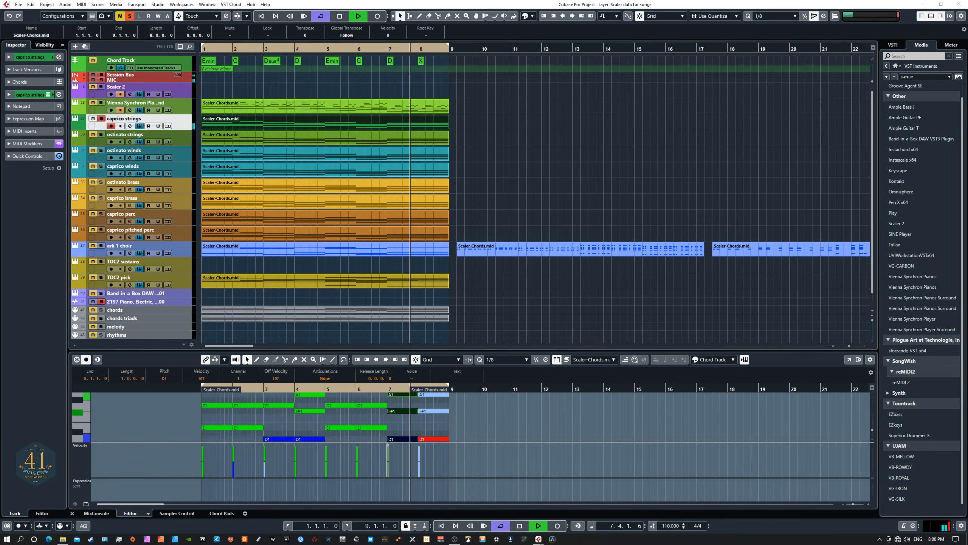
key(space)
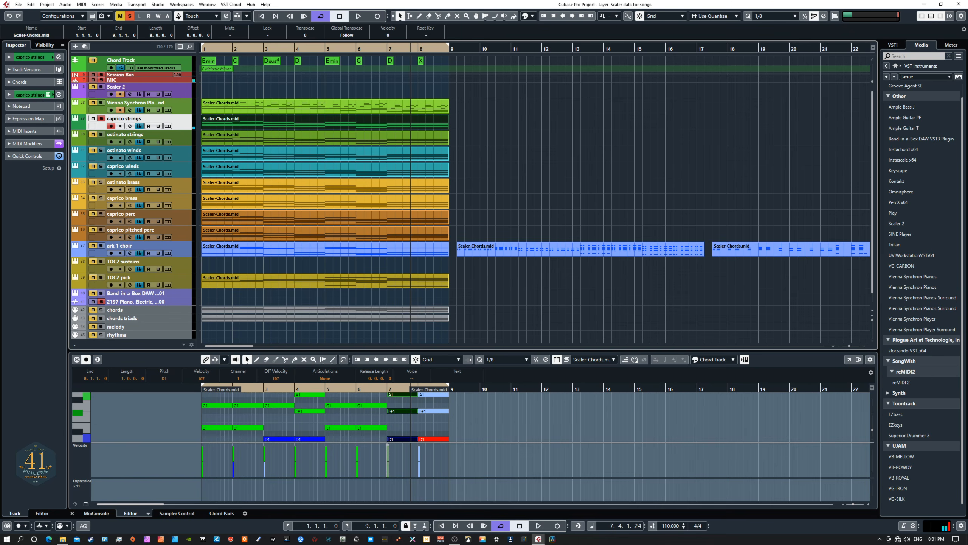
drag(0, 179, 711, 59)
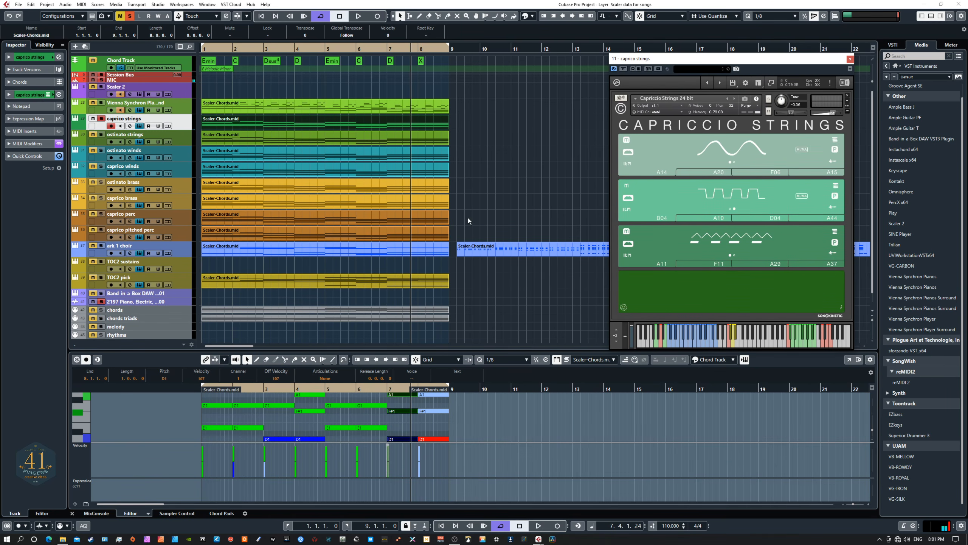
Step: Open the ostinato strings instrument and choose the second white key's pattern for the bass row and the third's for the treble row
click(180, 139)
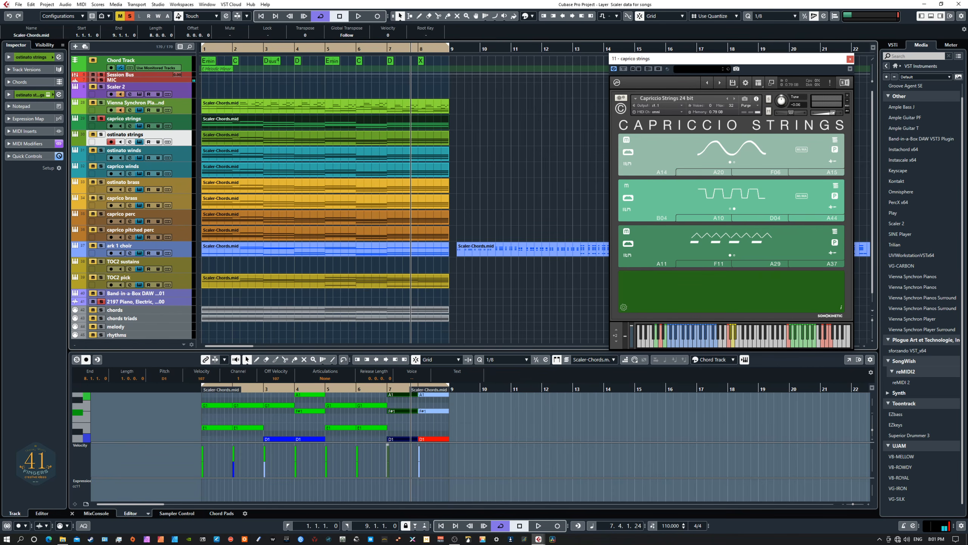
drag(967, 131, 638, 216)
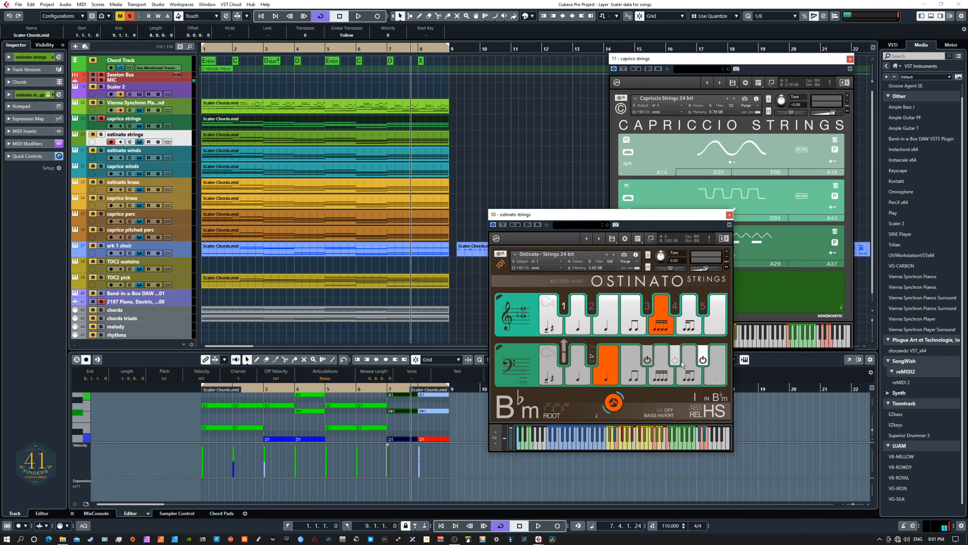
click(702, 359)
click(552, 363)
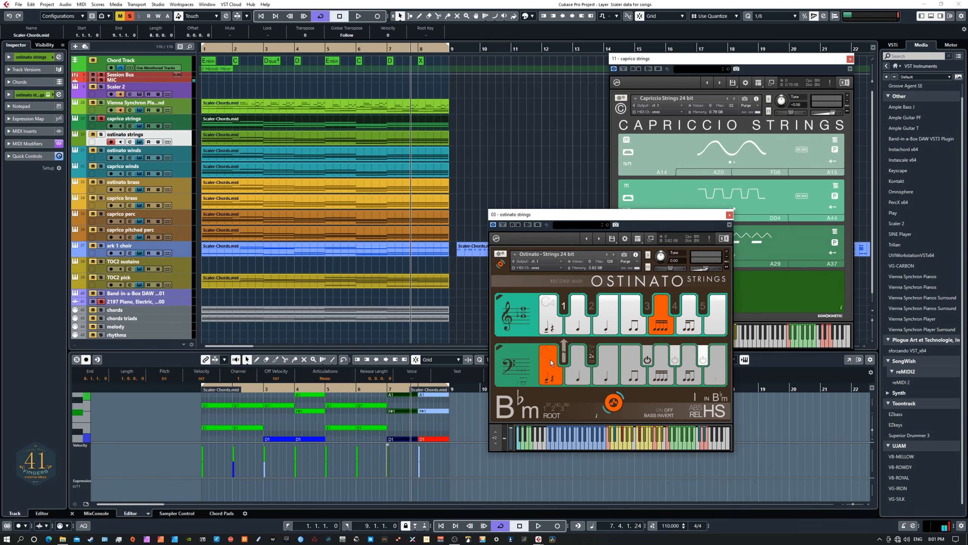
click(579, 365)
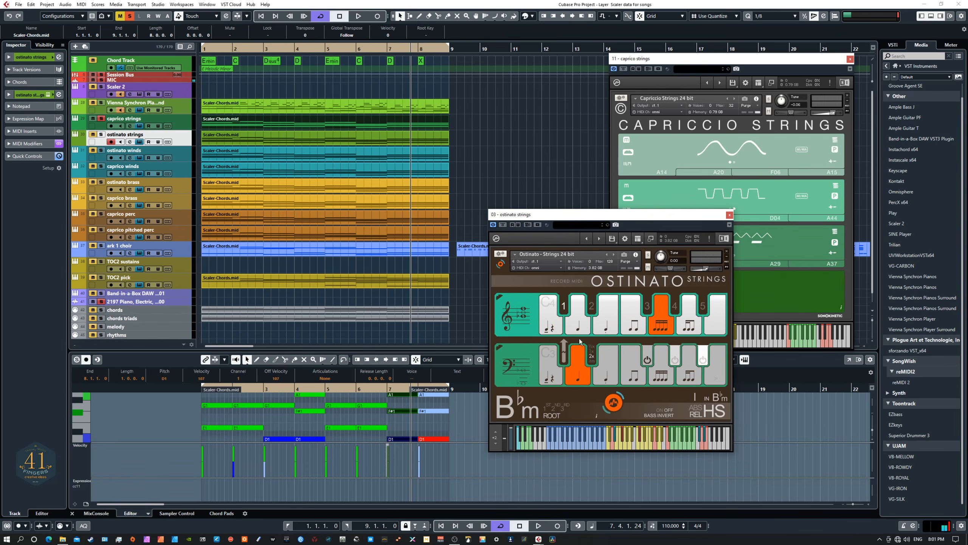
click(606, 311)
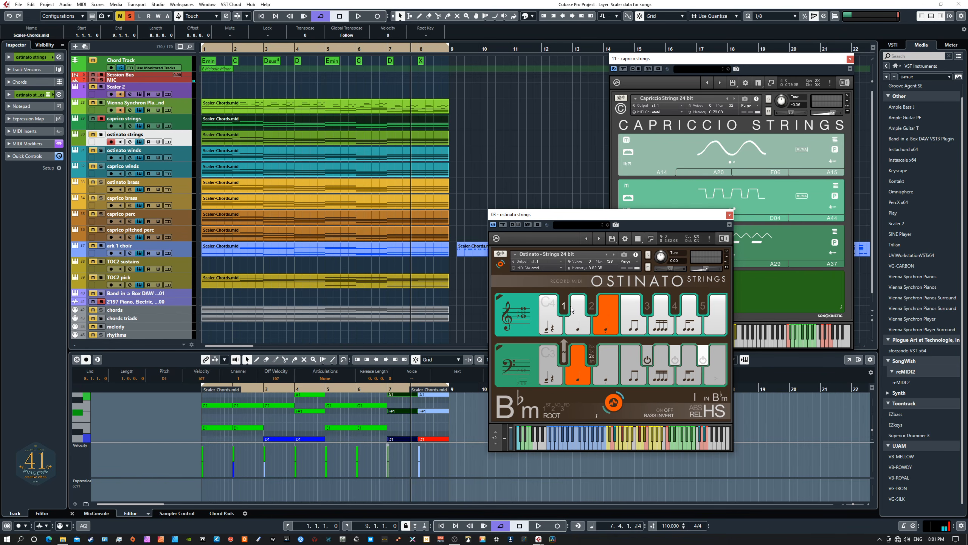
Step: Arrange the two string instrument windows, solo ostinato strings alongside caprico strings, and play them together
drag(570, 218, 608, 240)
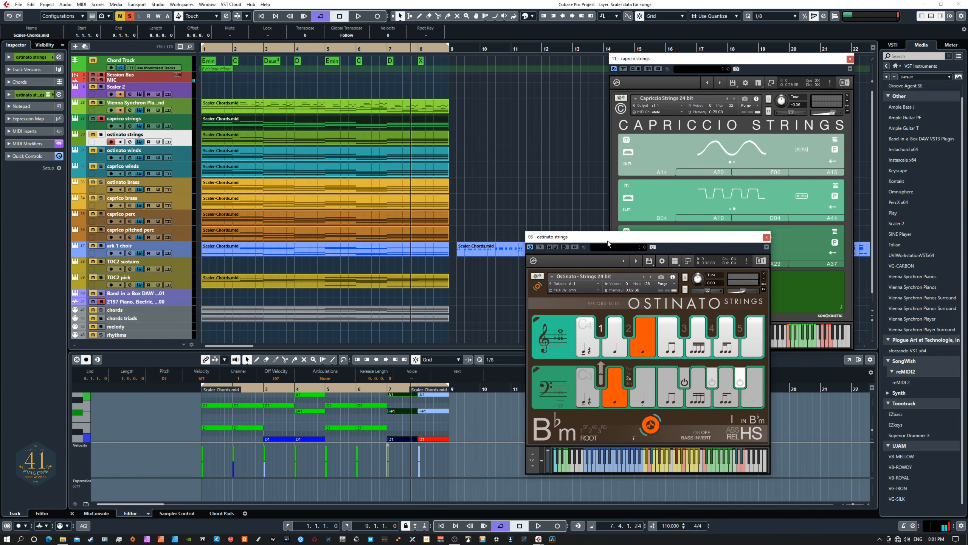
drag(635, 61, 626, 48)
drag(621, 31, 621, 28)
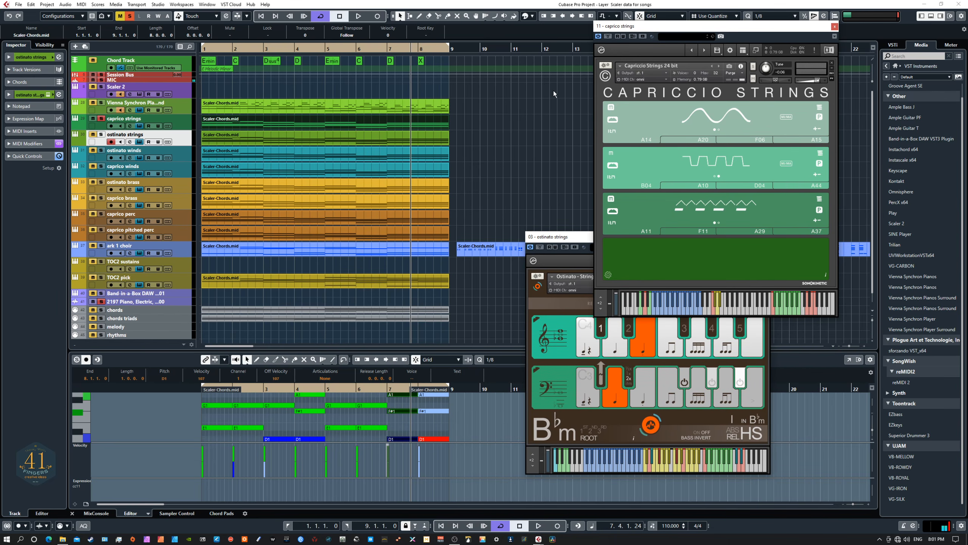
key(space)
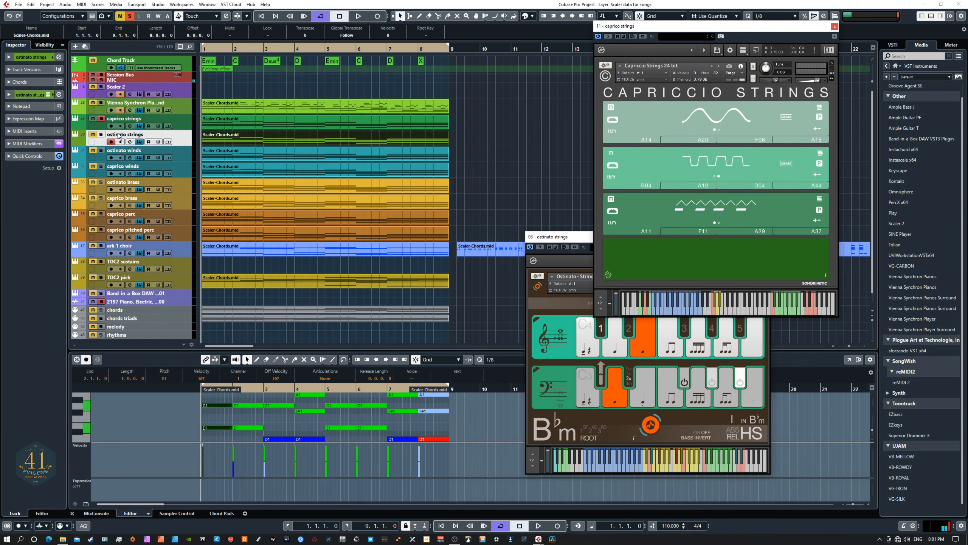
click(101, 134)
key(space)
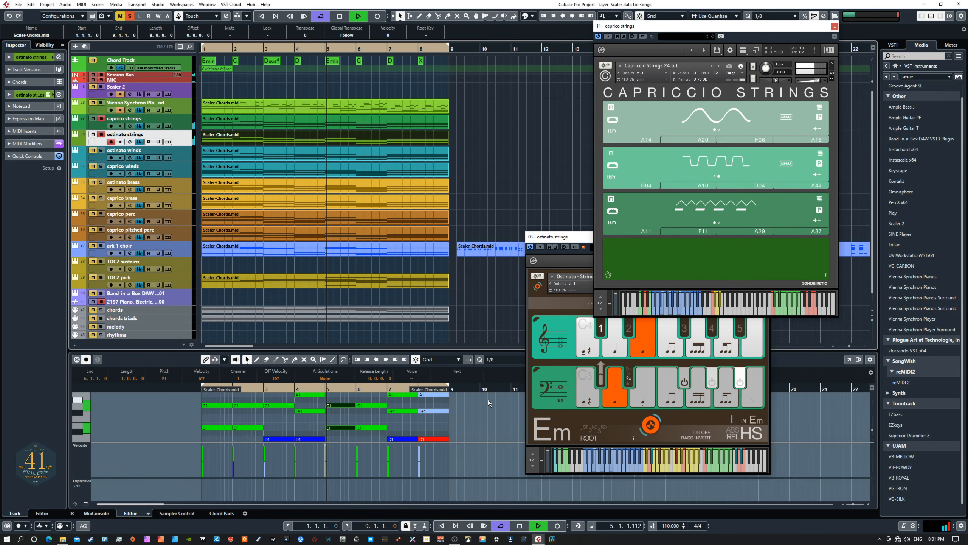
key(space)
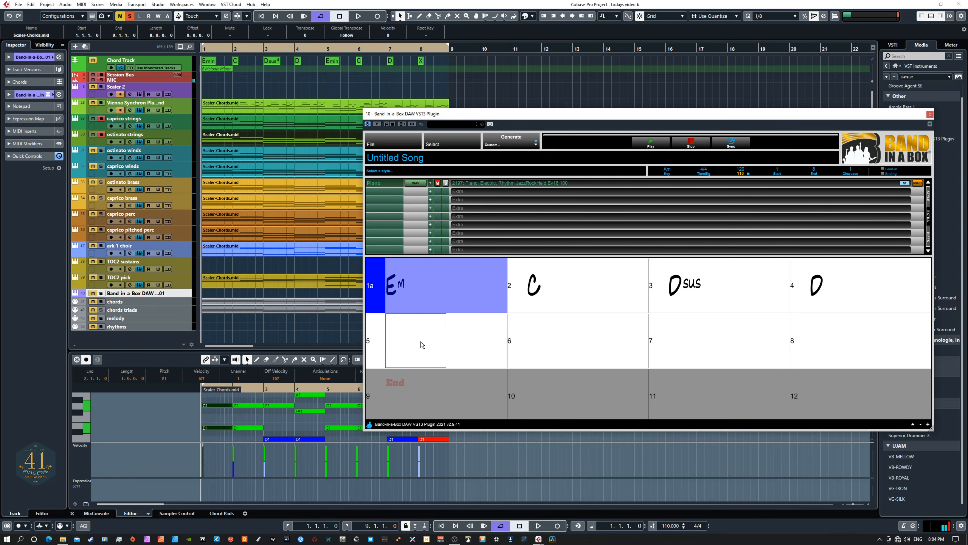
Step: Enter the chords Em, C, D and Dsus in bars 5 to 8 of the Band-in-a-Box chord chart
text(Em )
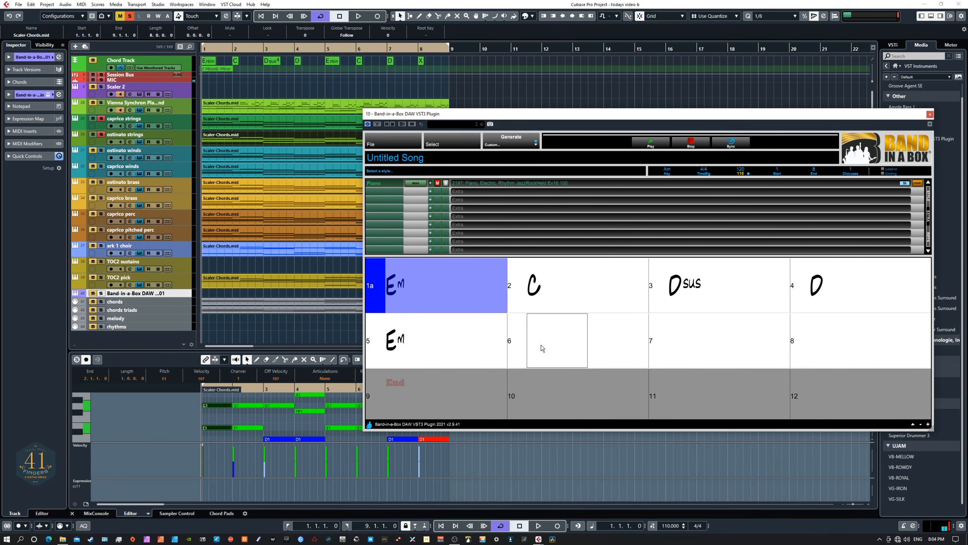
text(C )
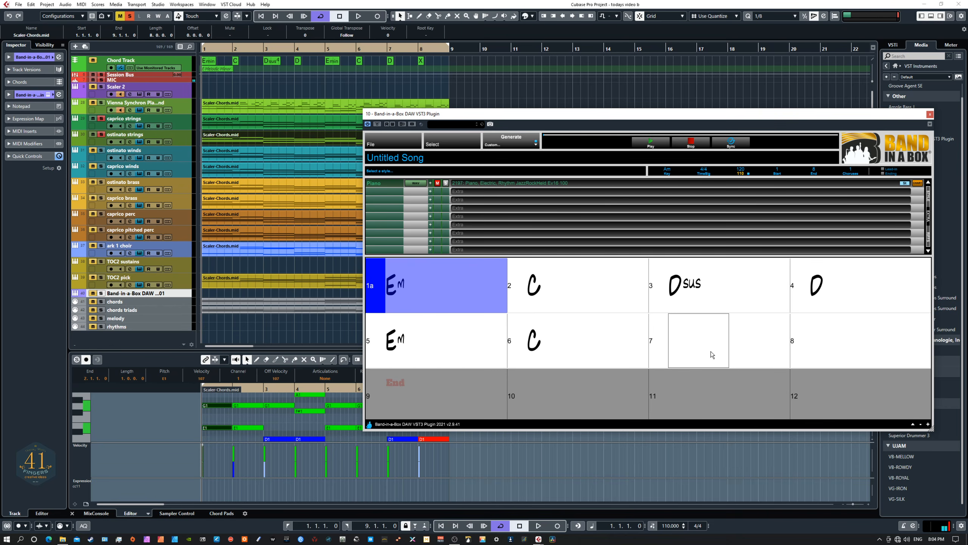
text(Ds)
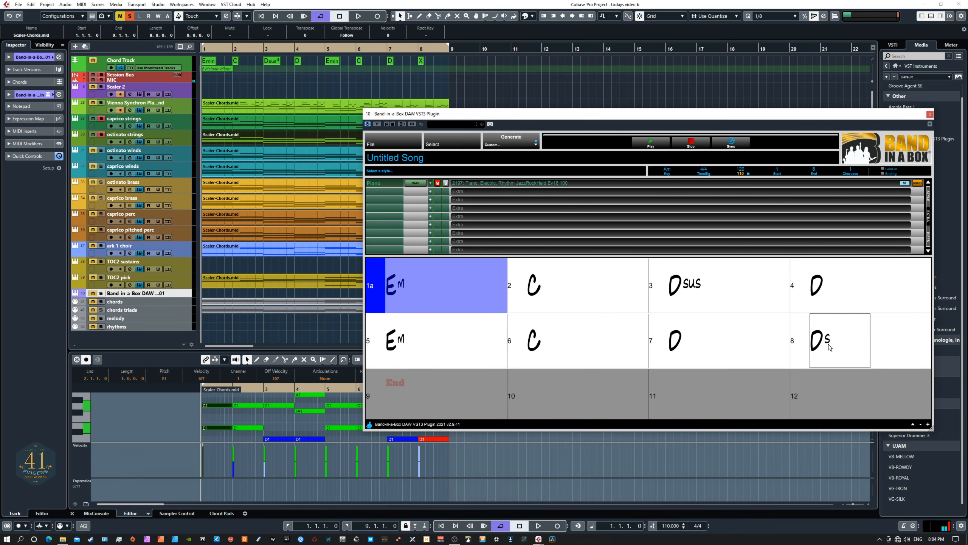
text(us)
key(Return)
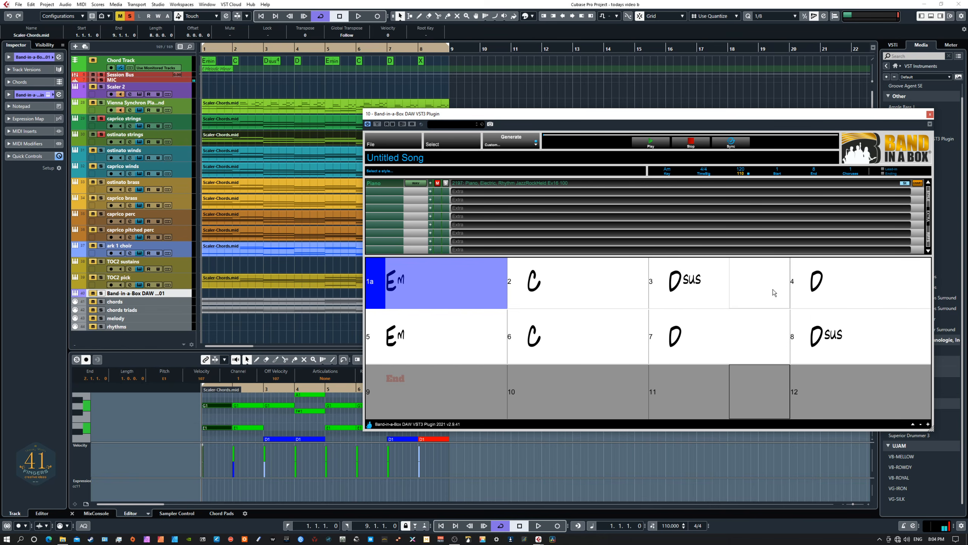
Step: Clear the Piano track from the Band-in-a-Box plugin and reposition the plugin window over the project
right_click(394, 187)
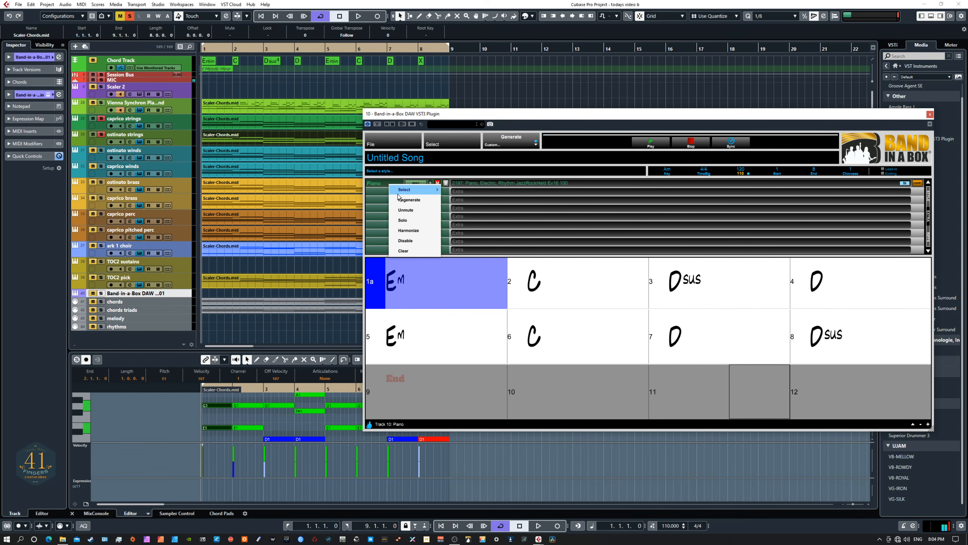
click(404, 250)
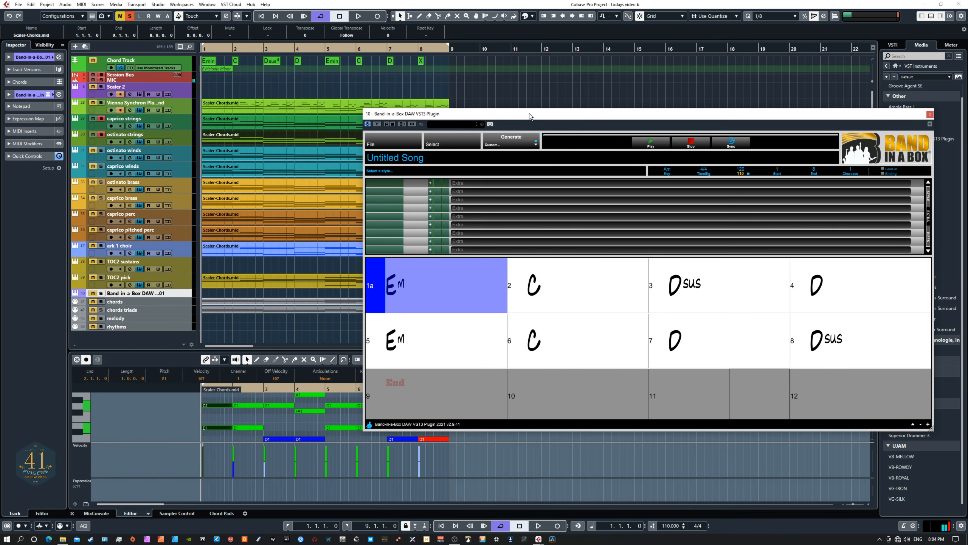
drag(530, 114, 503, 147)
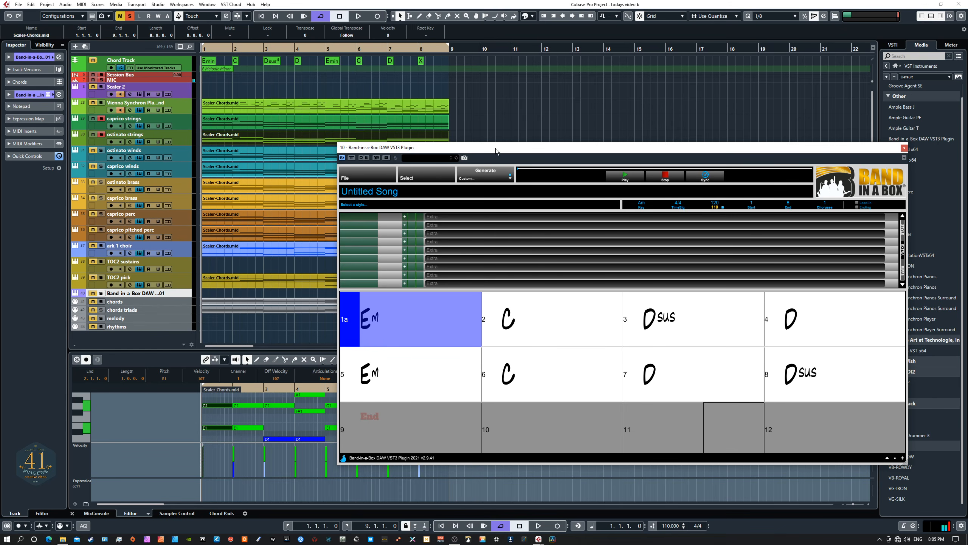
drag(498, 149, 615, 95)
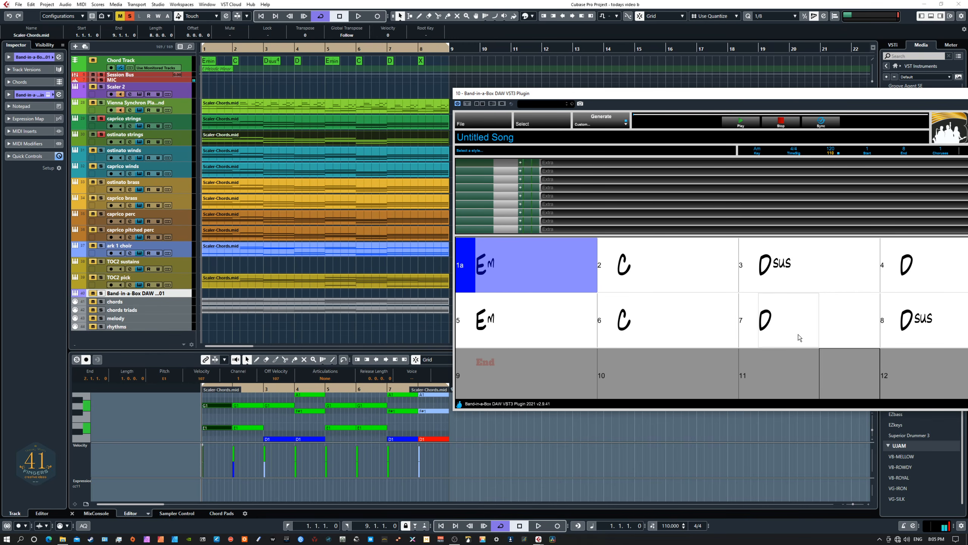
drag(647, 95, 551, 89)
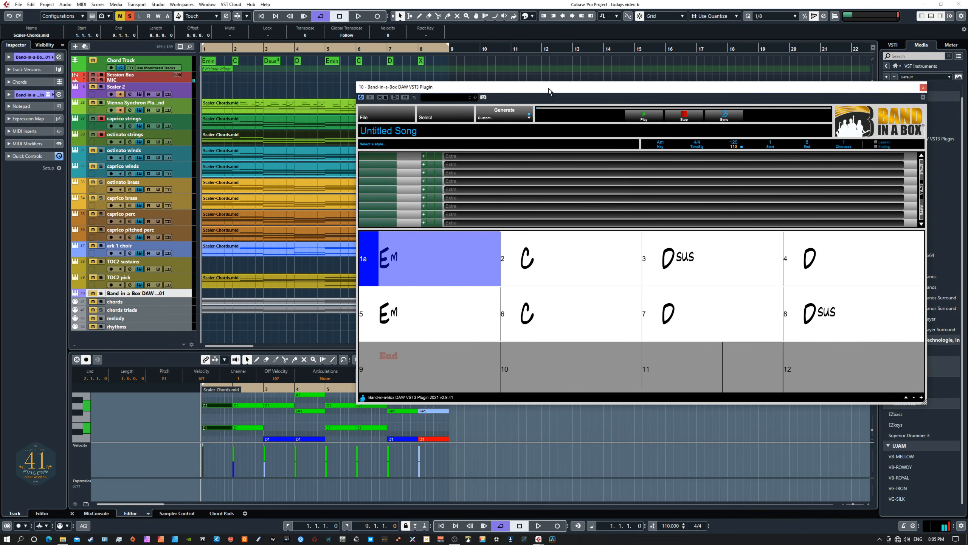
Step: View the track types available for an empty Band-in-a-Box slot and close the plugin window
right_click(382, 156)
mouse_move(388, 160)
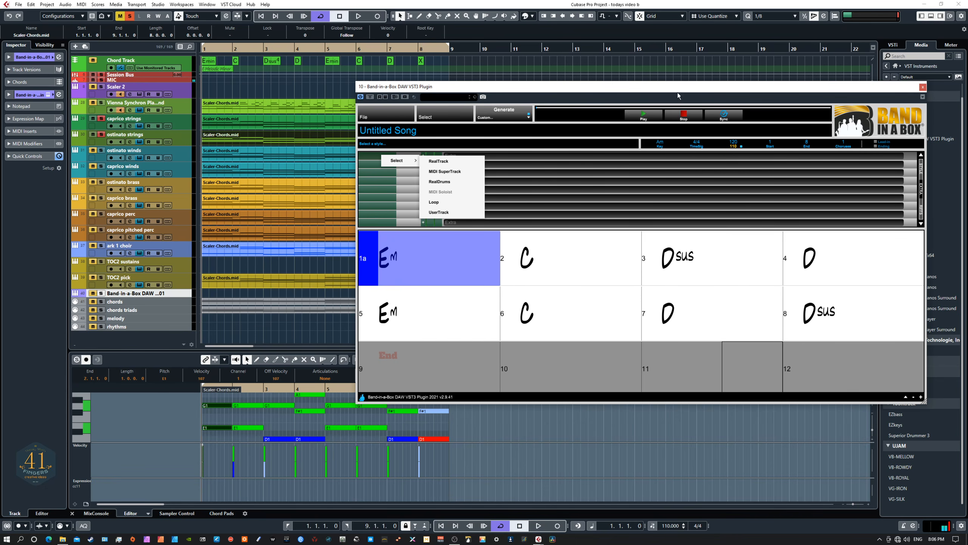
drag(699, 88, 0, 42)
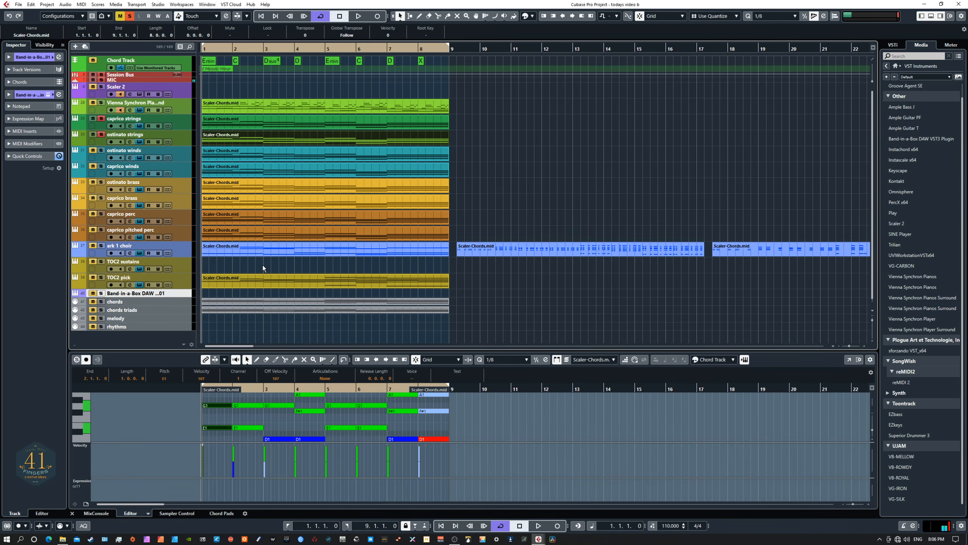
Step: Copy the Scaler Chords clip from the TOC2 pick track to the start of the TOC2 sustains track
click(284, 300)
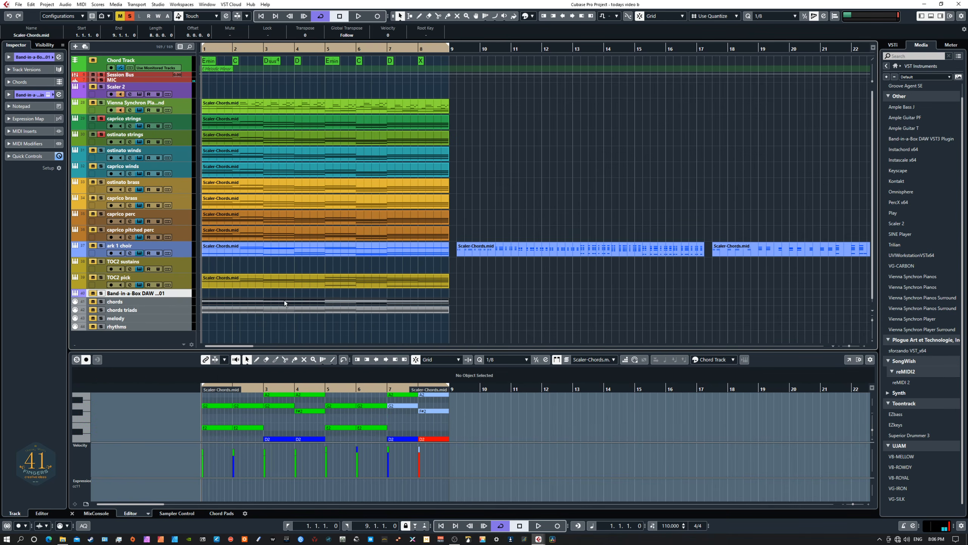
click(292, 281)
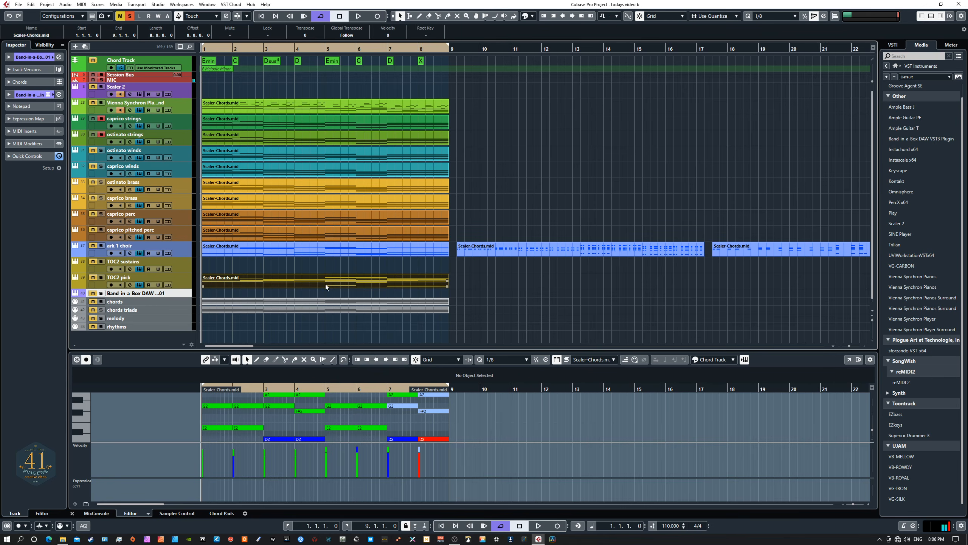
mouse_move(325, 279)
mouse_down()
mouse_move(322, 256)
mouse_move(321, 265)
mouse_up()
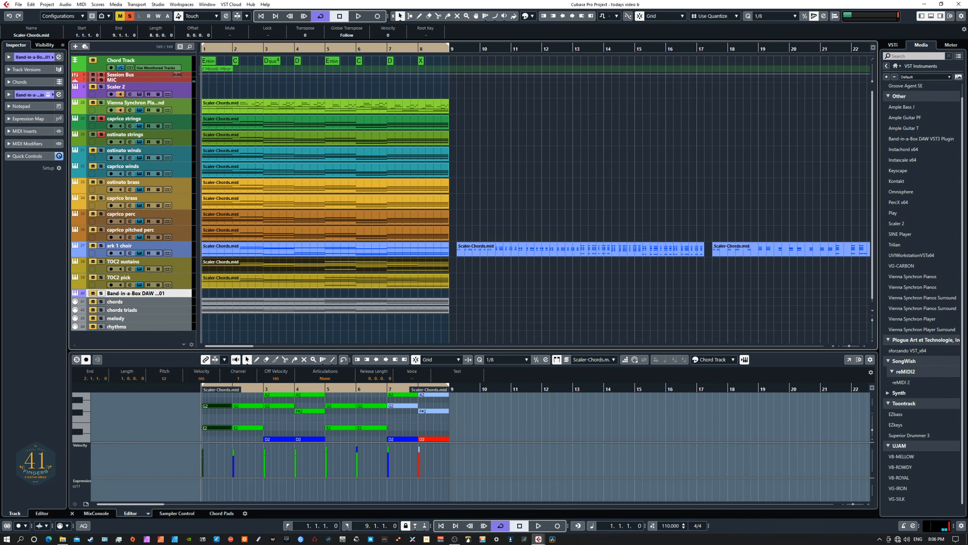
Step: Open the TOC2 sustains instrument beside the tracks and filter its preset browser by the Mysterious character
click(139, 269)
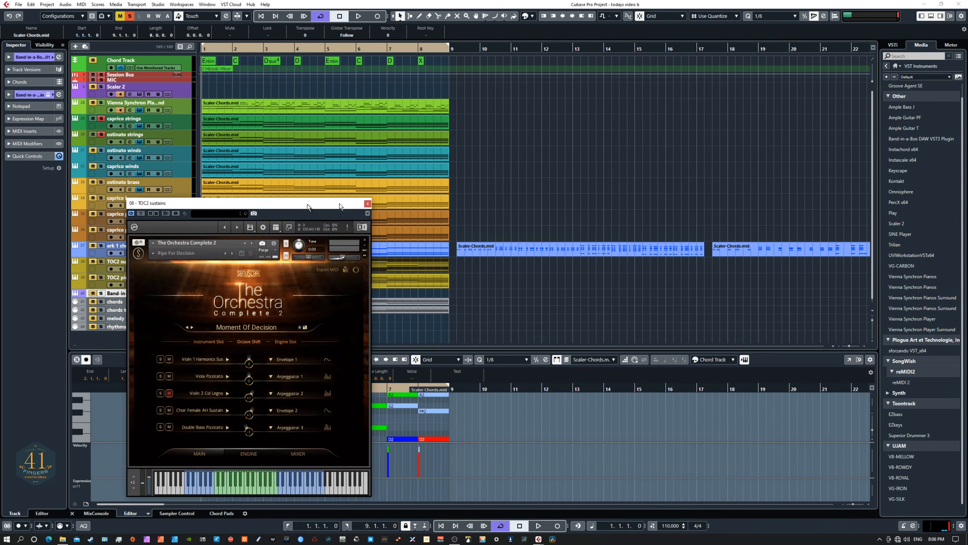
drag(307, 205, 699, 104)
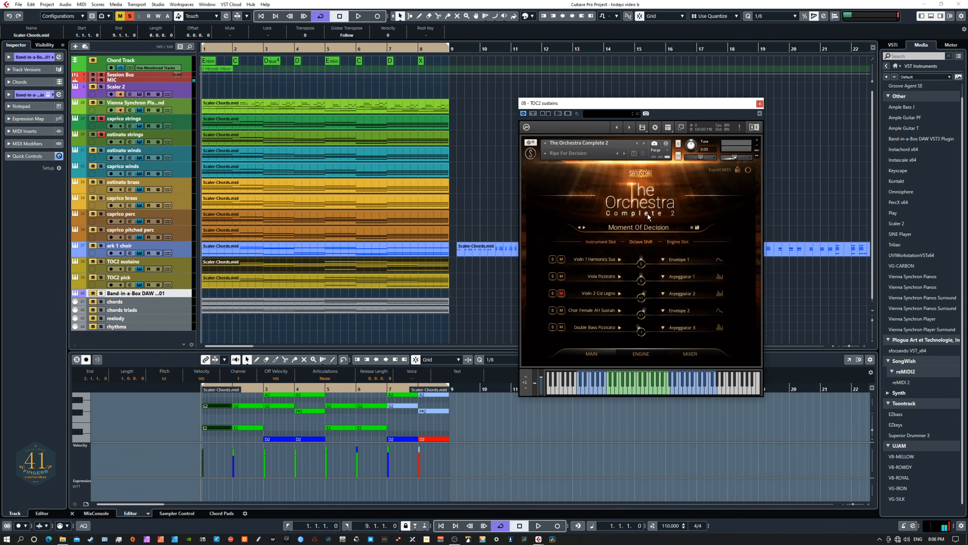
click(636, 227)
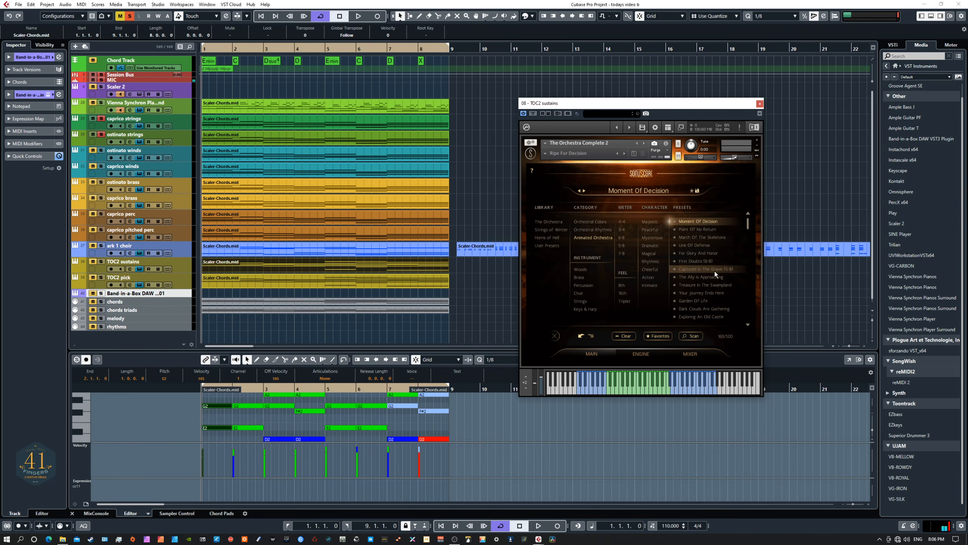
click(657, 238)
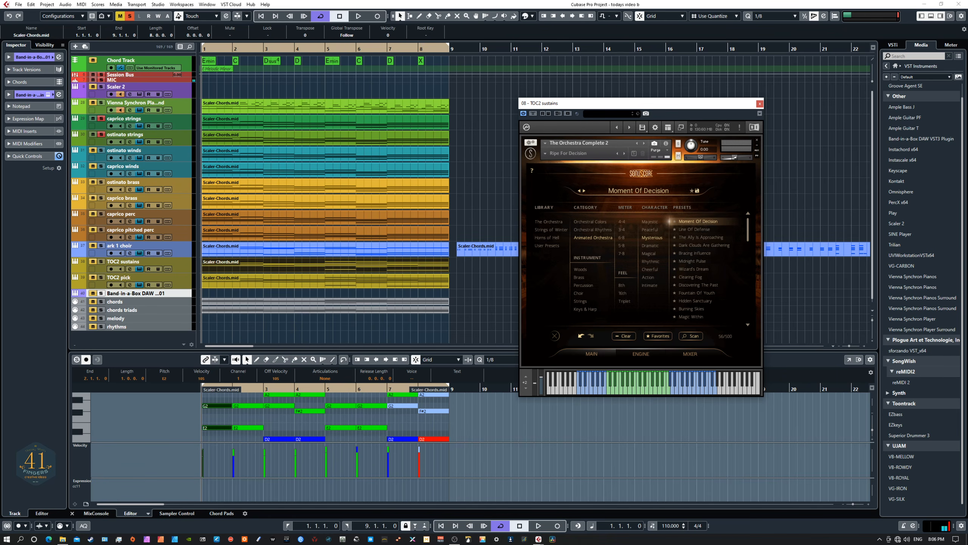
Step: Open Scaler 2 to review the chord progression and its scale, and close its window
click(181, 95)
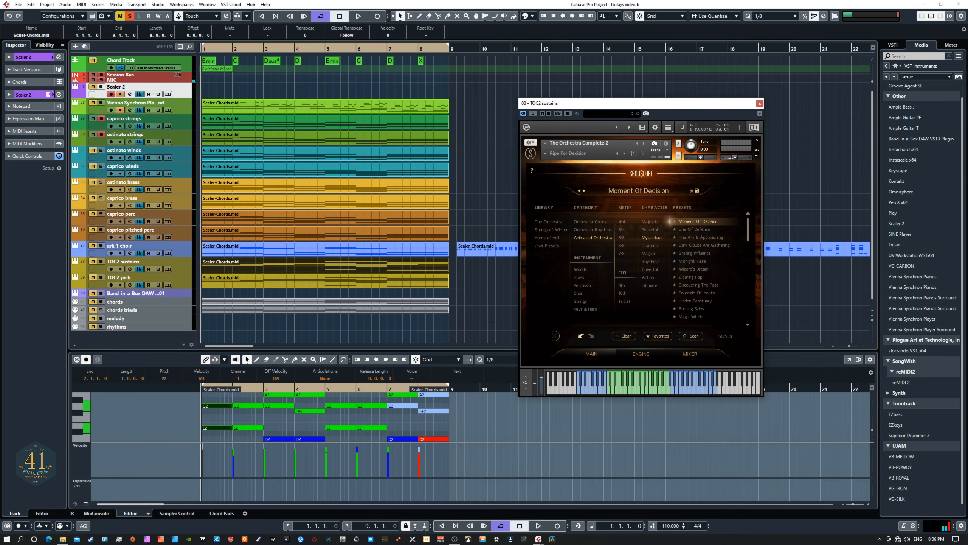
drag(0, 244, 431, 132)
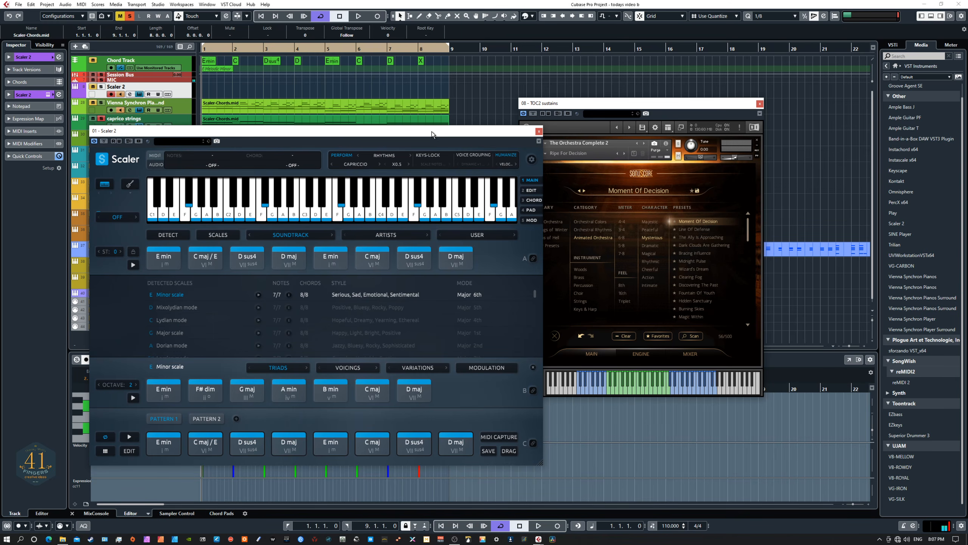
click(301, 221)
drag(364, 130, 0, 217)
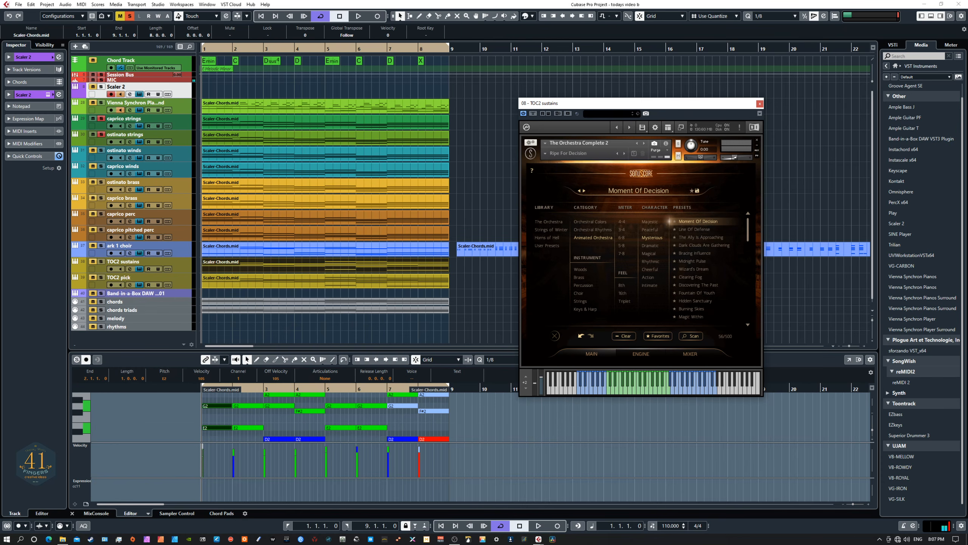
Step: Add the Dramatic and Peaceful characters to the preset filter and load The Ally Is Approaching
click(653, 244)
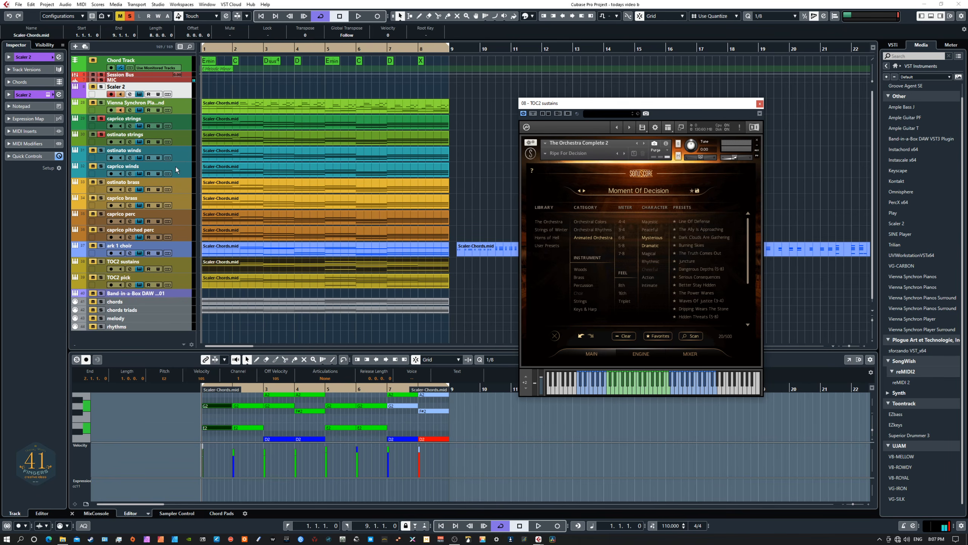
click(657, 231)
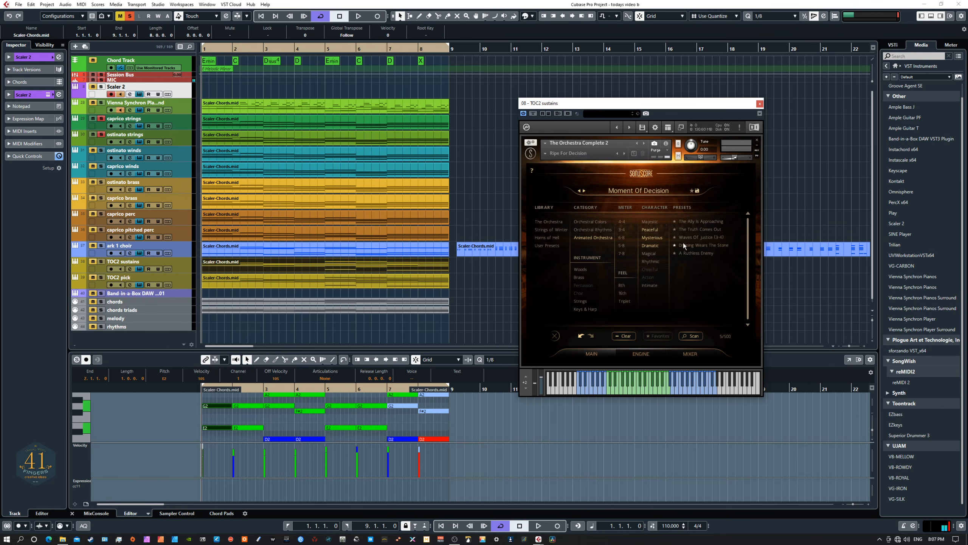
click(697, 222)
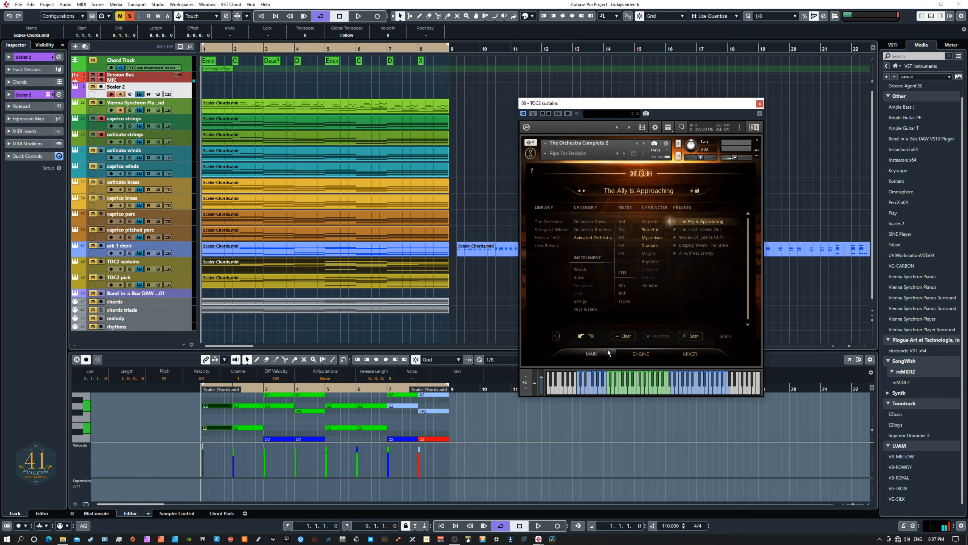
Step: Check the preset's mixer channels, and play TOC2 sustains soloed in place of the two string tracks
click(686, 354)
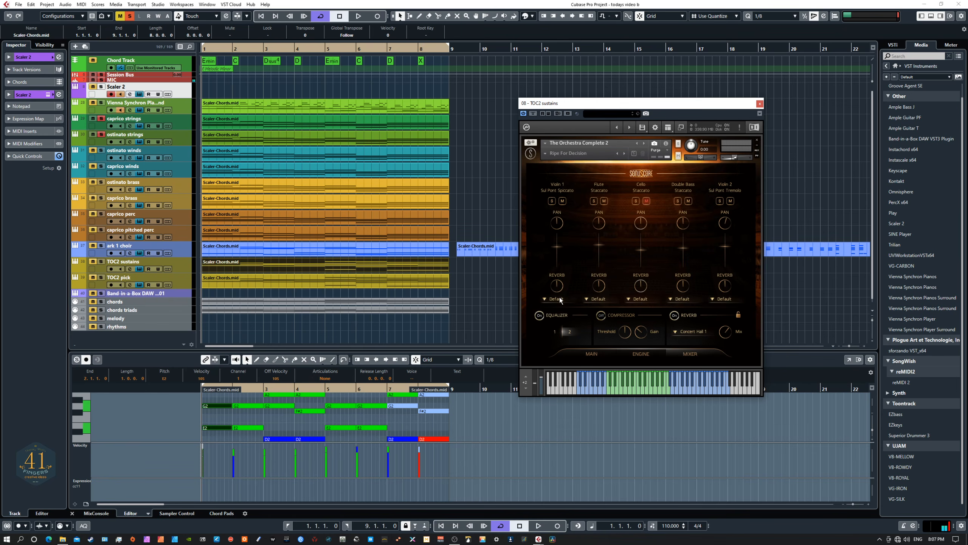
click(592, 354)
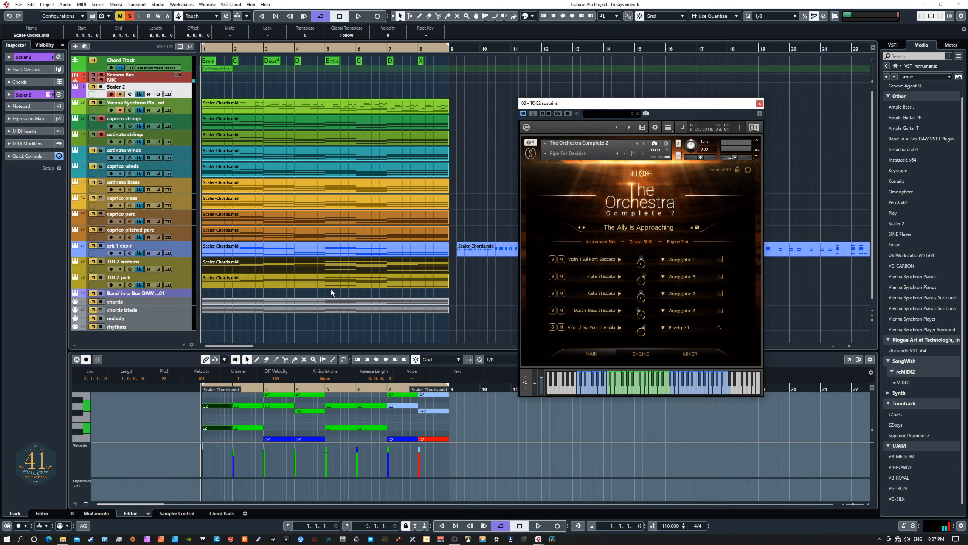
click(101, 263)
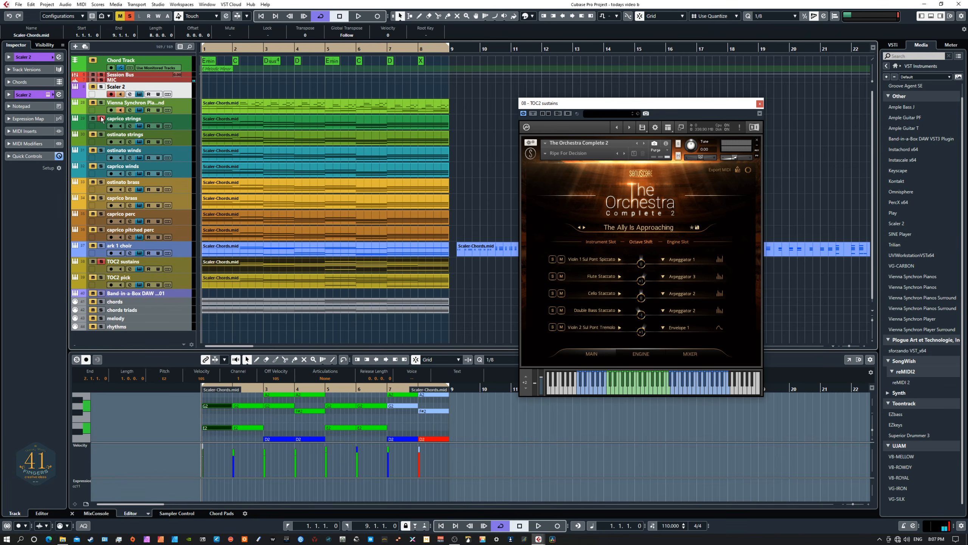
key(space)
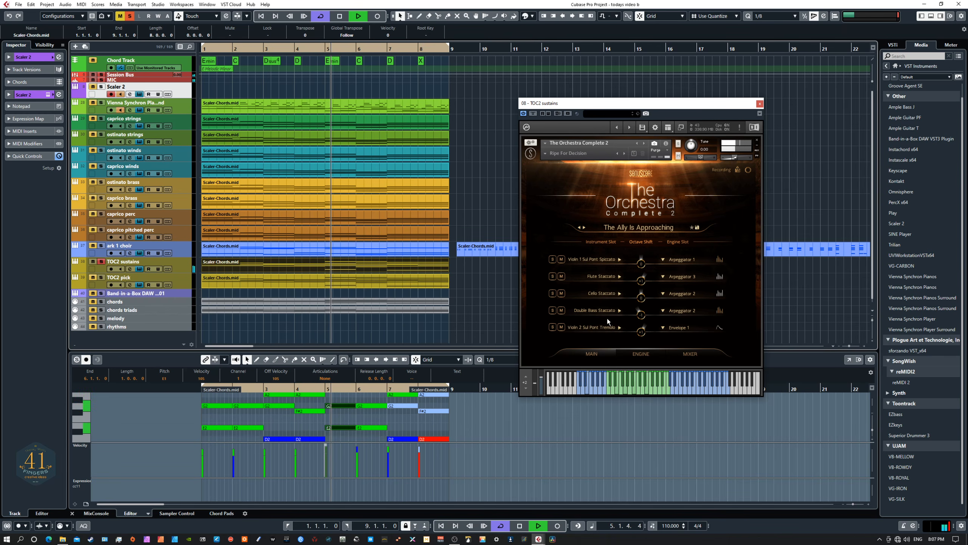
Step: Audition the preset The Truth Comes Out and check its instruments in the mixer and main views
click(637, 227)
click(701, 230)
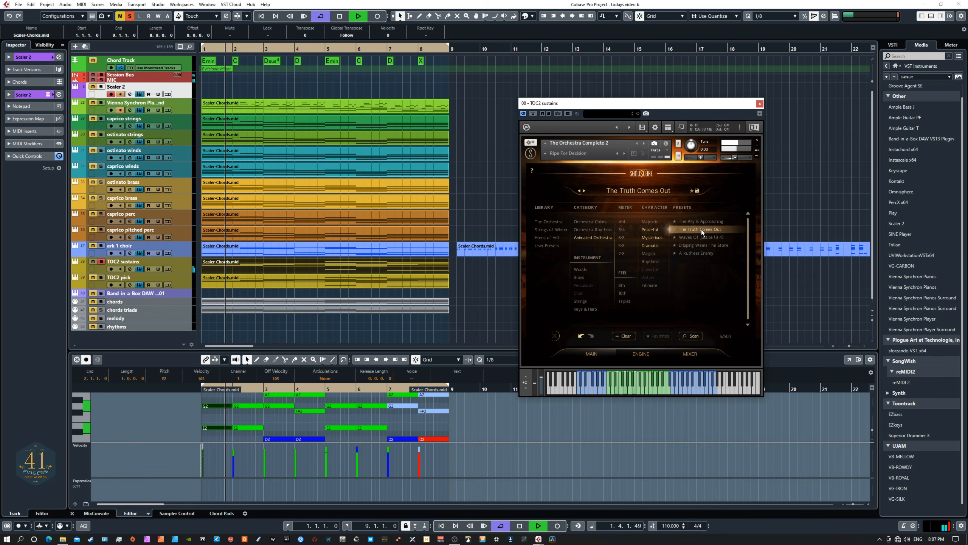
click(690, 353)
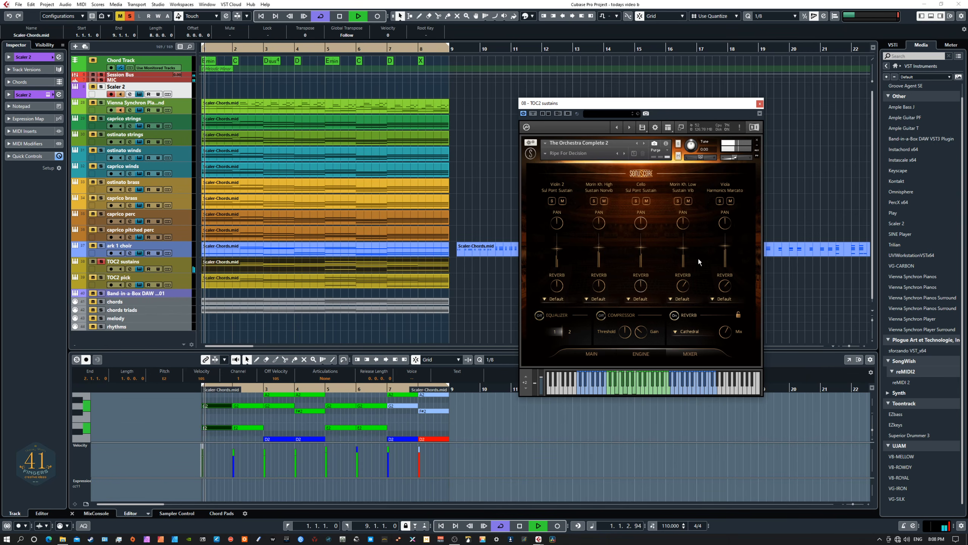
click(601, 350)
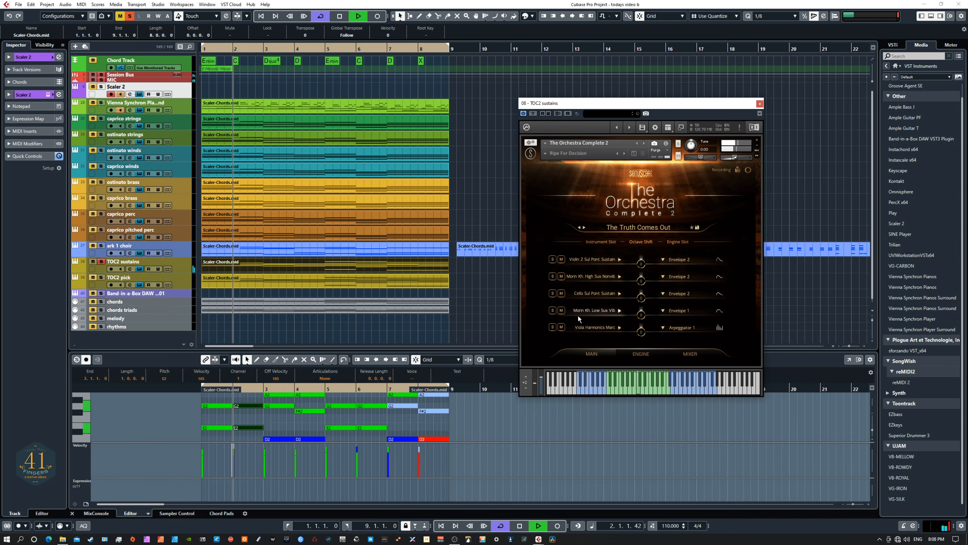
Step: Mute the Viola Harmonics, low Morin Khuur and Cello Sul Pont Sustain slots during playback
click(562, 327)
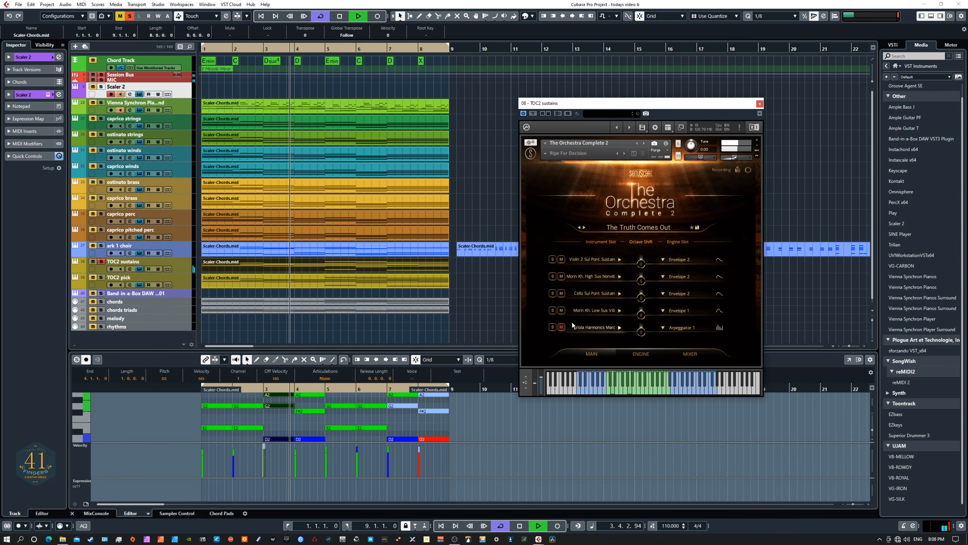
click(561, 310)
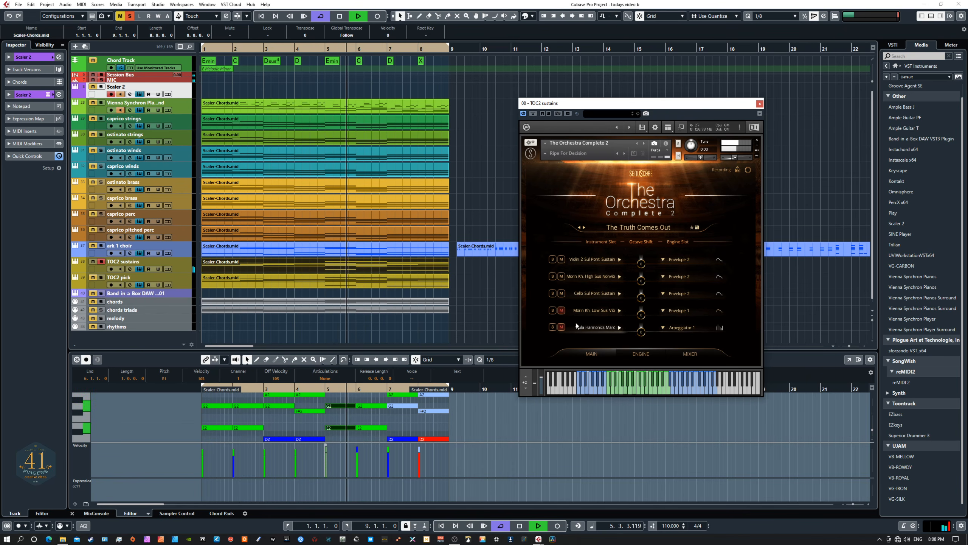
click(562, 293)
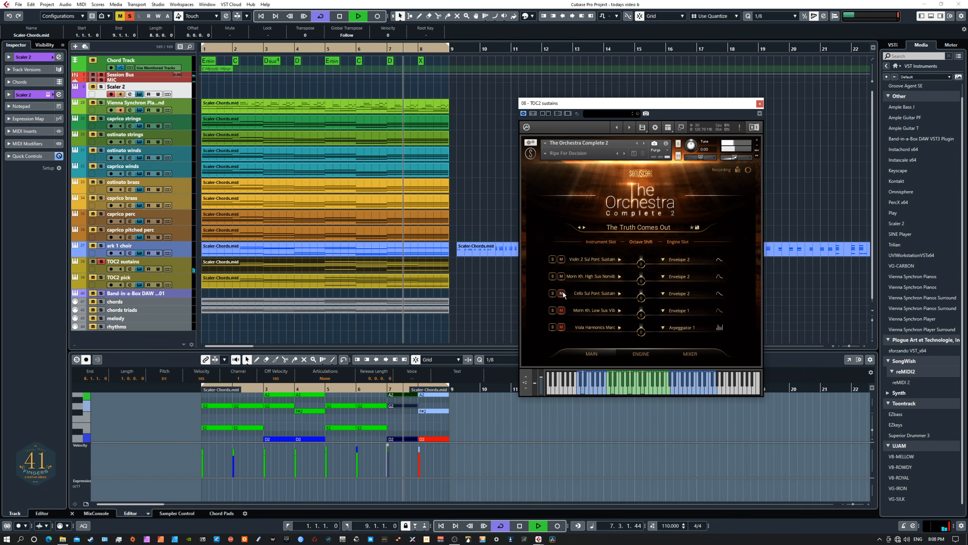
Step: Audition the preset Waves Of Justice (3-4), load Dripping Wears The Stone and show its instrument slots
click(640, 227)
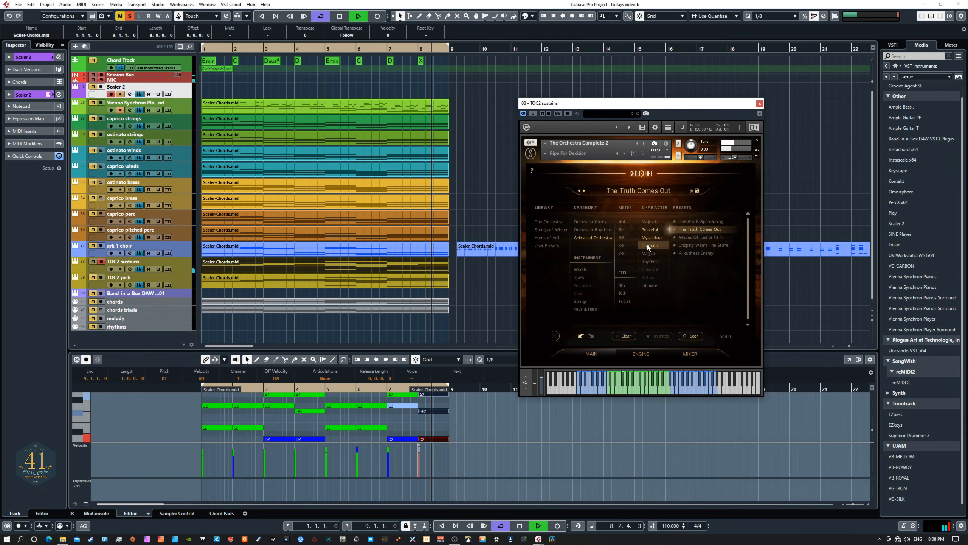
click(698, 238)
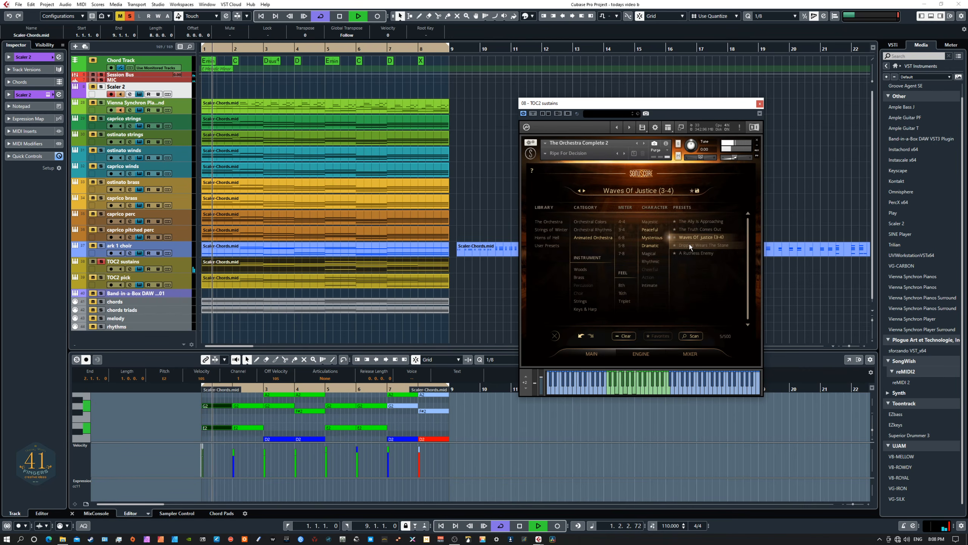
click(687, 244)
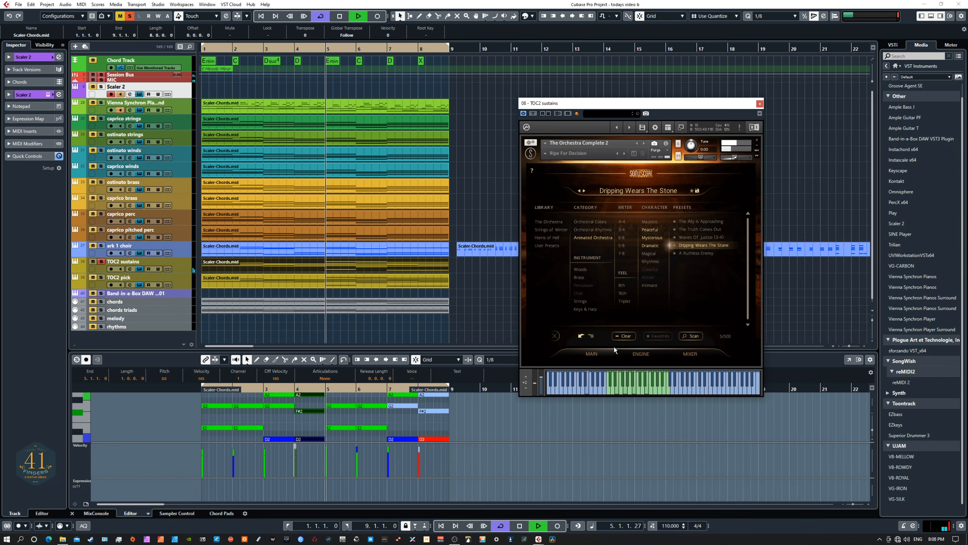
click(592, 354)
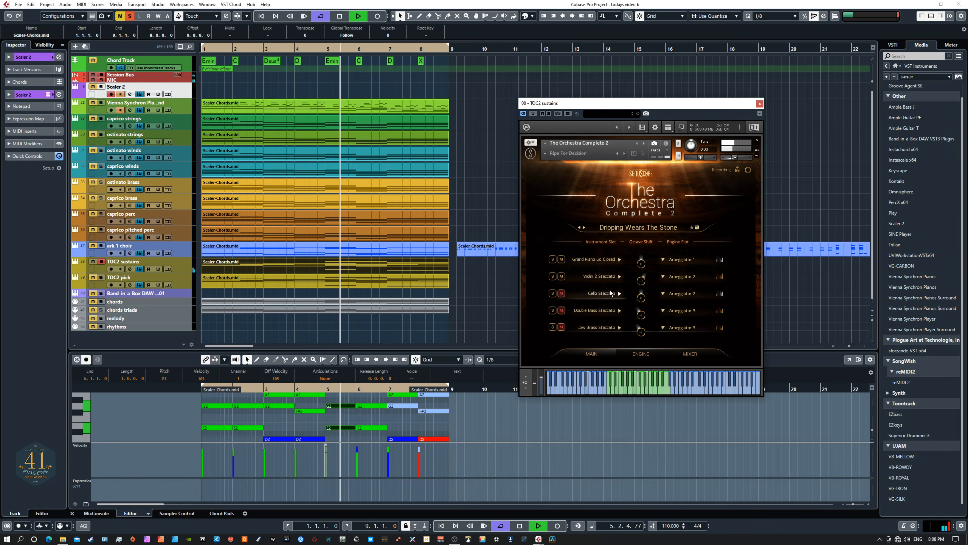
Step: Mute the Violin 2, Cello and Double Bass Staccato slots to isolate the Grand Piano arpeggio
click(561, 277)
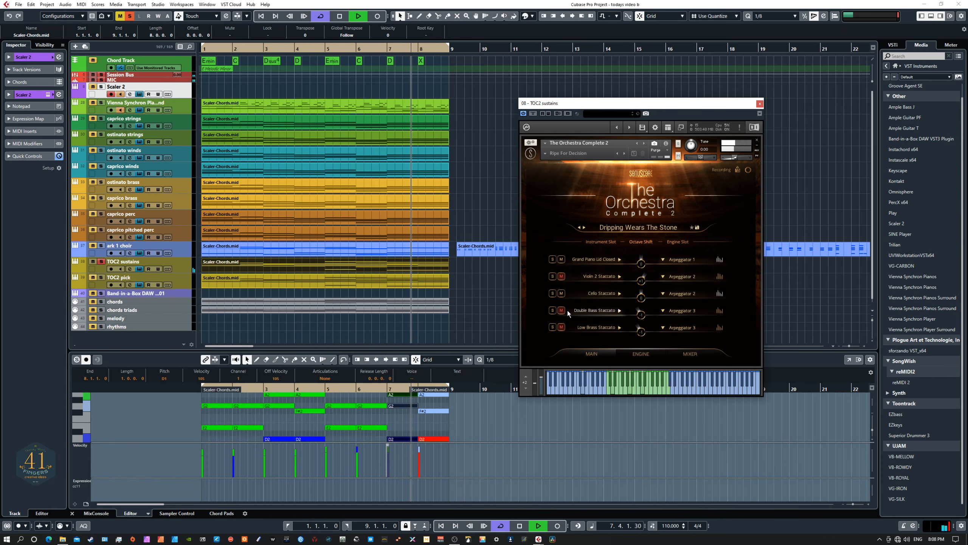
click(562, 293)
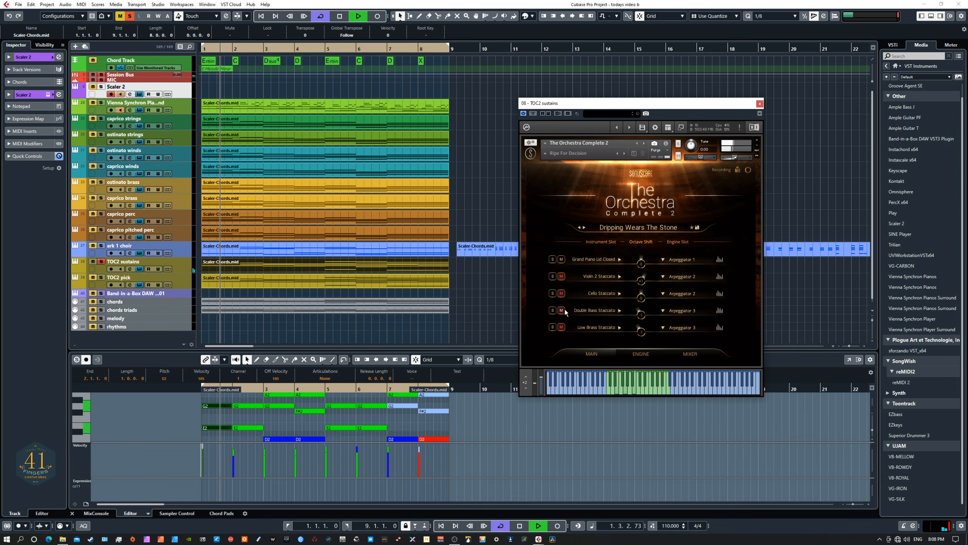
click(562, 310)
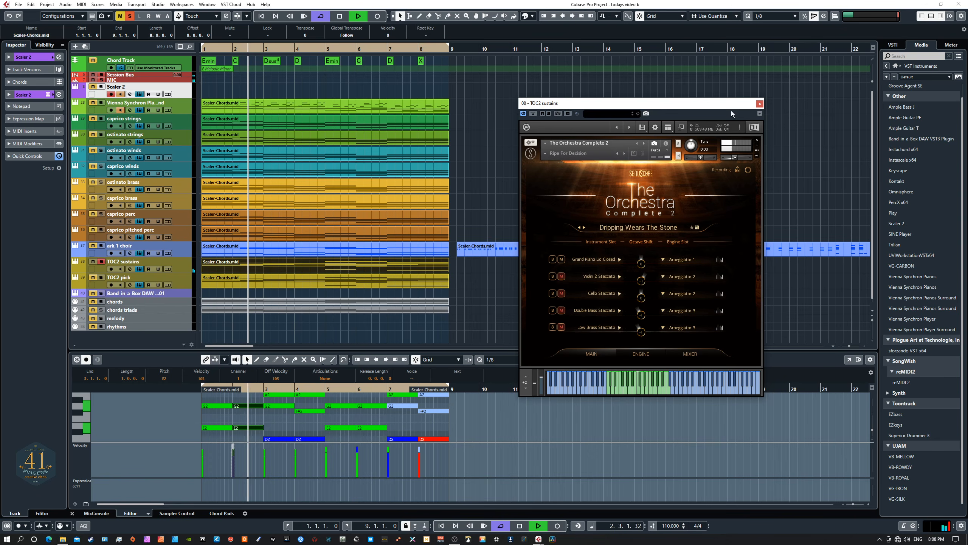
Step: Close the TOC2 sustains instrument window and restart playback of the soloed track from the beginning
drag(728, 103, 420, 213)
click(452, 213)
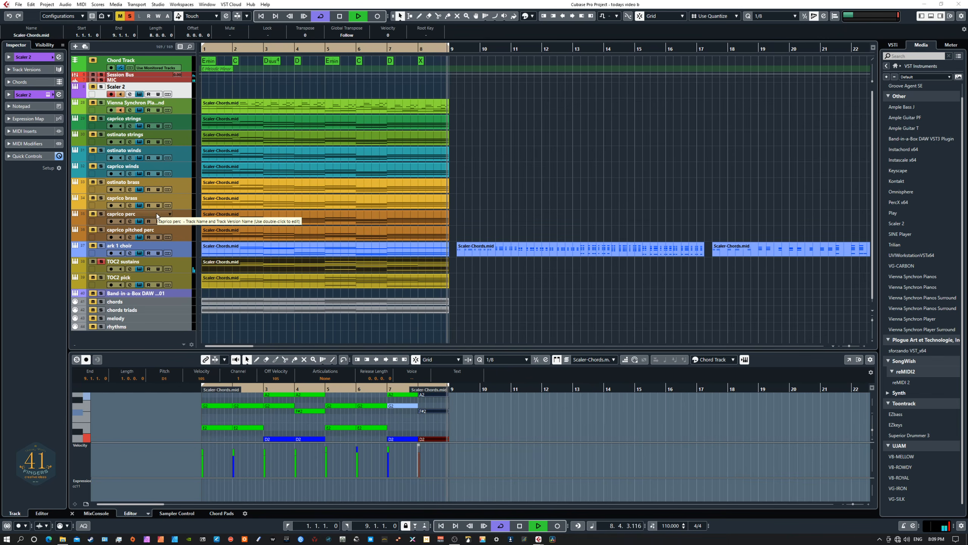
key(space)
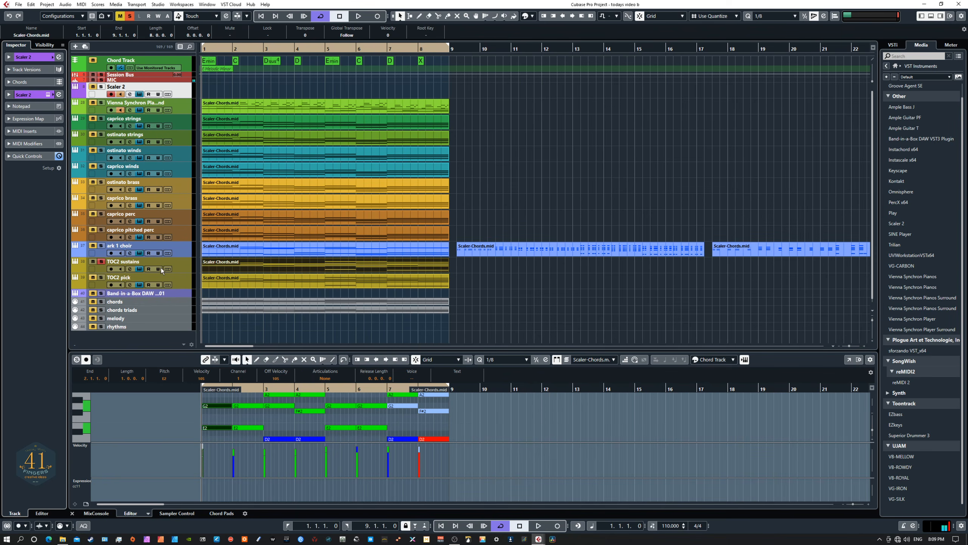
key(space)
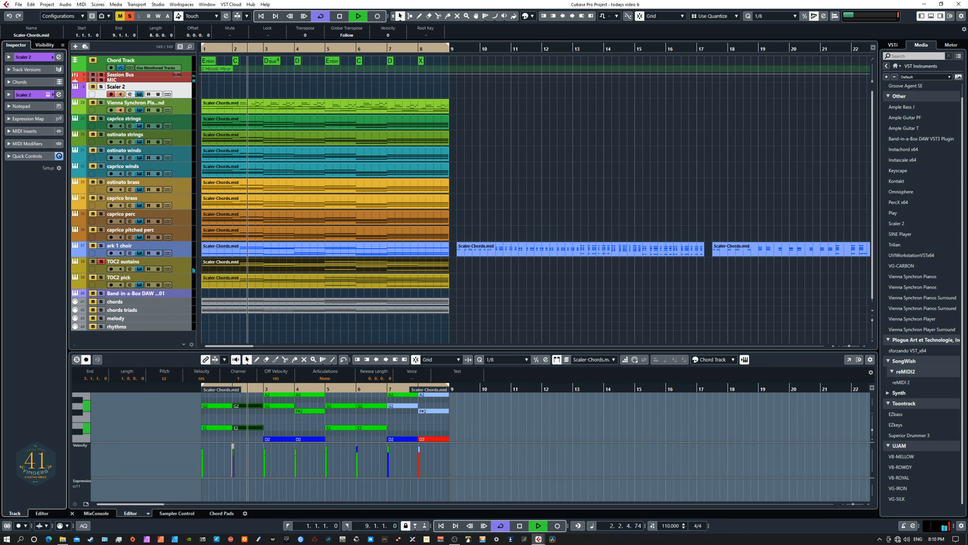
Step: Load the STRINGS Full Pizzicato preset in the TOC2 pick instrument, solo its track and close the instrument window
click(129, 285)
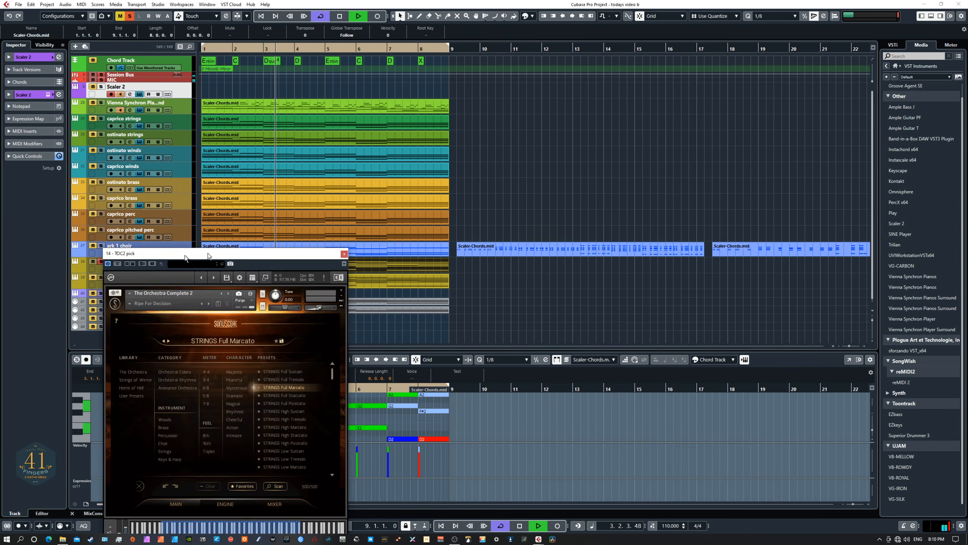
drag(185, 257, 585, 203)
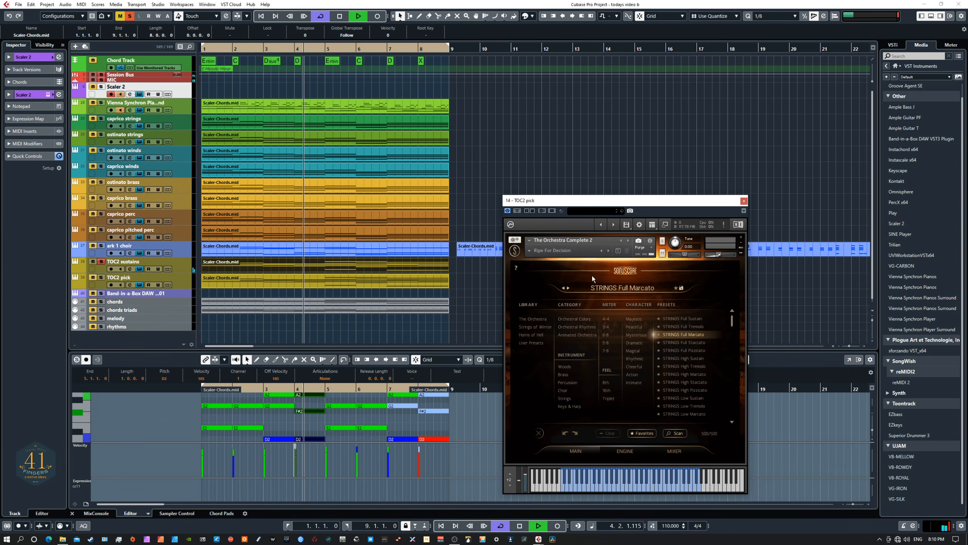
click(704, 350)
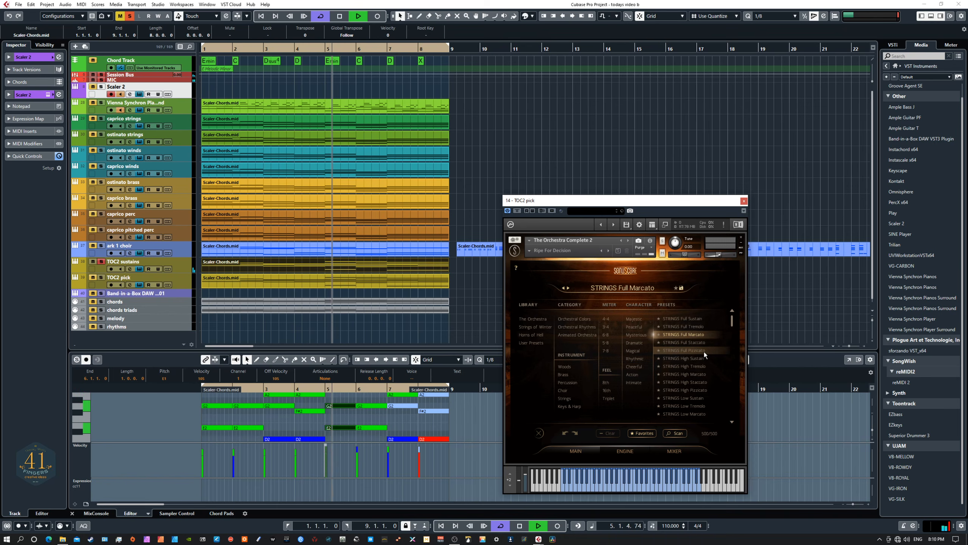
click(101, 277)
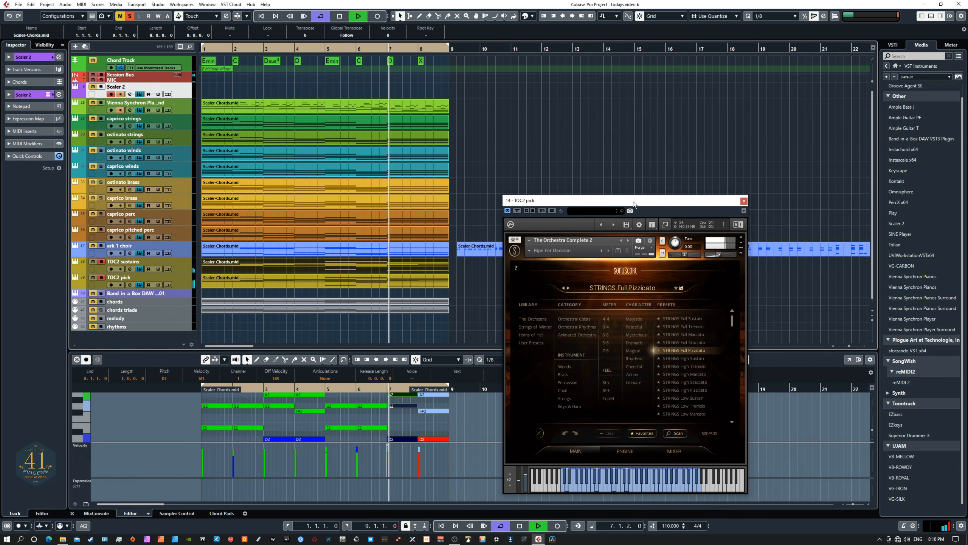
click(744, 201)
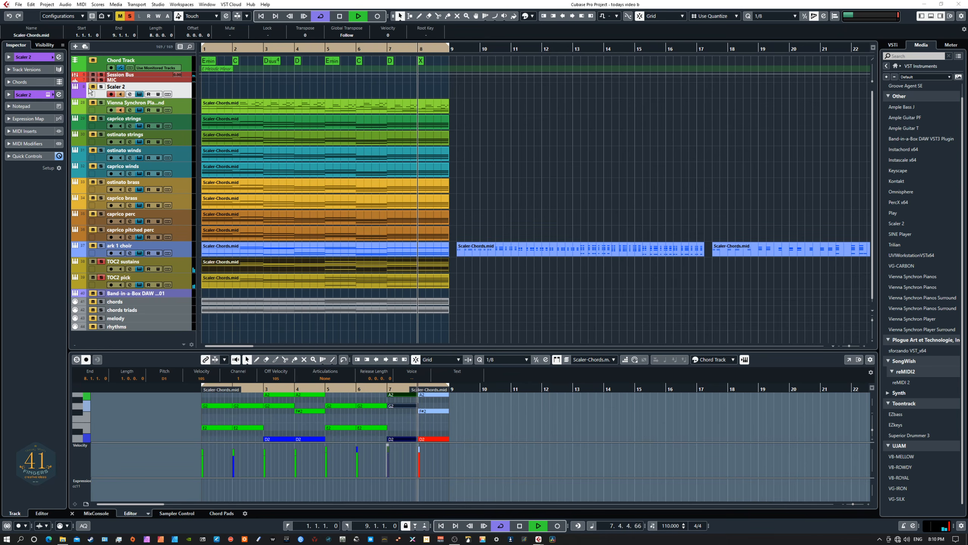
Step: Solo the Vienna Synchron piano and caprico strings tracks, with the Capriccio Strings instrument open beside the arrangement
click(103, 105)
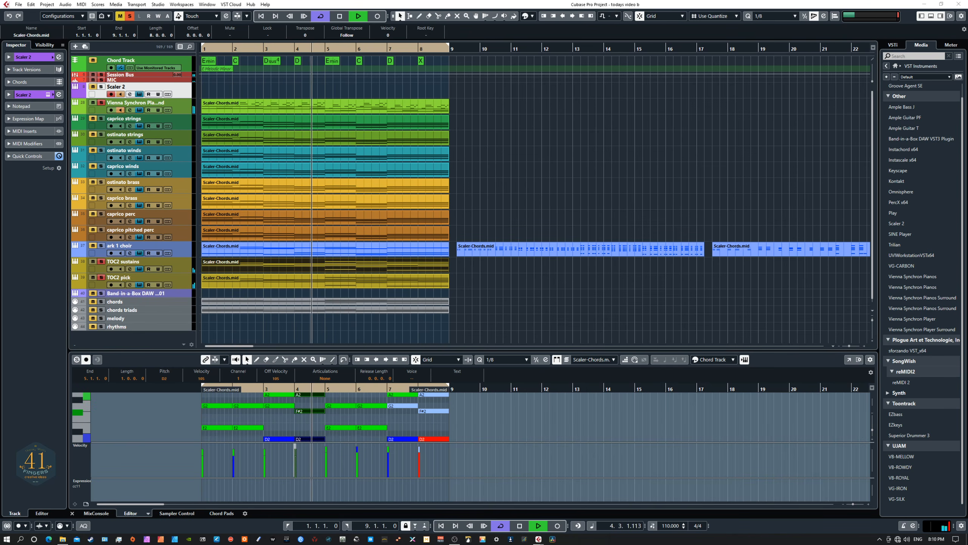
click(139, 125)
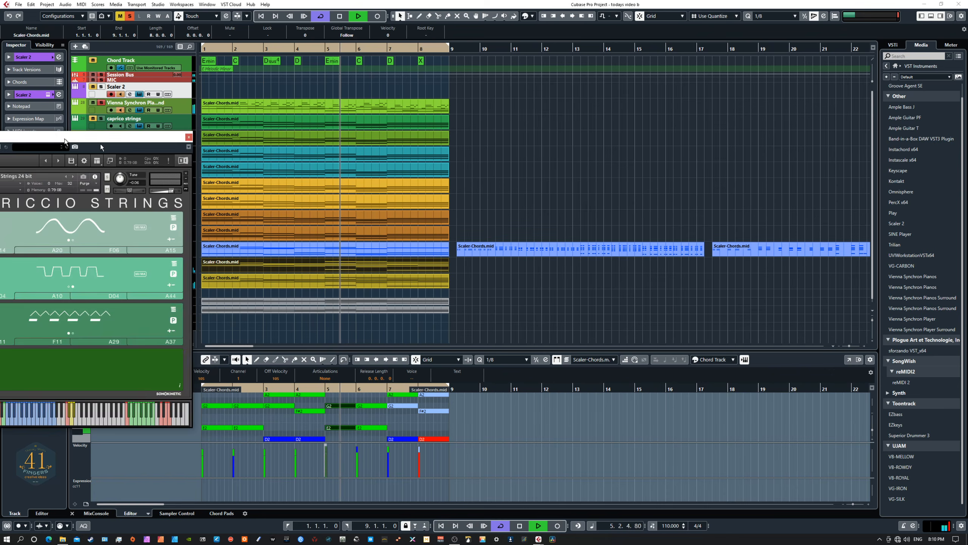
drag(59, 135, 674, 75)
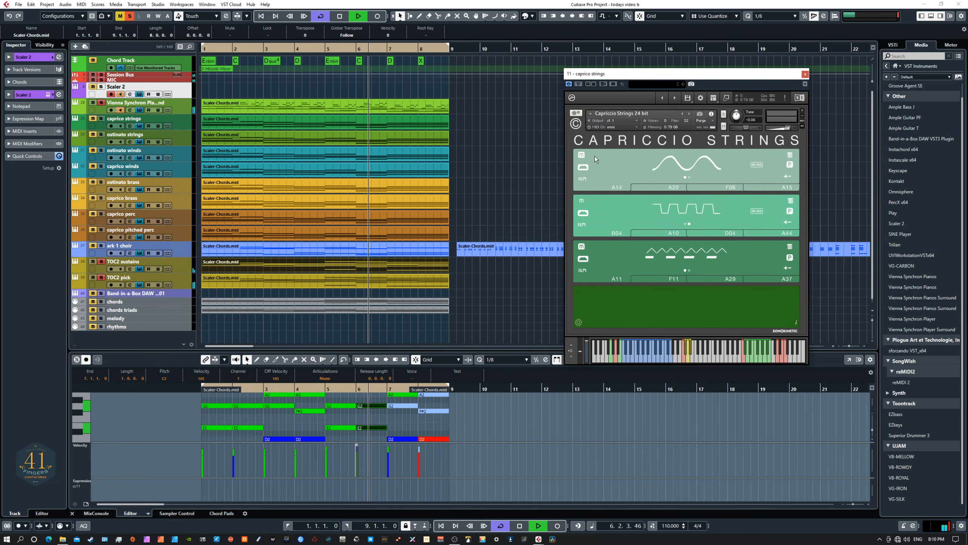
click(101, 119)
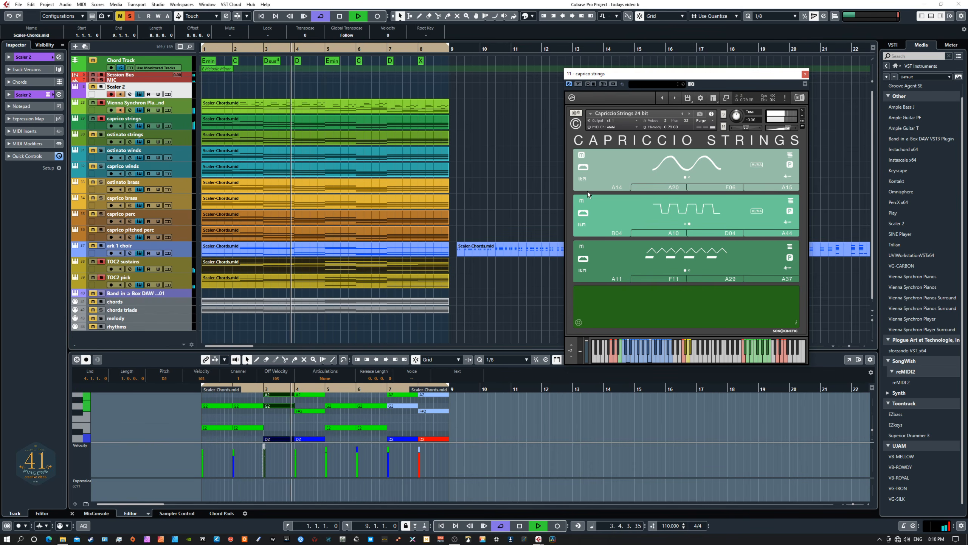
Step: Audition several alternative phrases in the first Capriccio Strings slot during playback, and stop the transport
click(684, 166)
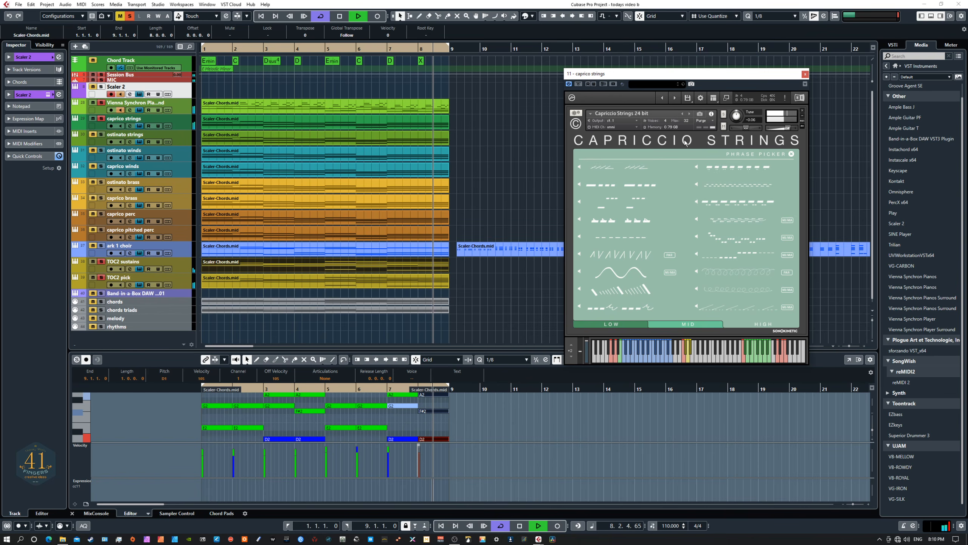
click(601, 199)
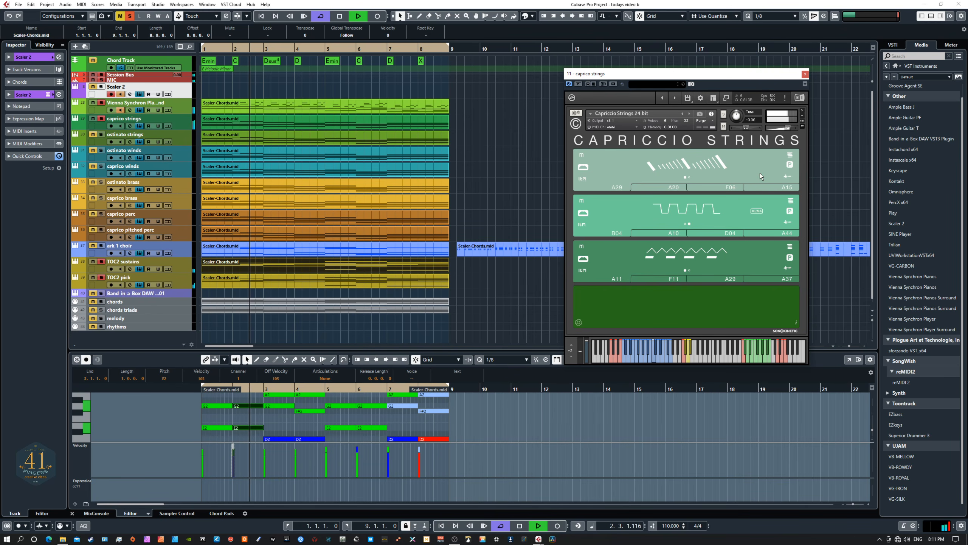
click(581, 154)
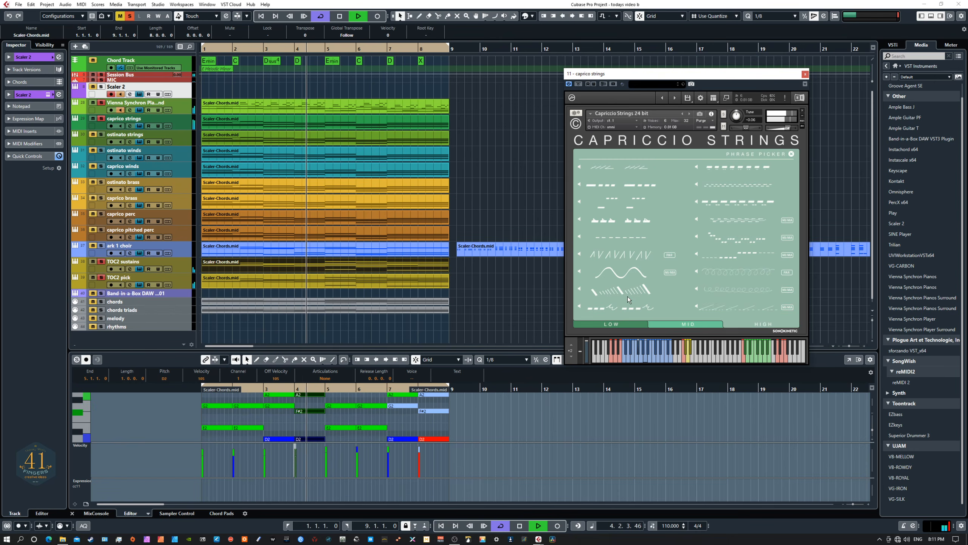
click(624, 306)
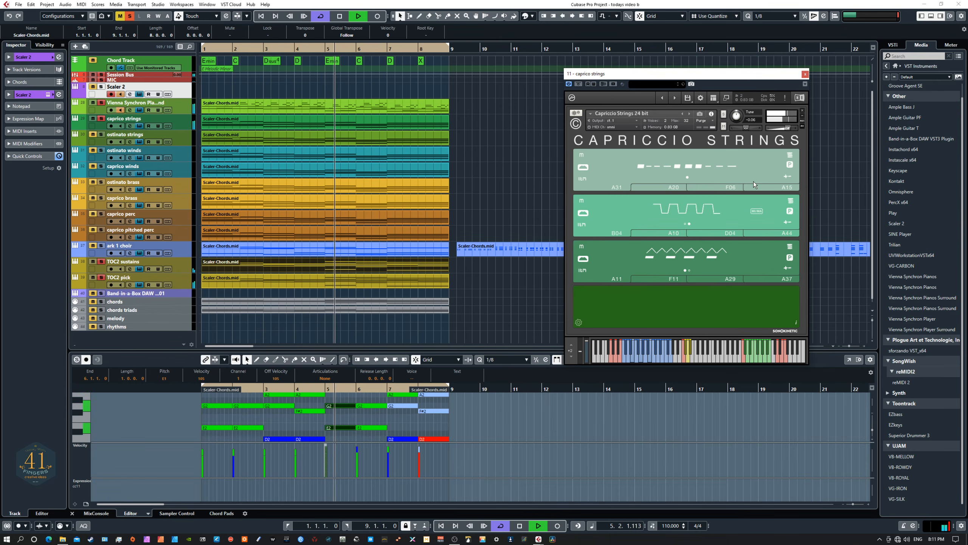
click(790, 165)
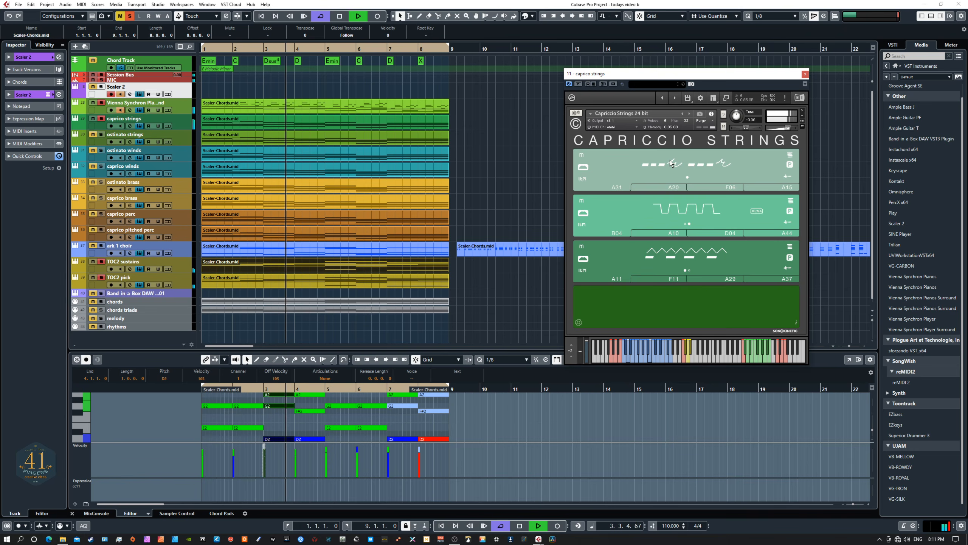
key(space)
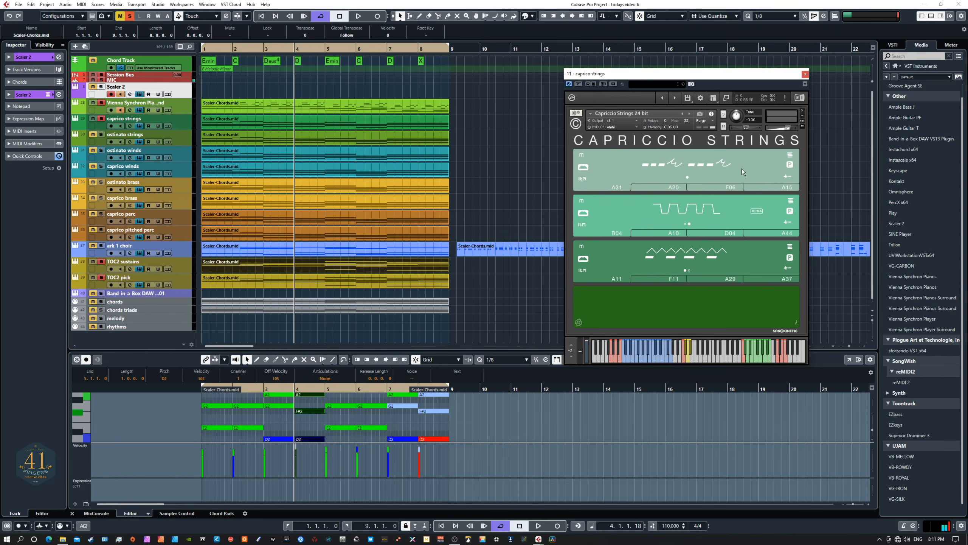
Step: Assign the looping-coil phrase to the first Capriccio Strings slot, and mute the second slot during playback
click(691, 162)
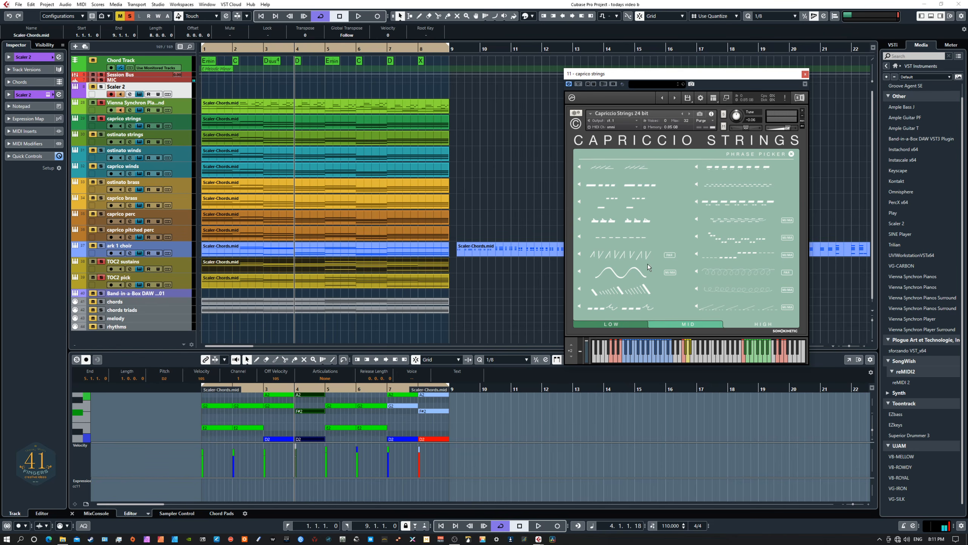
click(725, 275)
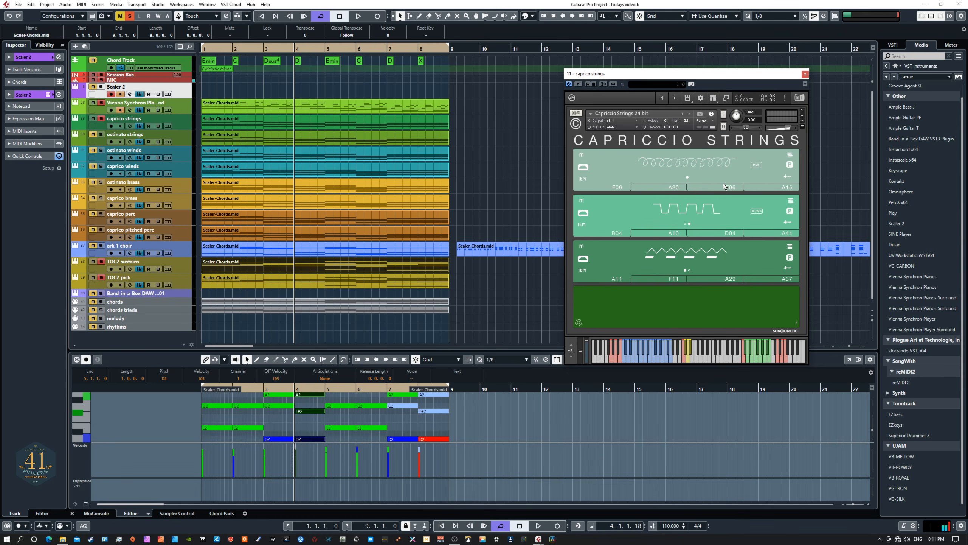
key(space)
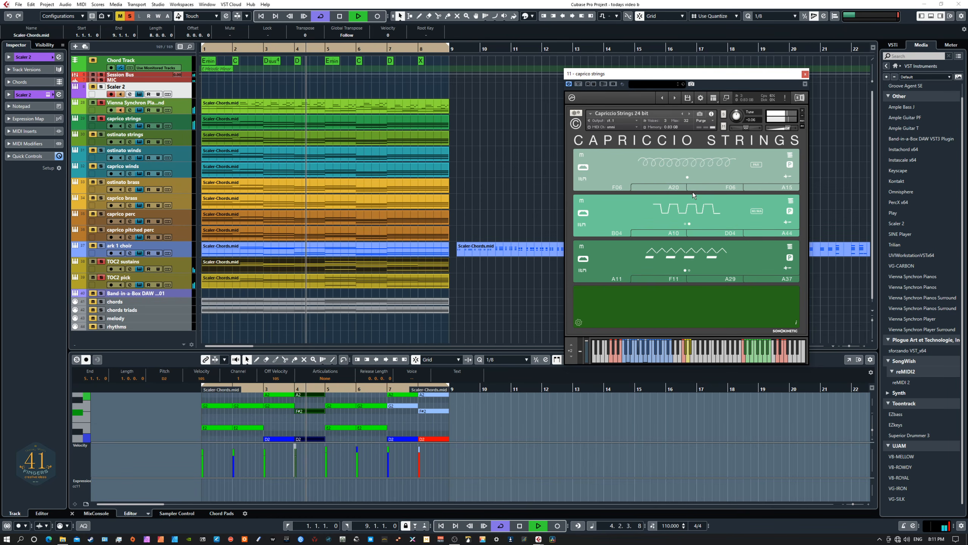
click(582, 201)
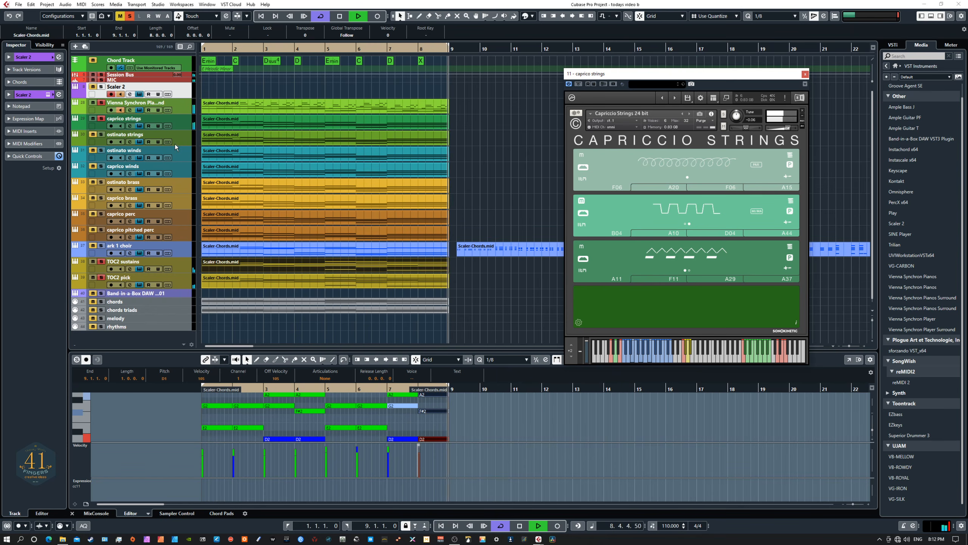
Step: Solo the ostinato strings track and open its instrument clear of the track list
click(101, 134)
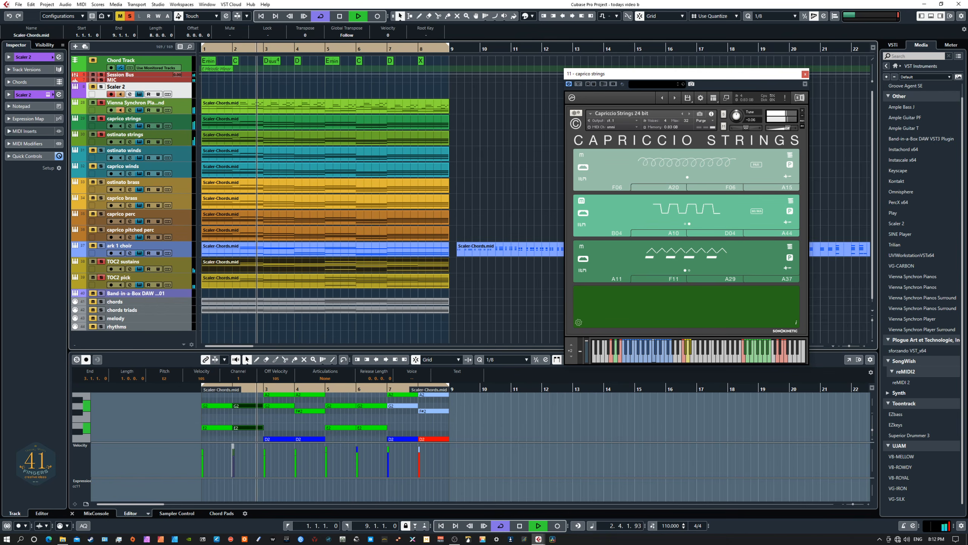
click(140, 142)
drag(488, 213, 793, 170)
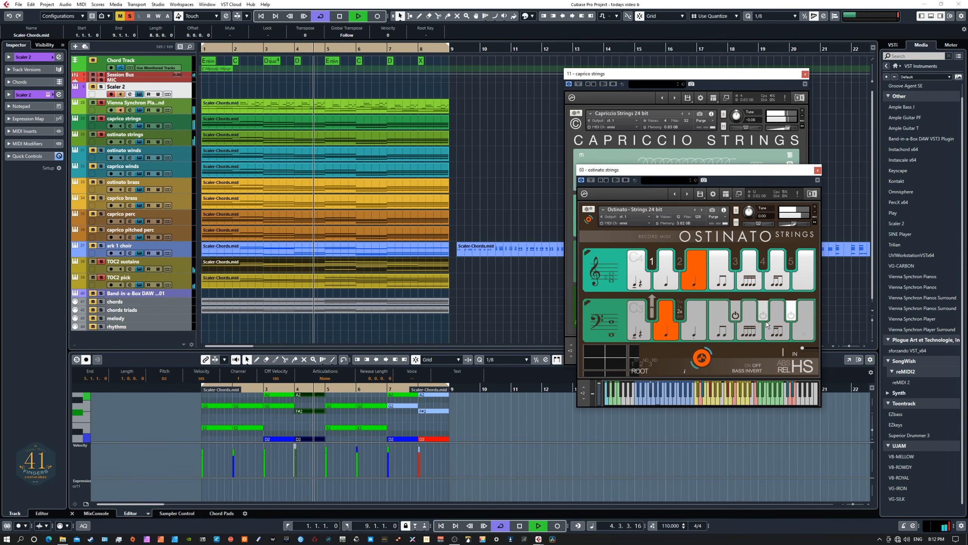
Step: Audition the beamed eighth-note treble pattern in Ostinato Strings and return to the quarter-note pattern beside it
click(792, 319)
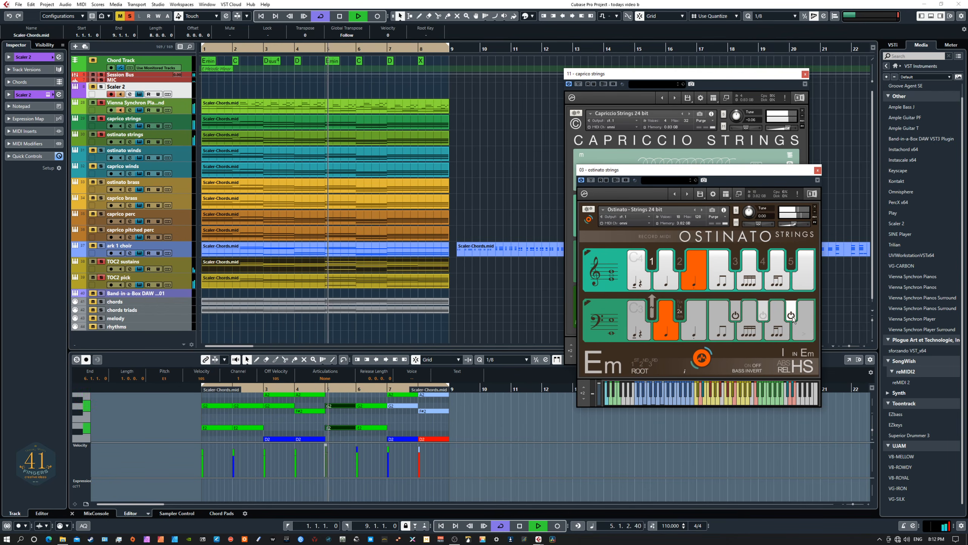
click(718, 263)
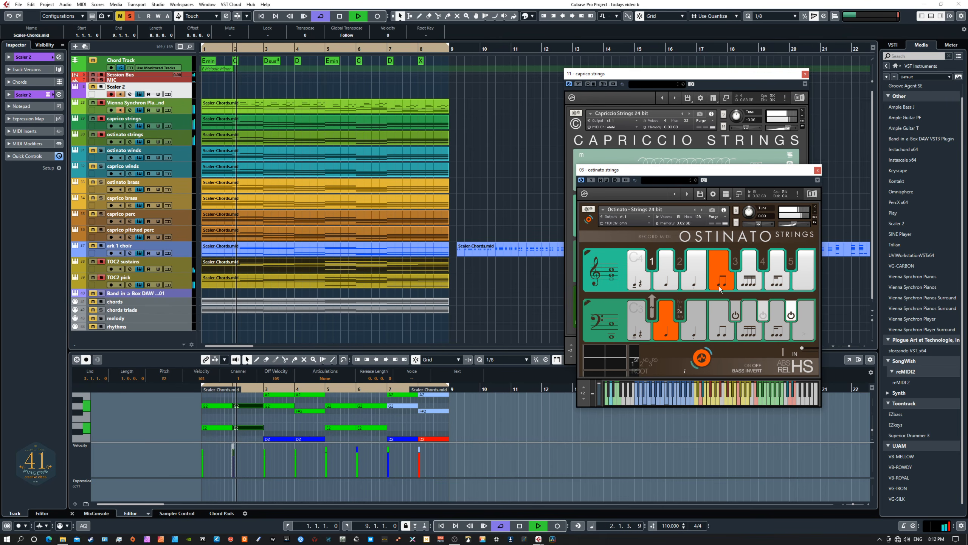
click(690, 271)
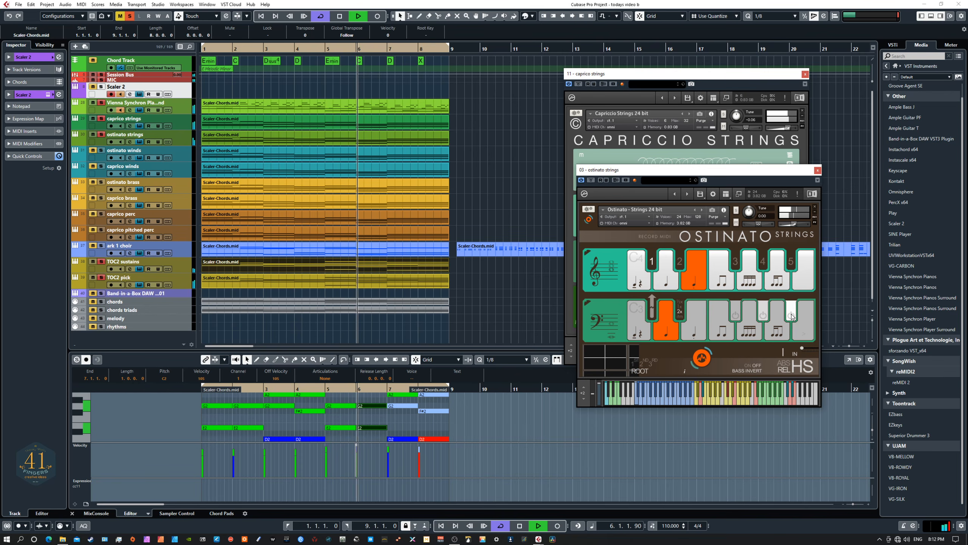
Step: Open the caprico winds and ostinato winds instruments and solo the ostinato winds track
click(141, 159)
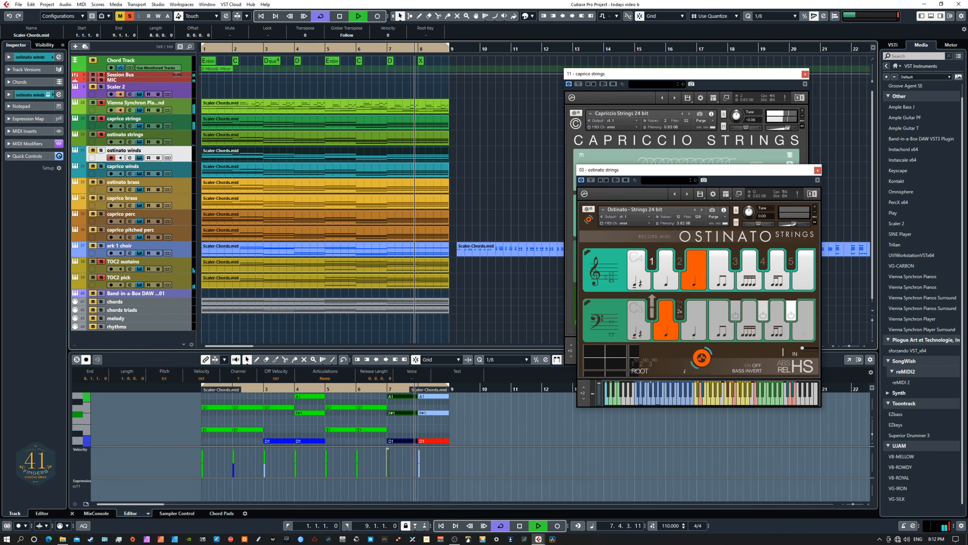
click(139, 174)
drag(455, 211, 695, 191)
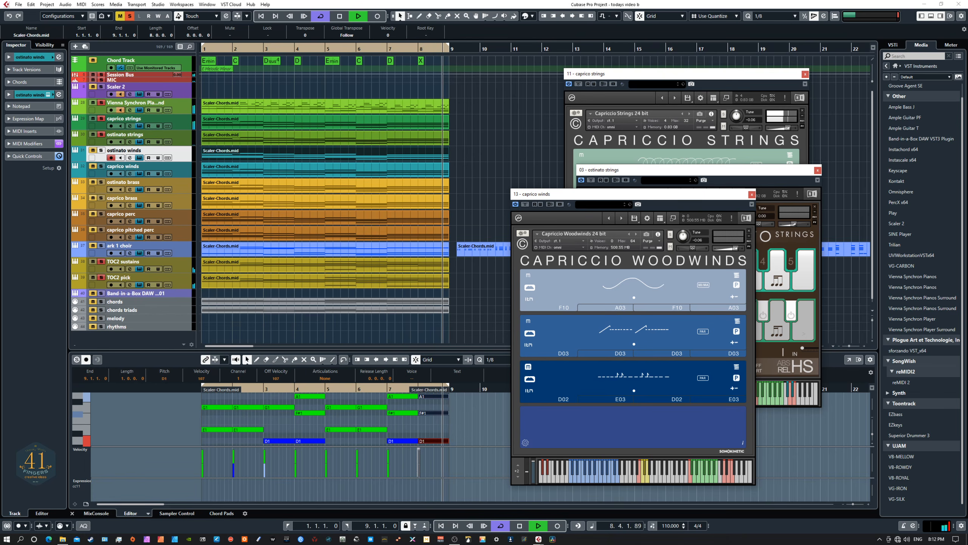
click(139, 157)
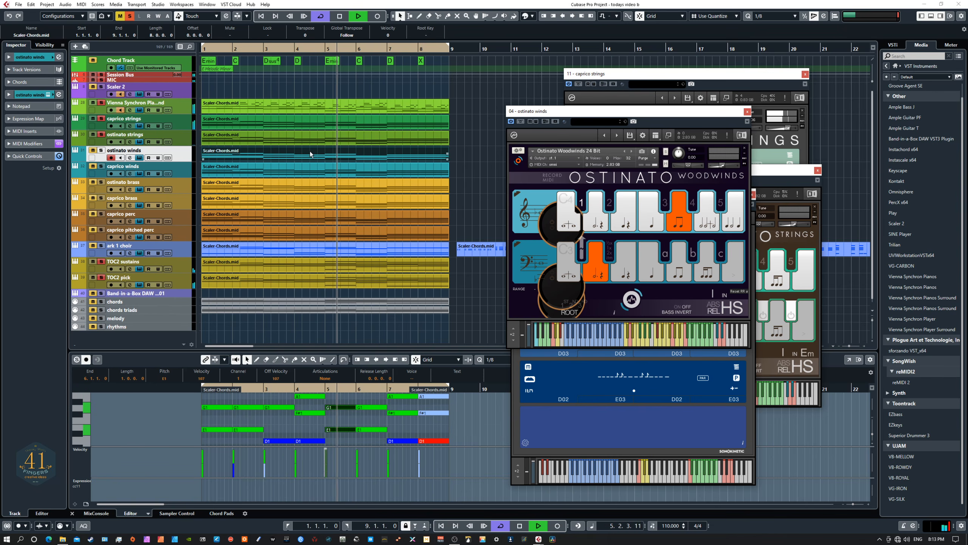
click(101, 150)
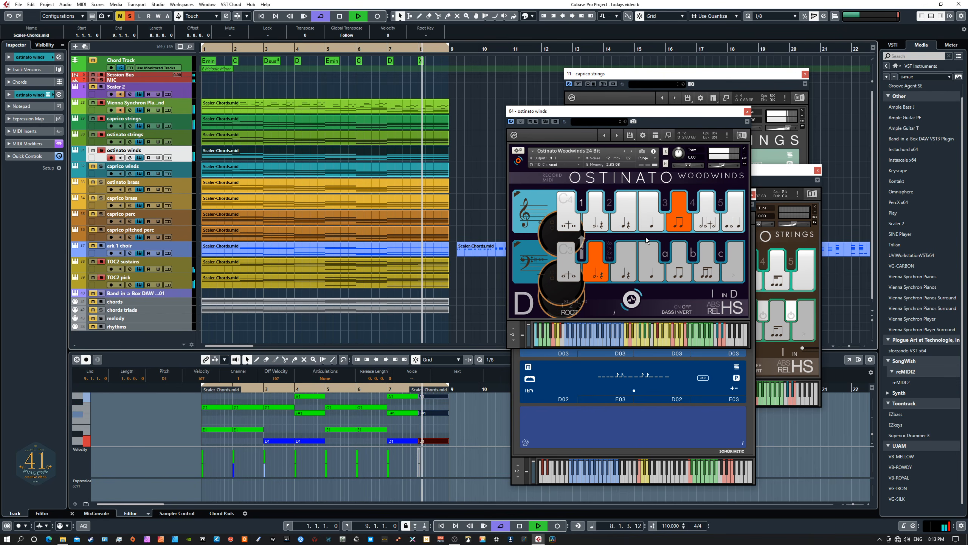
Step: Switch the Ostinato Woodwinds treble pattern to the single quarter note, closing and reopening its instrument window
click(647, 219)
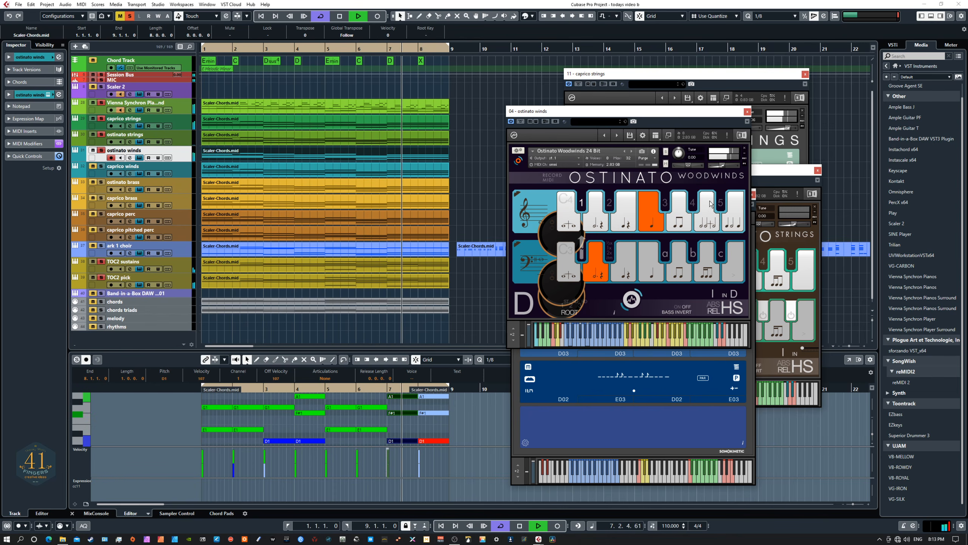
click(747, 112)
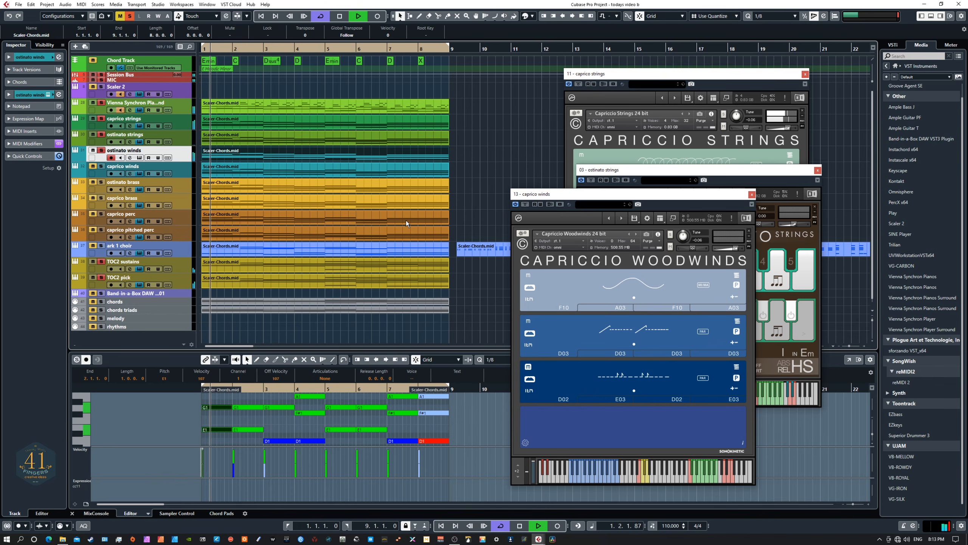
click(167, 158)
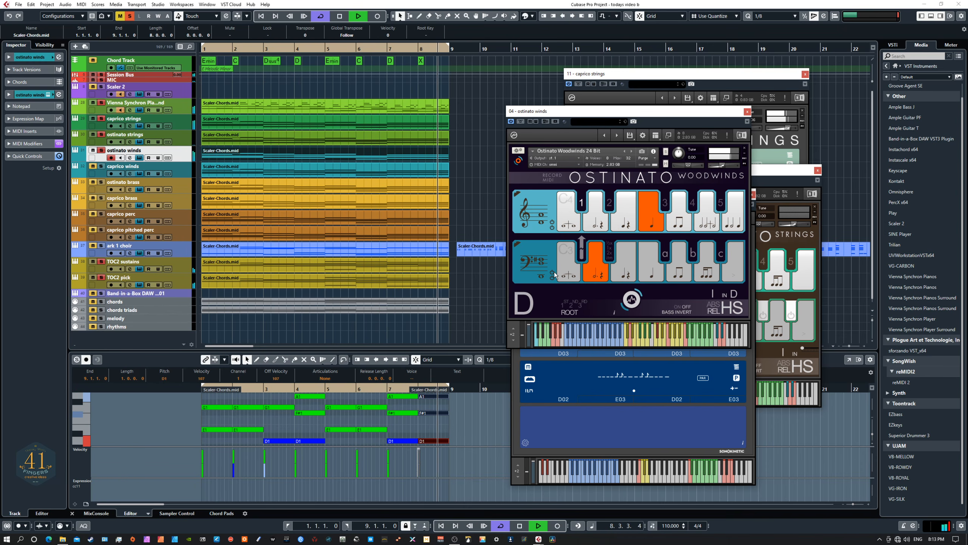
Step: Solo the caprico winds track and choose a different phrase for Capriccio Woodwinds' first slot with the phrase picker
click(551, 419)
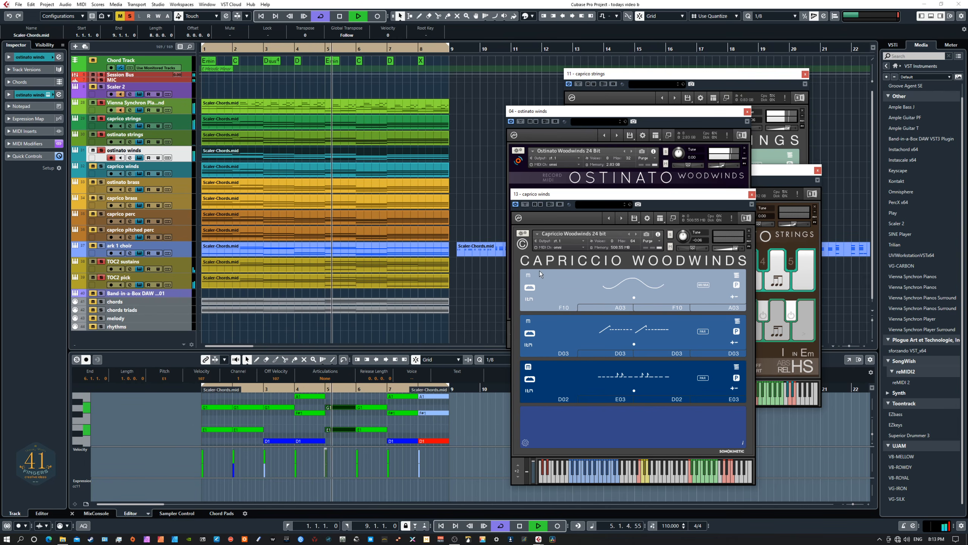
click(529, 322)
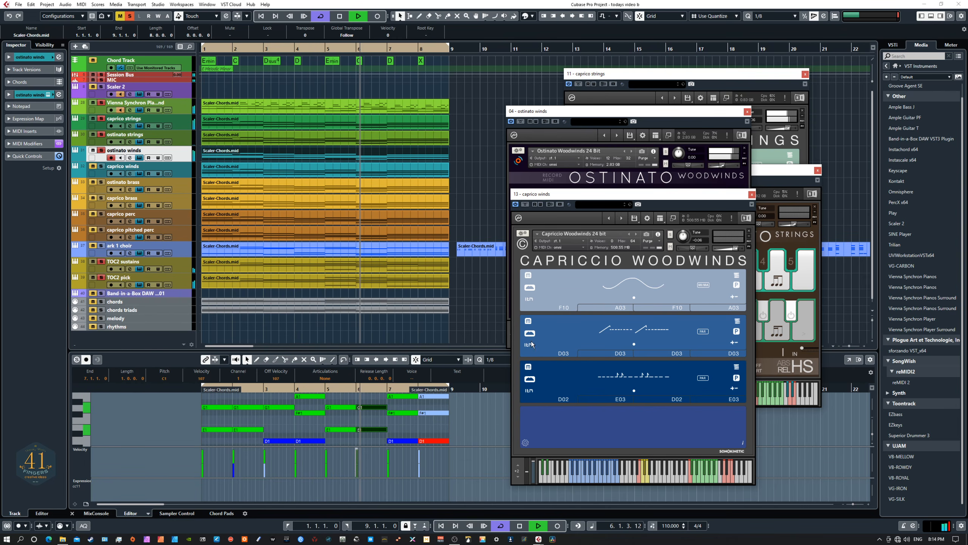
click(101, 167)
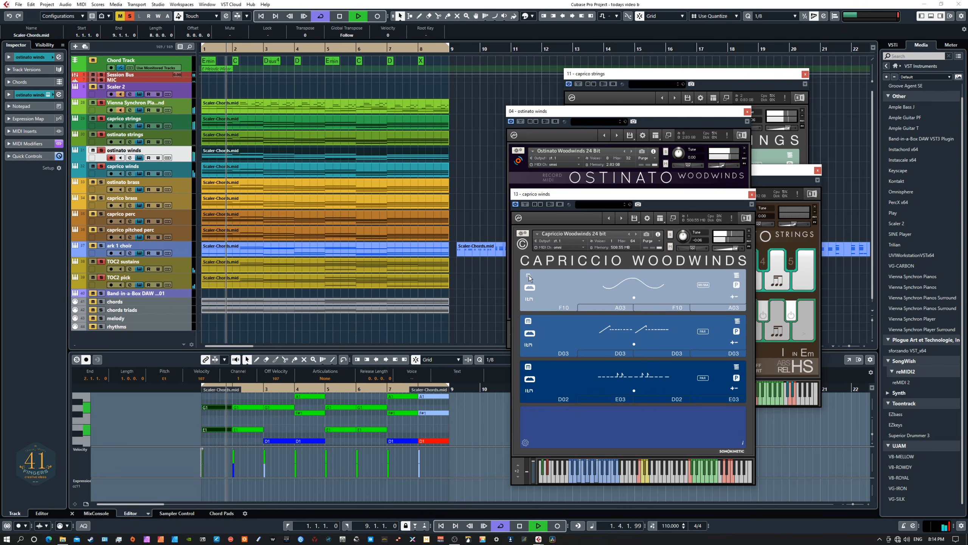
click(635, 282)
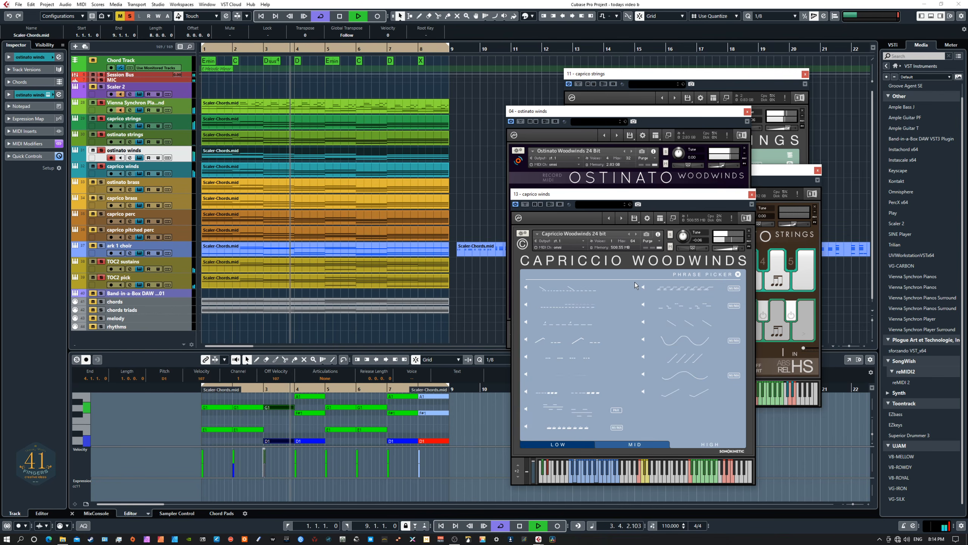
click(683, 367)
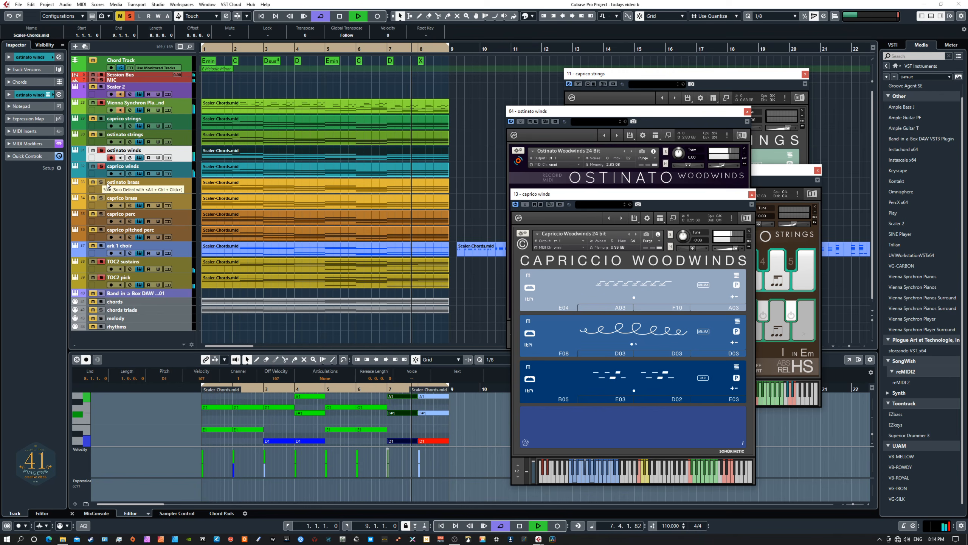
Step: Open the ostinato brass instrument clear of the track list and set its treble pattern to the quarter note and bass to the half note
click(185, 190)
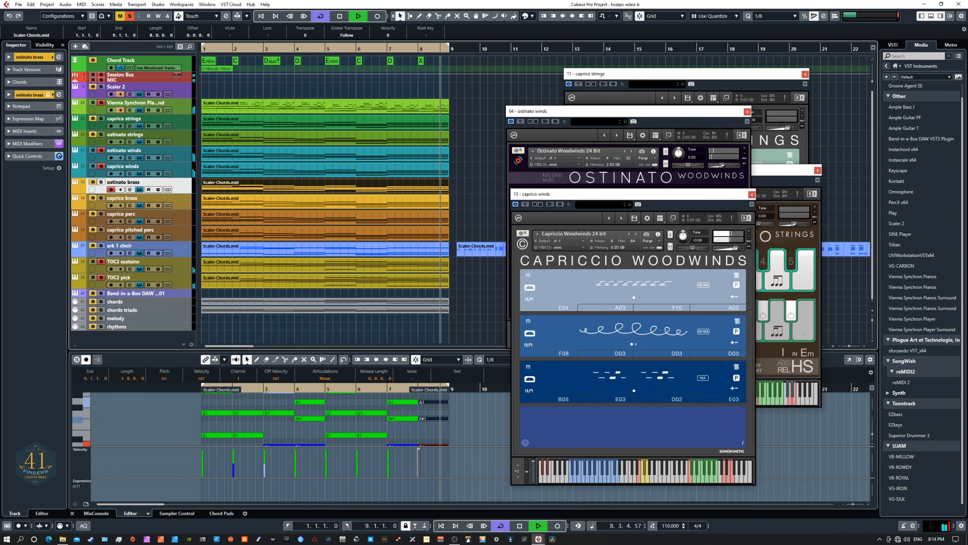
click(139, 190)
drag(950, 102, 590, 104)
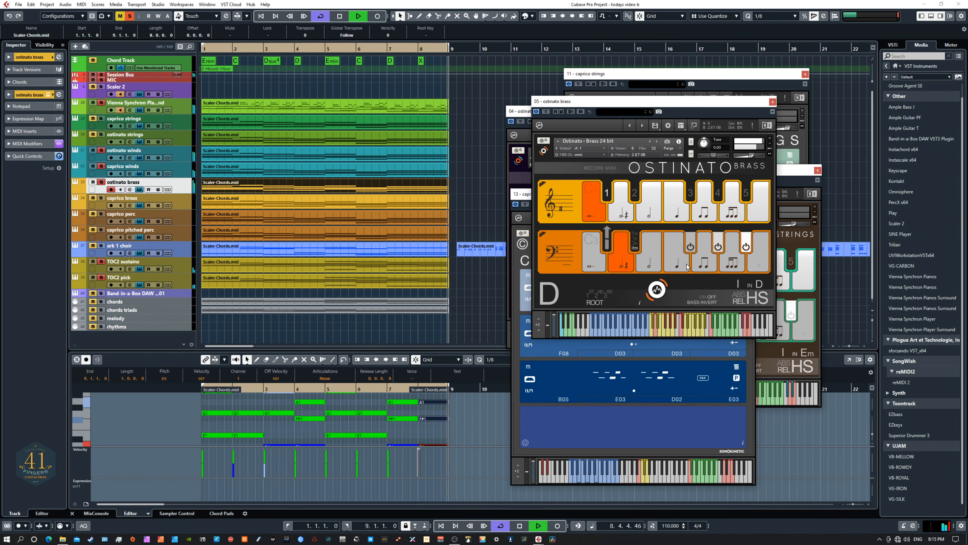
click(650, 198)
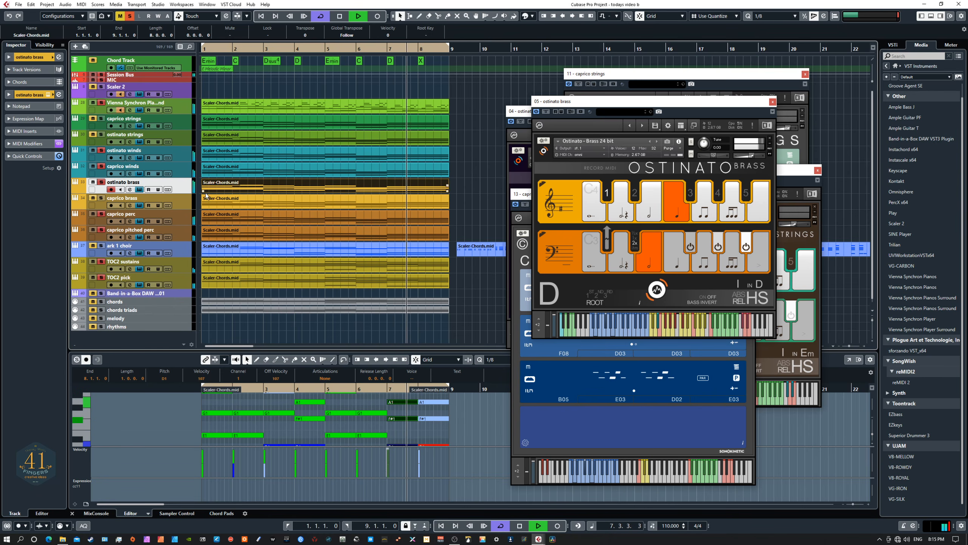
Step: Select the caprico brass track, stop playback and open its instrument, closing and reopening the window
click(101, 245)
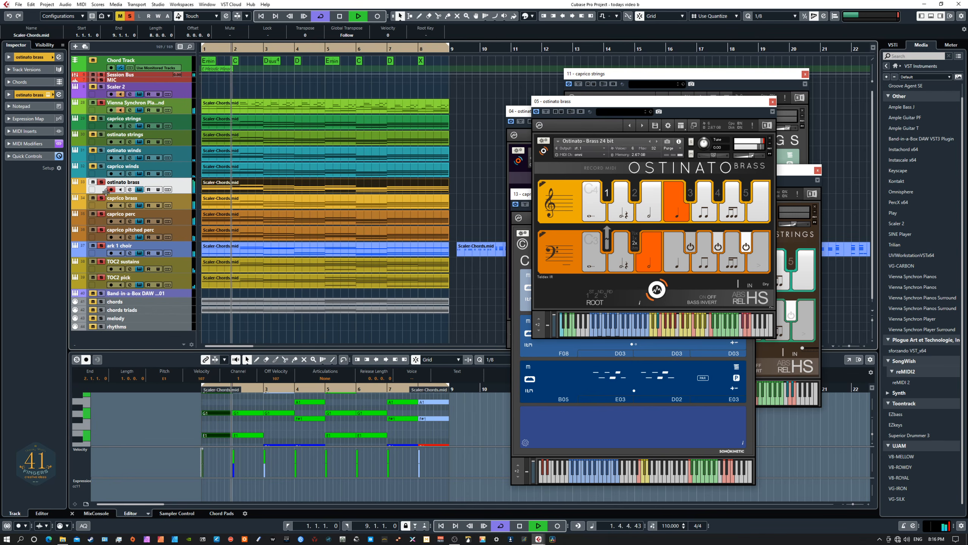
click(179, 199)
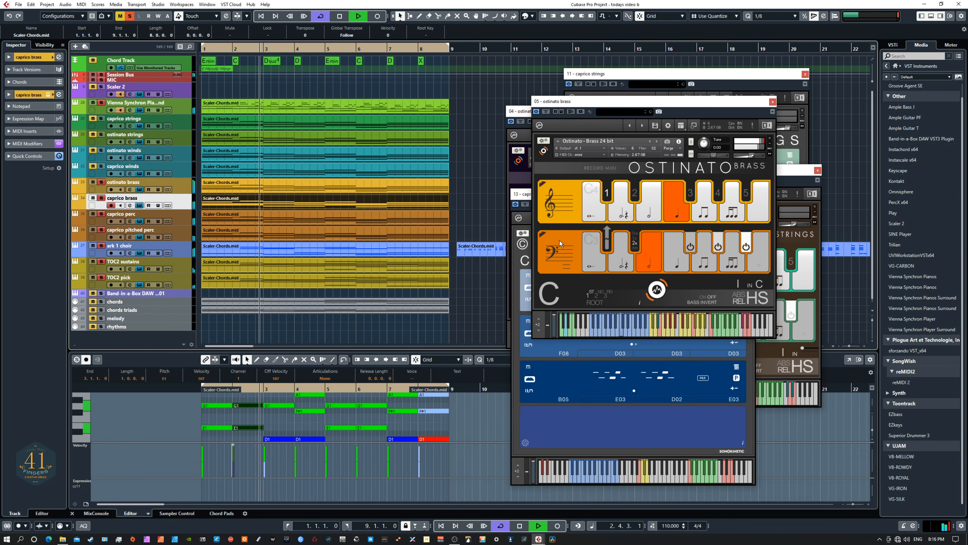
key(space)
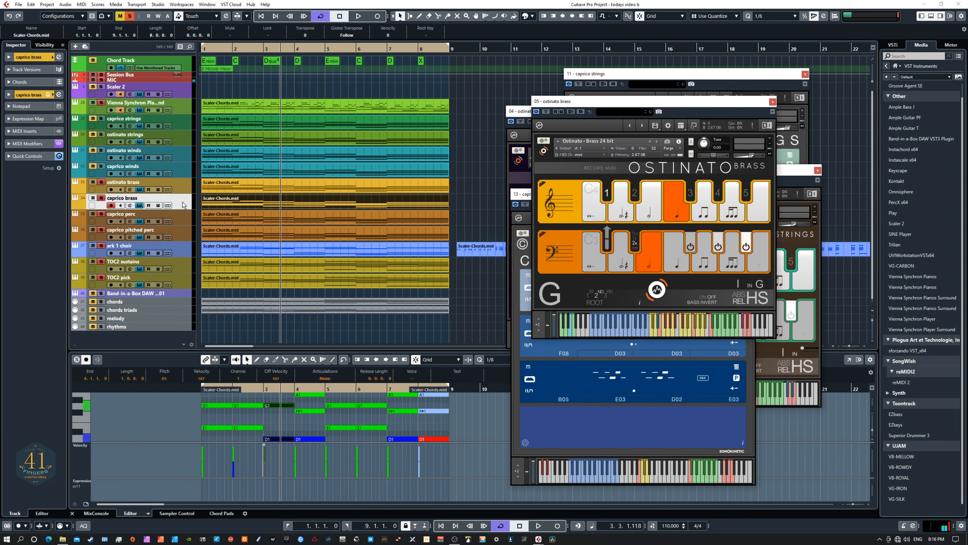
drag(1, 189, 710, 81)
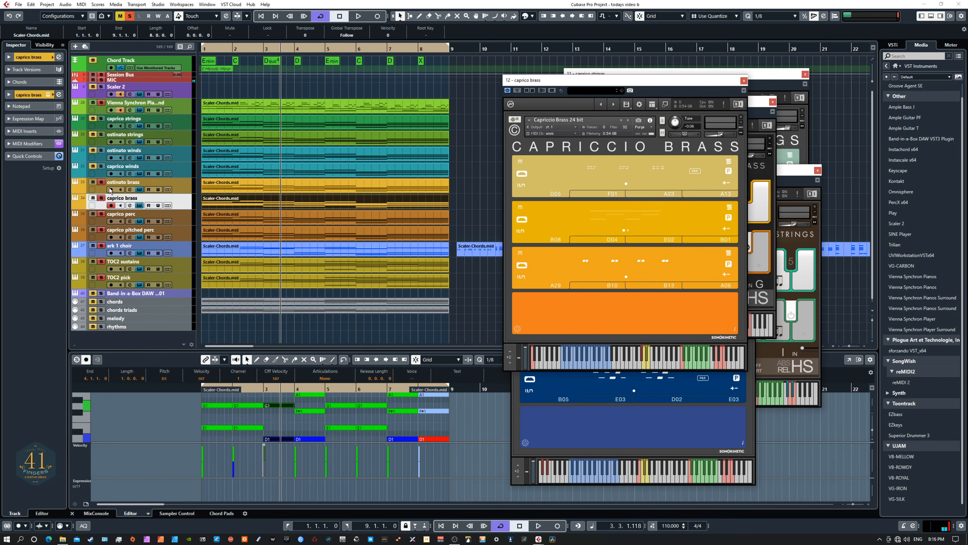
key(ctrl+w)
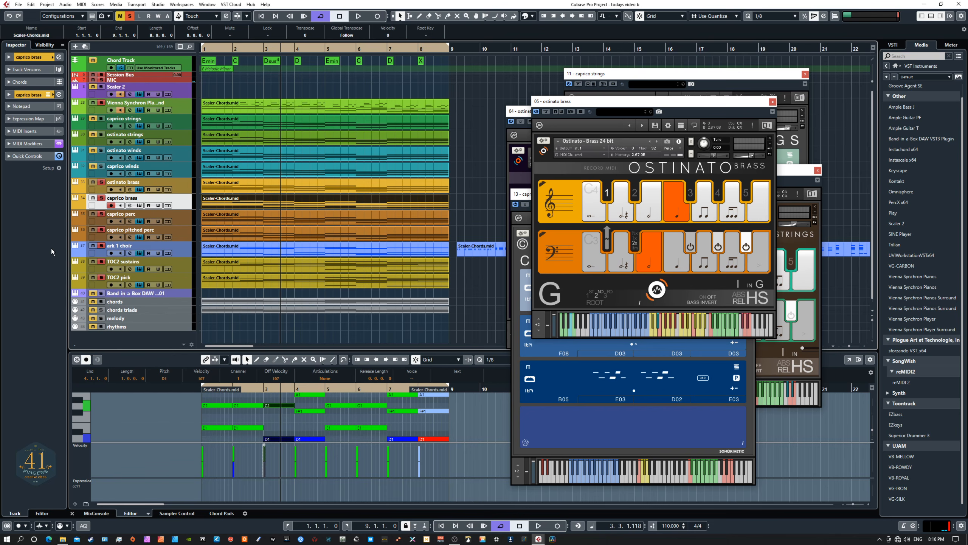
key(alt+shift+e)
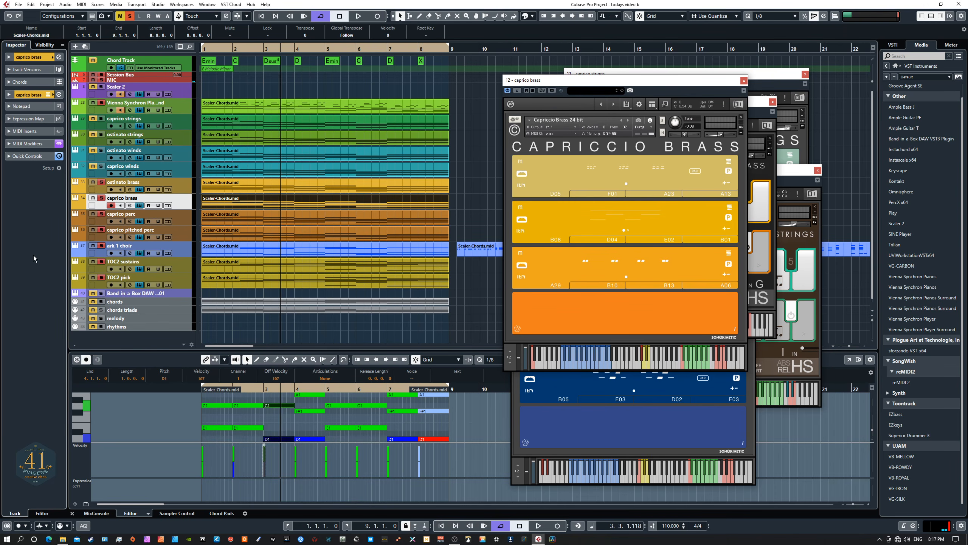
Step: Restart playback and arrange the Capriccio Brass and Ostinato Brass windows so both can be reached
key(space)
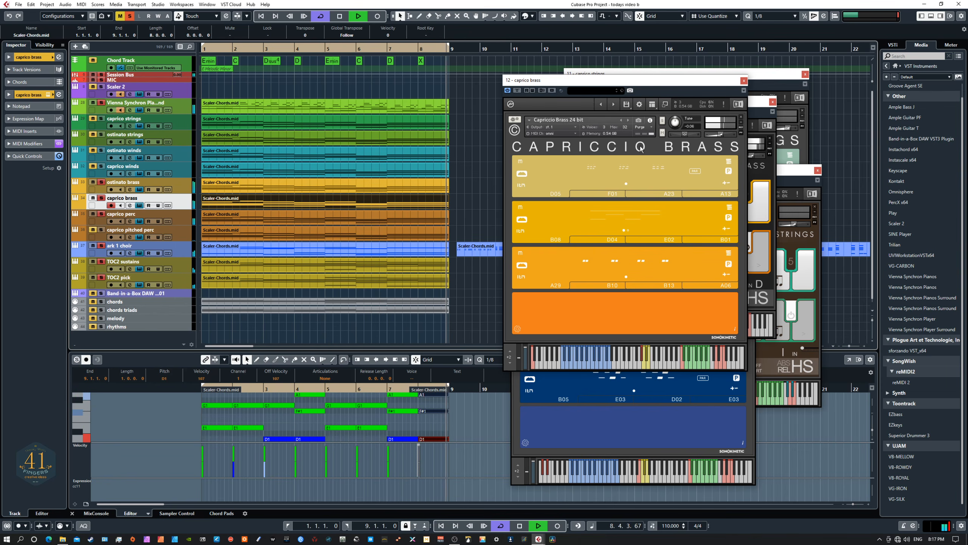
drag(650, 83, 634, 206)
drag(615, 102, 718, 41)
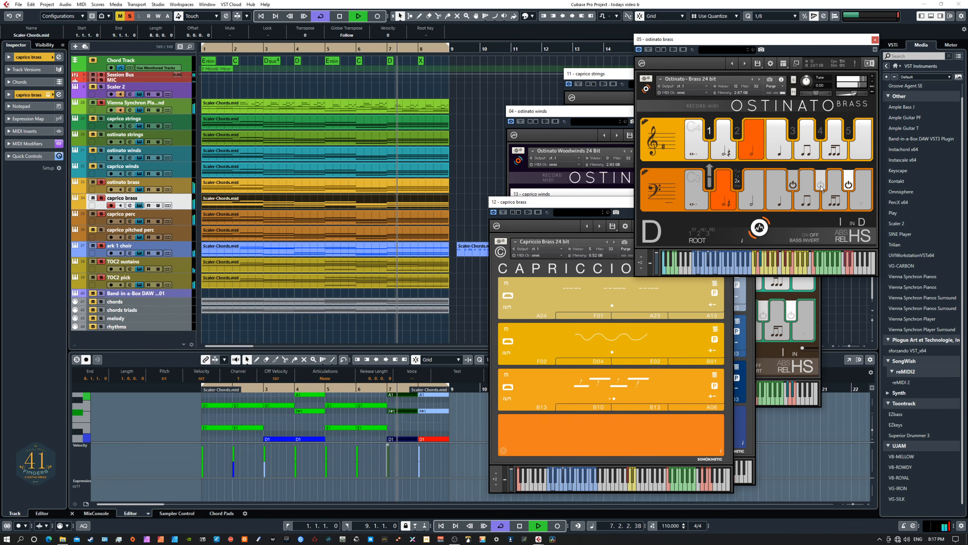
Step: Toggle the P option of Capriccio Brass's first phrase off and back on
click(558, 203)
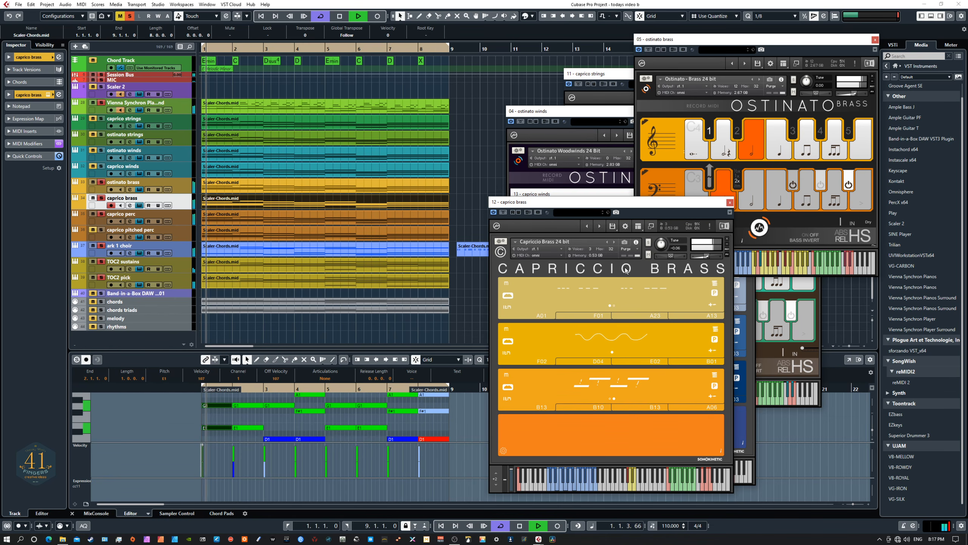
click(714, 293)
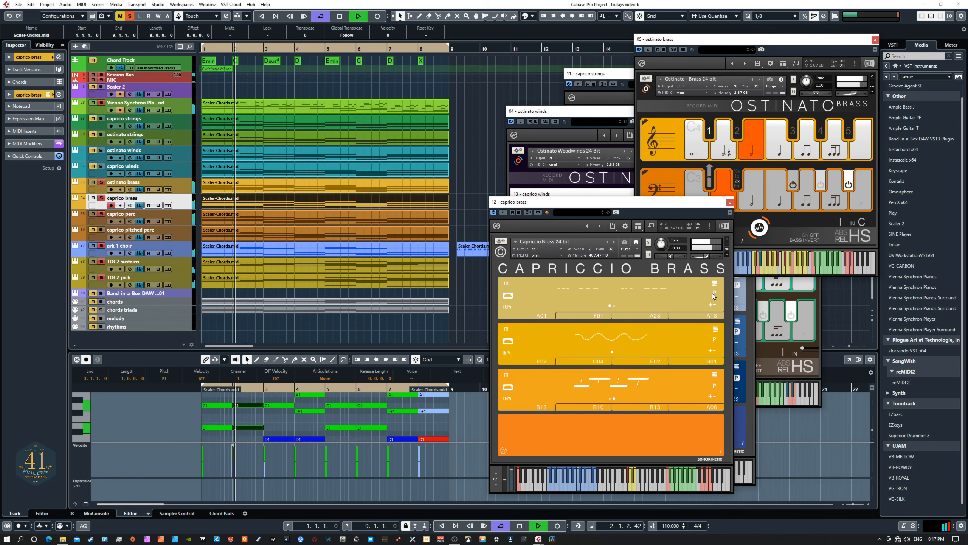
click(714, 293)
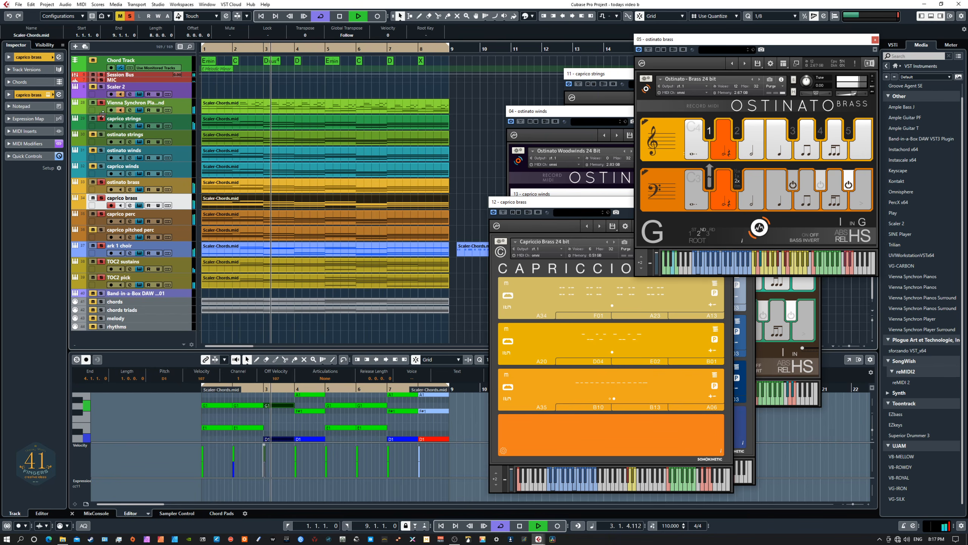
Step: Shuffle the Capriccio Brass phrases to A17, F04 and A29 and switch Ostinato Brass's treble pattern to the first key
click(101, 135)
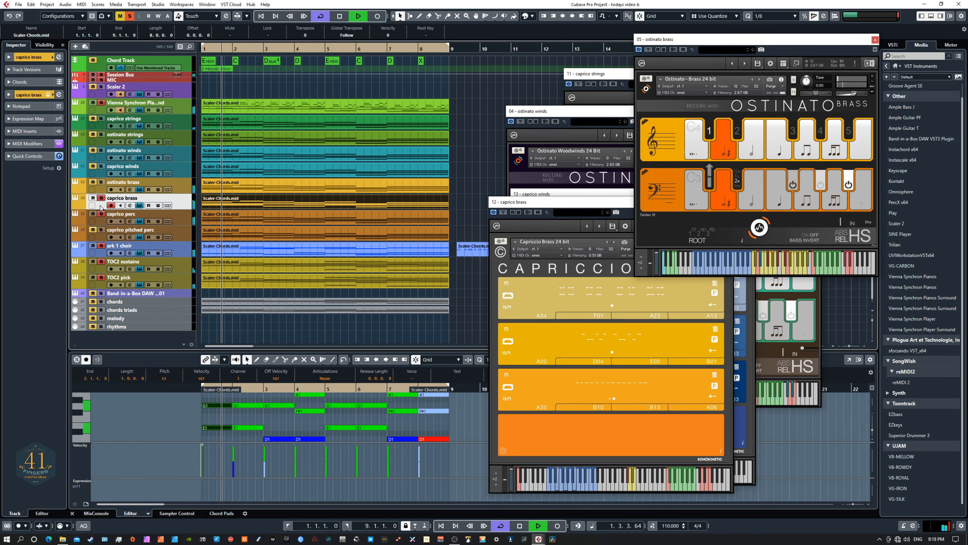
click(625, 270)
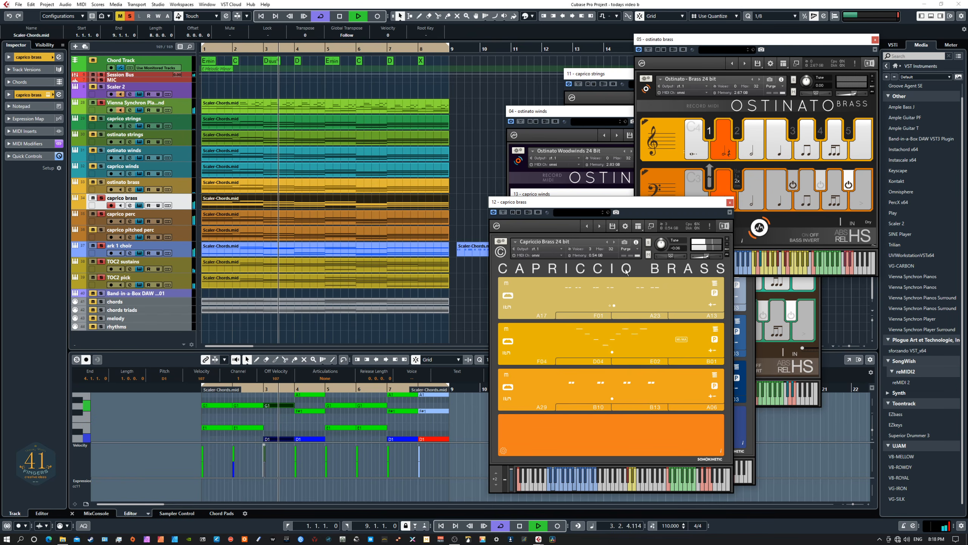
click(746, 172)
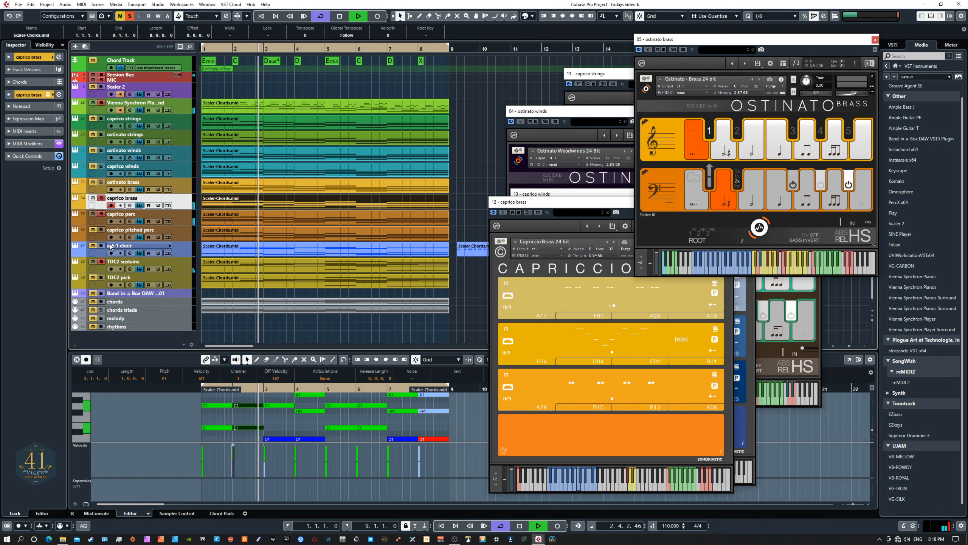
Step: Set Ostinato Woodwinds to the third white treble key and first bass key, moving its window below Ostinato Brass
click(553, 111)
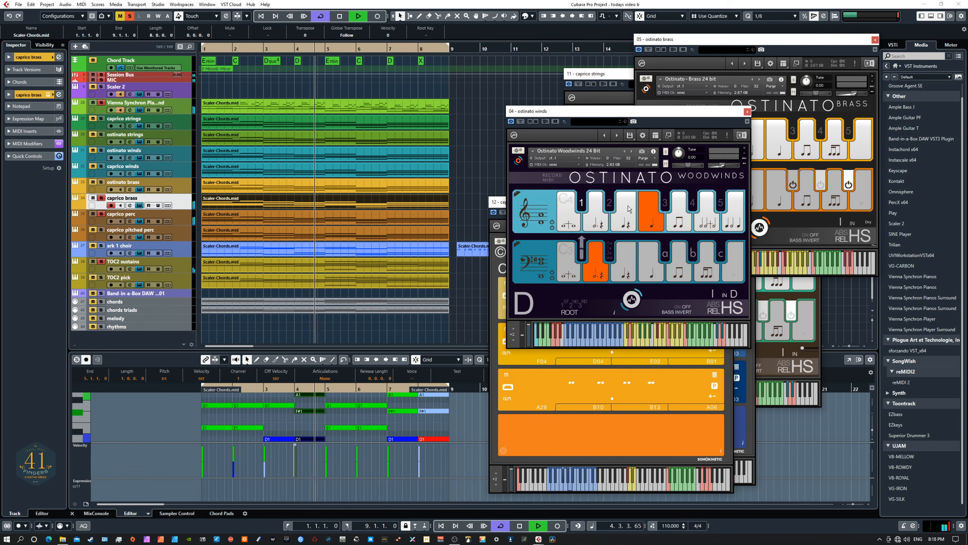
click(624, 219)
click(568, 251)
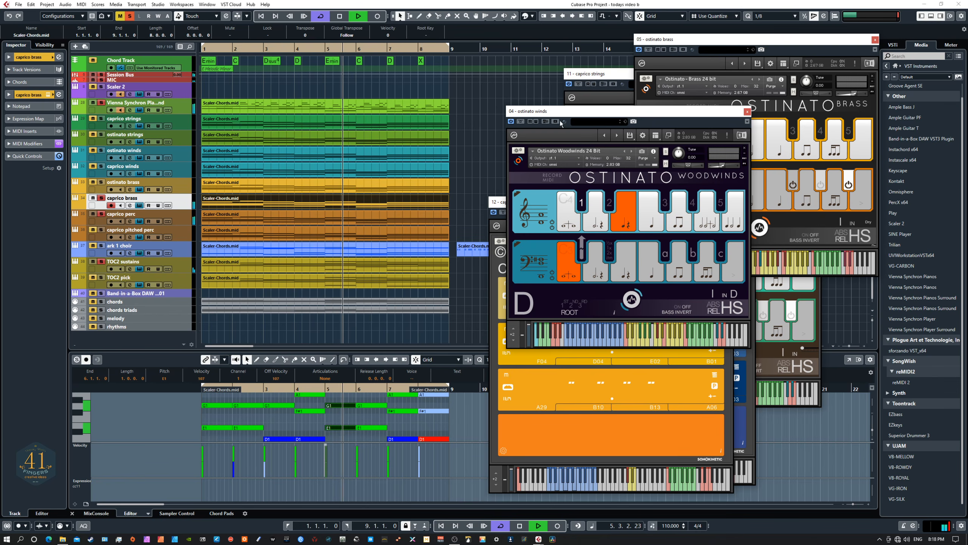
drag(568, 111, 656, 249)
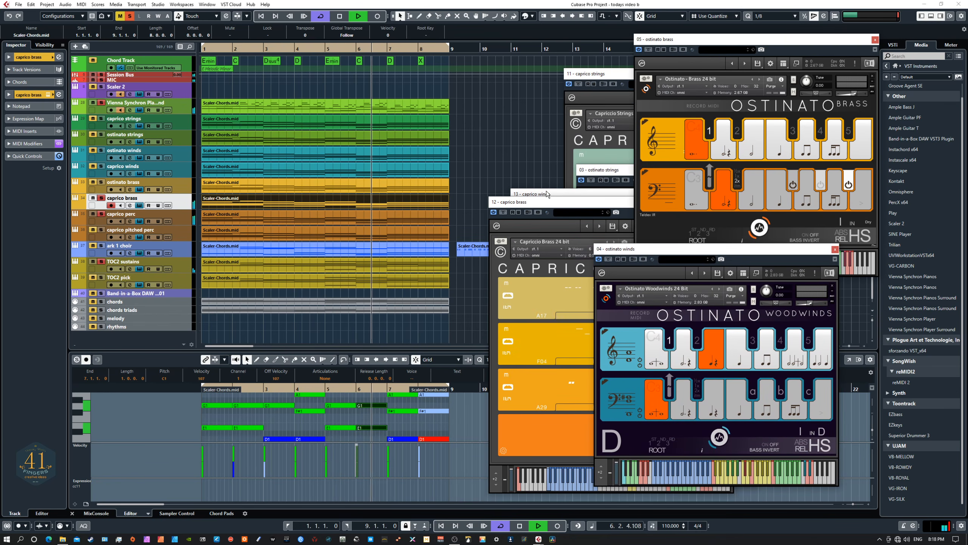
Step: Bring the Capriccio Woodwinds window forward, leave only the ostinato strings track soloed and stop playback
drag(546, 190, 562, 111)
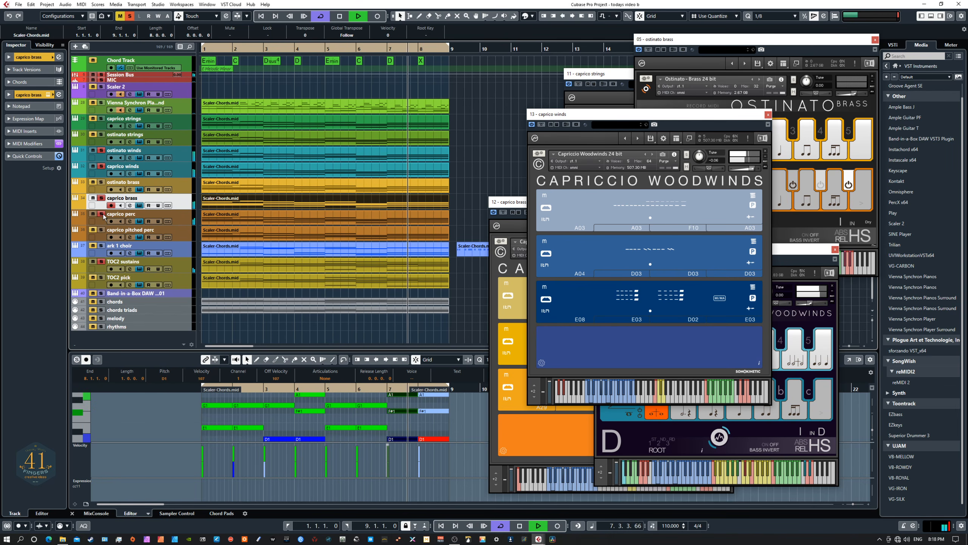
click(101, 246)
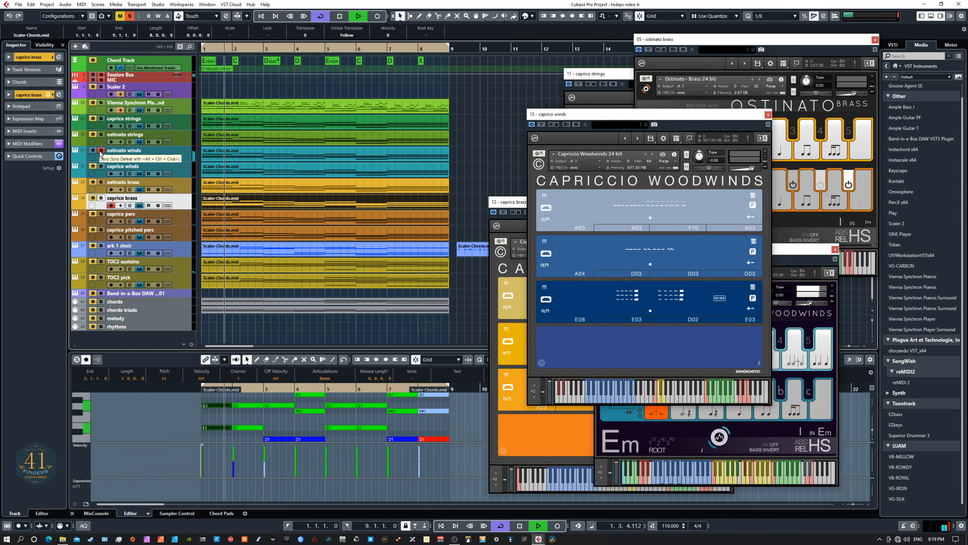
click(101, 135)
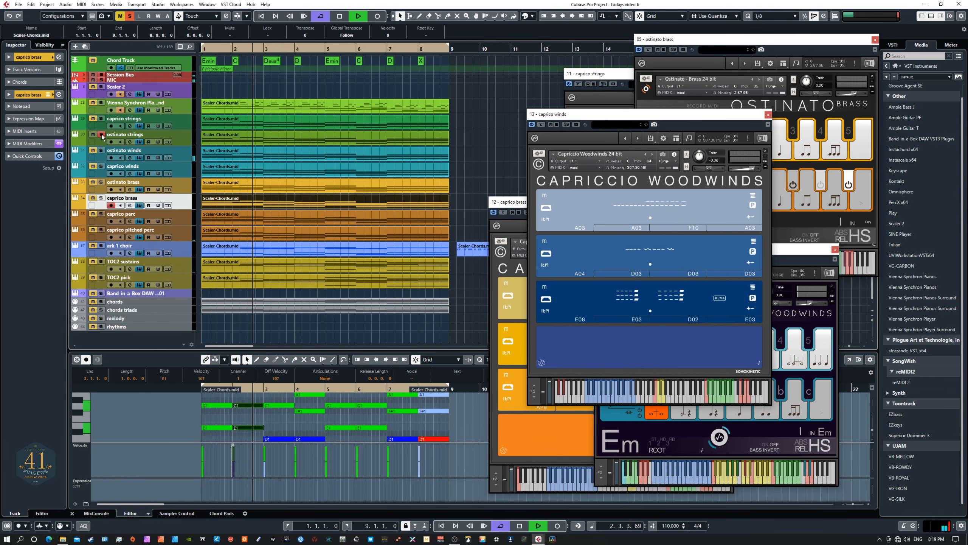
key(space)
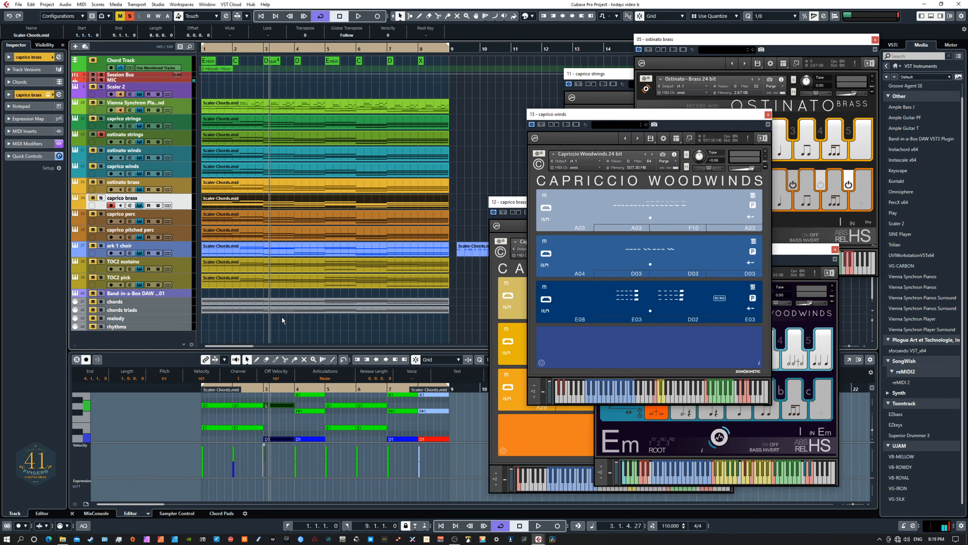
drag(577, 114, 564, 130)
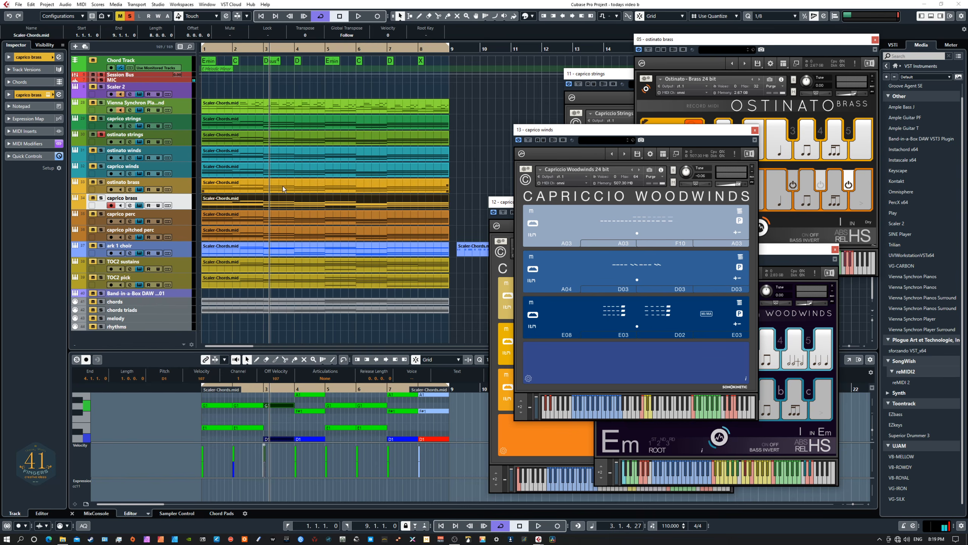
Step: Open the ostinato brass chord part in the Key Editor, split the first bar's top note at 1.3.1.0 and select its second half
click(251, 180)
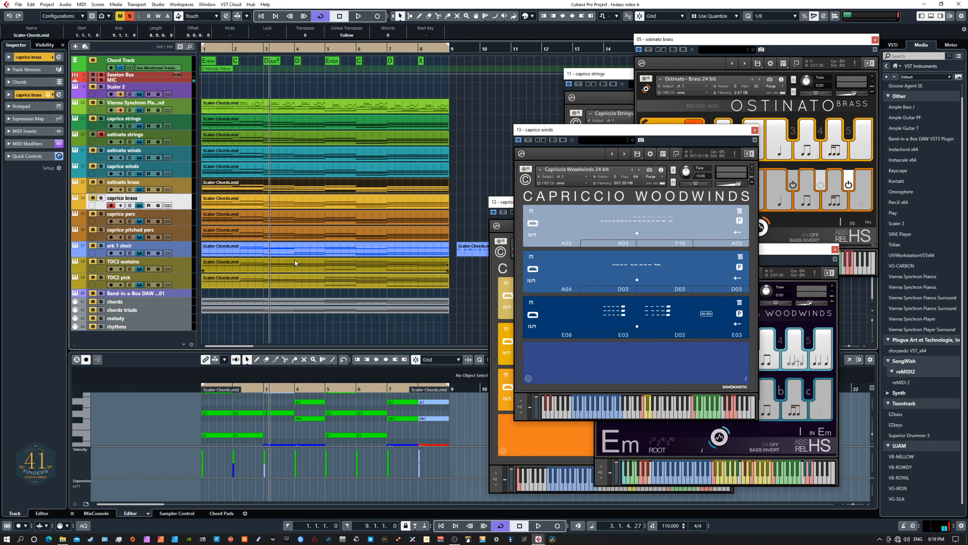
double_click(280, 190)
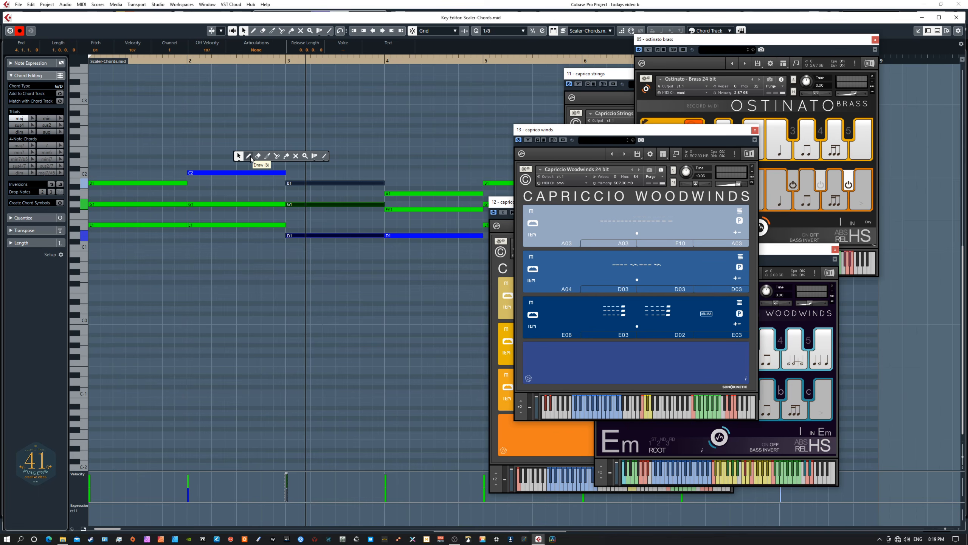
click(275, 156)
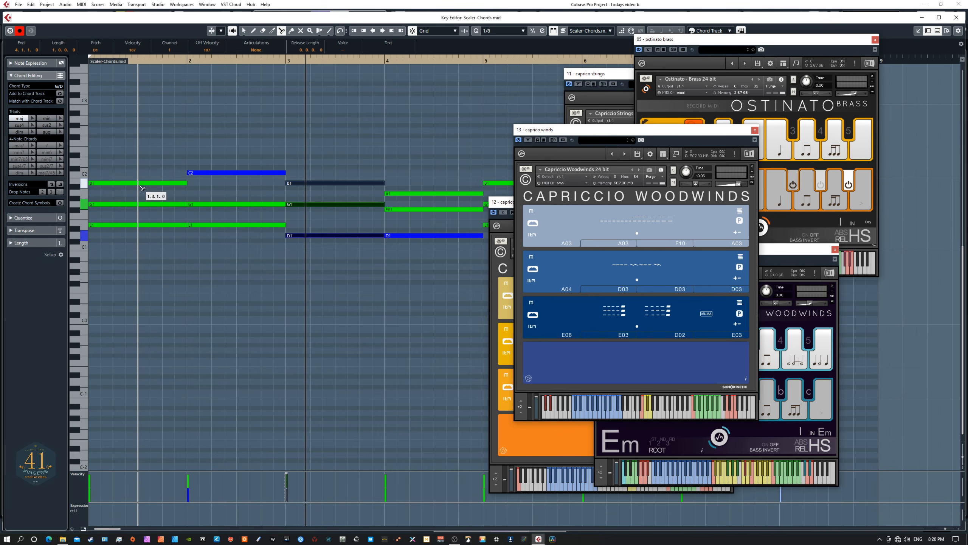
click(138, 184)
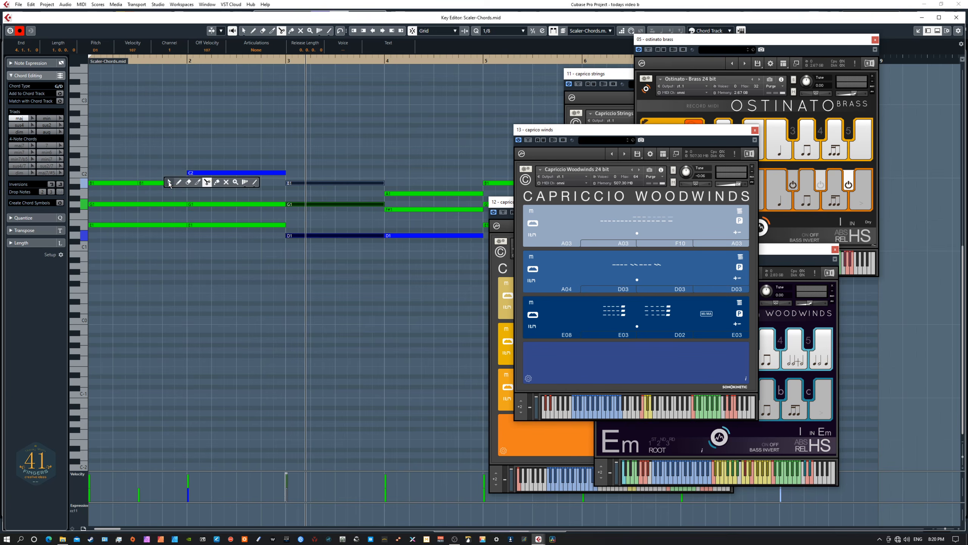
key(1)
mouse_move(164, 186)
mouse_down()
mouse_move(166, 163)
mouse_move(168, 218)
mouse_move(167, 176)
mouse_move(182, 183)
mouse_up()
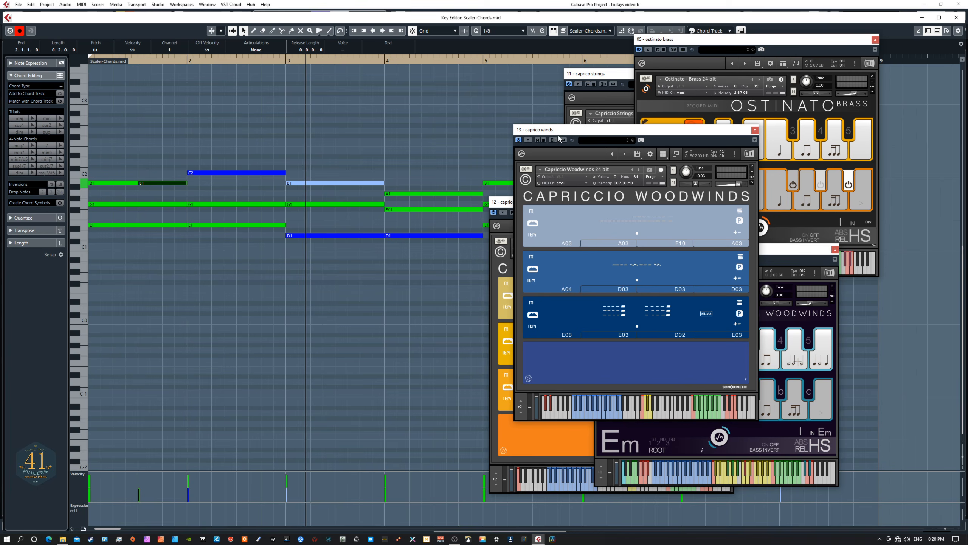
Step: Move the Capriccio Woodwinds window clear of the ostinato brass notes and close the Key Editor
drag(558, 136, 673, 200)
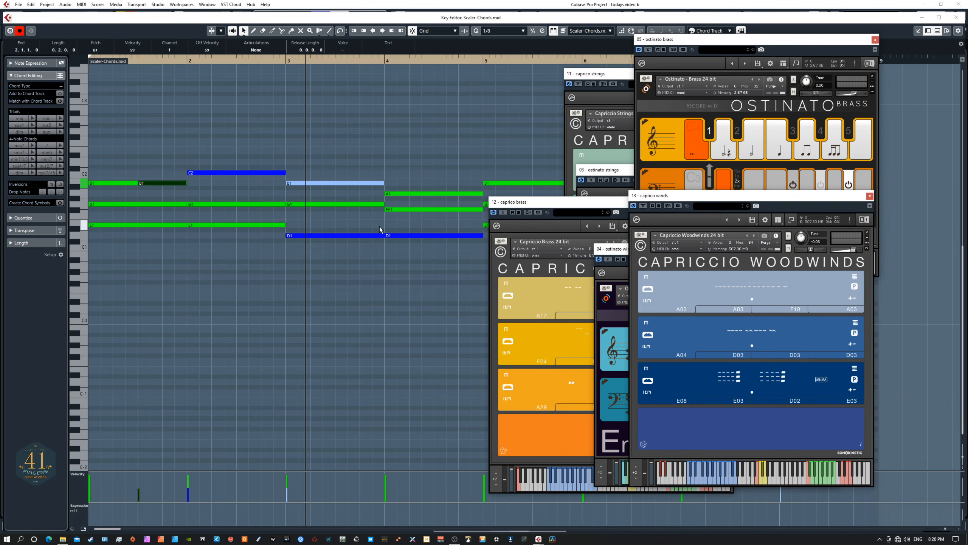
click(354, 294)
key(Return)
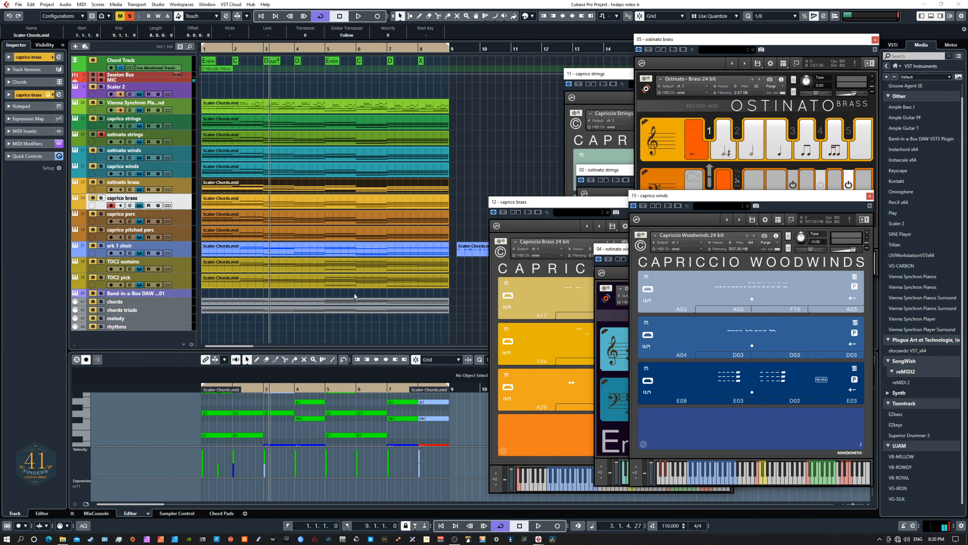
Step: Open the Vienna Synchron Piano part in the Key Editor and select the first C5 note in bar 2
click(180, 108)
click(242, 107)
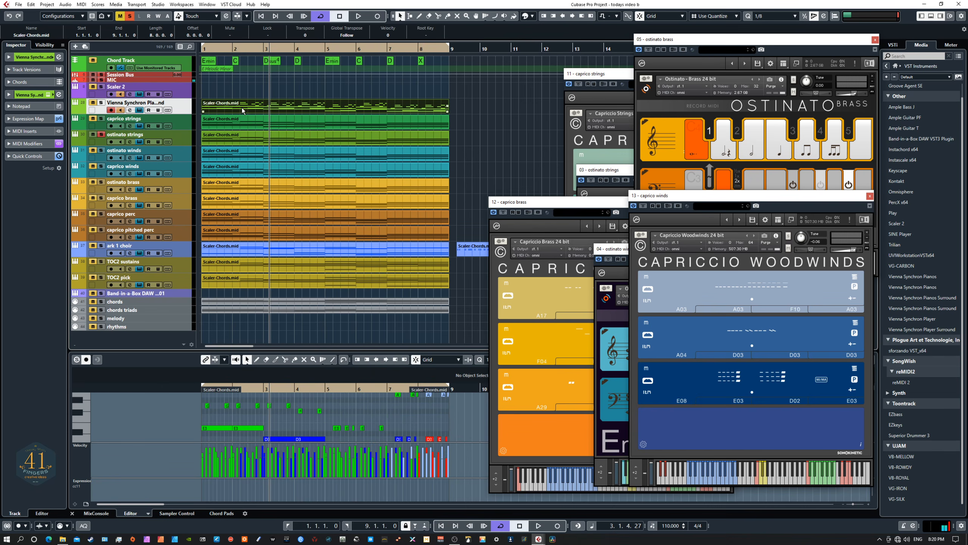
key(Return)
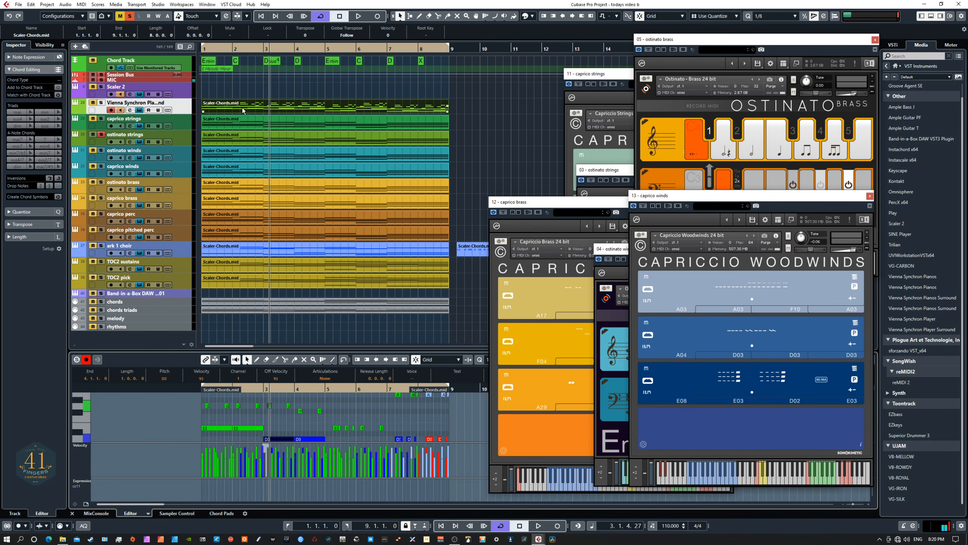
double_click(285, 108)
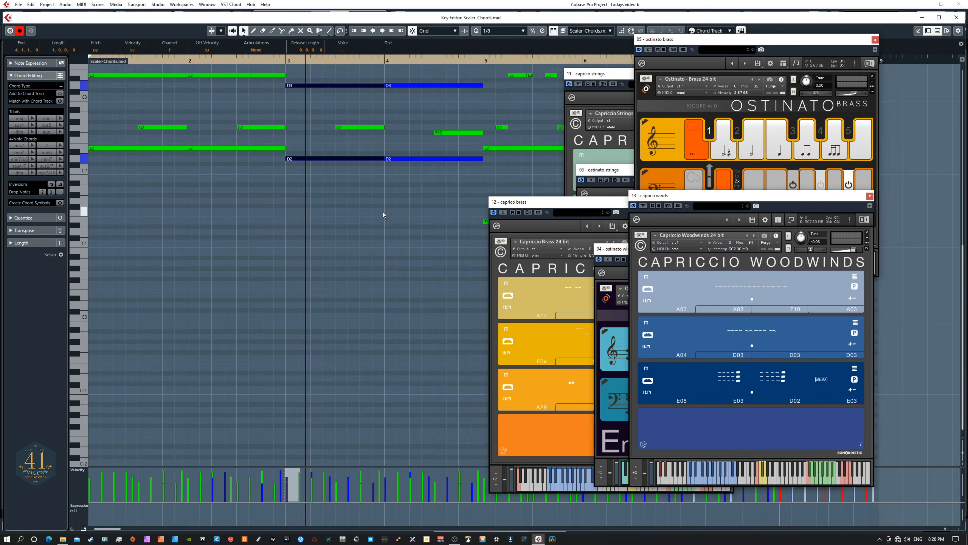
drag(377, 403, 381, 410)
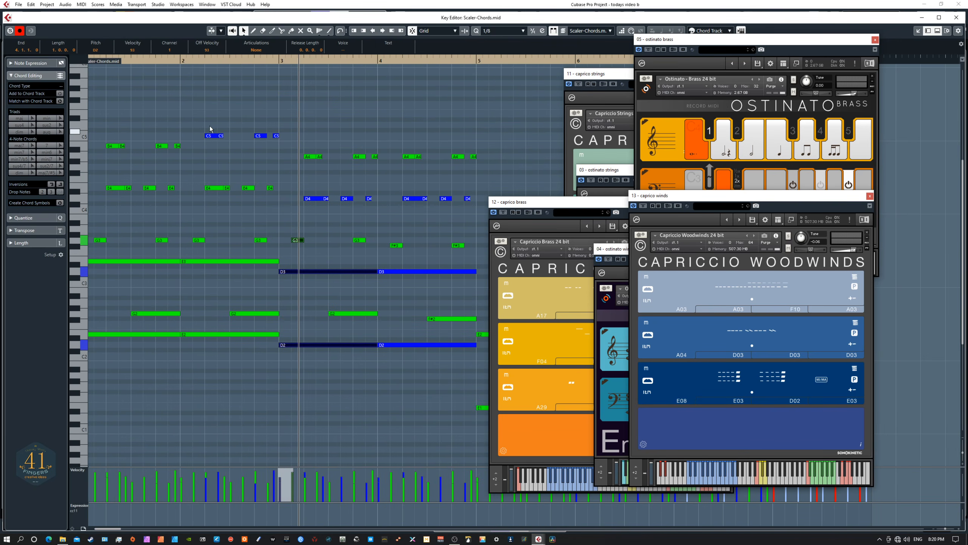
click(209, 135)
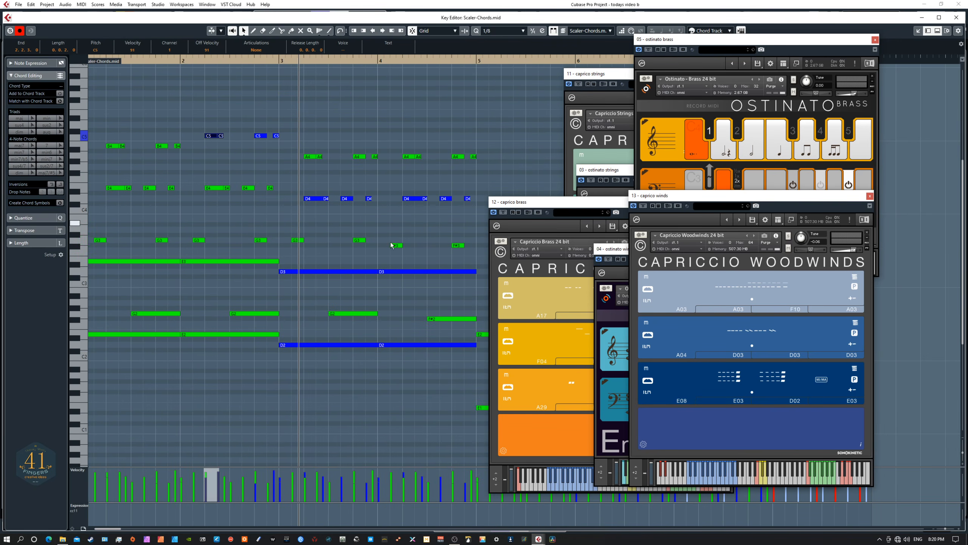